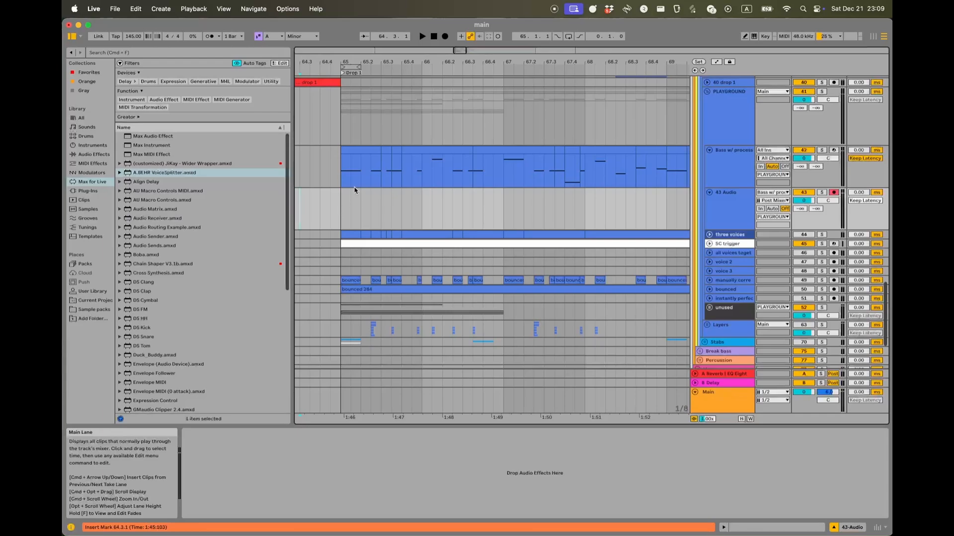
- Hide the browser to give the arrangement more room around Drop 1
scroll(320, 196, "up", 1)
scroll(319, 197, "right", 1)
scroll(318, 198, "down", 3)
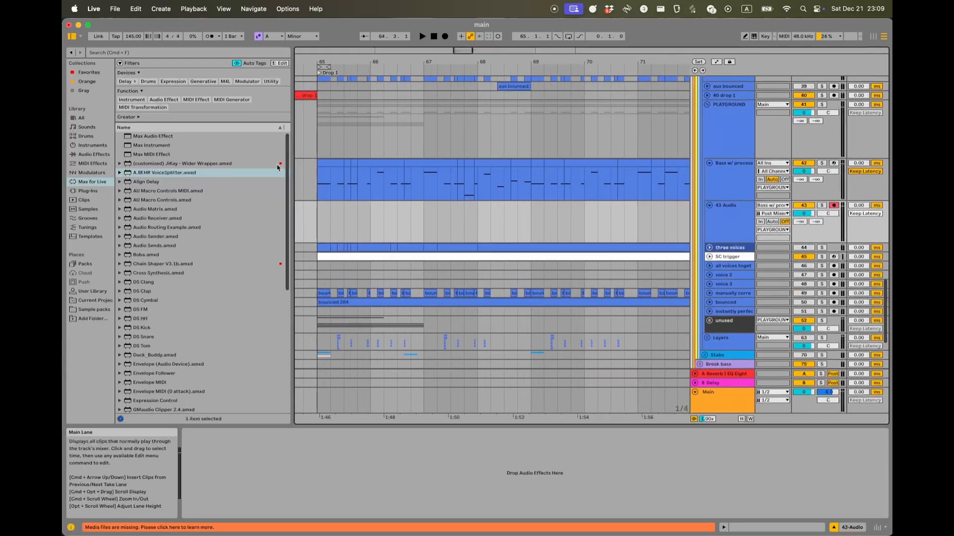
left_click(72, 36)
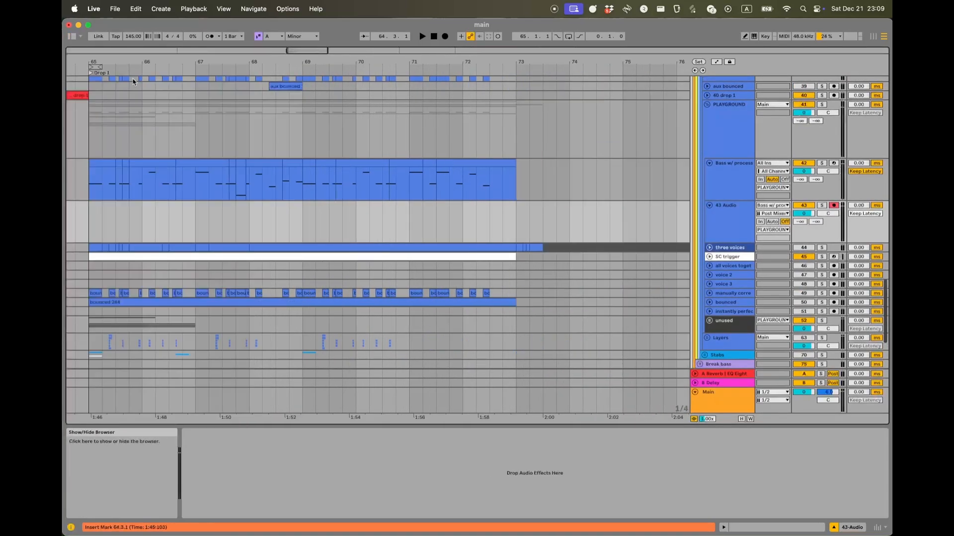
- Set the loop over the bass MIDI clips on the Bass w/ processing track, from bar 65 to bar 73
scroll(366, 176, "left", 4)
scroll(366, 176, "up", 1)
scroll(258, 203, "up", 1)
scroll(258, 202, "right", 1)
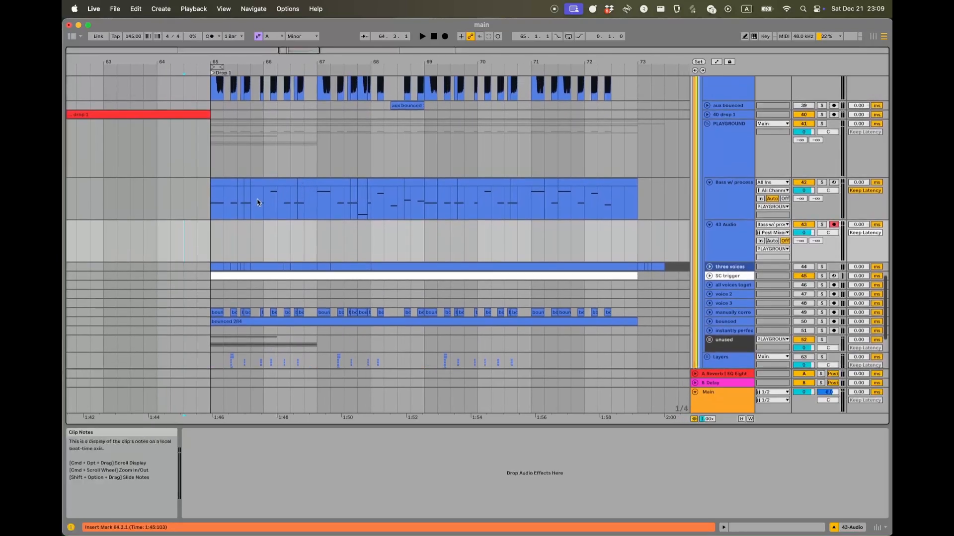
left_click_drag(214, 209, 637, 209)
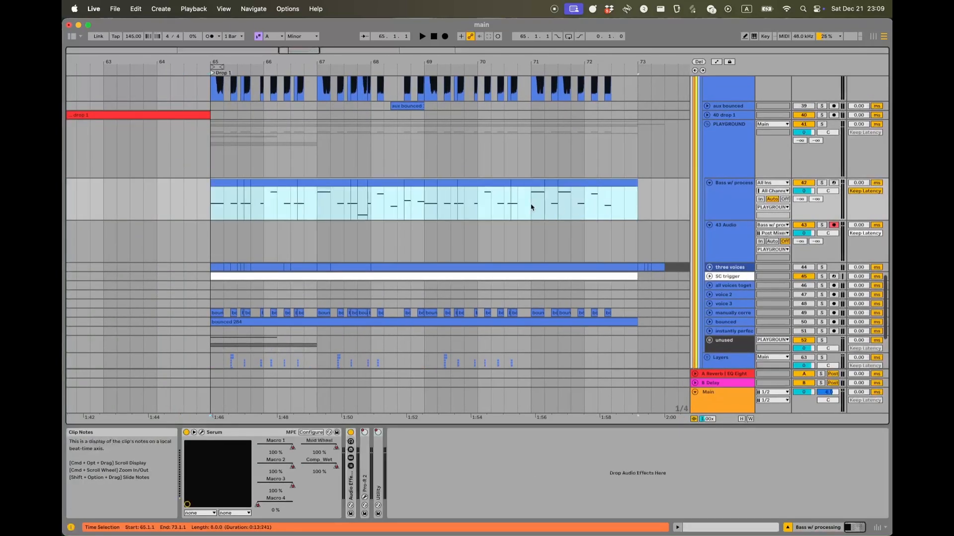
key("super+l")
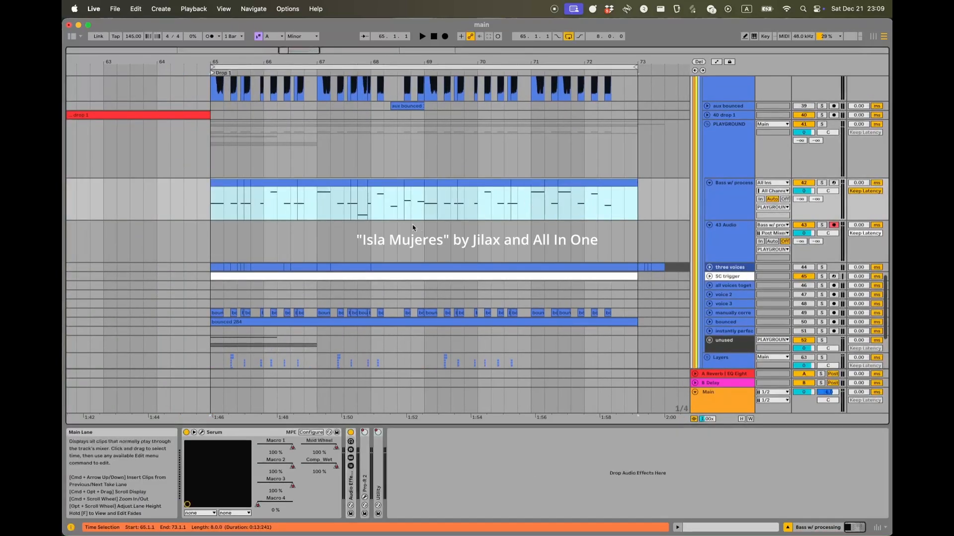
- Play back the bass line on the Bass w/ processing track from the start of Drop 1 at 65.1.1
scroll(410, 230, "left", 3)
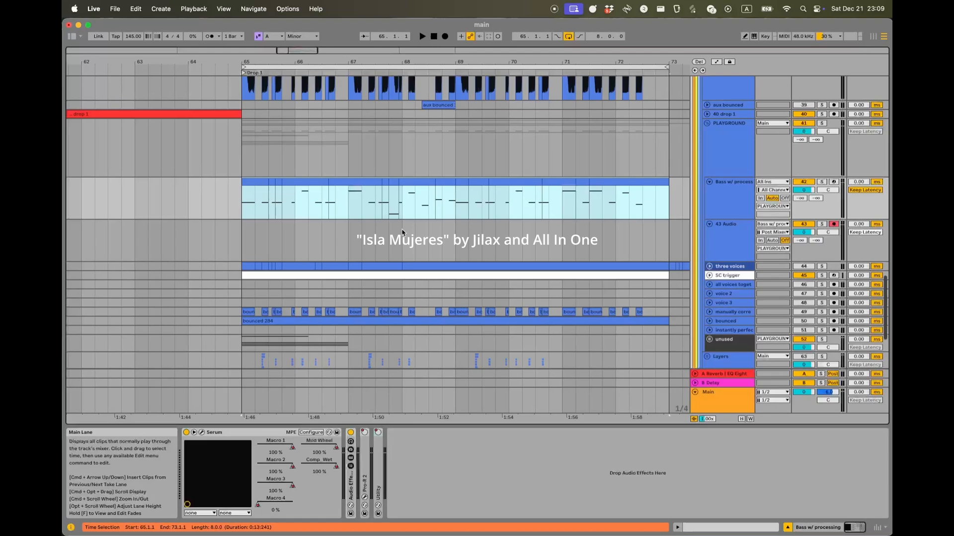
left_click(238, 241)
scroll(279, 244, "left", 2)
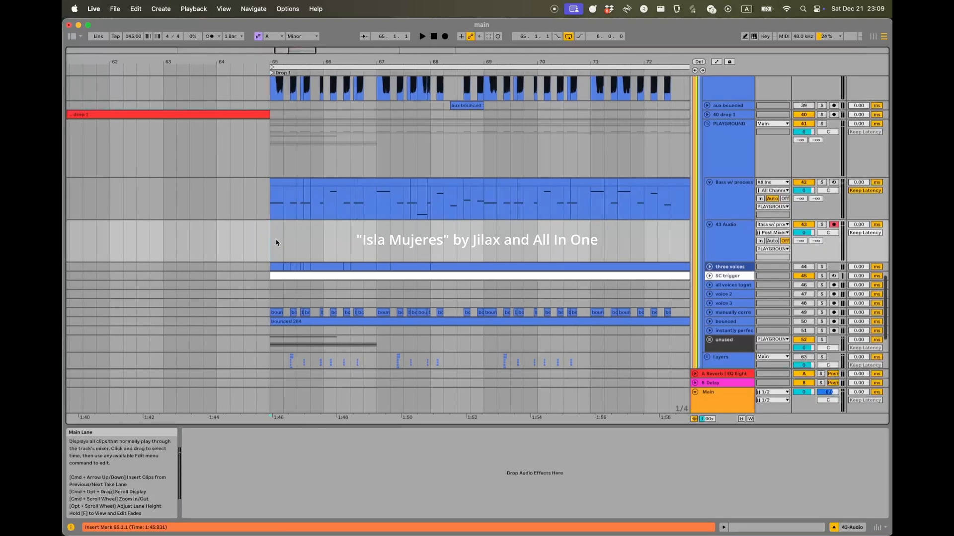
left_click(267, 216)
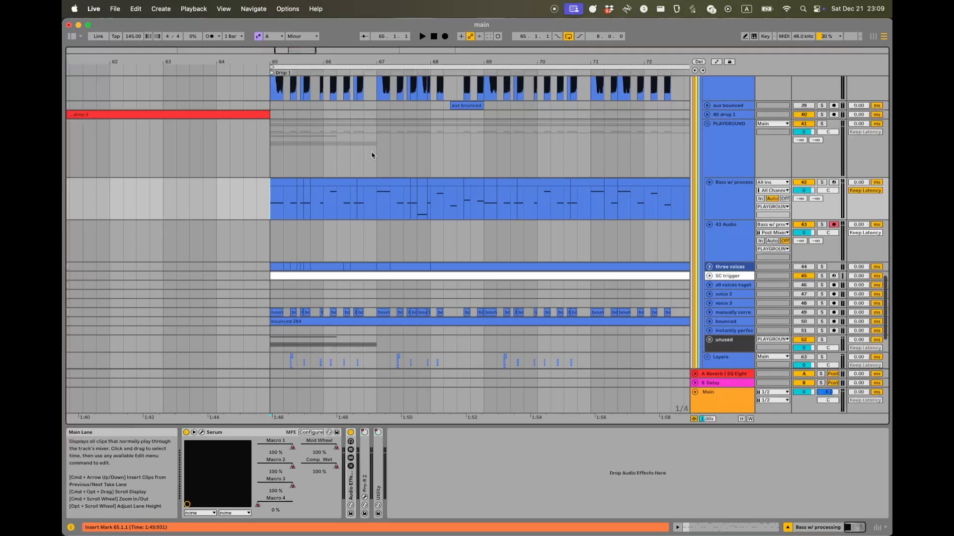
key("space")
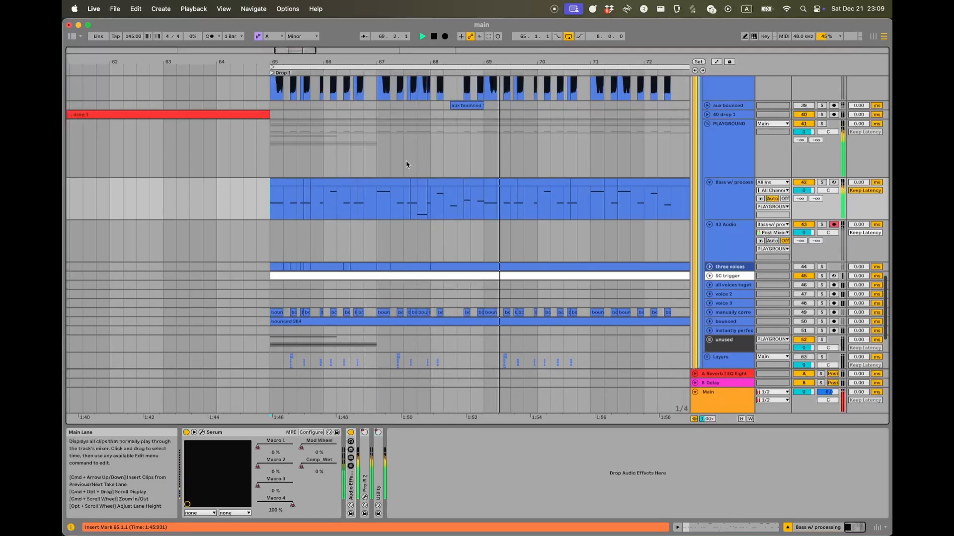
key("space")
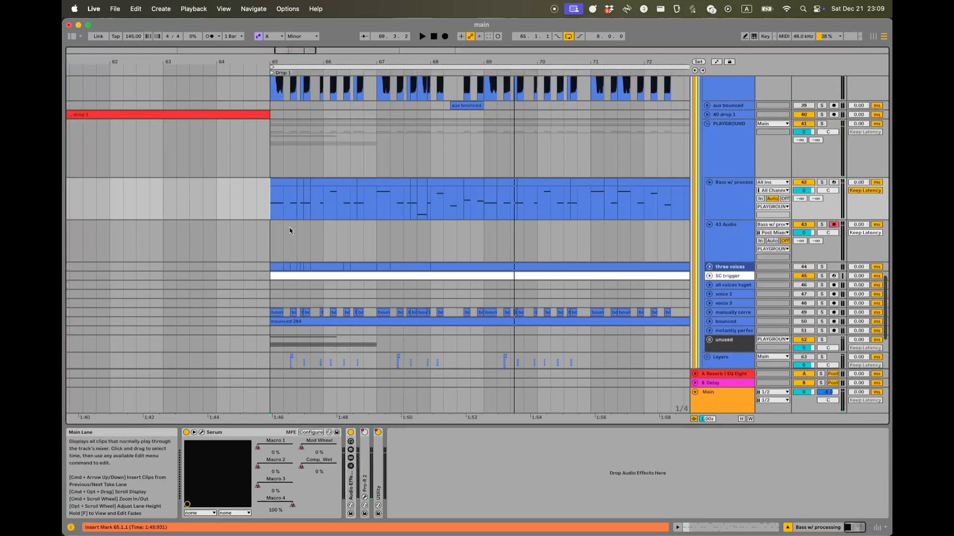
scroll(292, 229, "down", 2)
scroll(290, 213, "up", 5)
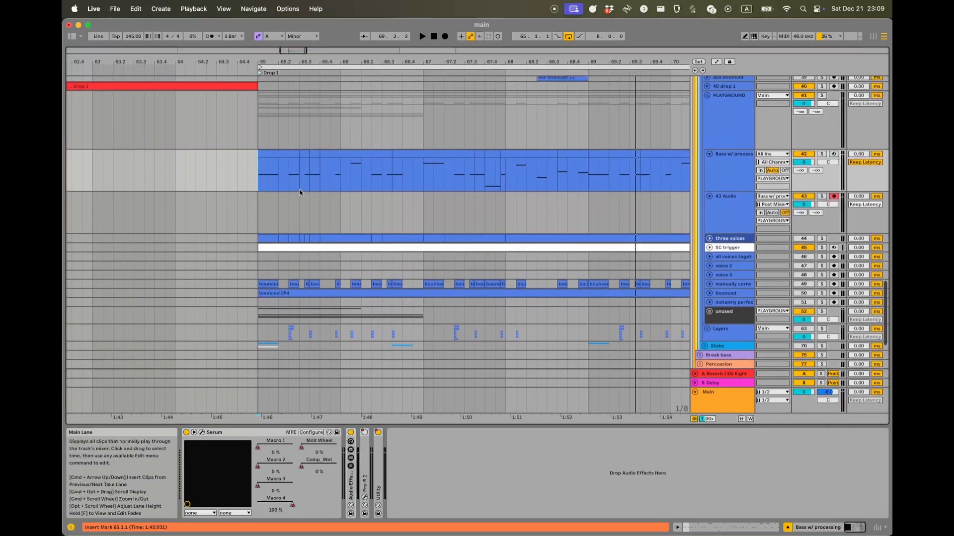
key("space")
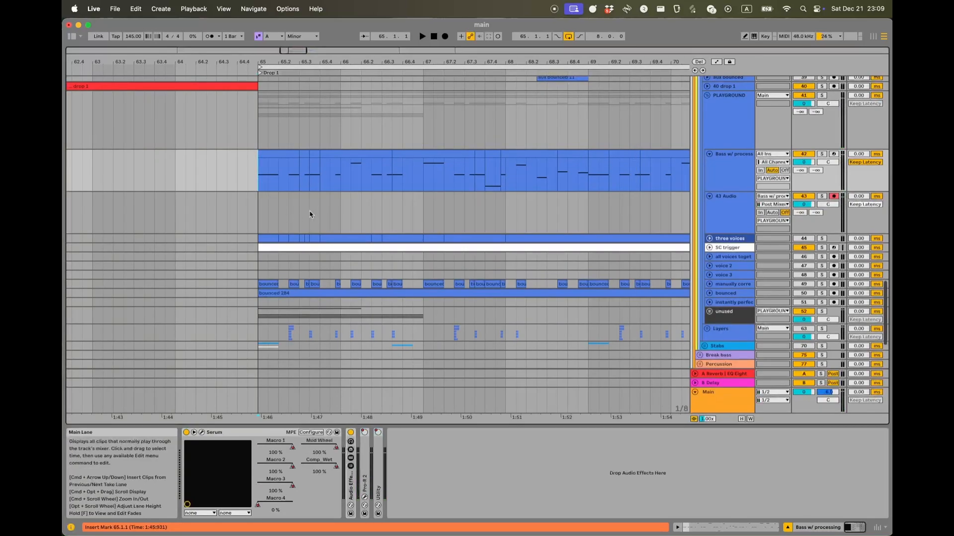
- Deactivate the bass notes between 65.2.3 and 66.1.1 on the Bass w/ processing track
scroll(318, 208, "left", 3)
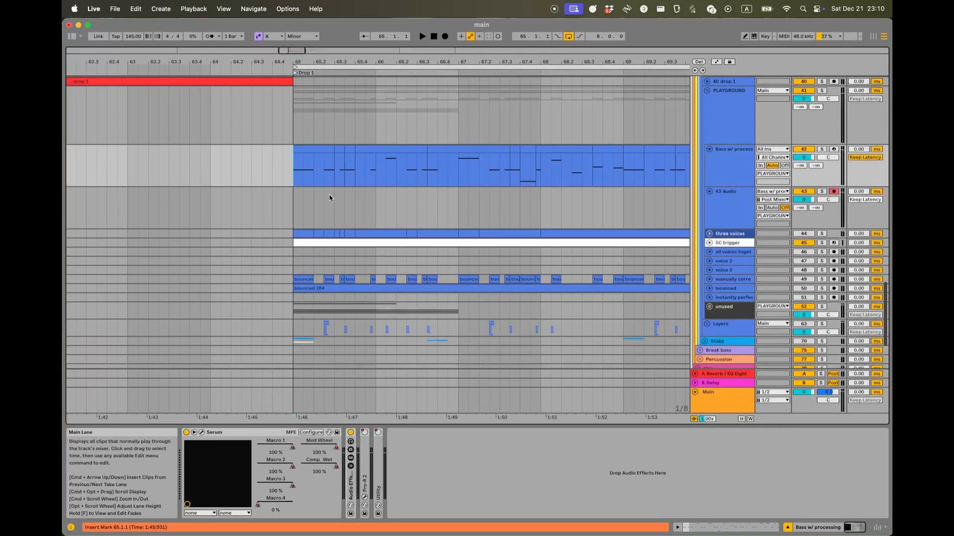
scroll(319, 199, "up", 2)
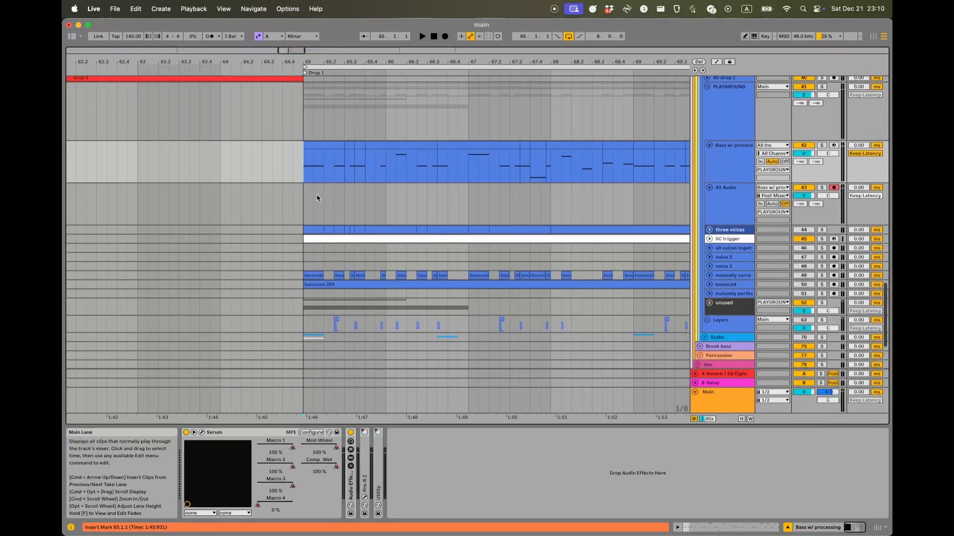
scroll(314, 198, "up", 3)
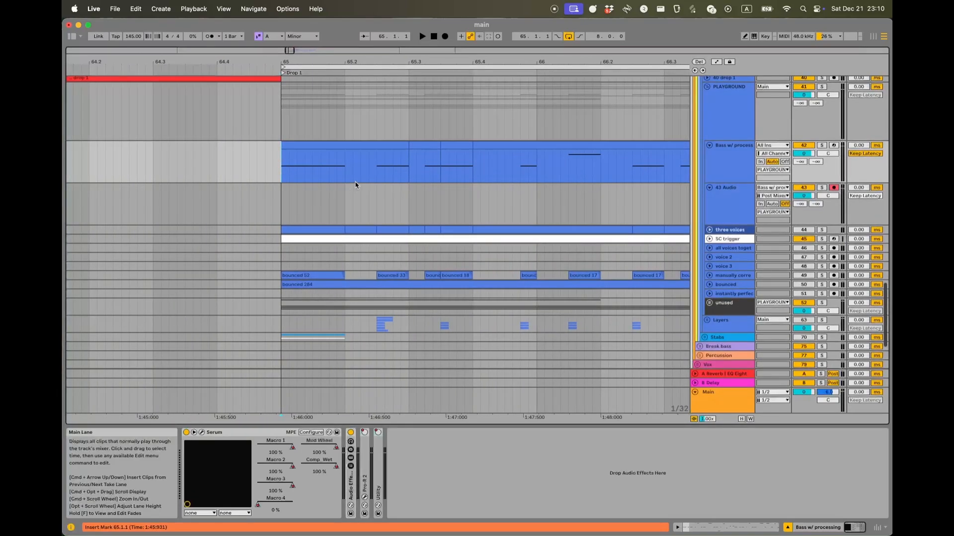
left_click_drag(377, 174, 537, 170)
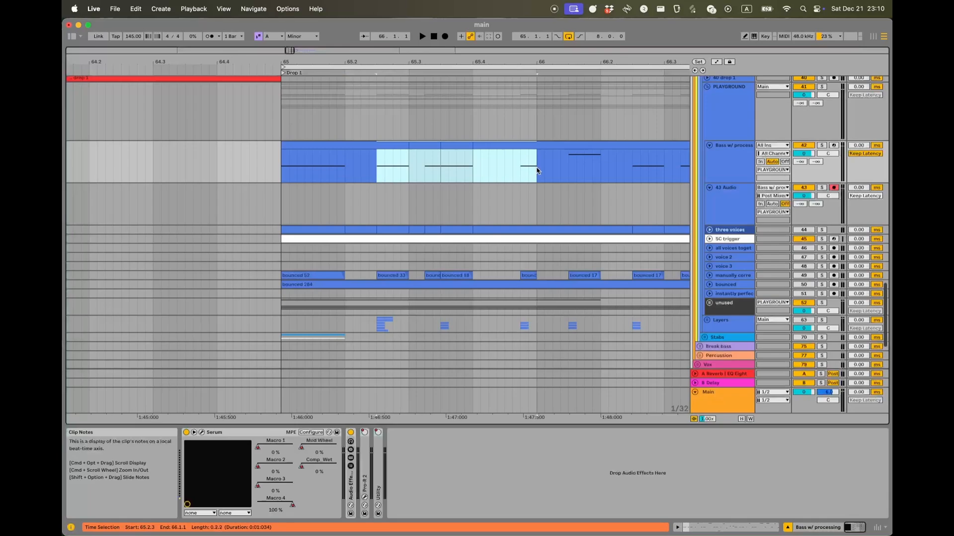
key("super+0")
left_click(298, 207)
scroll(347, 194, "left", 1)
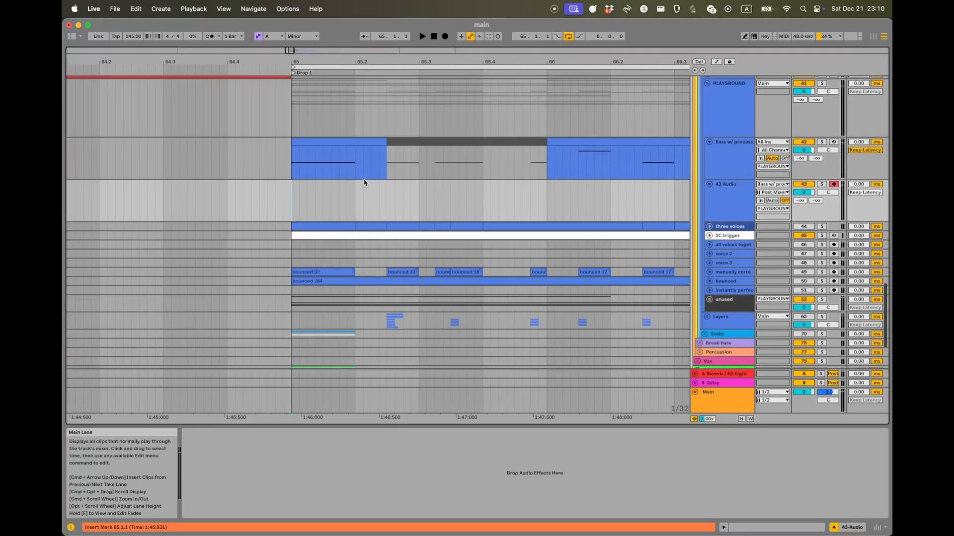
- Examine the first bass note from 65.1.1 to 65.2.1 and the beat that follows it on the audio track below
scroll(364, 183, "up", 2)
left_click_drag(397, 169, 299, 173)
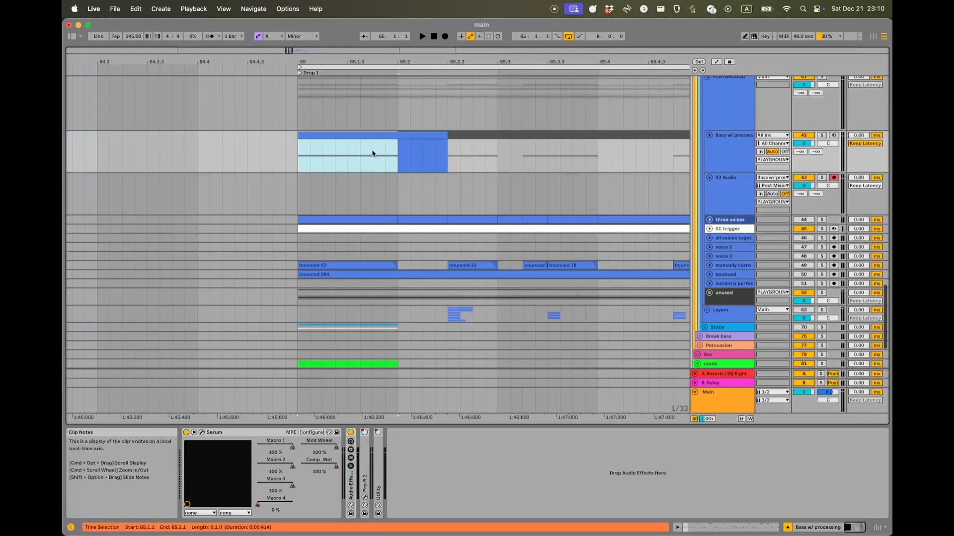
left_click(397, 153)
left_click(298, 165)
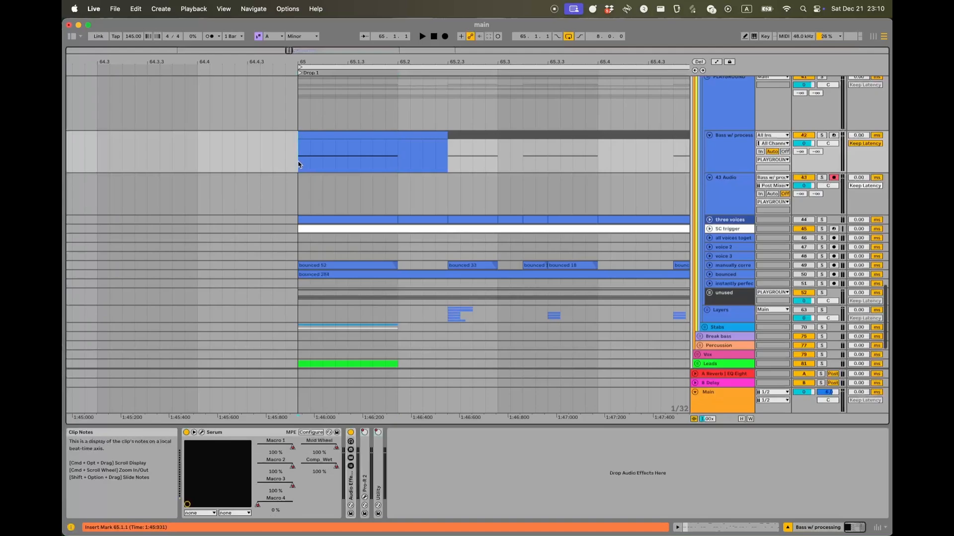
left_click_drag(298, 164, 398, 155)
left_click(298, 160)
left_click_drag(298, 160, 500, 183)
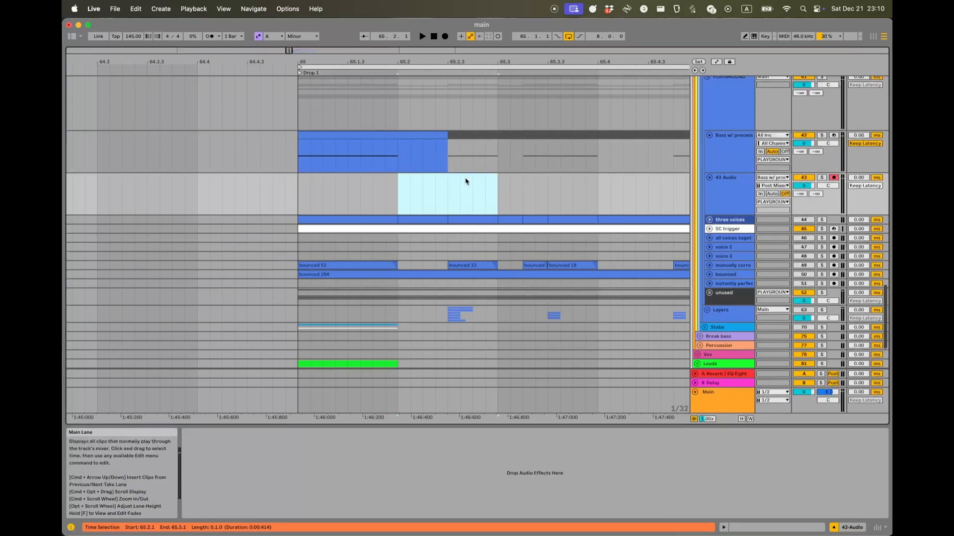
- Record the first bass note as audio onto the 43 Audio track, starting at 65.1.1
left_click(289, 202)
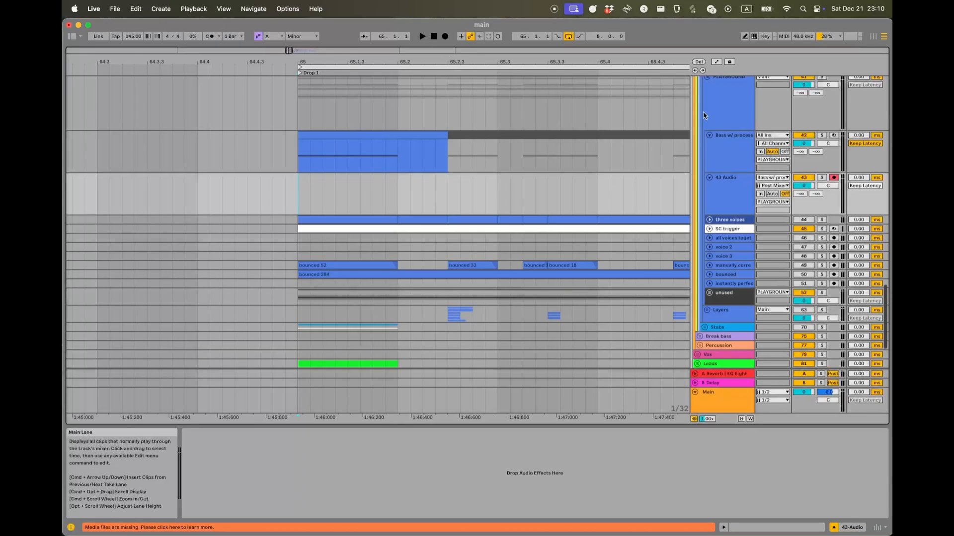
left_click(743, 143)
left_click(734, 183)
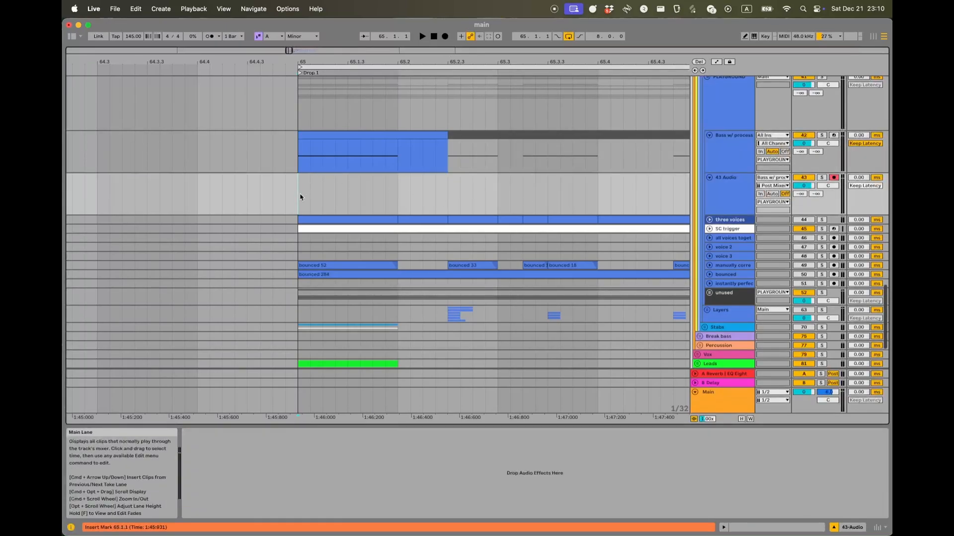
key("F9")
key("space")
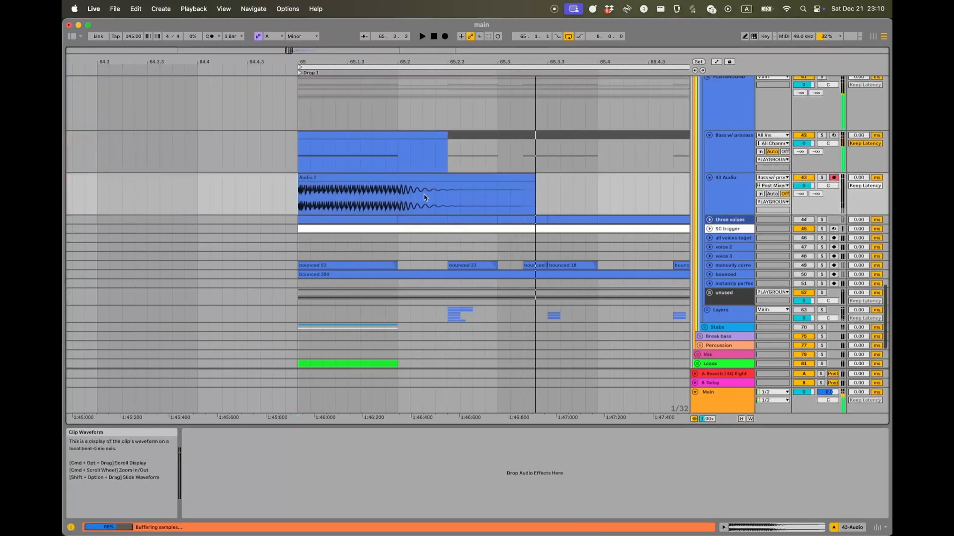
- Examine the recorded bass waveform, comparing its start at 65.1.1 with the tail after 65.2.1
left_click_drag(400, 201, 485, 202)
scroll(343, 203, "up", 5)
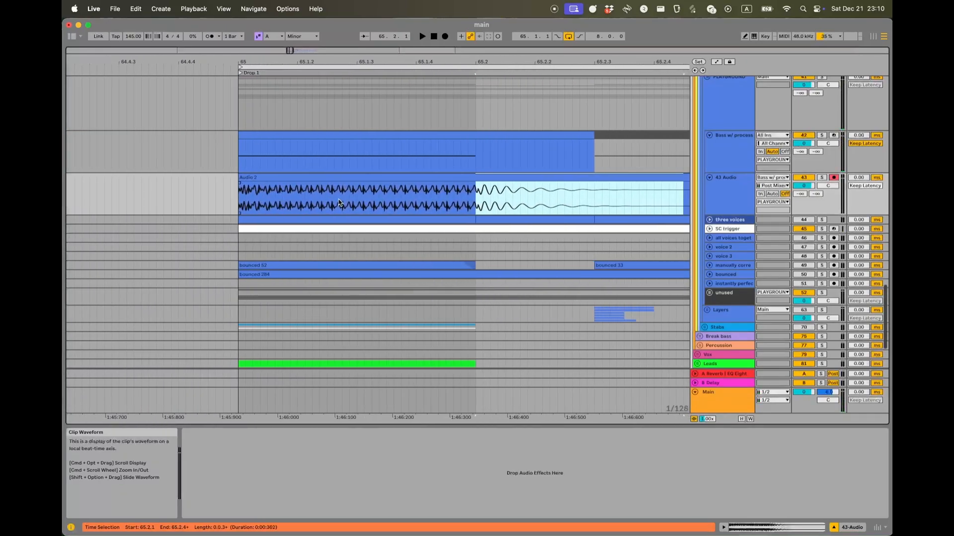
left_click(493, 202)
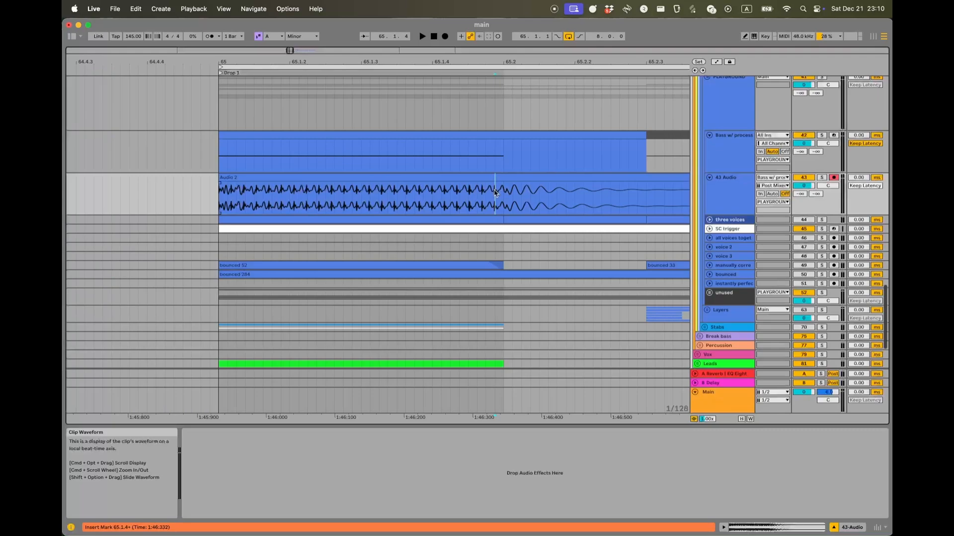
left_click_drag(219, 195, 249, 193)
left_click(219, 201)
left_click_drag(511, 207, 630, 196)
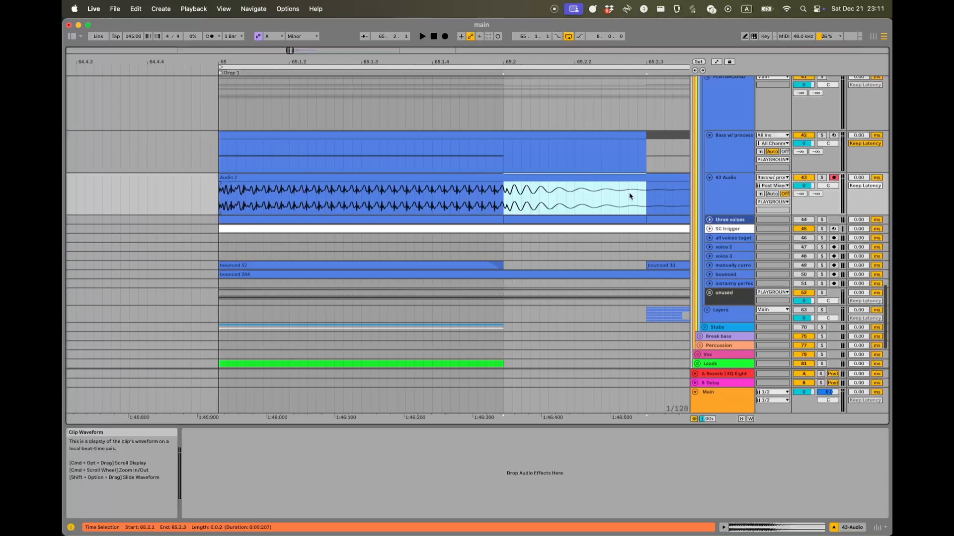
- Split the recorded audio clip at 65.2.1 and delete the tail after the split
left_click(506, 204)
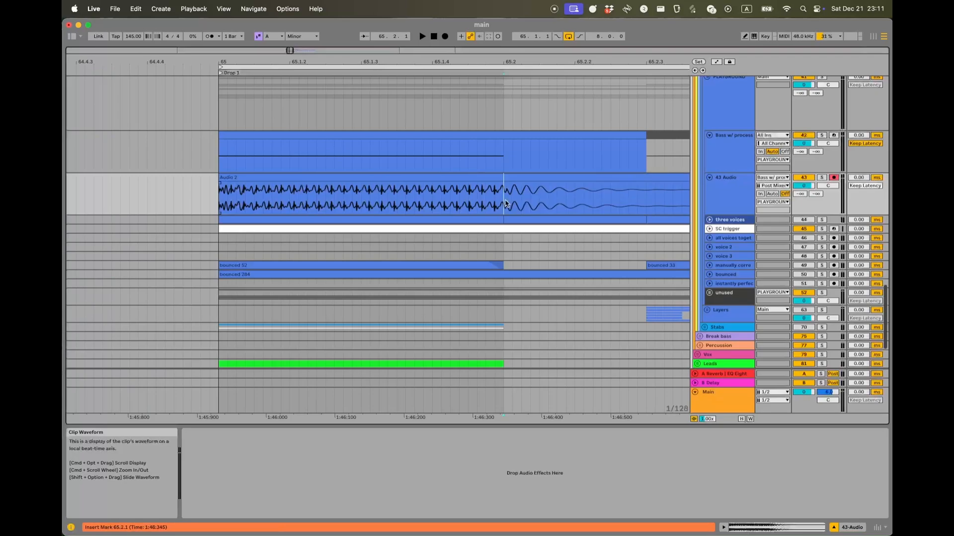
left_click_drag(502, 201, 459, 194)
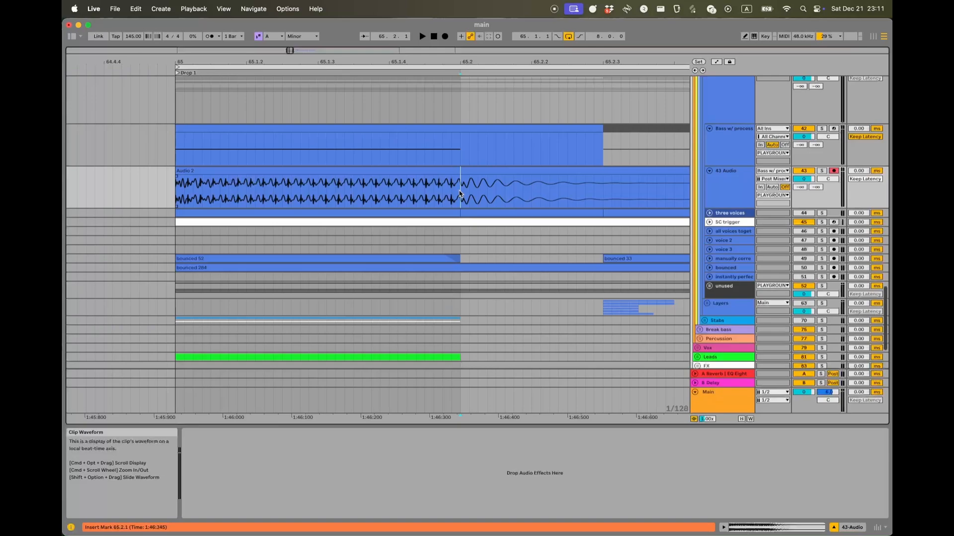
scroll(459, 194, "down", 5)
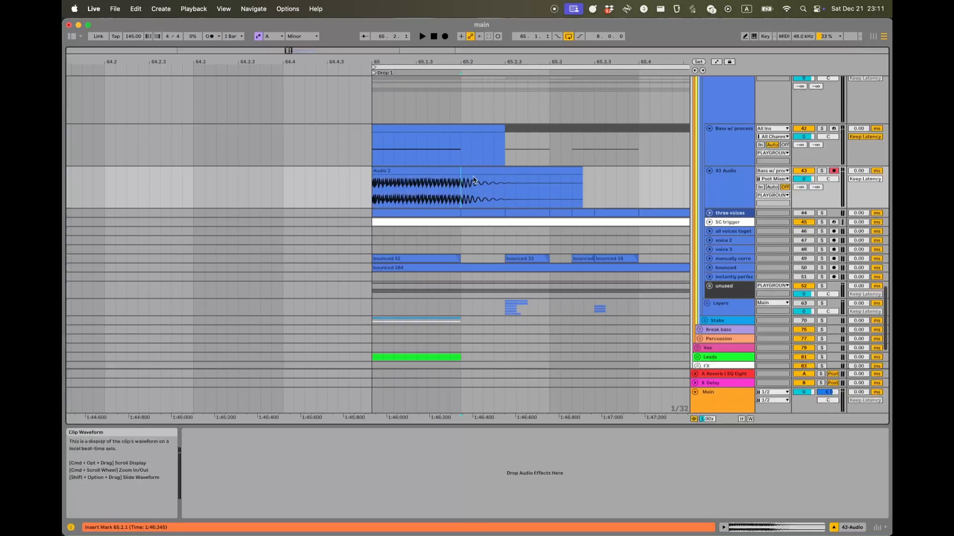
key("super+e")
left_click(492, 171)
key("Delete")
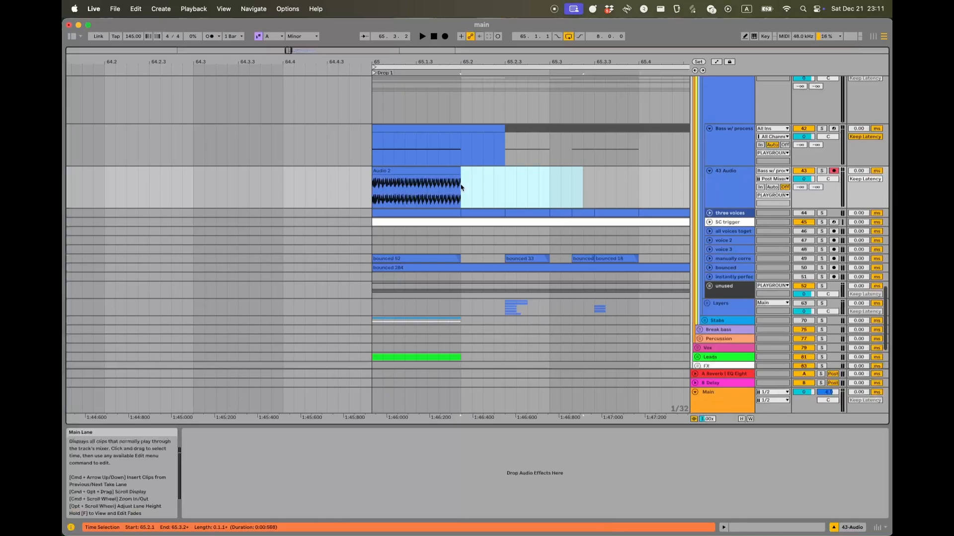
- Try a short fade-out at the end of the trimmed Audio 2 clip
scroll(466, 171, "up", 5)
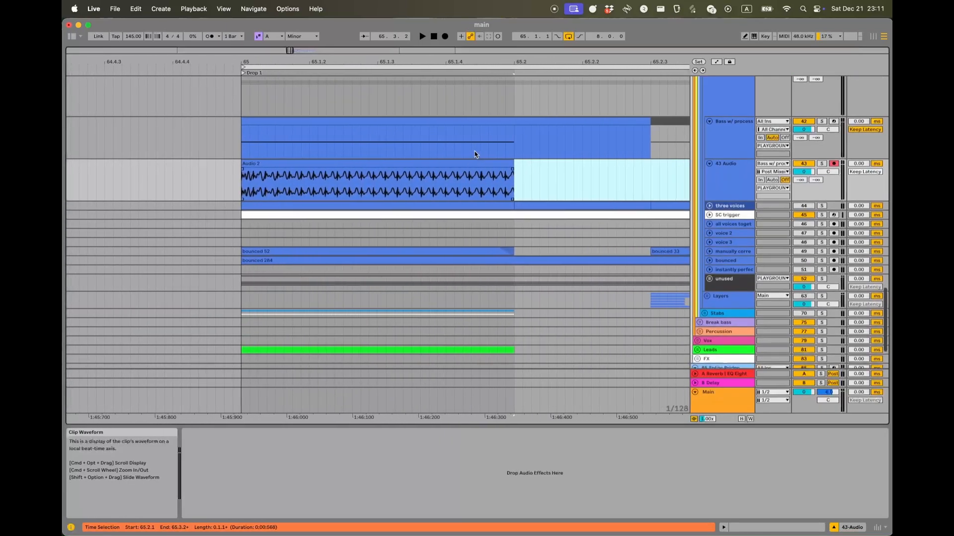
scroll(474, 155, "up", 1)
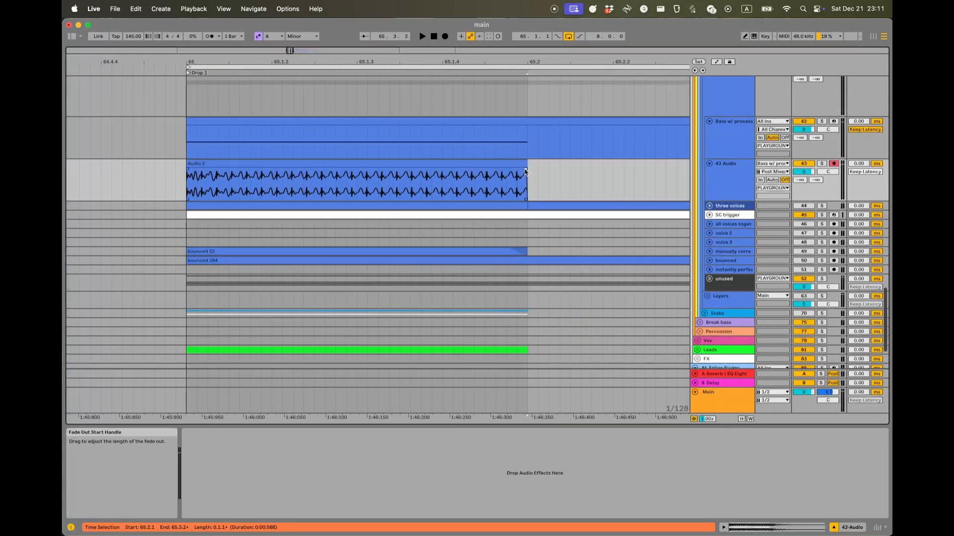
left_click_drag(525, 170, 514, 171)
scroll(536, 171, "right", 5)
scroll(457, 170, "down", 2)
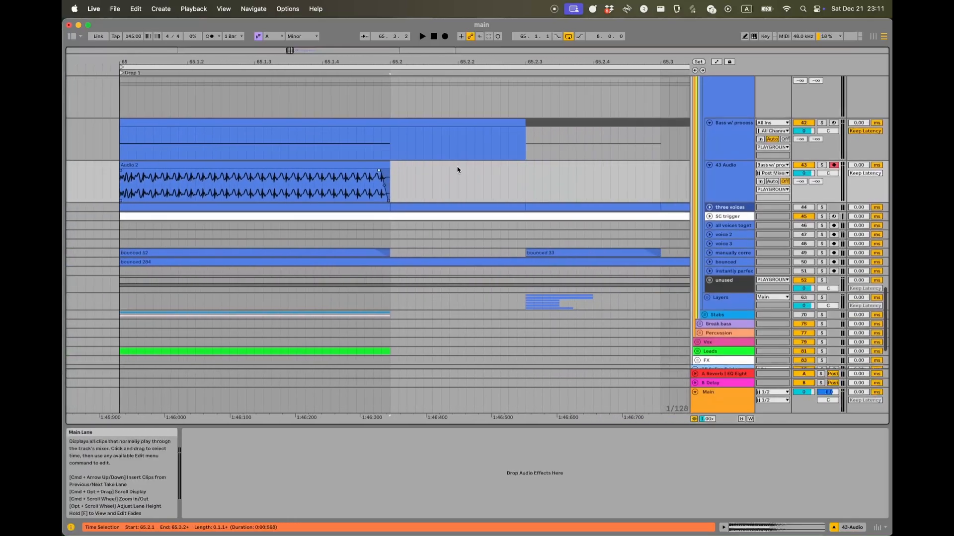
- Shorten the Audio 2 clip's fade-out back to the clip's end at 65.2.1
scroll(447, 169, "down", 3)
scroll(357, 172, "up", 8)
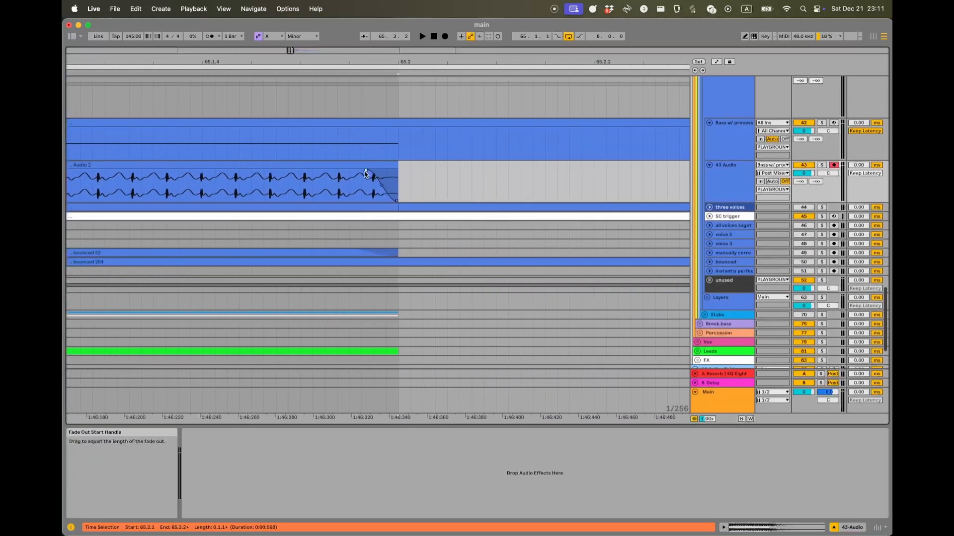
left_click_drag(365, 174, 397, 175)
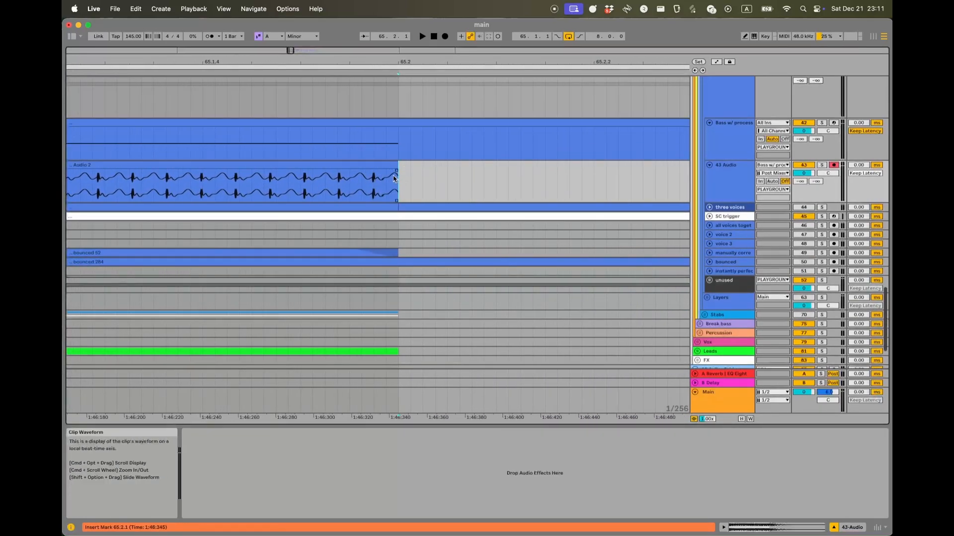
- Adjust the short fade-out at the end of the Audio 2 clip at 65.2.1
scroll(397, 176, "up", 4)
left_click_drag(418, 170, 331, 174)
scroll(368, 164, "down", 10)
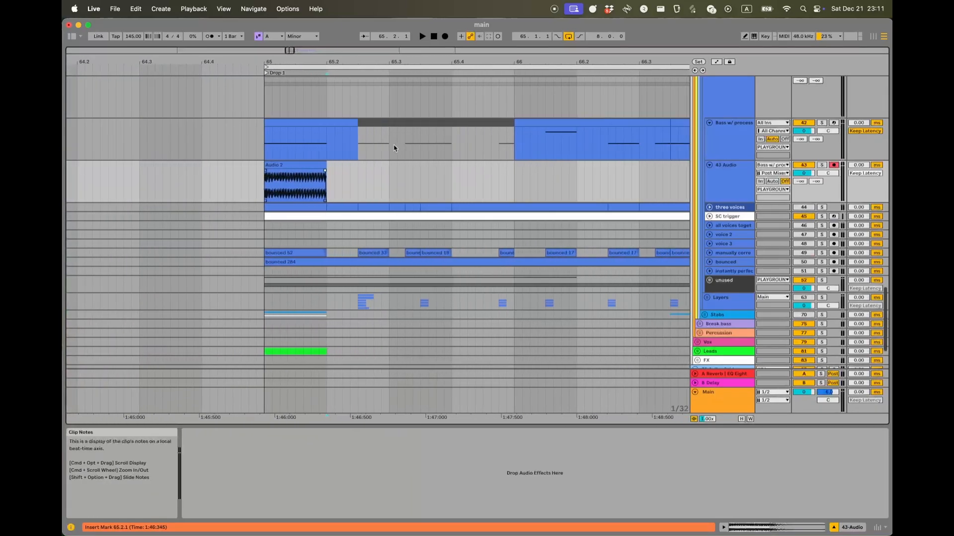
- Activate the bass MIDI clip from 65.2.3 to 65.3.1 and record its output onto the 43 Audio track from 65.2.3
left_click(394, 148)
left_click(421, 122)
left_click_drag(390, 139, 514, 139)
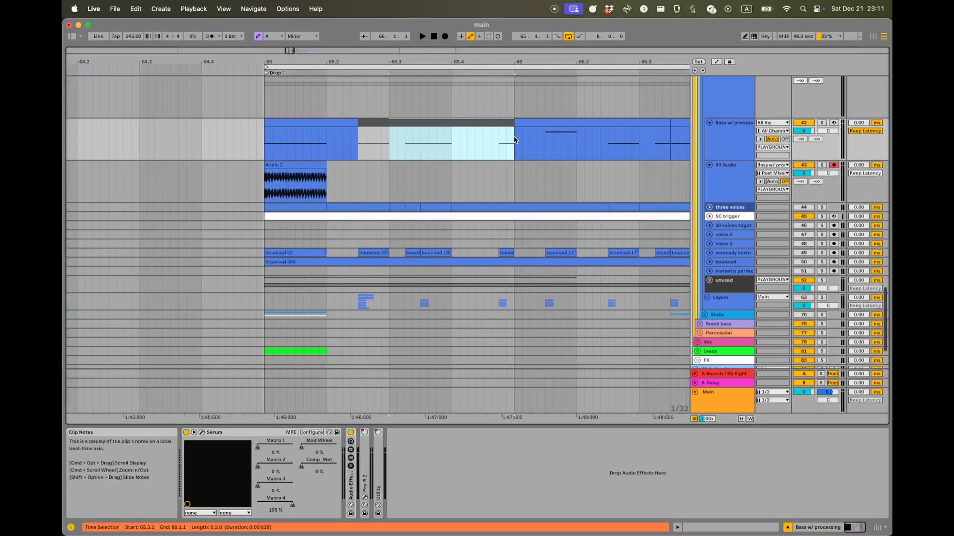
left_click(373, 122)
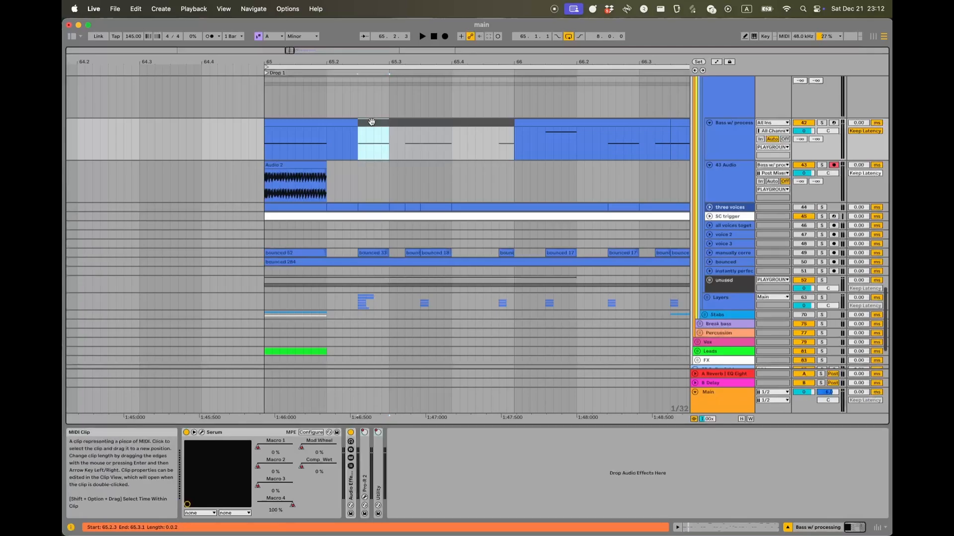
left_click(360, 181)
left_click(445, 36)
key("space")
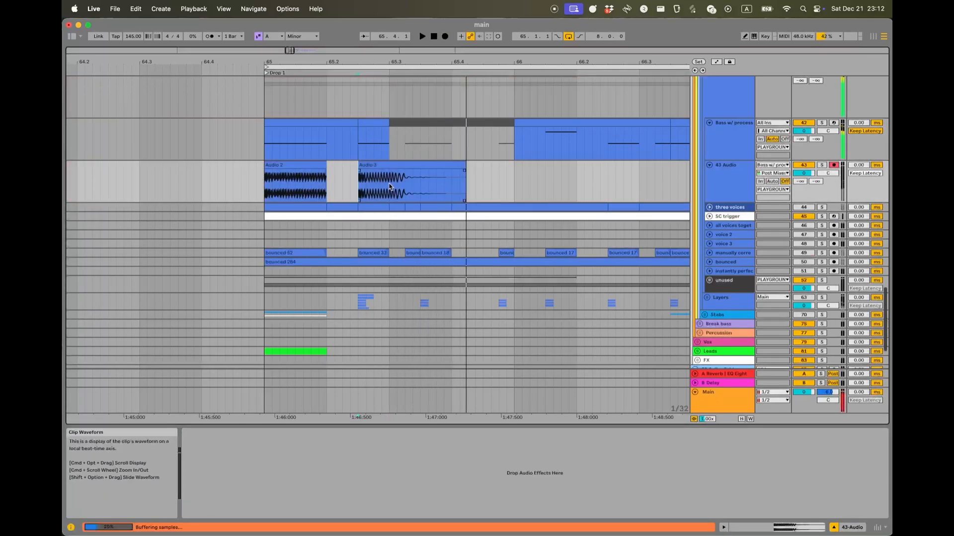
- Trim the Audio 3 recording so it ends at 65.3.1 and give it a short fade-out
left_click(389, 184)
scroll(389, 185, "up", 5)
key("super+e")
left_click(415, 164)
key("Delete")
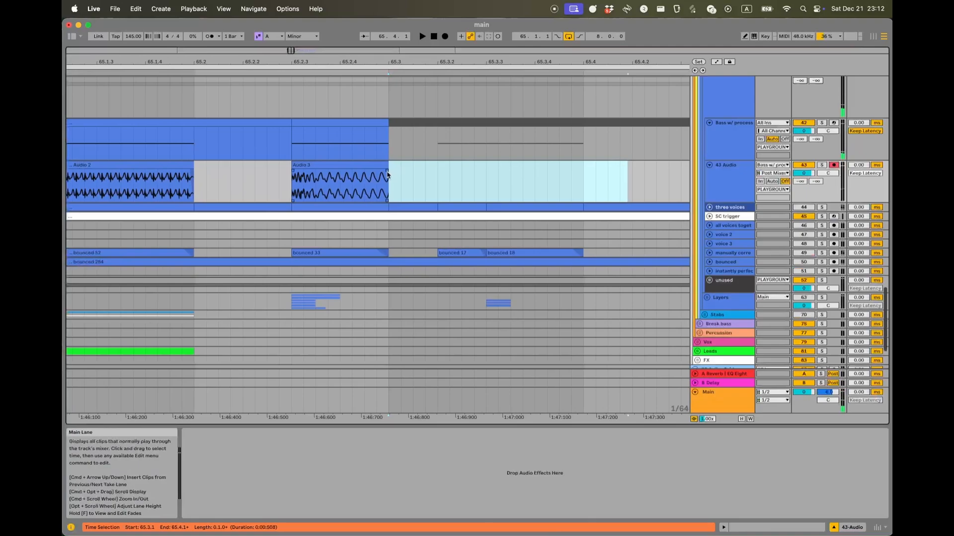
scroll(388, 175, "up", 5)
left_click_drag(387, 171, 376, 173)
scroll(376, 173, "down", 10)
- Activate the bass MIDI clip from 65.3.1 to 65.3.3 and record its output onto the 43 Audio track from 65.3.1
left_click(435, 125)
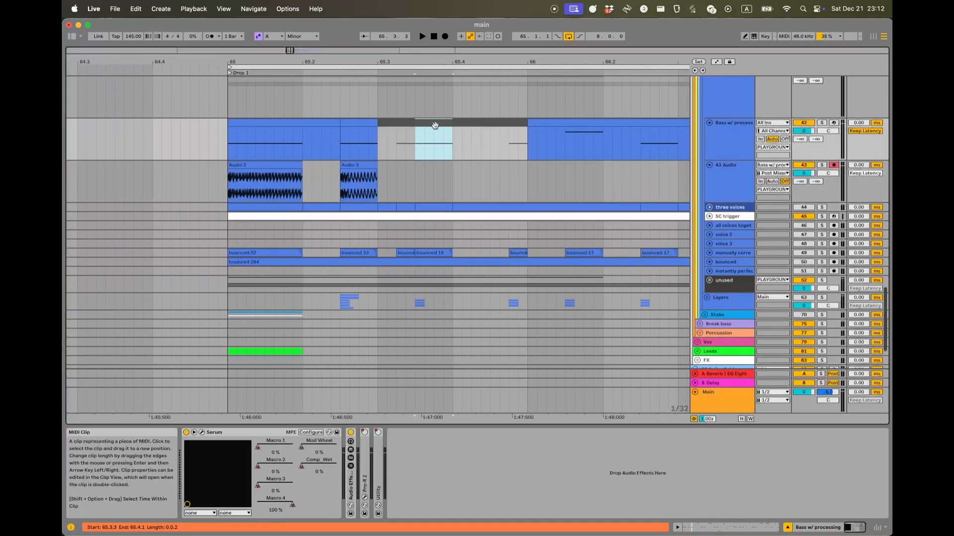
left_click_drag(435, 125, 398, 124)
left_click(388, 189)
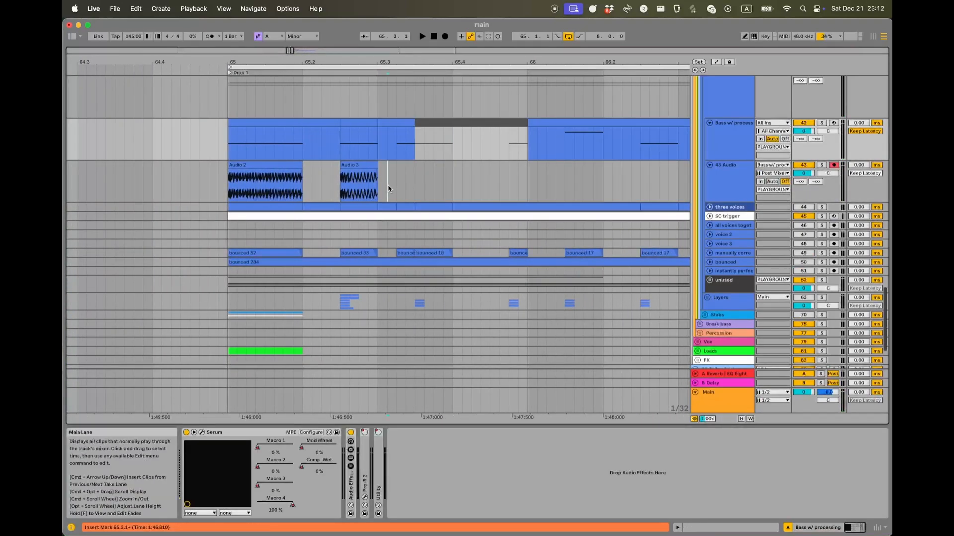
left_click(381, 185)
left_click(444, 36)
key("space")
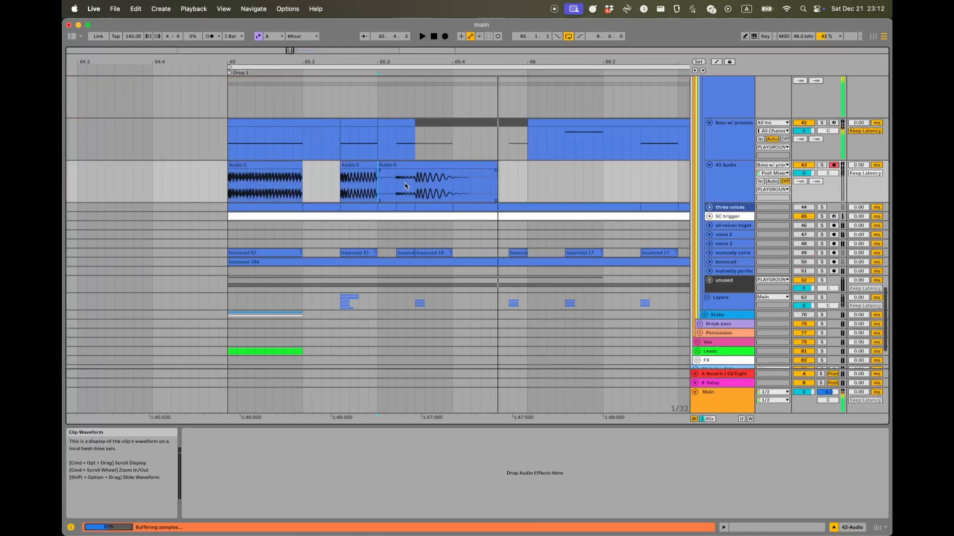
- Delete the Audio 4 recording's tail after 65.3.3 and give the clip a short fade-out
left_click_drag(423, 181, 497, 181)
scroll(415, 174, "up", 5)
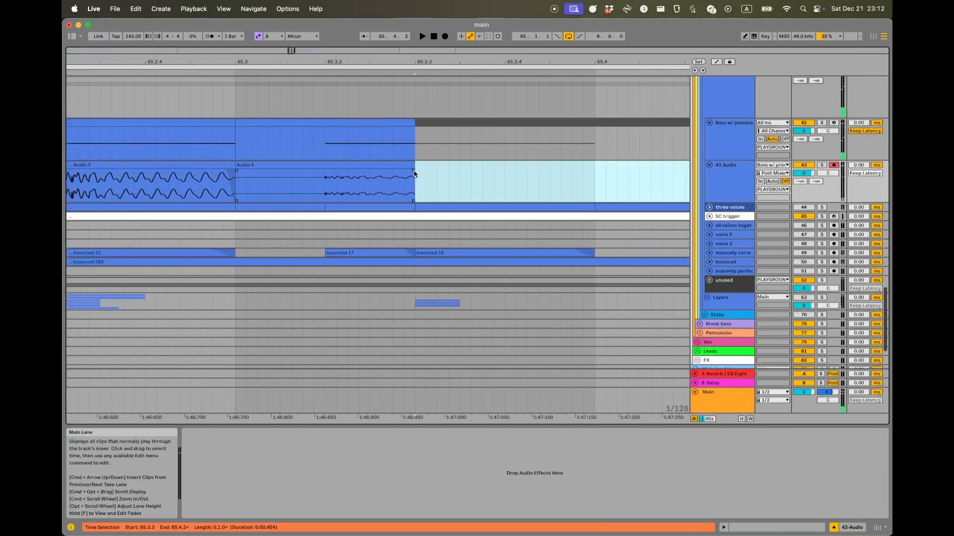
scroll(415, 174, "up", 2)
left_click_drag(413, 171, 405, 172)
scroll(399, 172, "down", 5)
- Activate the bass MIDI clip from 65.3.3 to 65.4.1 and record its output onto the 43 Audio track from 65.3.3
left_click(437, 123)
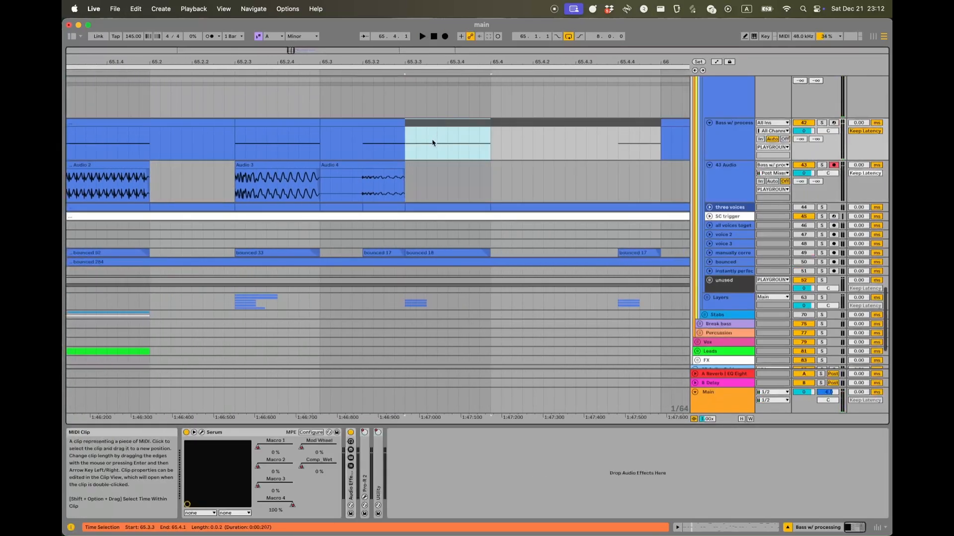
left_click(463, 176)
key("F9")
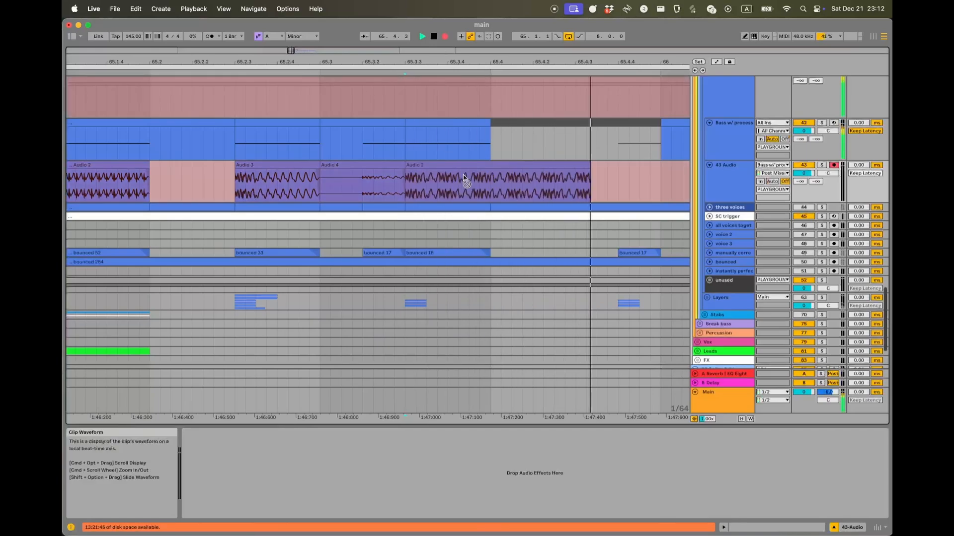
key("space")
- Split the newest recording at 65.4.1, delete its tail and fade out the remaining clip's end
left_click(487, 174)
key("super+e")
key("Delete")
scroll(485, 173, "up", 4)
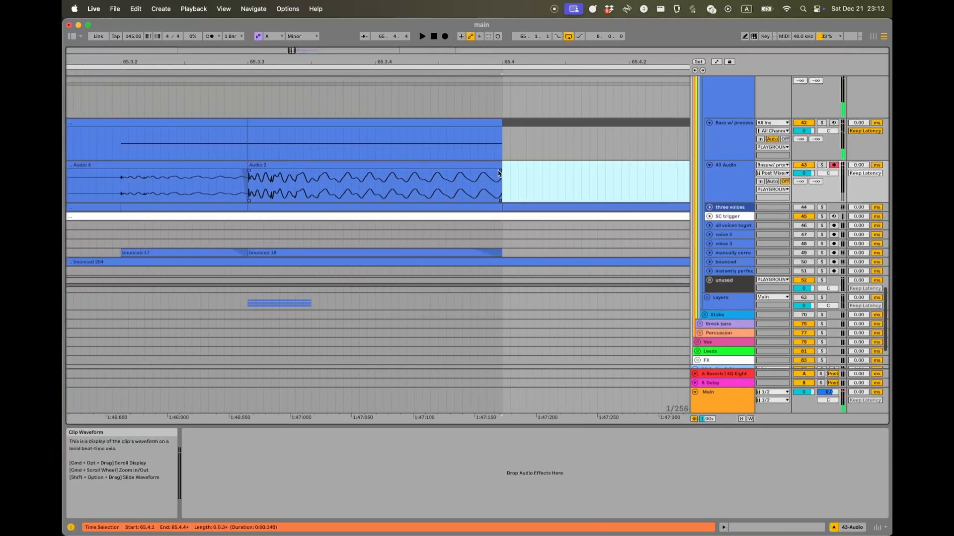
left_click_drag(500, 172, 490, 172)
scroll(407, 186, "down", 5)
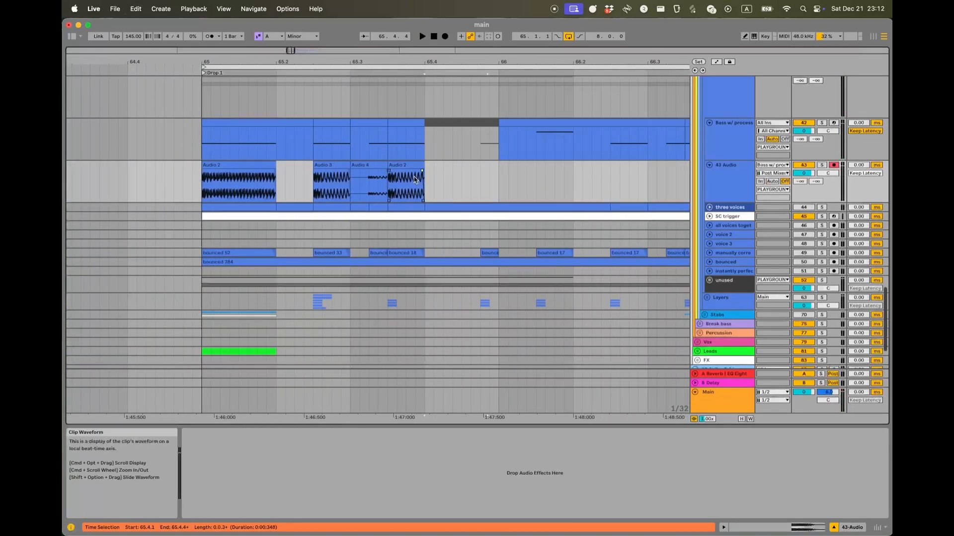
- Copy the recorded audio clip at 65.3.3 and paste it at 66.2.3 on the 43 Audio track
scroll(429, 173, "right", 2)
scroll(429, 173, "down", 1)
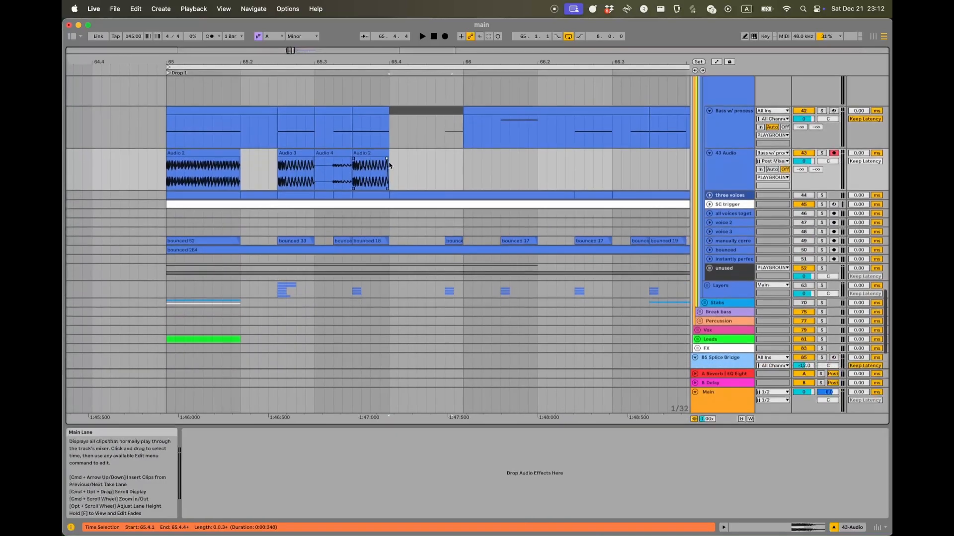
left_click(374, 151)
key("super+c")
left_click(574, 172)
key("super+v")
- Copy the Audio 4 clip to 66.3.1 and the audio clip at 66.2.3 to 66.3.3
scroll(574, 172, "right", 1)
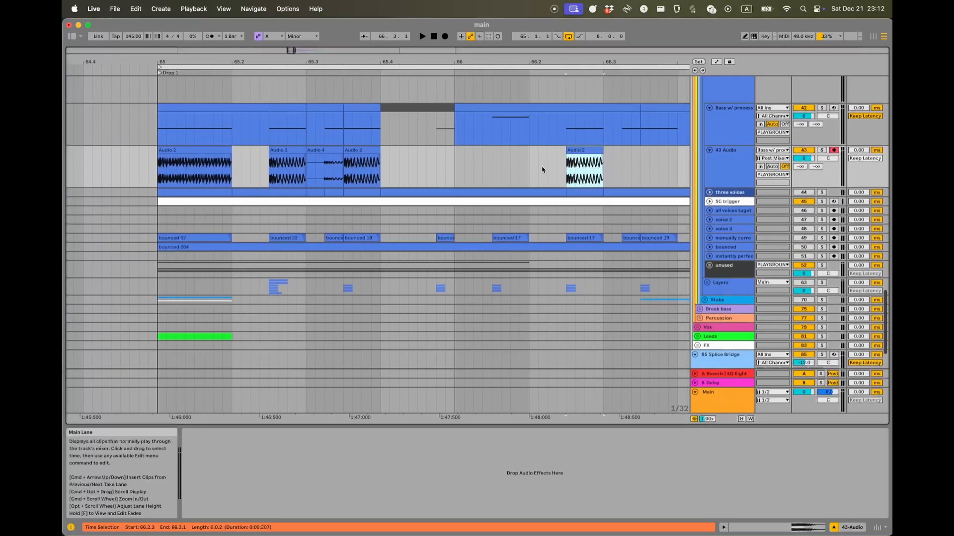
left_click(324, 150)
key("super+c")
left_click(604, 164)
scroll(604, 165, "right", 3)
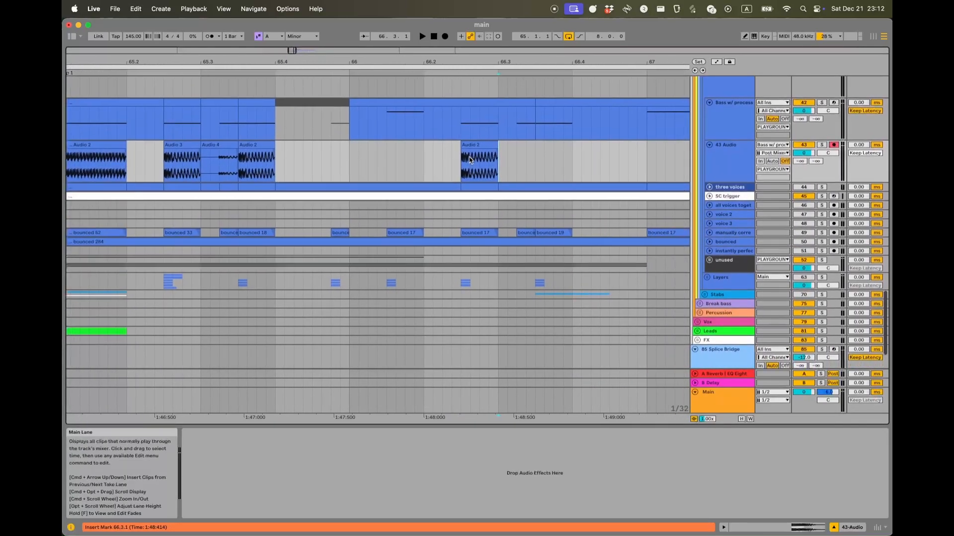
key("super+v")
left_click(478, 144)
key("super+c")
left_click(536, 157)
key("super+v")
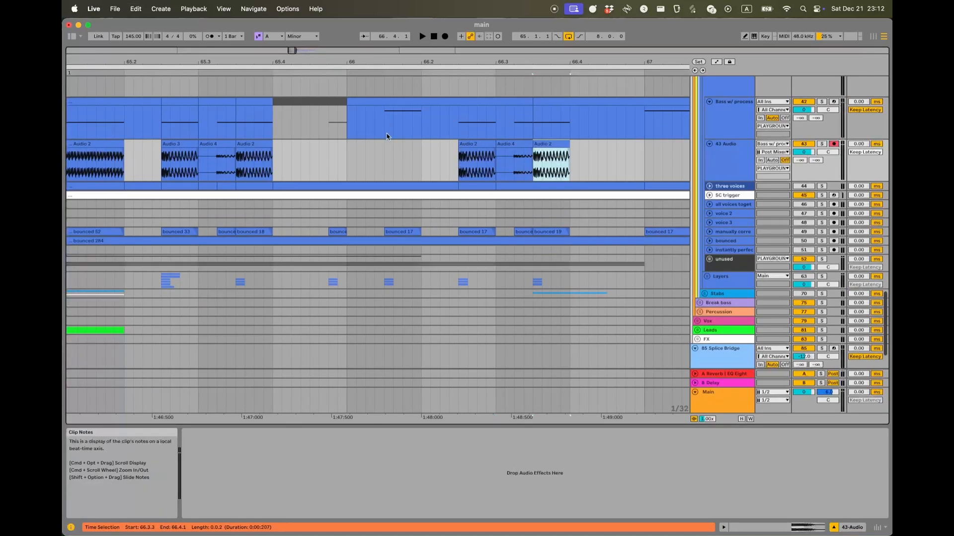
- Try recording the bass note at 66.1.3 onto the 43 Audio track
left_click(386, 157)
left_click(445, 37)
key("space")
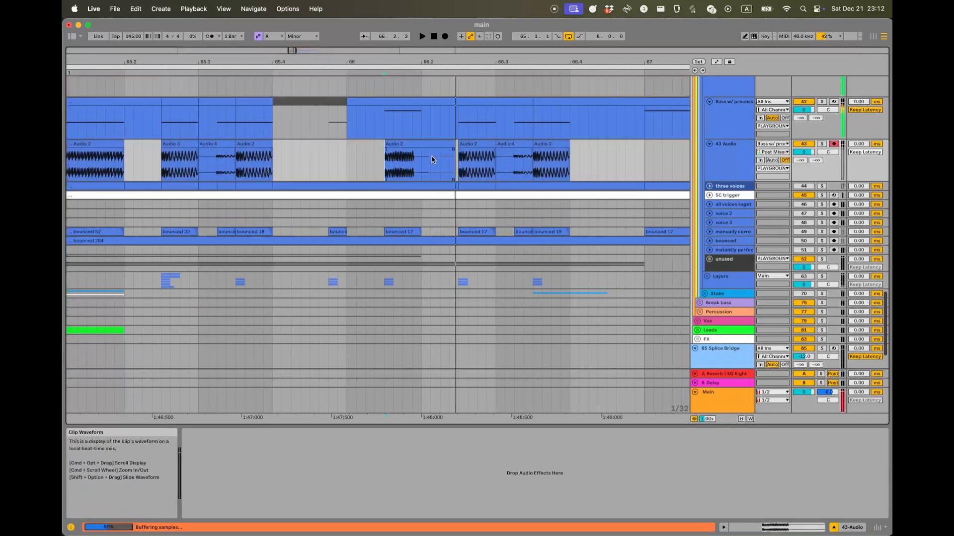
left_click(432, 157)
key("Delete")
key("minus")
key("minus")
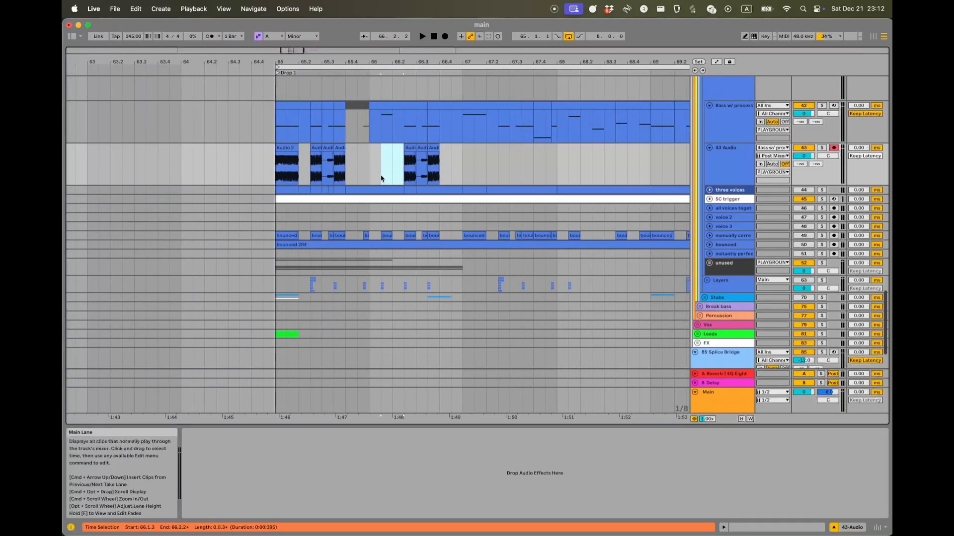
- Examine the arrangement from the start of Drop 1 at bar 65 towards the Break at bar 97
scroll(430, 176, "down", 5)
scroll(522, 172, "right", 4)
scroll(525, 170, "up", 1)
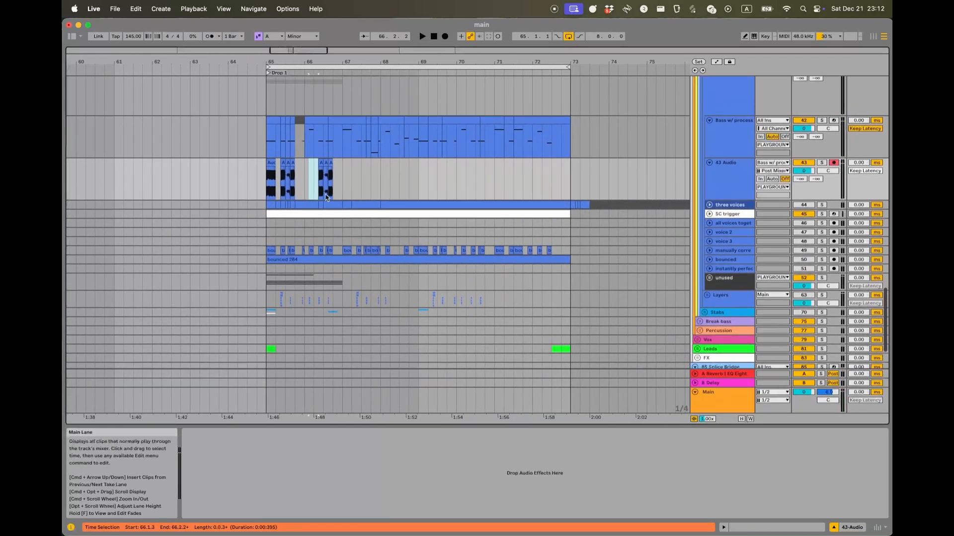
left_click(552, 160)
scroll(552, 160, "right", 5)
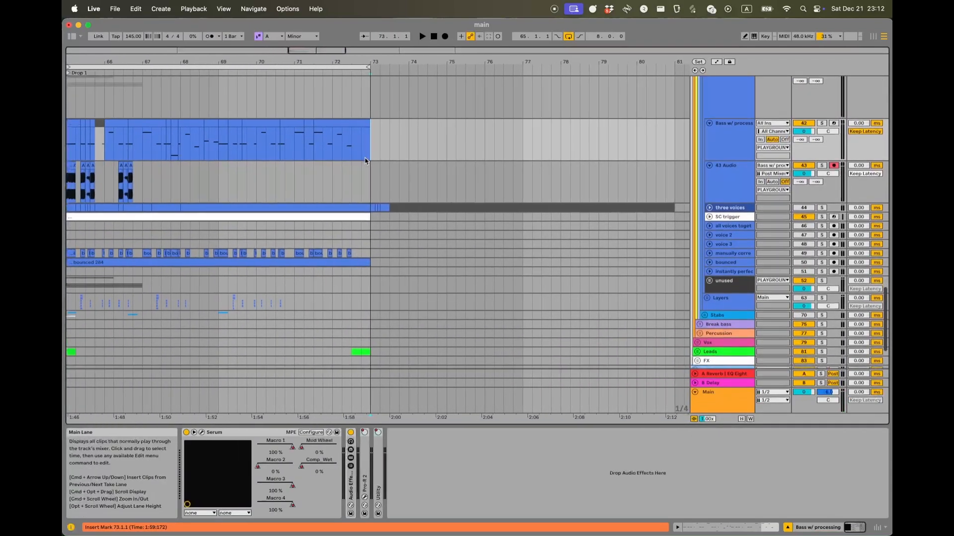
scroll(430, 158, "down", 5)
scroll(430, 158, "right", 8)
scroll(506, 160, "left", 8)
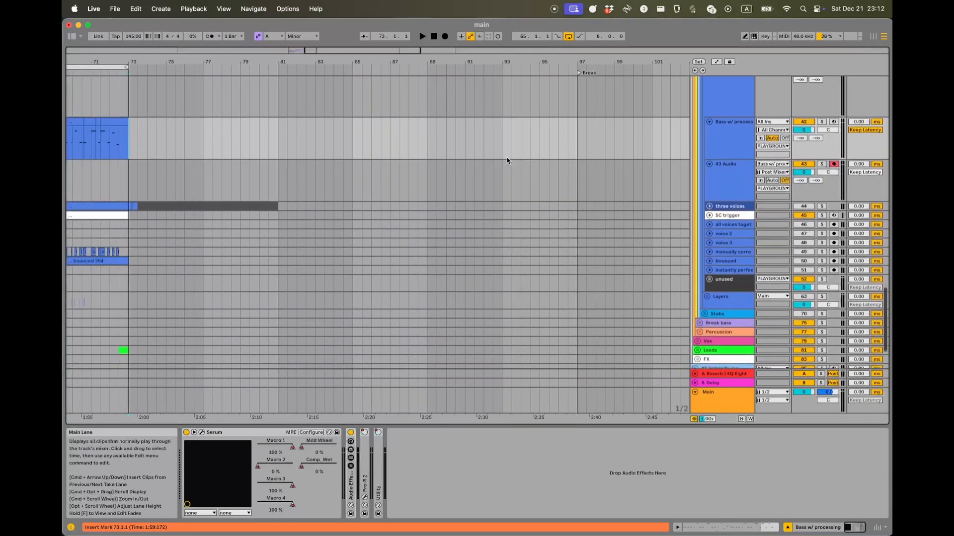
scroll(268, 151, "down", 1)
scroll(268, 152, "left", 5)
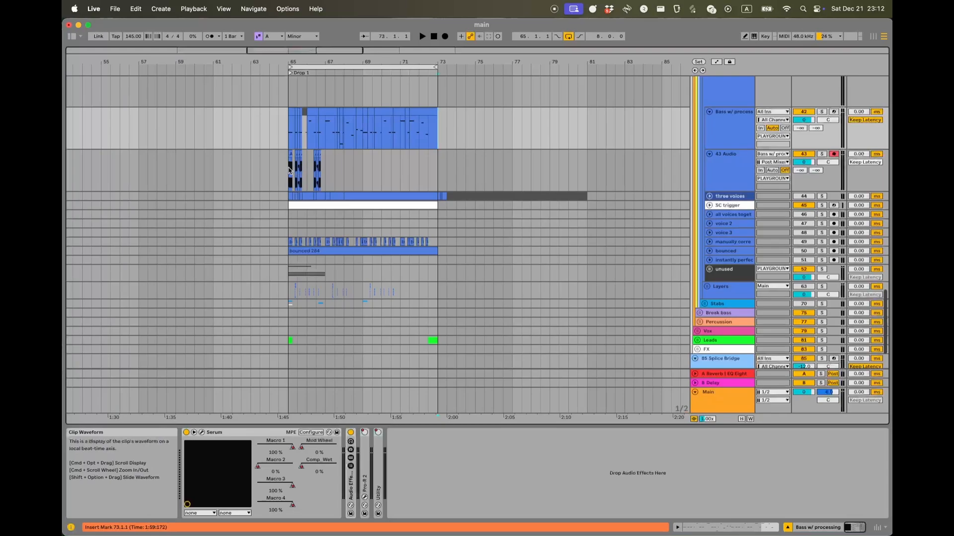
scroll(301, 169, "up", 10)
scroll(297, 167, "left", 1)
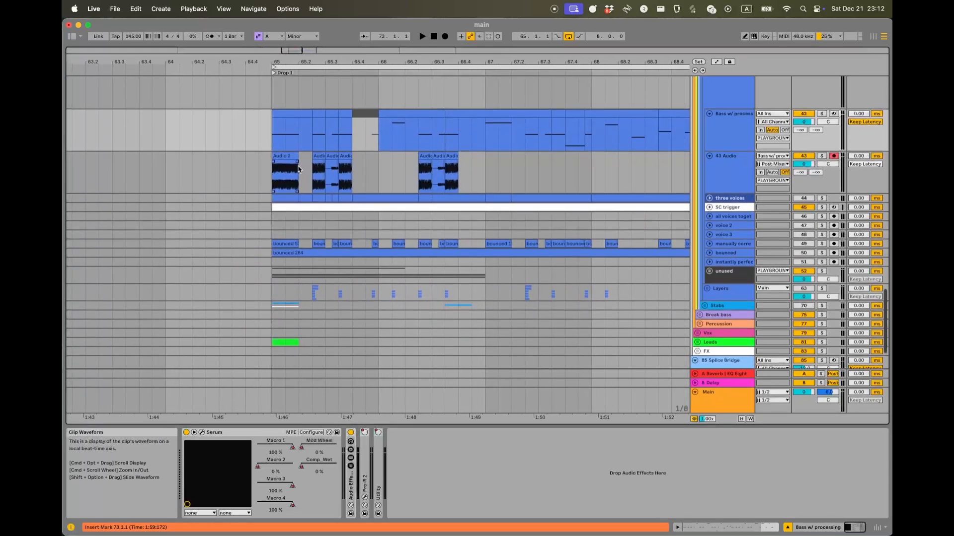
- Delete all recorded clips from 65.1.1 to 67.1.1 on the 43 Audio track
left_click(720, 134)
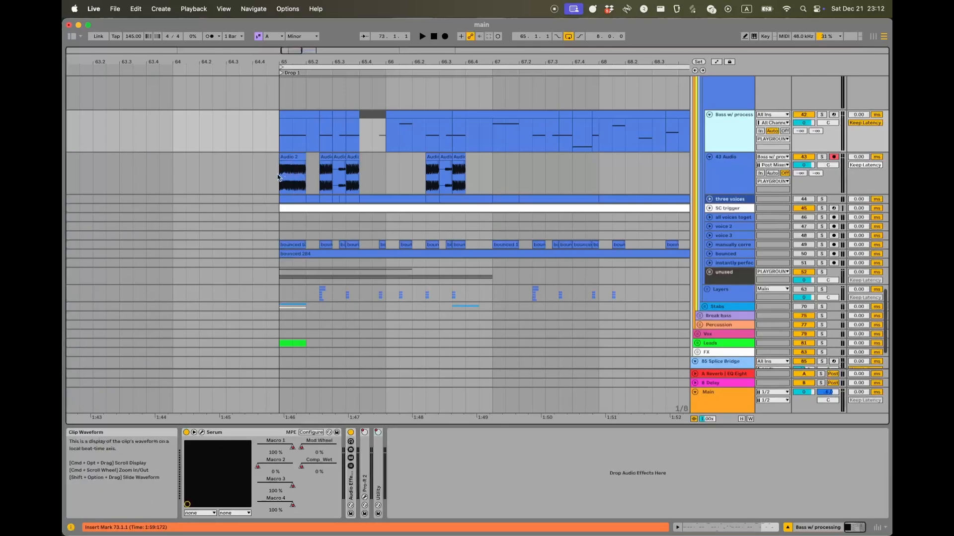
left_click_drag(278, 178, 485, 175)
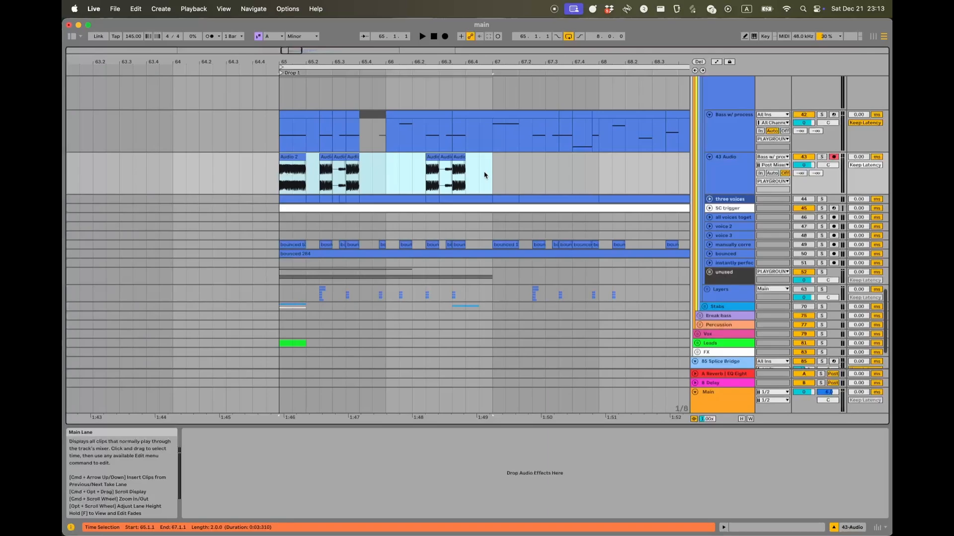
left_click_drag(484, 175, 281, 173)
left_click_drag(279, 174, 492, 173)
key("Delete")
- Activate the bass MIDI clip from 65.4.1 to 66.1.1 on the Bass w/ processing track
scroll(294, 170, "up", 3)
left_click(313, 144)
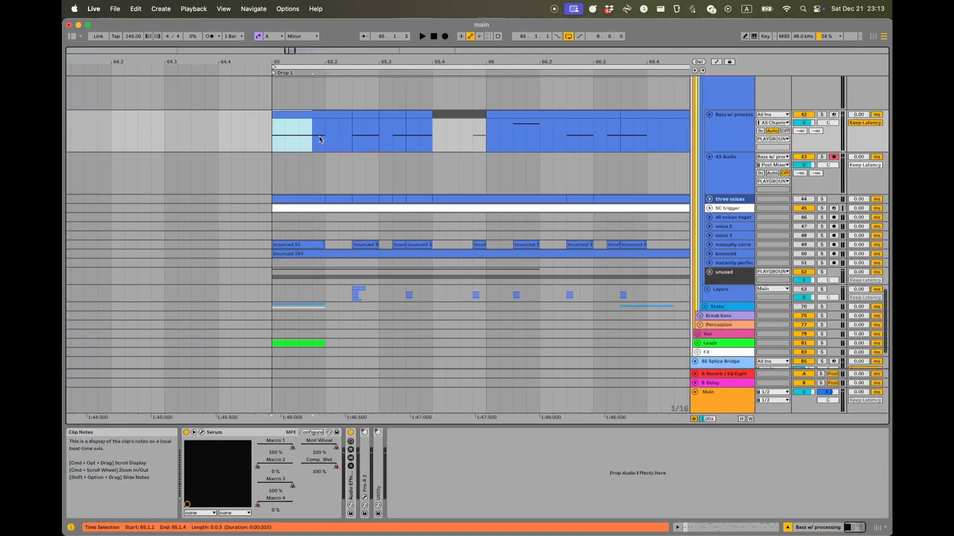
left_click_drag(319, 140, 485, 140)
left_click_drag(272, 178, 491, 166)
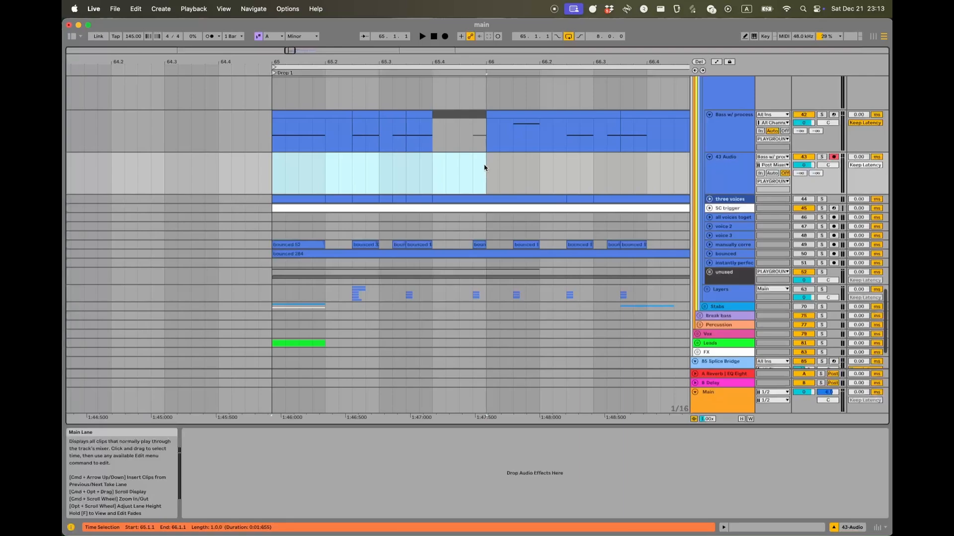
left_click(471, 130)
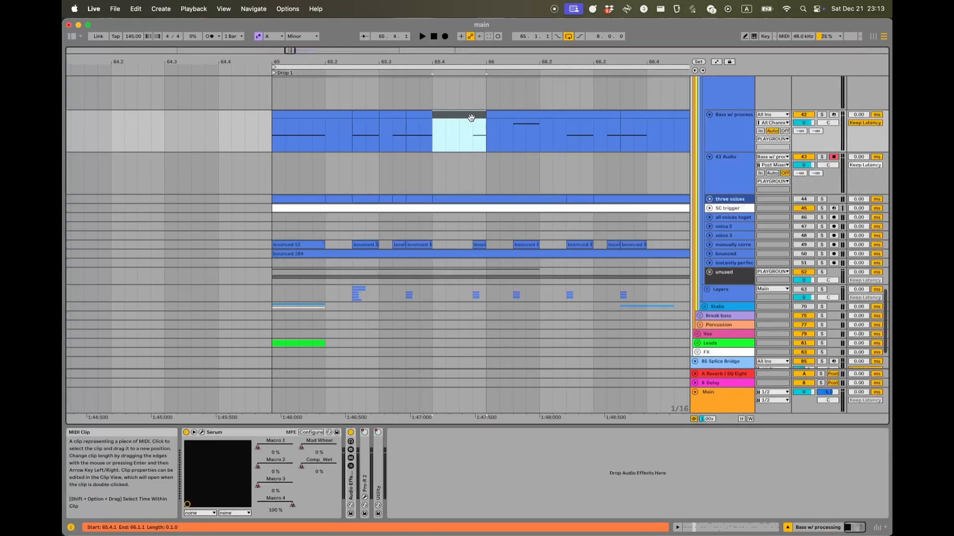
scroll(511, 149, "down", 2)
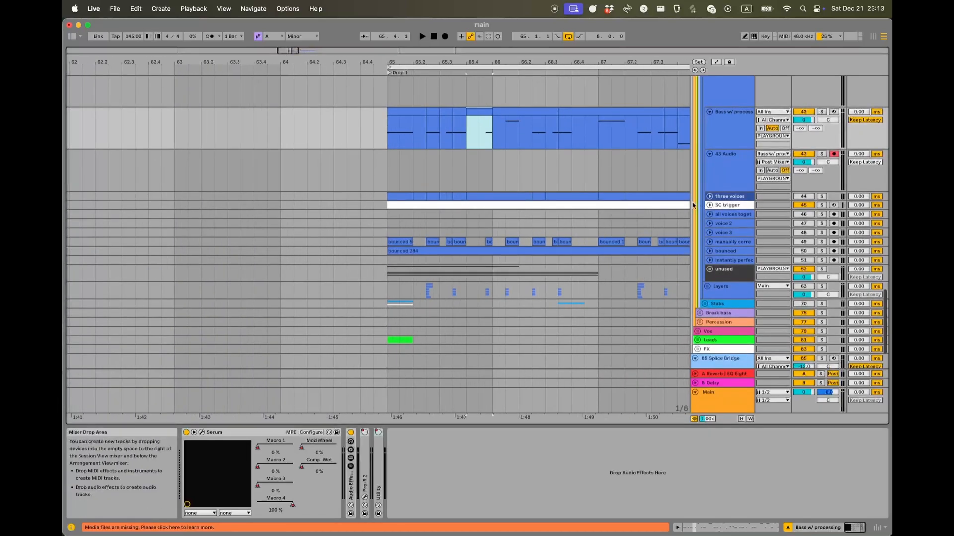
- Insert a new audio track directly below the three voices track
left_click(734, 201)
left_click(722, 188)
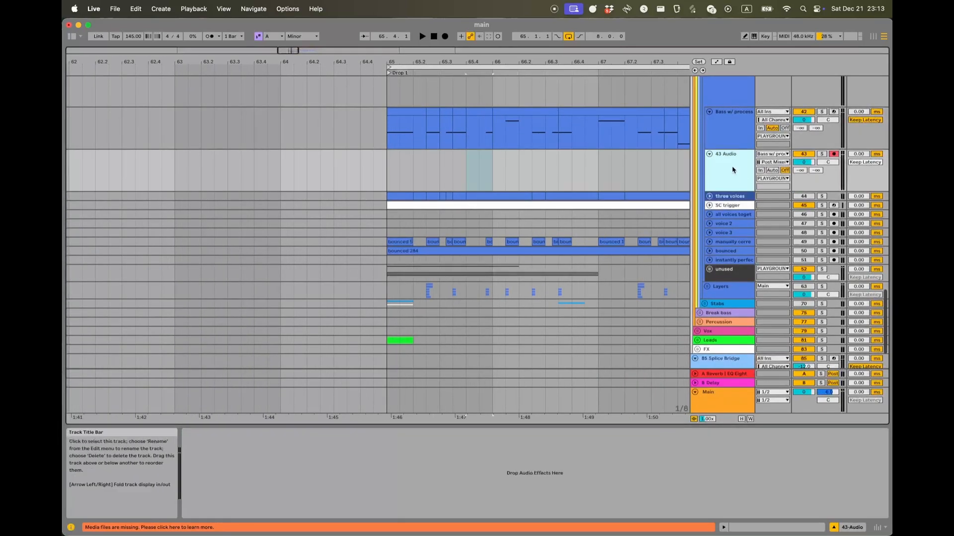
left_click(730, 197)
key("super+t")
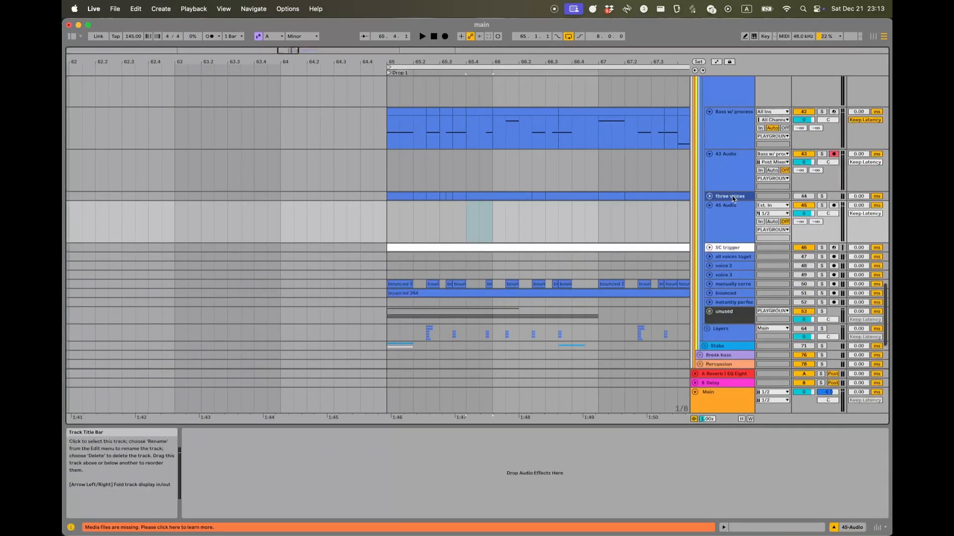
- Place the insert marker at 65.1.1 on the 45 Audio track and unfold the three voices track
scroll(570, 204, "right", 5)
scroll(570, 204, "down", 1)
scroll(523, 209, "right", 1)
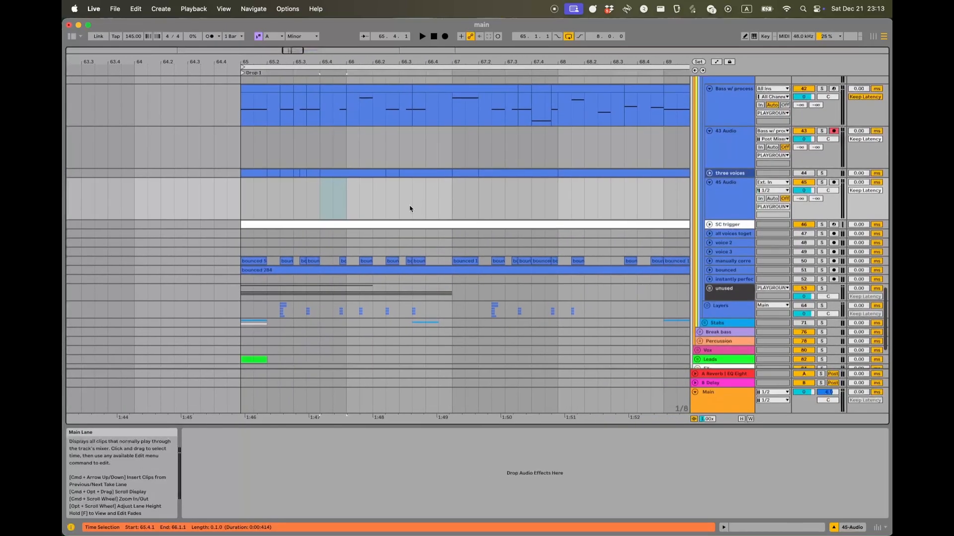
left_click(247, 200)
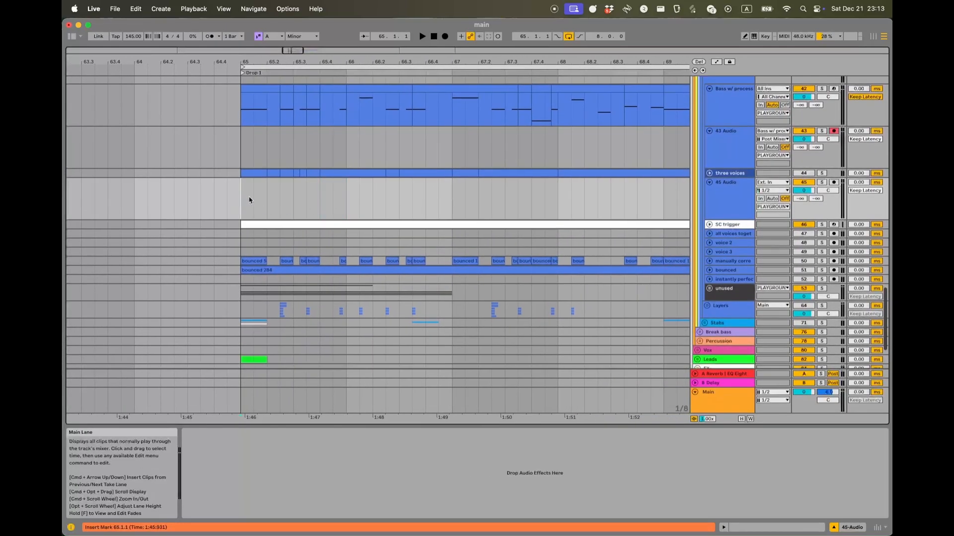
left_click(709, 174)
scroll(336, 195, "down", 10)
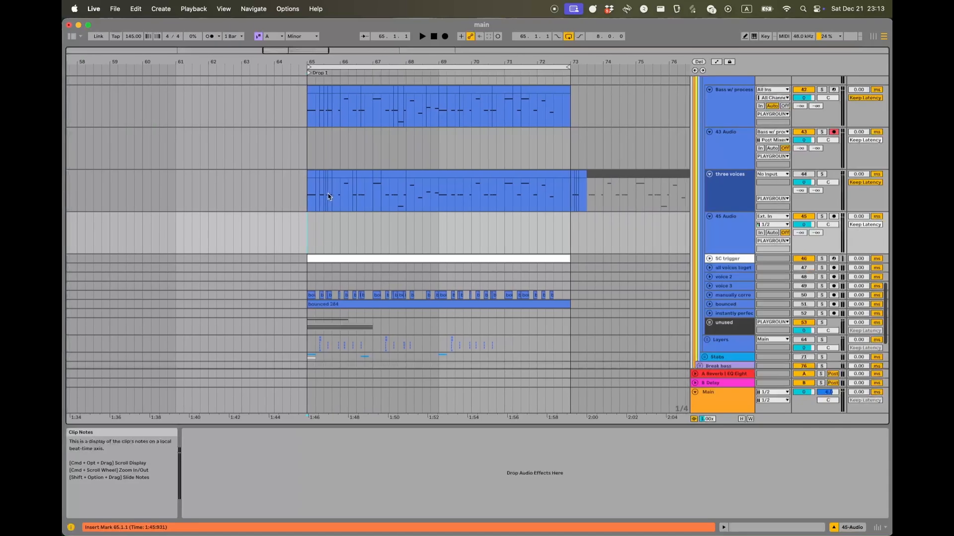
- Set the 45 Audio track's input to the three voices track, Post Mixer, and arm it for recording
scroll(318, 192, "up", 10)
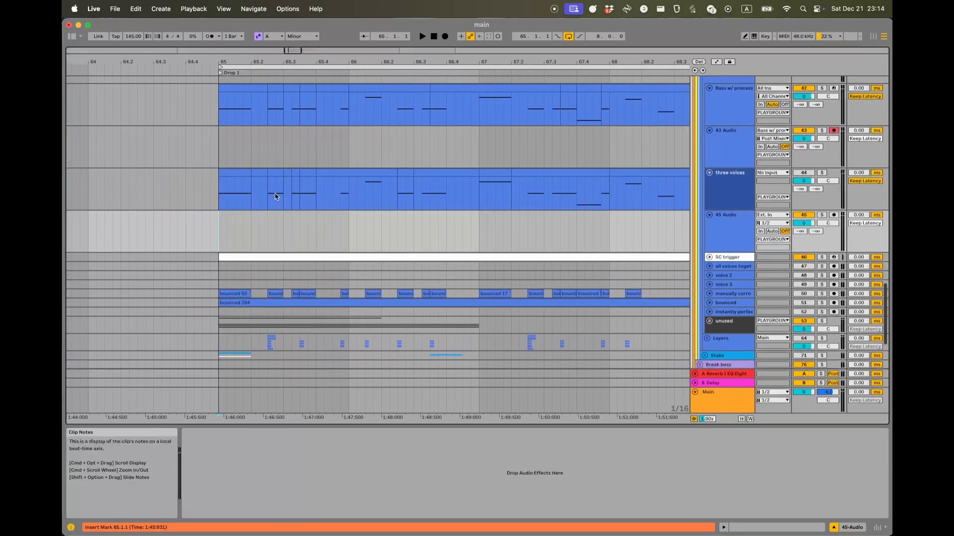
scroll(273, 208, "left", 2)
scroll(273, 209, "down", 1)
left_click(271, 174)
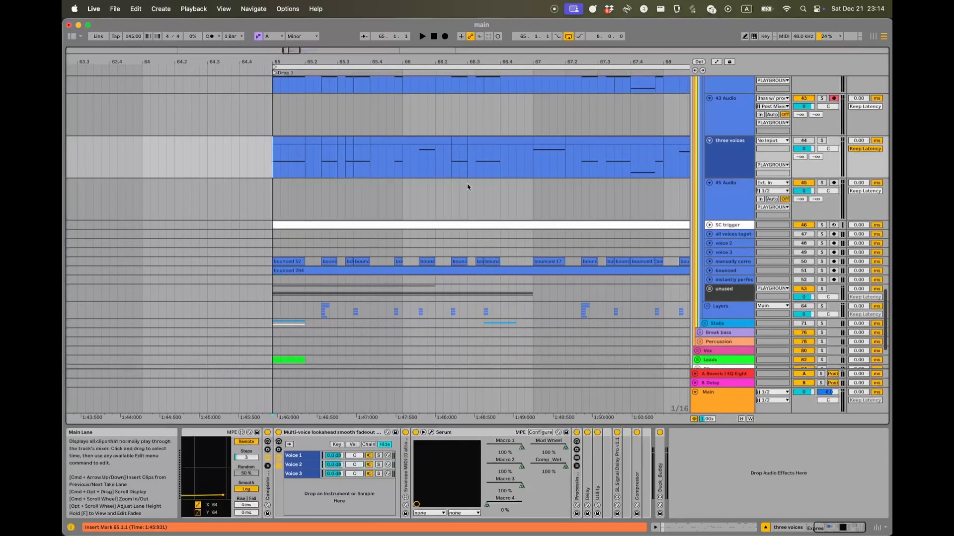
left_click(780, 183)
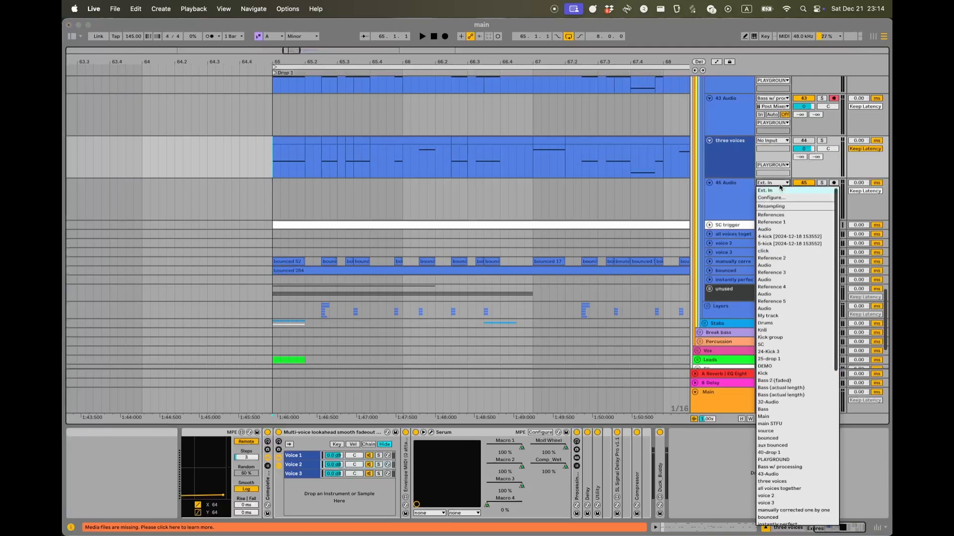
key("Return")
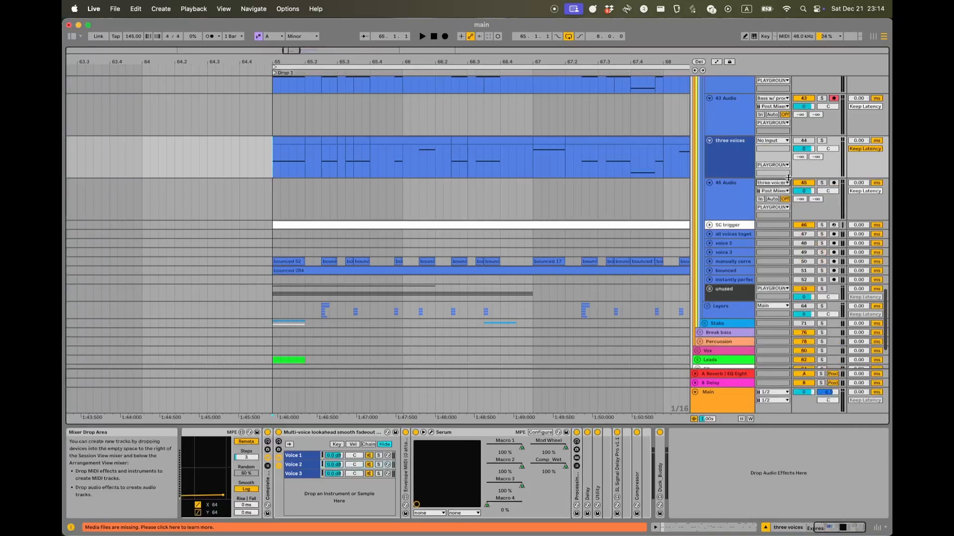
left_click(834, 183)
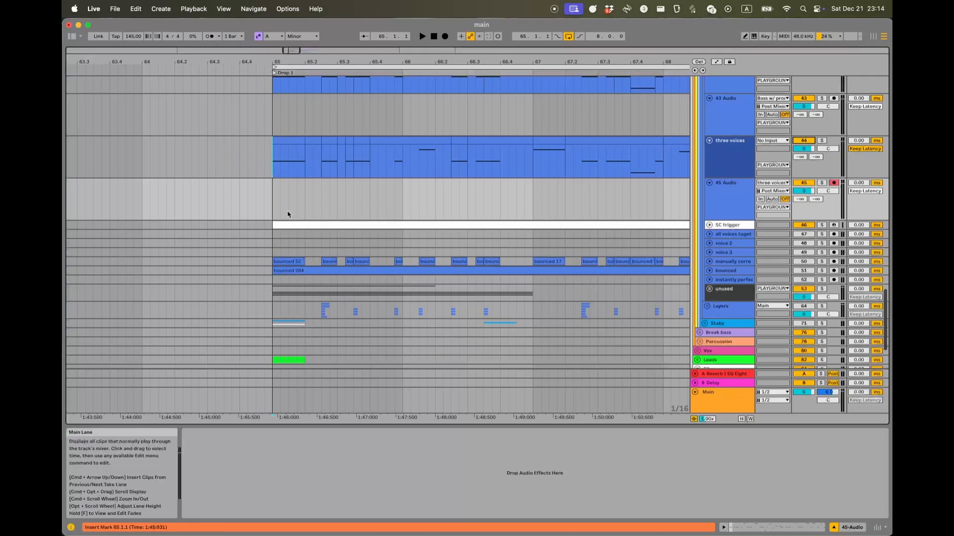
- Record the three voices output onto the 45 Audio track from 65.1.1 to the end of Drop 1 at 73.1.1
left_click(270, 208)
left_click(273, 207)
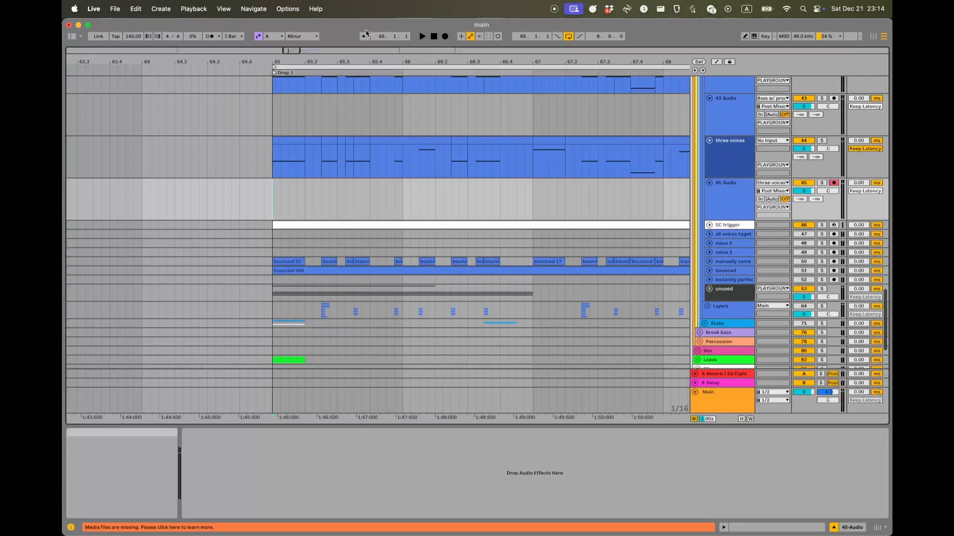
left_click(445, 37)
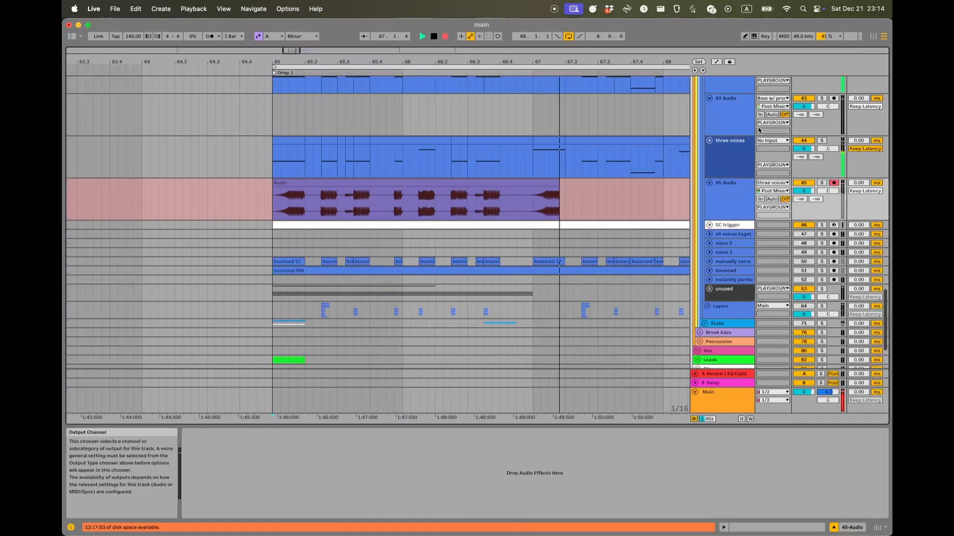
scroll(781, 120, "up", 2)
scroll(497, 165, "down", 2)
scroll(491, 163, "right", 4)
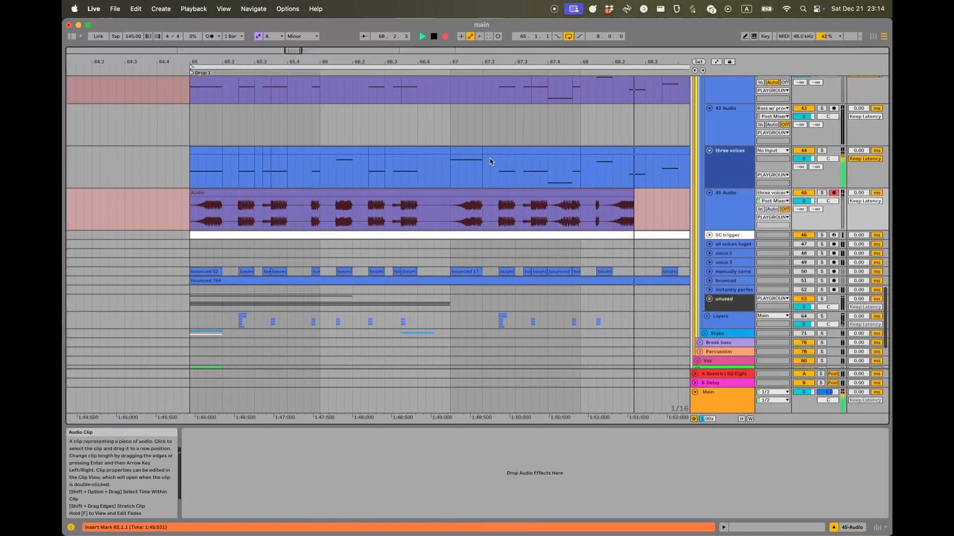
scroll(447, 178, "down", 3)
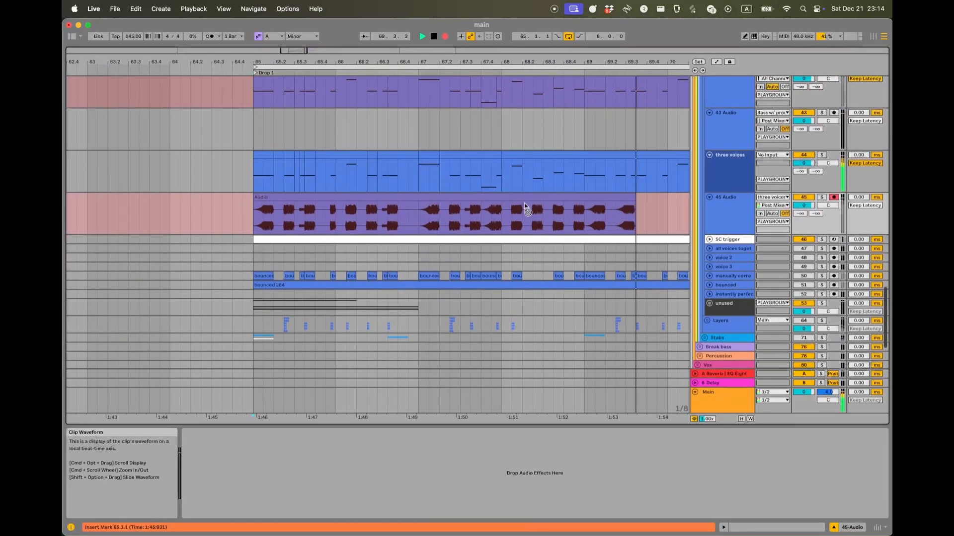
scroll(340, 200, "right", 2)
scroll(341, 200, "down", 1)
scroll(341, 199, "down", 4)
scroll(391, 201, "down", 1)
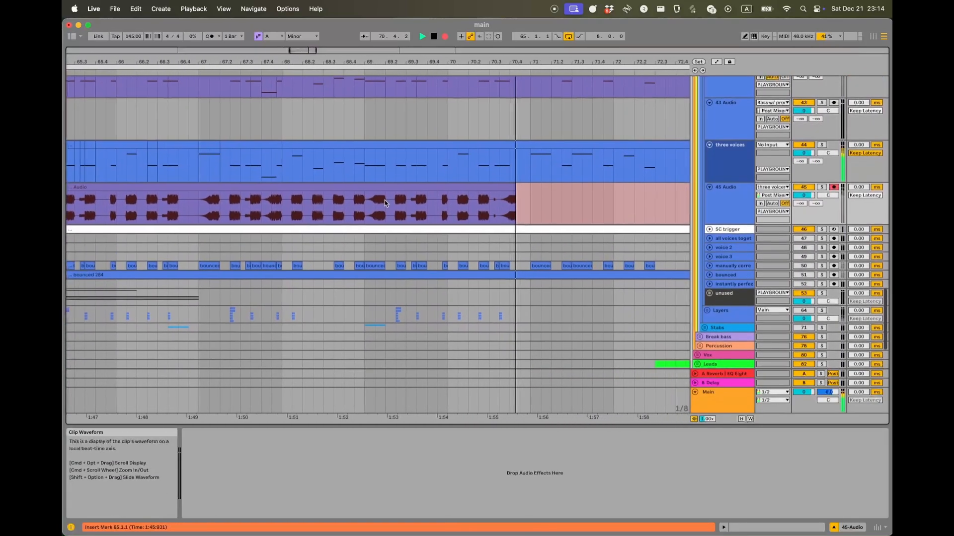
scroll(407, 200, "down", 3)
scroll(504, 189, "up", 5)
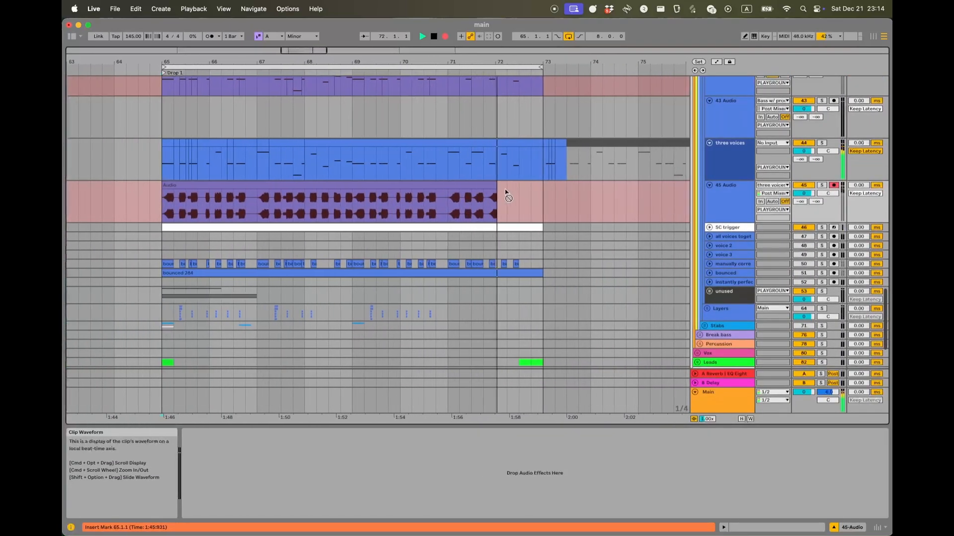
key("space")
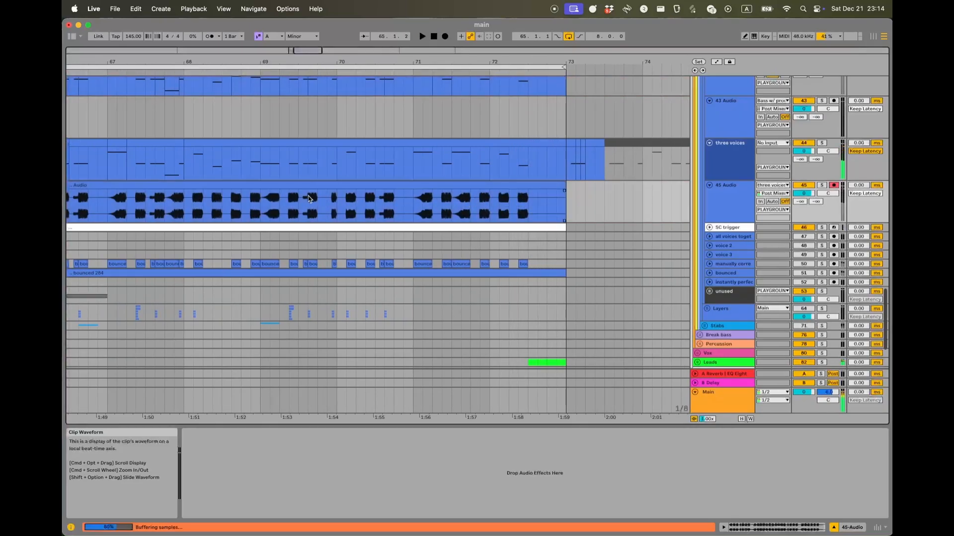
- Compare the start of the recorded 45 Audio clip with the first note on the Bass w/ processing track
scroll(309, 199, "left", 10)
scroll(309, 198, "down", 2)
left_click(368, 148)
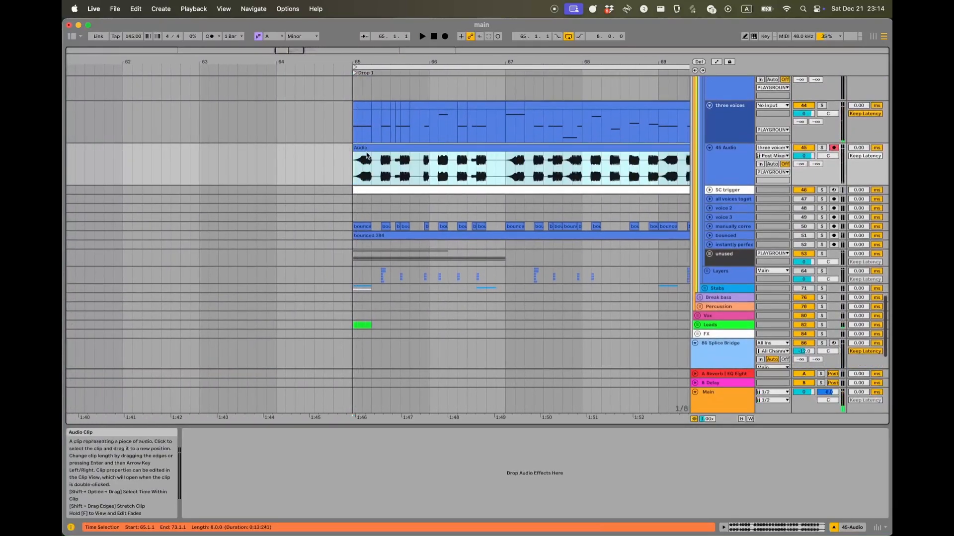
scroll(347, 208, "up", 2)
scroll(348, 208, "right", 2)
scroll(349, 208, "up", 5)
left_click_drag(301, 206, 321, 204)
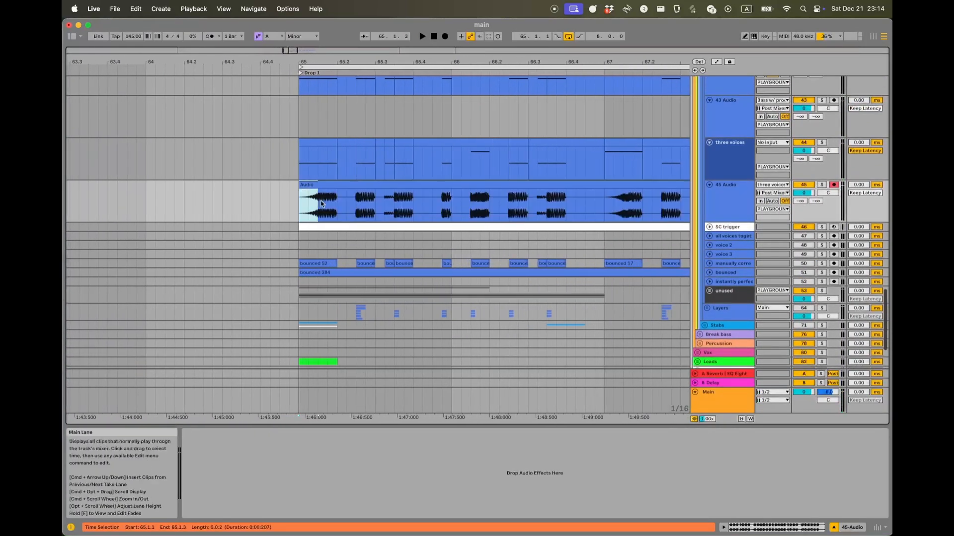
scroll(319, 178, "up", 3)
left_click_drag(285, 149, 308, 152)
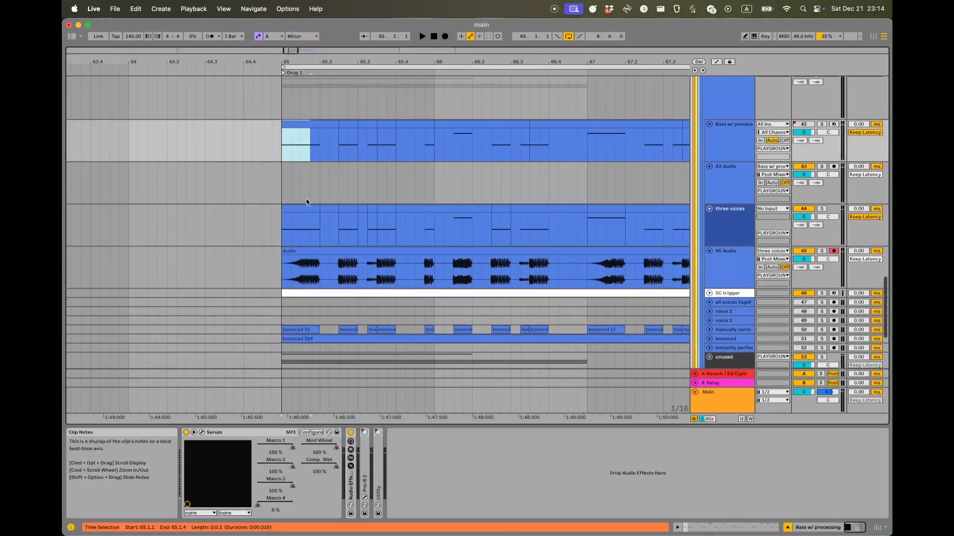
- Delete the track activator automation on the Bass w/ processing track and deactivate that track
left_click(301, 272)
right_click(800, 125)
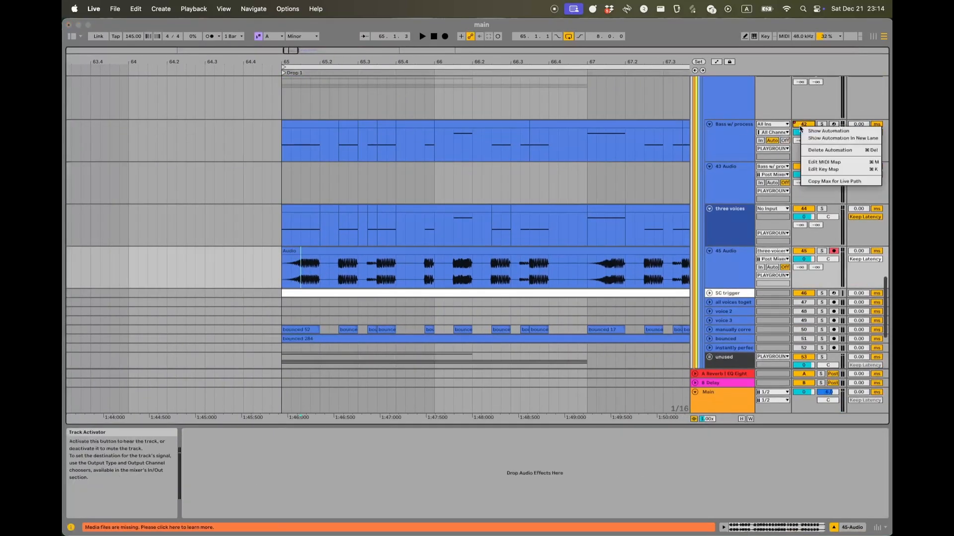
left_click(815, 150)
- Mark the first recorded note's end at 65.2.1 on the 45 Audio track and make the track taller
scroll(447, 278, "down", 3)
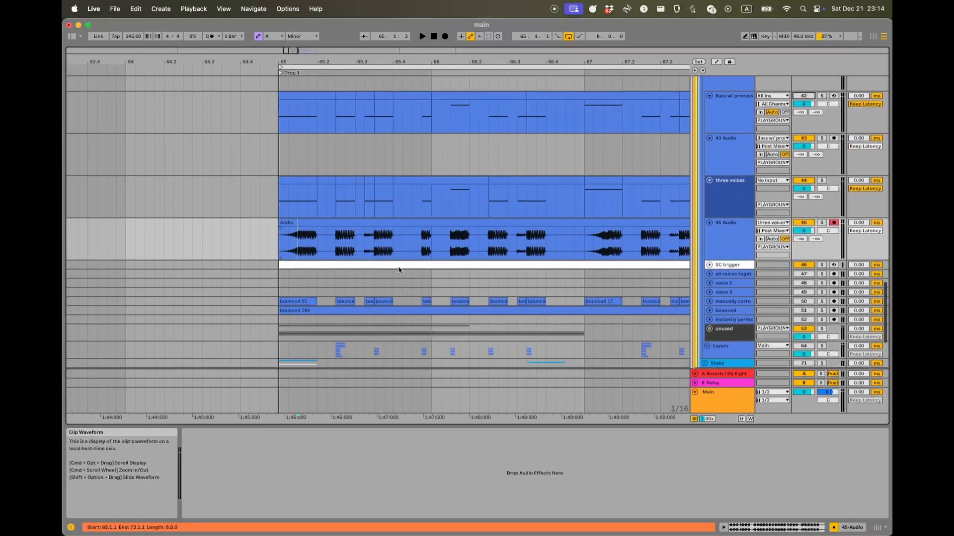
scroll(366, 224, "up", 6)
scroll(367, 224, "up", 2)
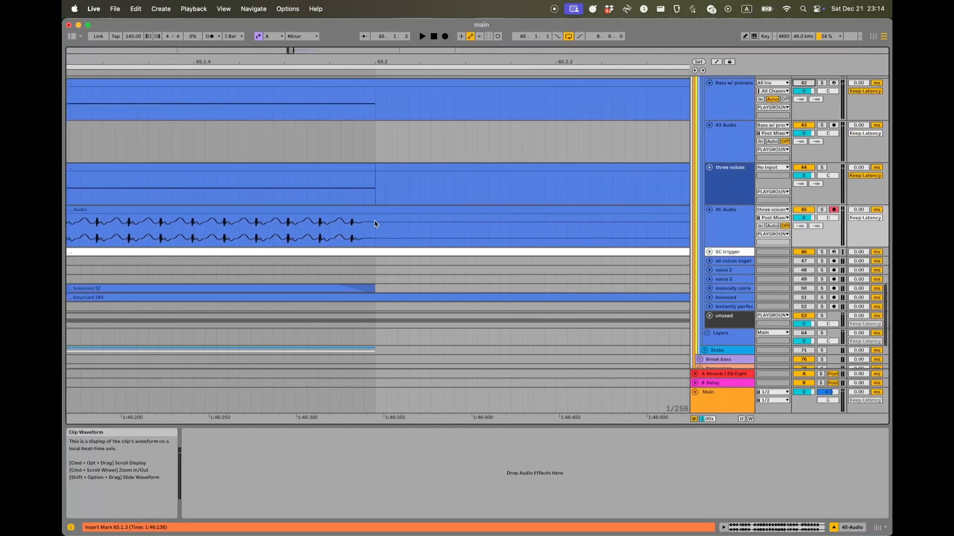
left_click(376, 229)
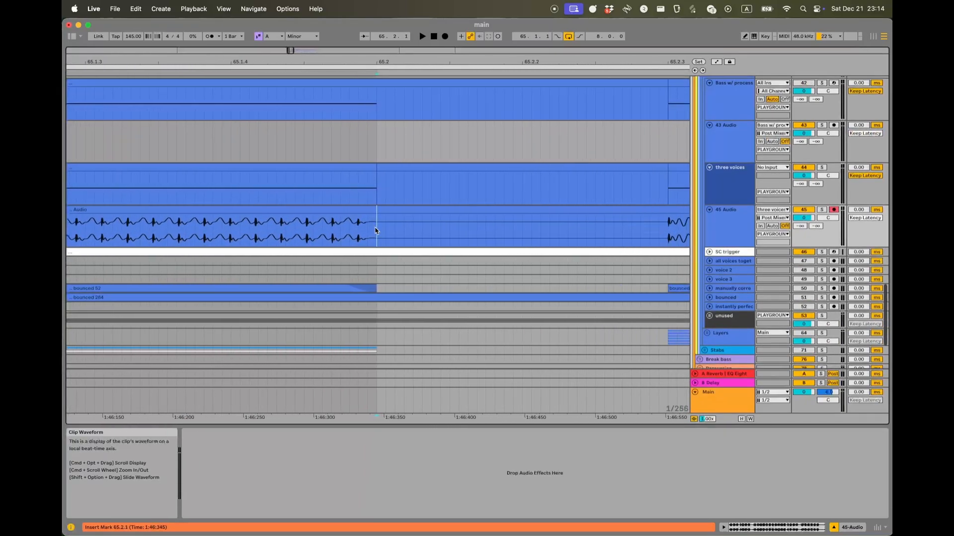
left_click_drag(726, 246, 727, 346)
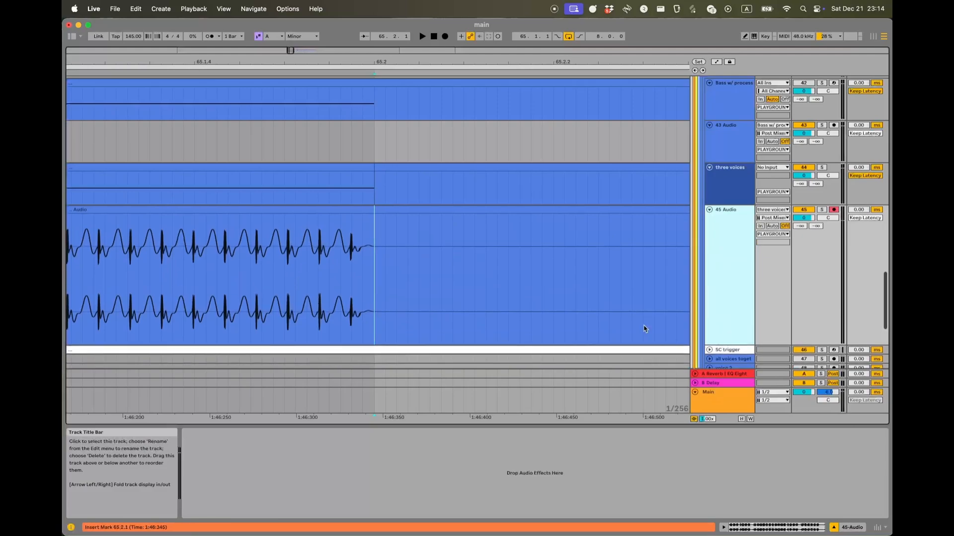
- Examine the waveform at the ends of the recorded notes on the 45 Audio track between 65.1.4 and 66.1.3
left_click(362, 241)
scroll(352, 237, "up", 2)
scroll(341, 238, "down", 5)
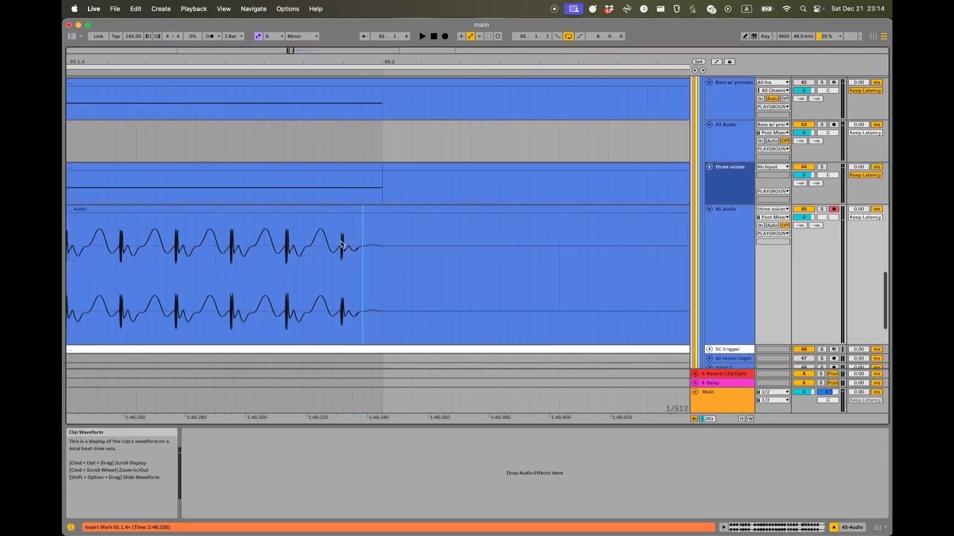
scroll(458, 240, "right", 5)
scroll(458, 241, "right", 3)
scroll(521, 231, "up", 2)
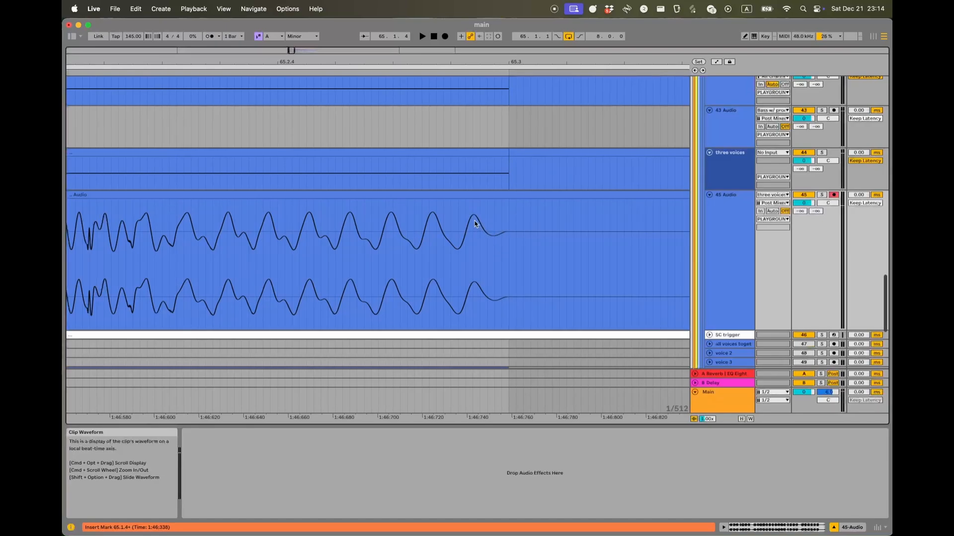
scroll(477, 228, "down", 2)
scroll(476, 228, "down", 4)
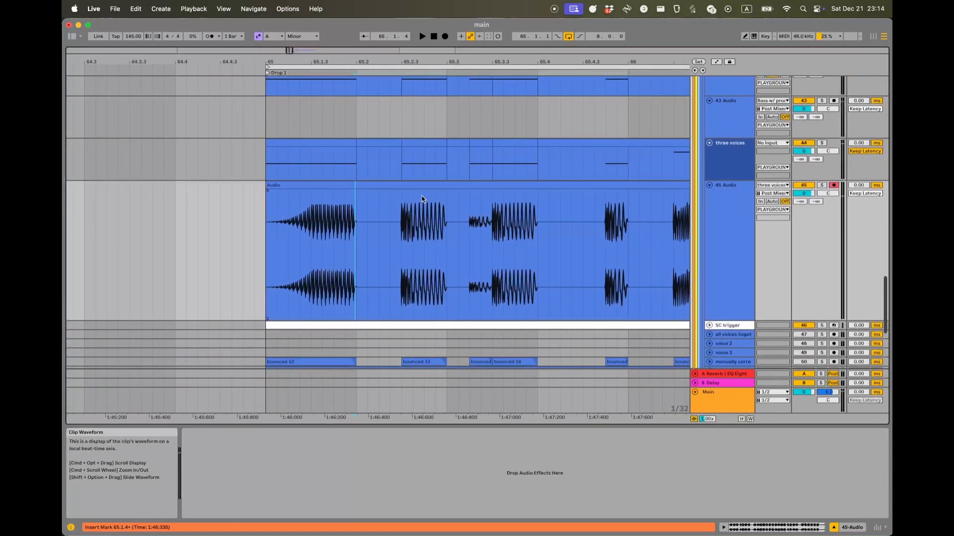
scroll(411, 203, "right", 5)
scroll(401, 207, "down", 2)
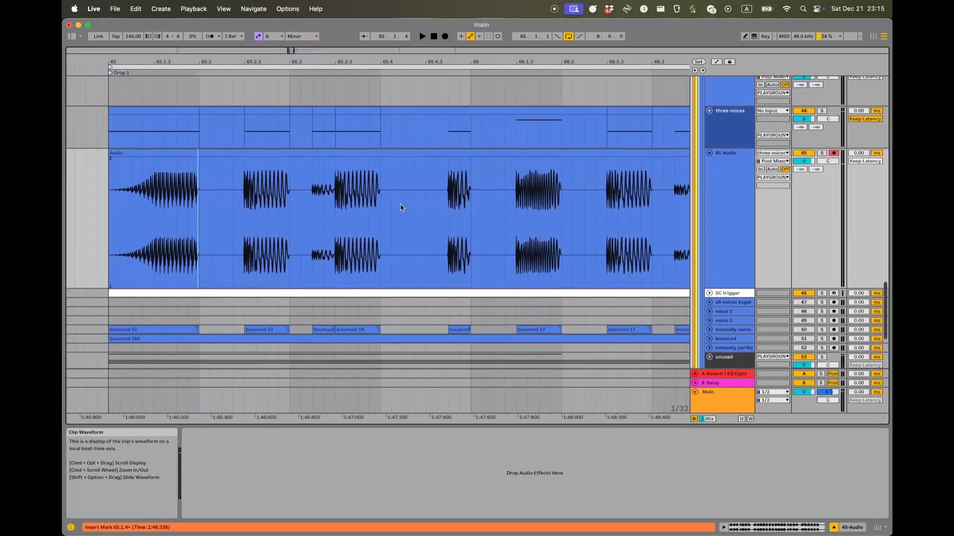
scroll(394, 206, "up", 4)
scroll(425, 190, "up", 2)
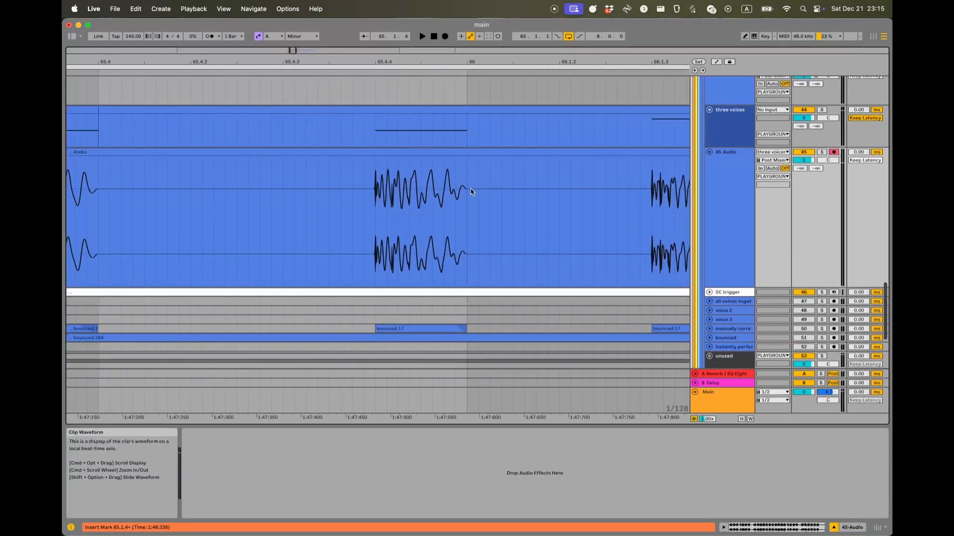
left_click(467, 191)
left_click_drag(467, 194, 557, 190)
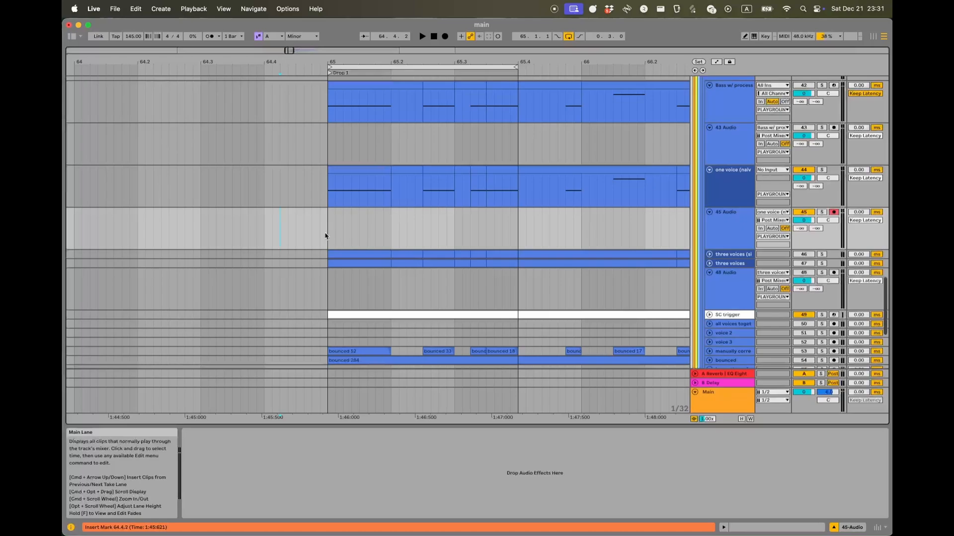
- Highlight the first note on the one voice (naive) track from 65.1.1 to 65.2.1
left_click(327, 200)
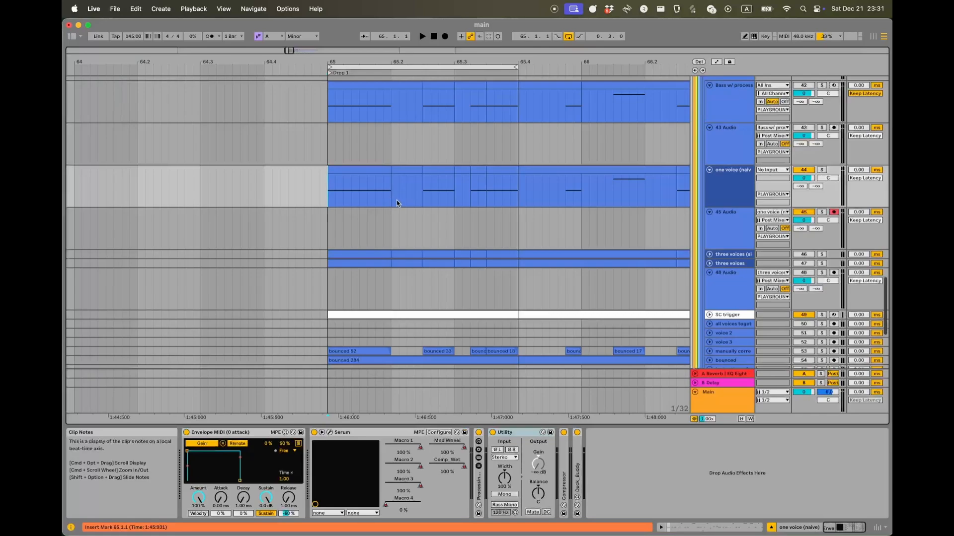
scroll(388, 188, "up", 3)
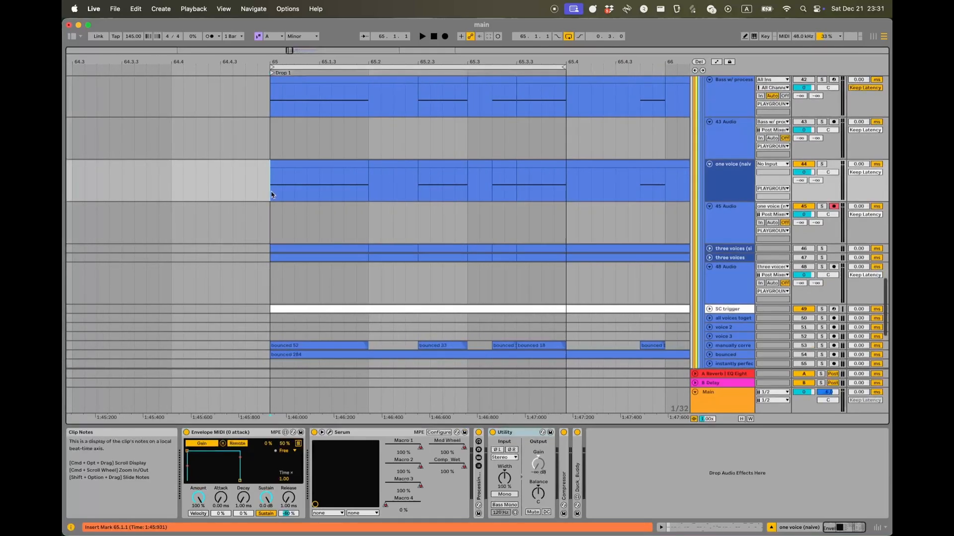
left_click_drag(271, 194, 373, 192)
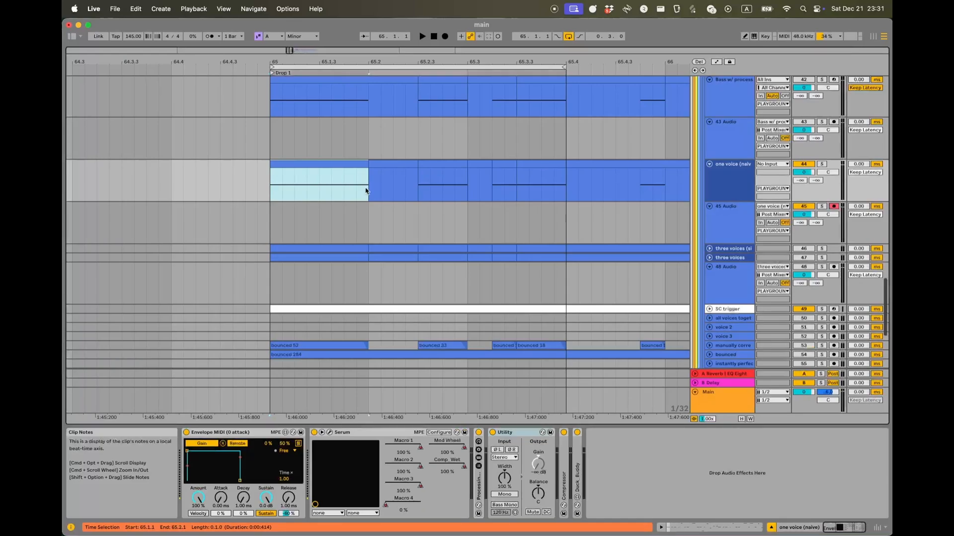
left_click(291, 193)
left_click_drag(271, 194, 366, 181)
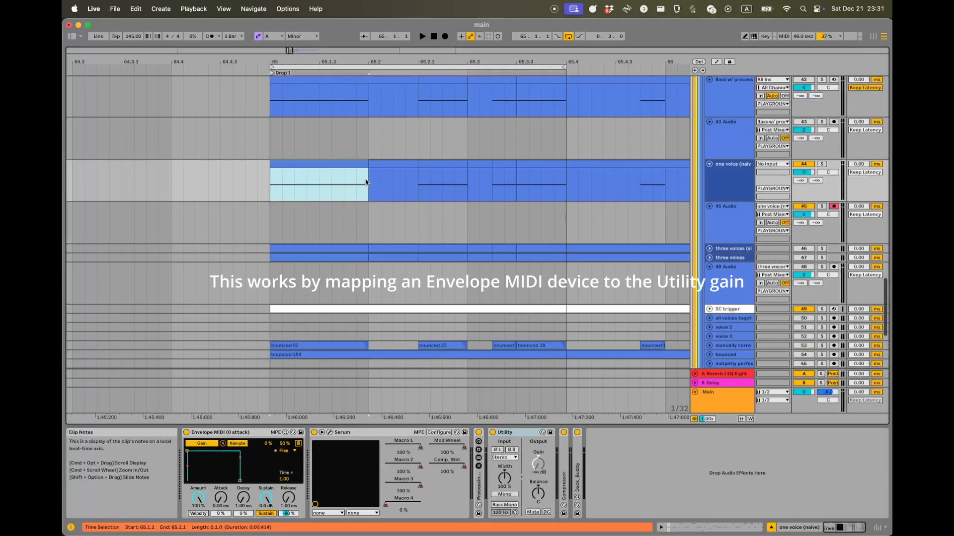
- Highlight the gap between the first two notes, 65.2.1 to 65.2.3, on the one voice (naive) and 45 Audio tracks
left_click_drag(369, 182, 416, 183)
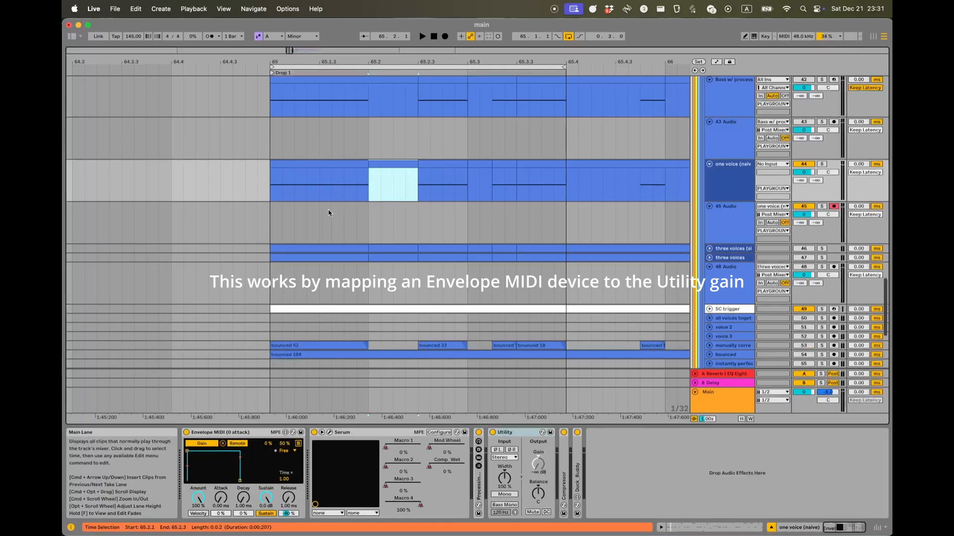
left_click_drag(369, 217, 422, 217)
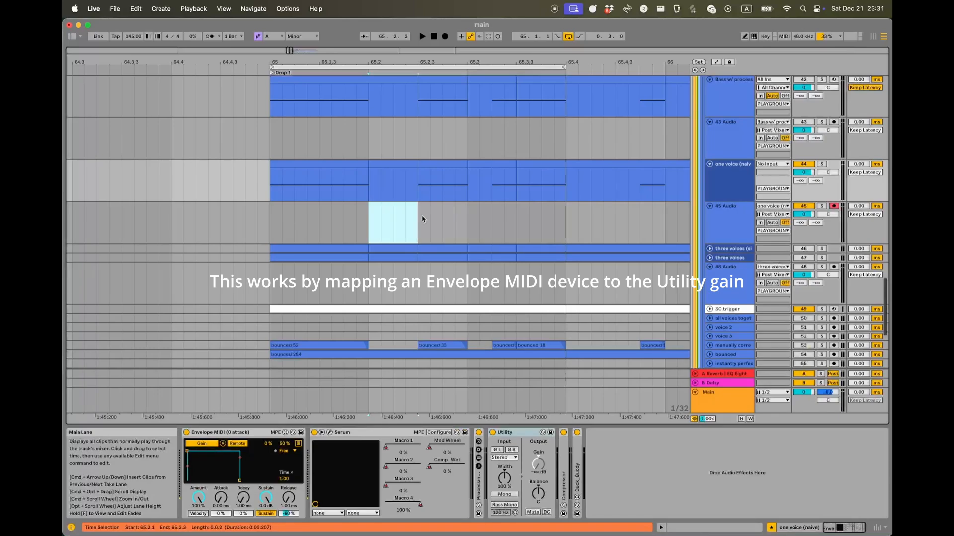
left_click_drag(369, 189, 420, 190)
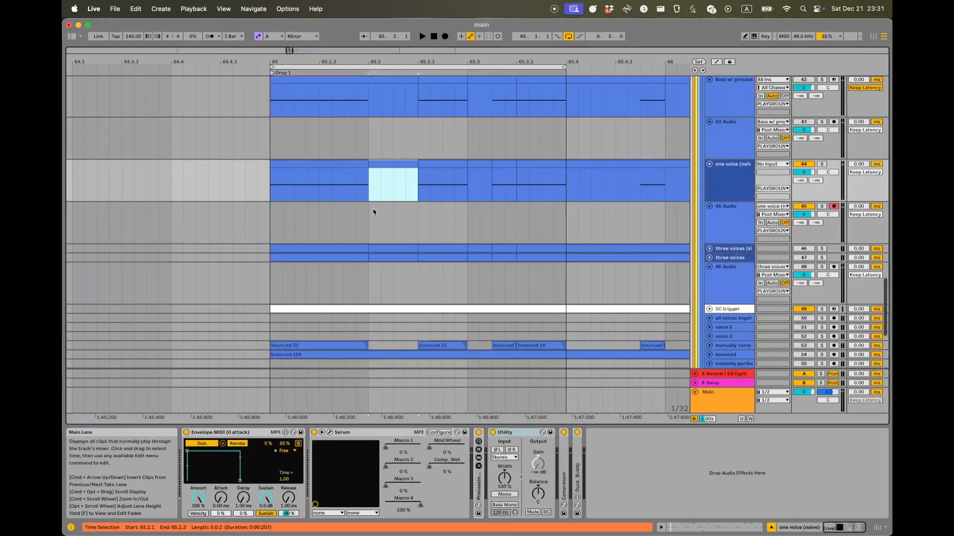
left_click_drag(370, 217, 493, 222)
left_click_drag(568, 222, 627, 223)
- Record the one voice (naive) bass onto the 45 Audio track from 65.1.1 and extend the Audio 3 clip back to 65.1.1
left_click(431, 228)
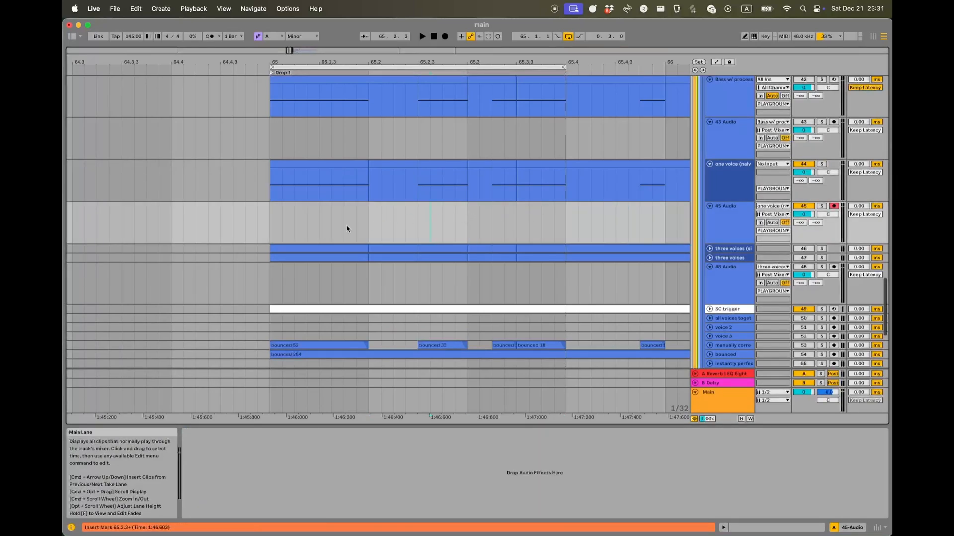
left_click(272, 217)
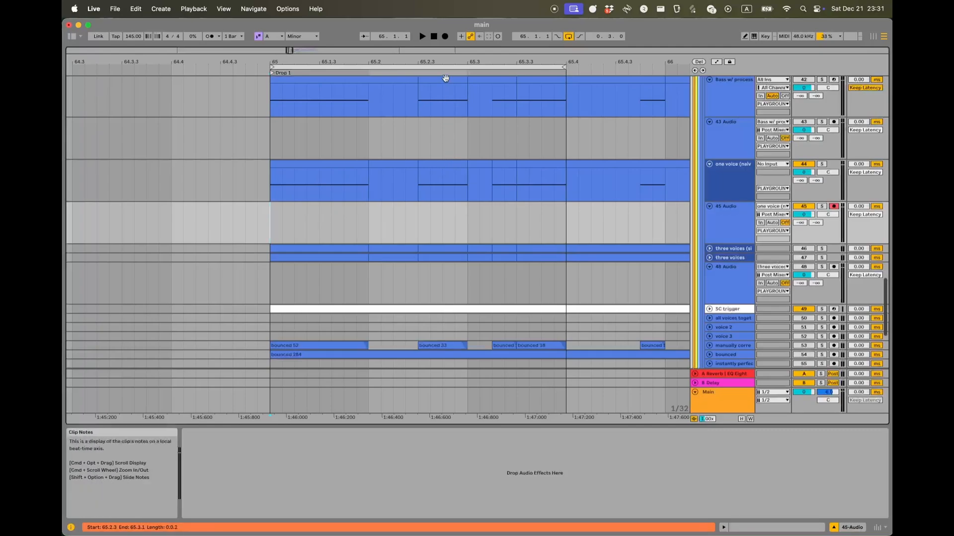
left_click(445, 37)
key("space")
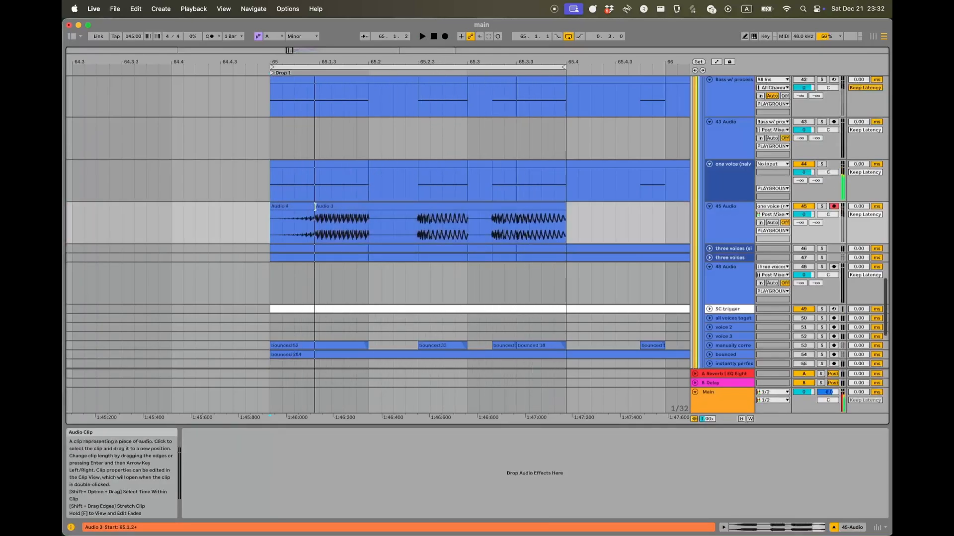
left_click_drag(314, 207, 271, 207)
- Examine the waveform at the end of the first recorded note on the 45 Audio track and mark the note end at 65.2.1
scroll(326, 222, "up", 5)
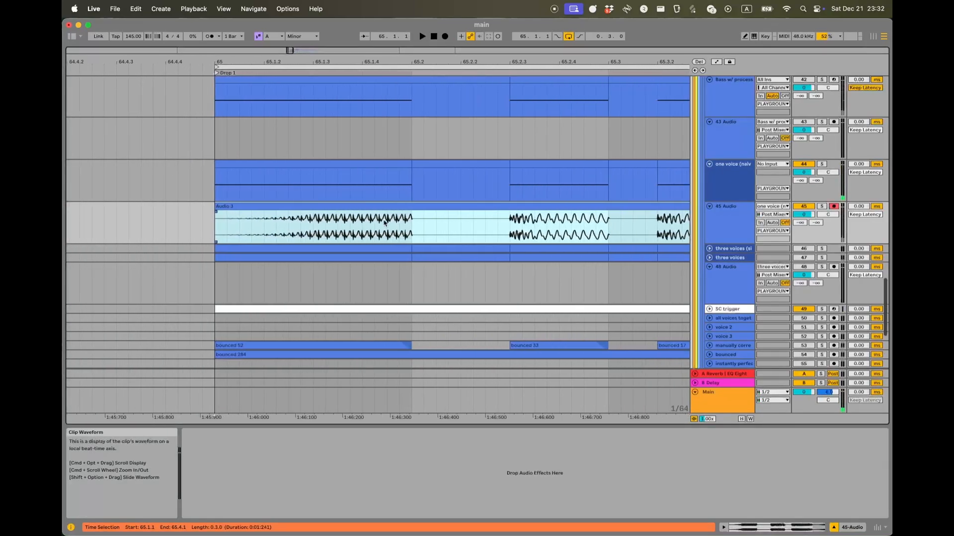
scroll(390, 222, "up", 12)
left_click(370, 213)
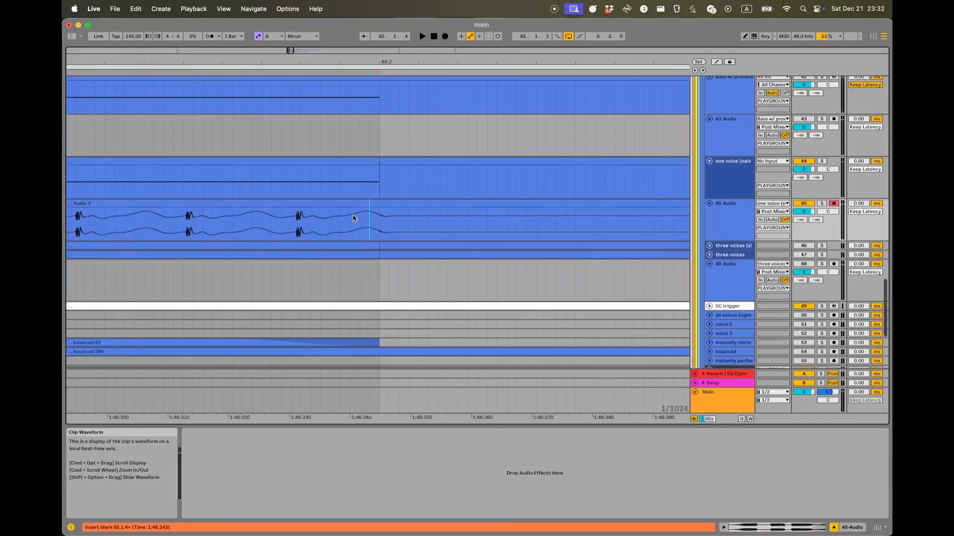
scroll(353, 219, "down", 9)
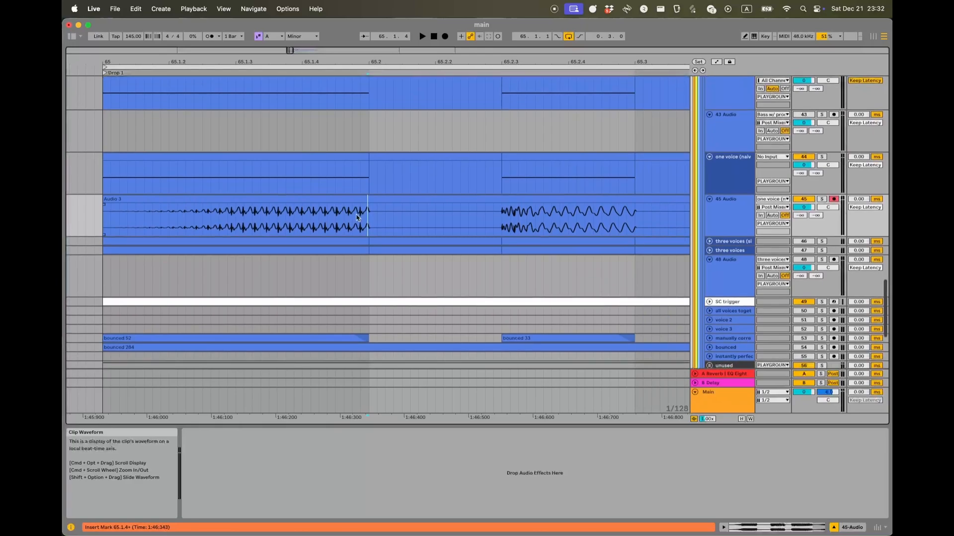
scroll(360, 217, "up", 7)
left_click(390, 214)
scroll(390, 214, "up", 4)
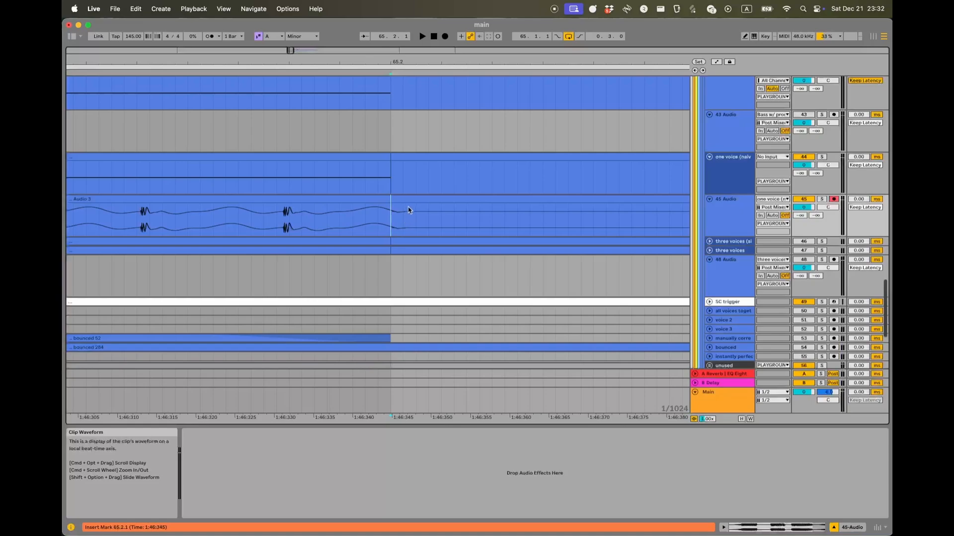
scroll(408, 210, "down", 2)
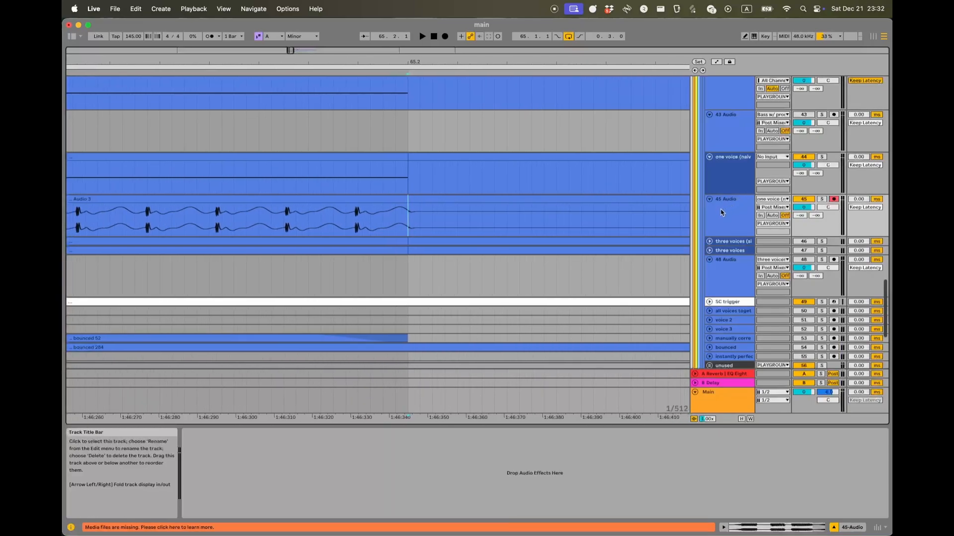
scroll(455, 222, "down", 2)
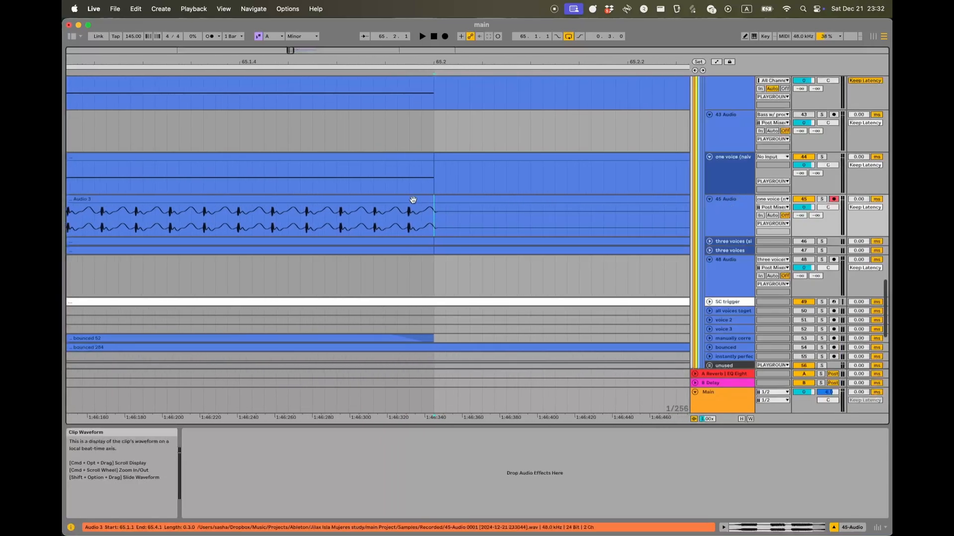
scroll(439, 208, "down", 1)
scroll(439, 208, "down", 4)
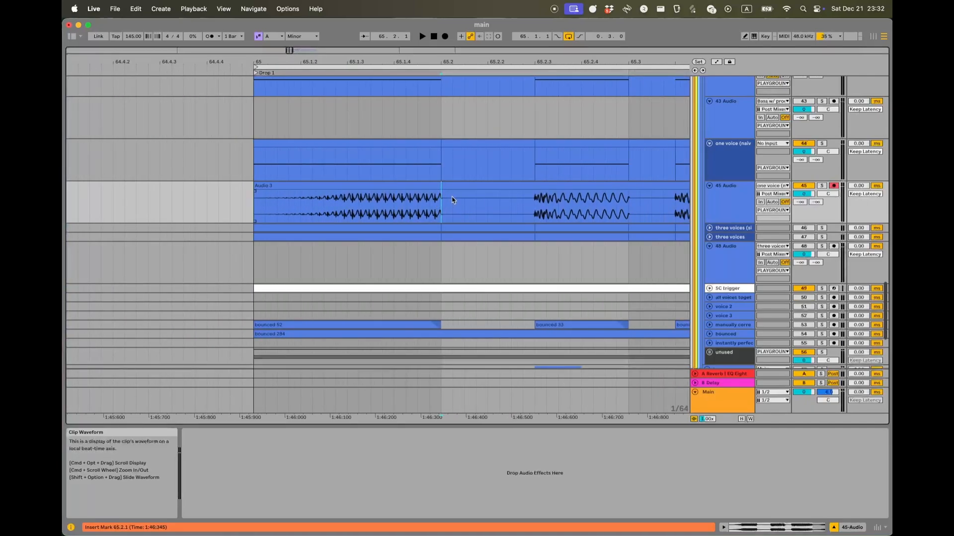
scroll(452, 200, "right", 3)
scroll(452, 200, "down", 1)
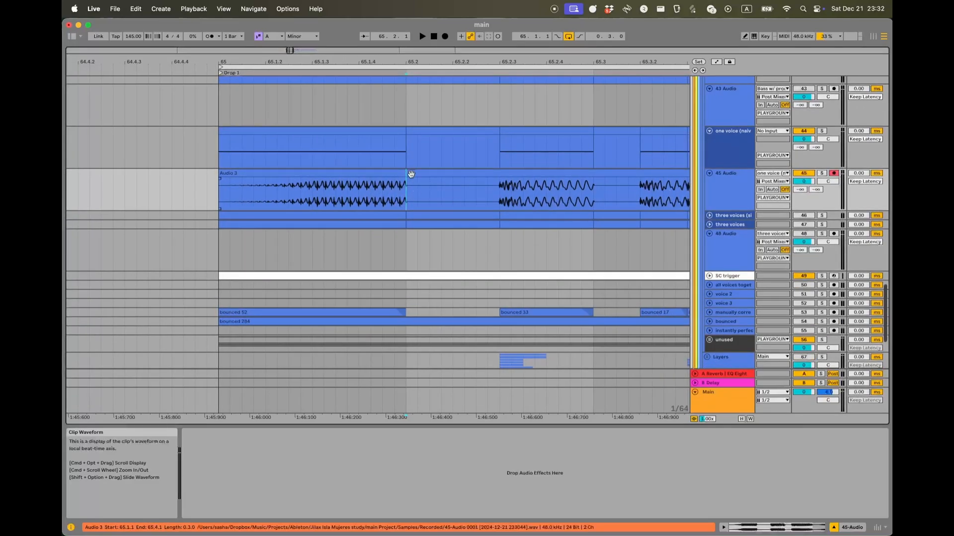
- Highlight the first note from 65.1.1 to 65.2.1 on the one voice (naive) track, and the short release tail just past 65.2.1
mouse_move(408, 159)
left_mouse_down()
mouse_move(217, 159)
mouse_move(404, 155)
left_mouse_up()
left_click(219, 157)
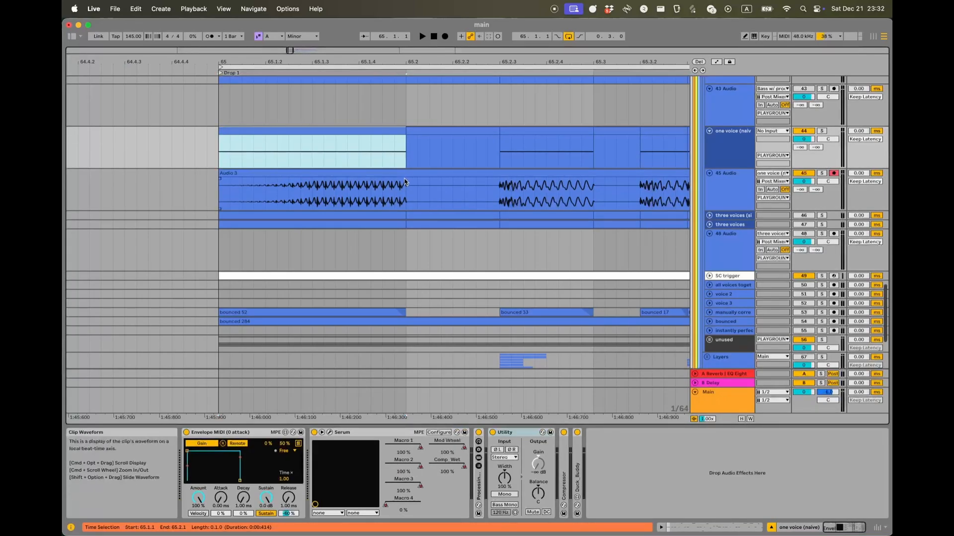
scroll(405, 155, "up", 3)
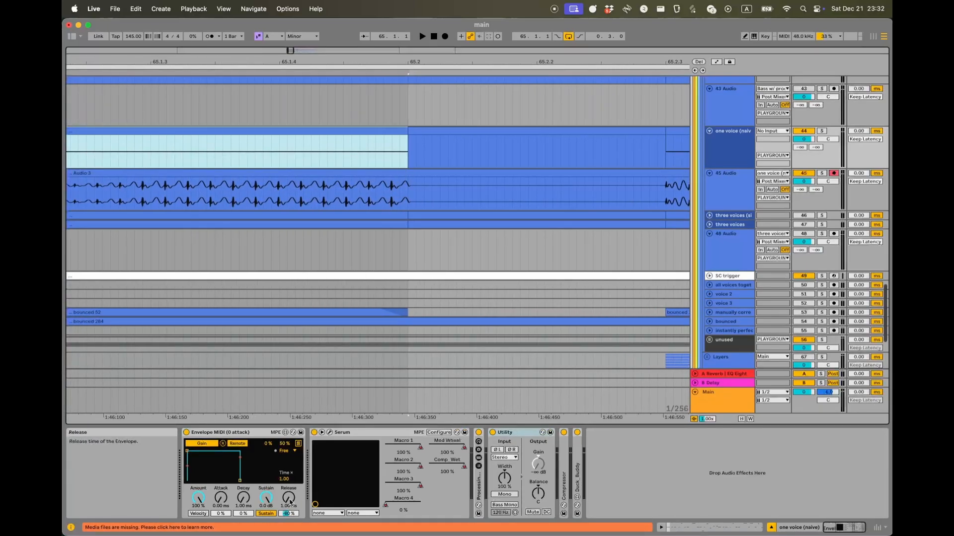
scroll(408, 191, "up", 4)
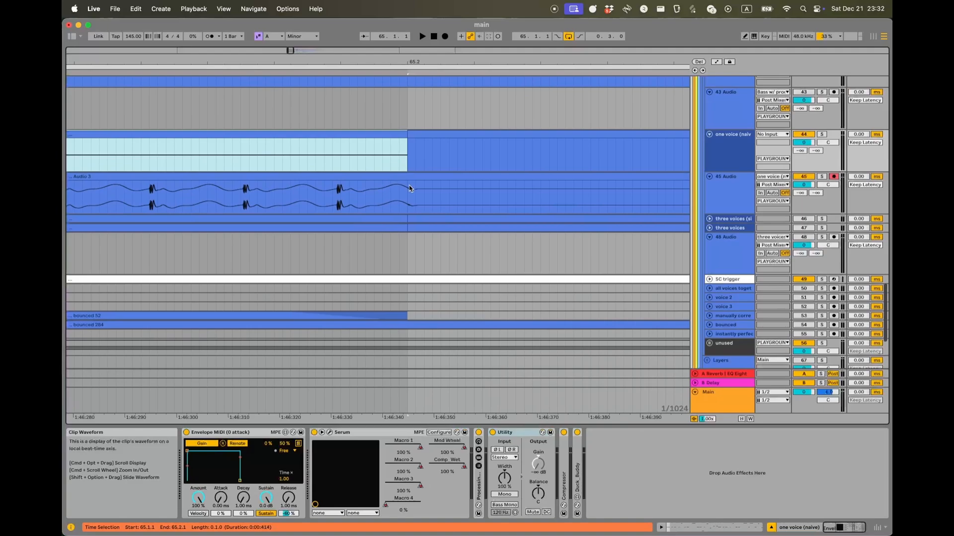
scroll(409, 194, "up", 4)
left_click_drag(407, 283, 416, 285)
left_click(726, 240)
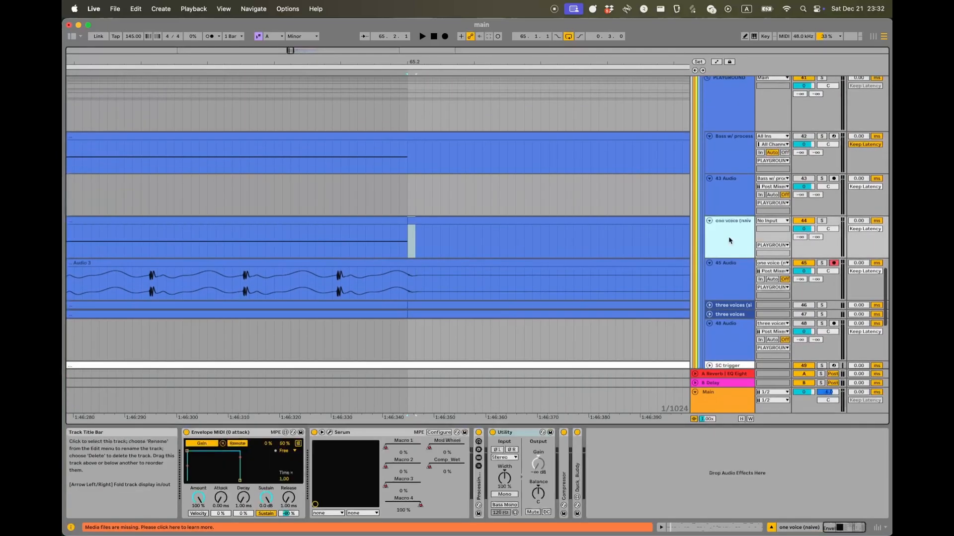
- Highlight the two back-to-back notes from 65.3.2 to 65.4.1 on the one voice (naive) track, and the second one from 65.3.3
scroll(390, 248, "down", 3)
scroll(393, 241, "down", 5)
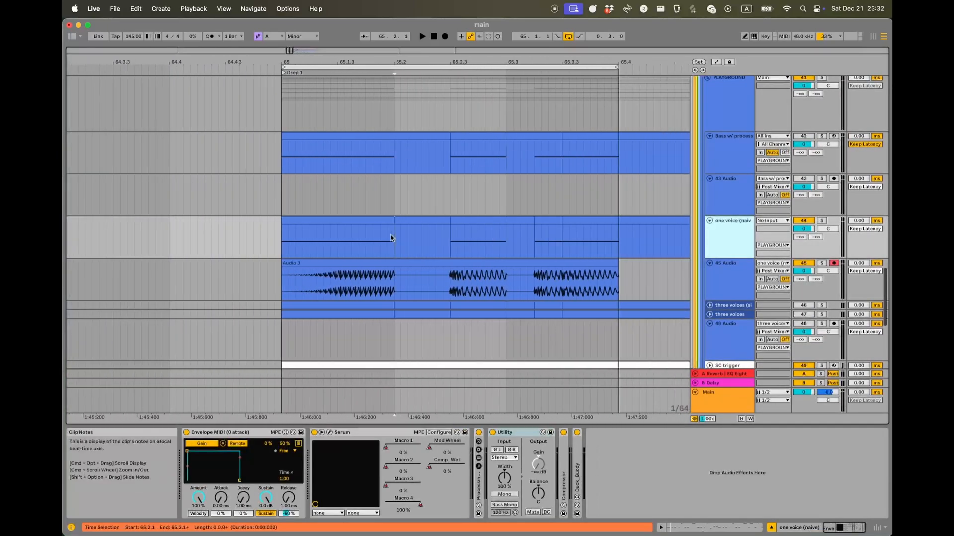
scroll(383, 240, "down", 2)
left_click(262, 246)
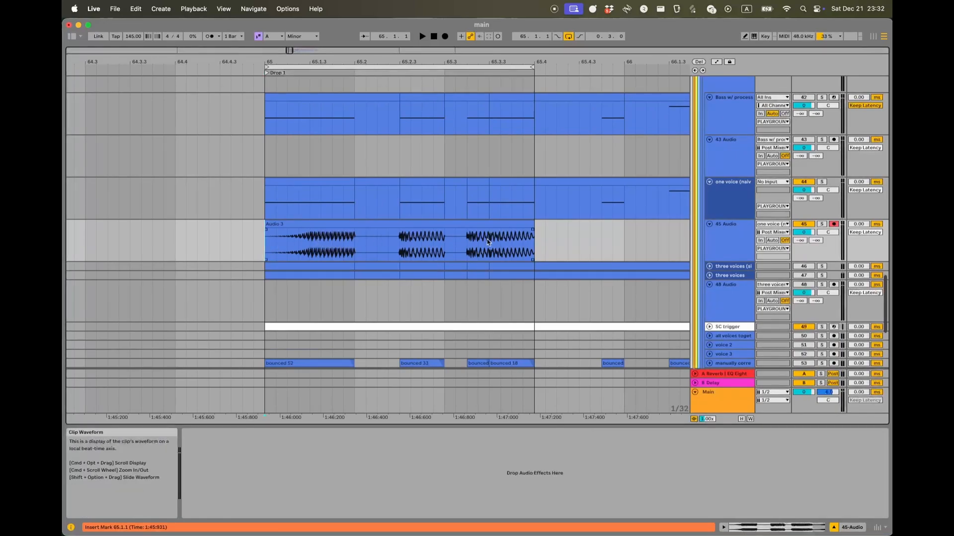
scroll(519, 247, "up", 6)
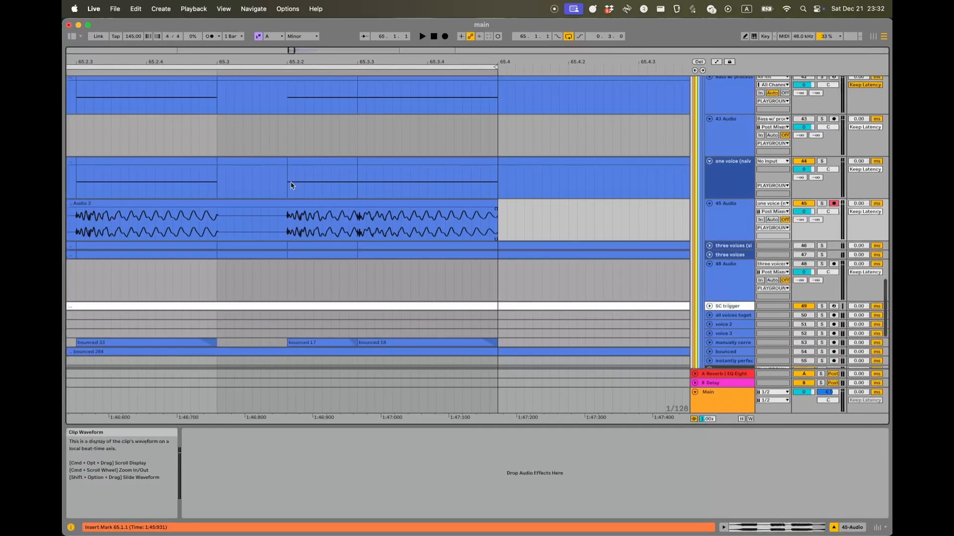
left_click(284, 183)
left_click_drag(284, 183, 497, 183)
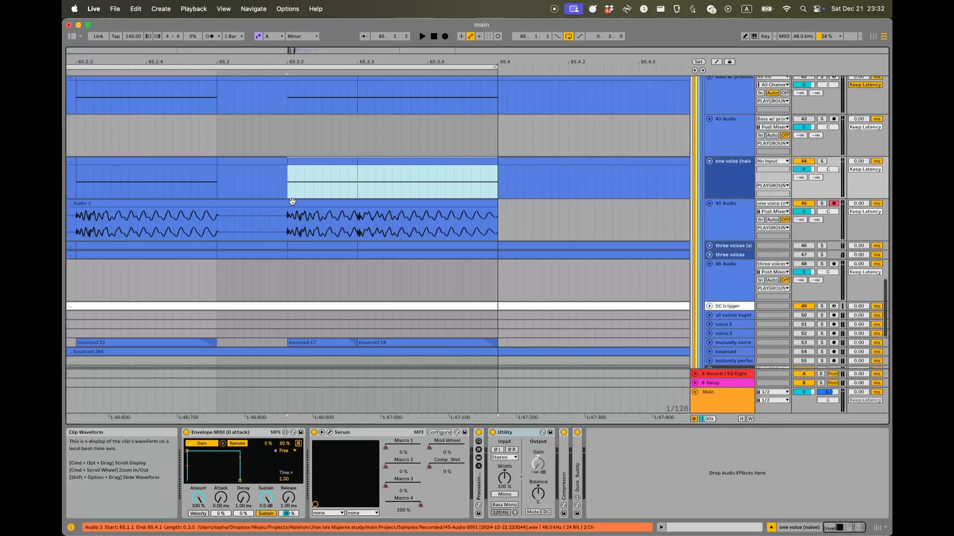
left_click_drag(288, 183, 499, 187)
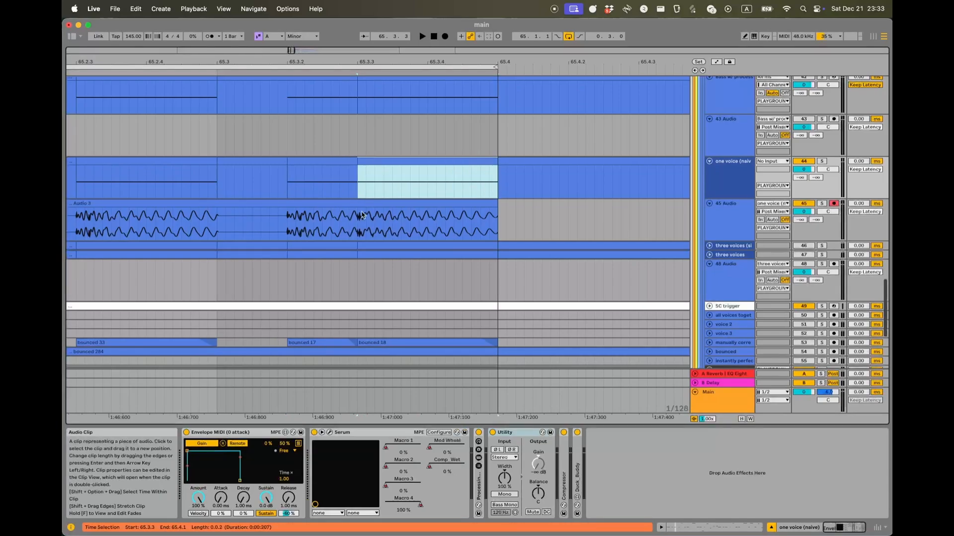
- Make the 45 Audio track much taller around the junction of the two notes at 65.3.3
scroll(340, 220, "up", 3)
scroll(341, 220, "right", 3)
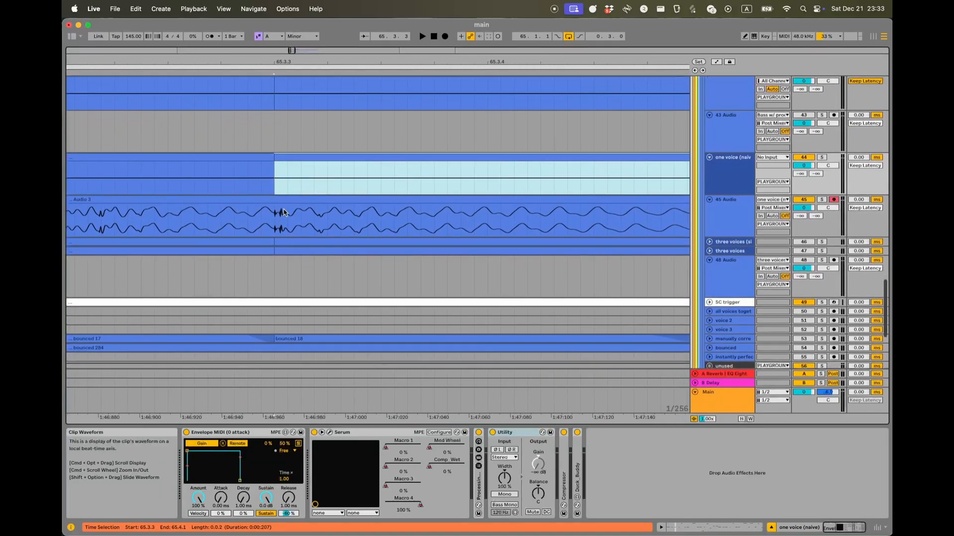
left_click_drag(719, 238, 719, 376)
scroll(410, 225, "left", 3)
scroll(410, 225, "down", 3)
left_click(411, 225)
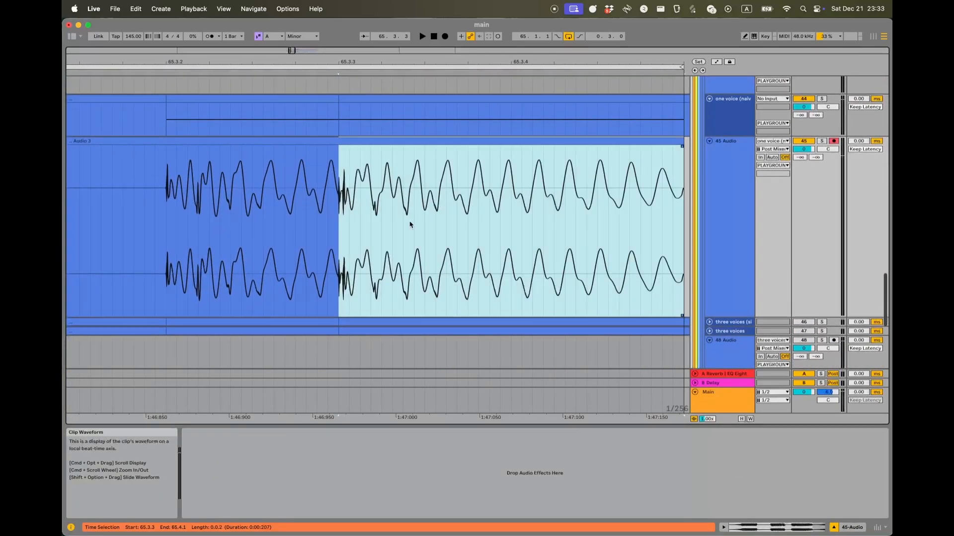
- Examine the waveform where the two adjacent notes meet on the 45 Audio track and mark the boundary at 65.3.3
left_click(376, 211)
scroll(343, 195, "up", 8)
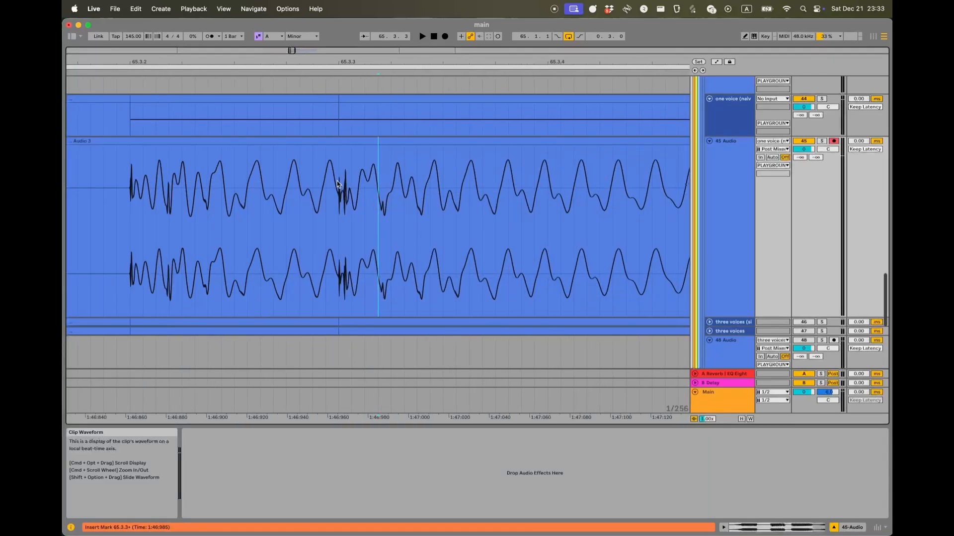
scroll(340, 197, "down", 8)
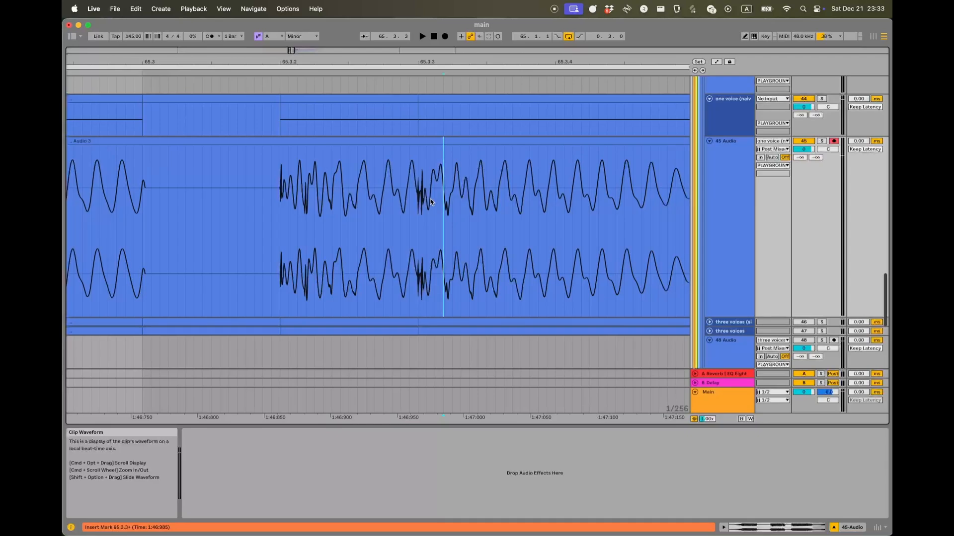
scroll(424, 200, "up", 4)
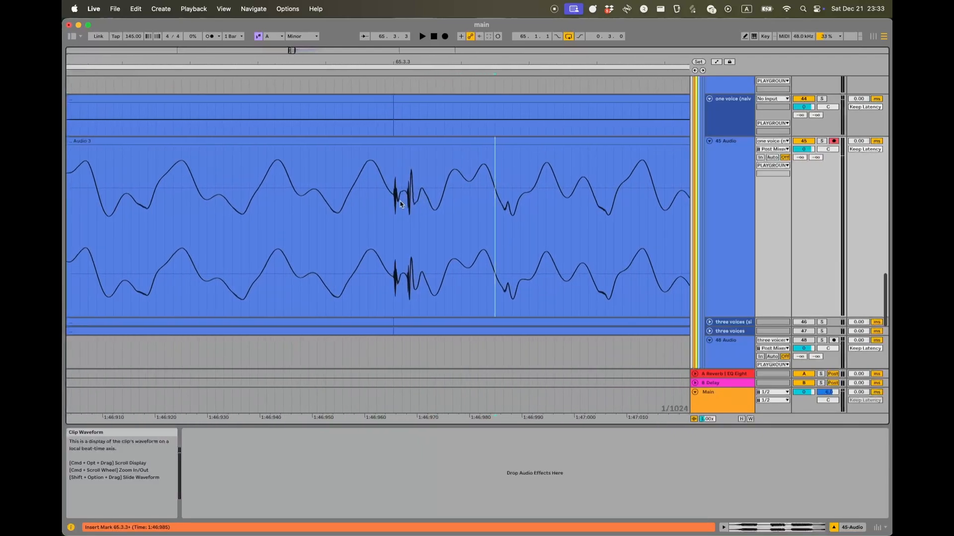
left_click(394, 201)
scroll(328, 154, "down", 2)
scroll(333, 155, "up", 2)
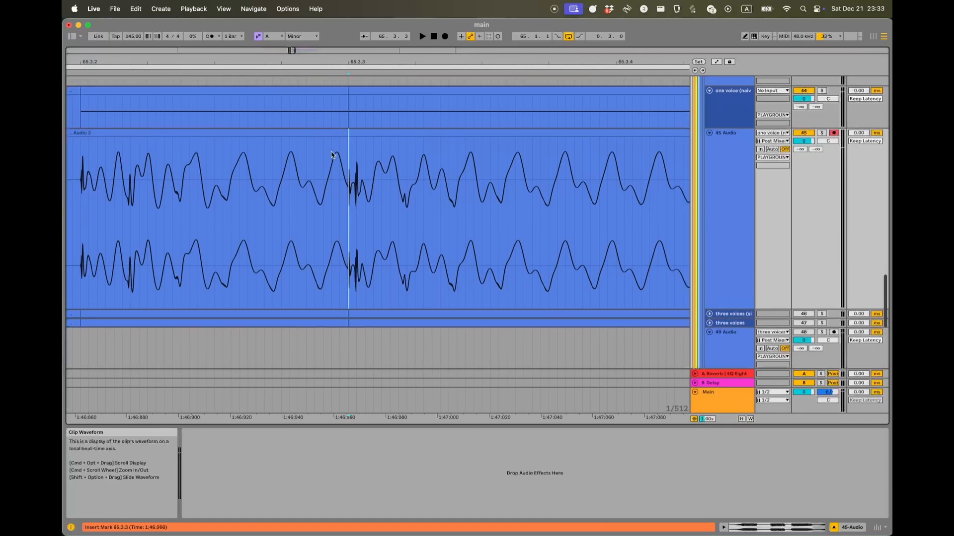
- Deactivate the note from 65.3.2 to 65.3.3 on the one voice (naive) track and mark 65.3.3 on the 45 Audio track
left_click(323, 126)
scroll(337, 188, "down", 4)
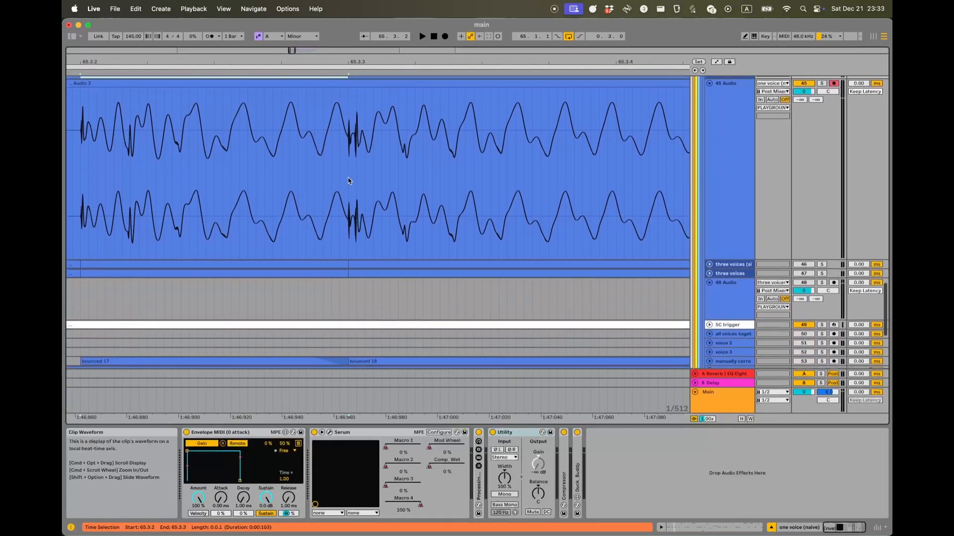
scroll(345, 194, "up", 3)
scroll(345, 194, "up", 1)
left_click(345, 194)
scroll(350, 184, "down", 3)
scroll(346, 188, "up", 4)
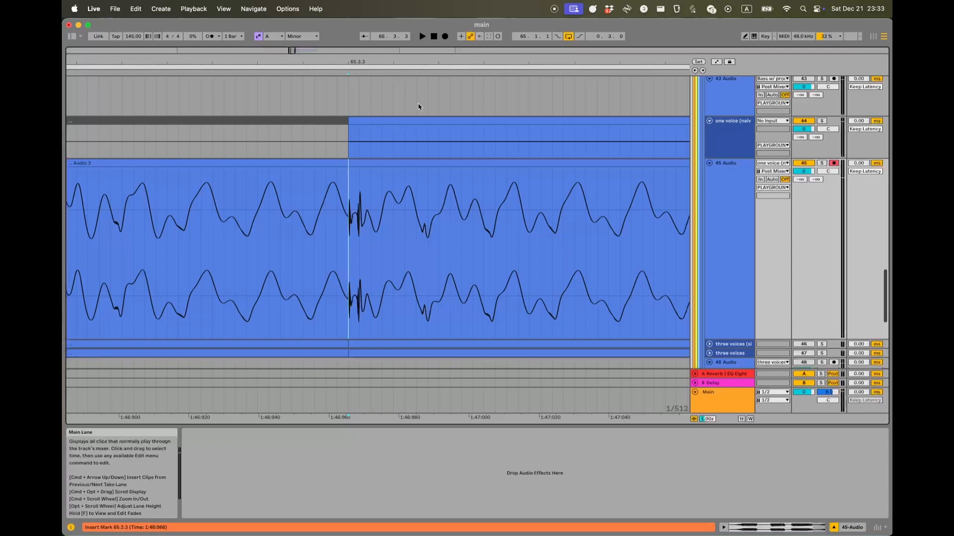
- Re-record the one voice (naive) track onto 45 Audio to compare the note's start at 65.3.3, and undo the recording
left_click(445, 36)
key("space")
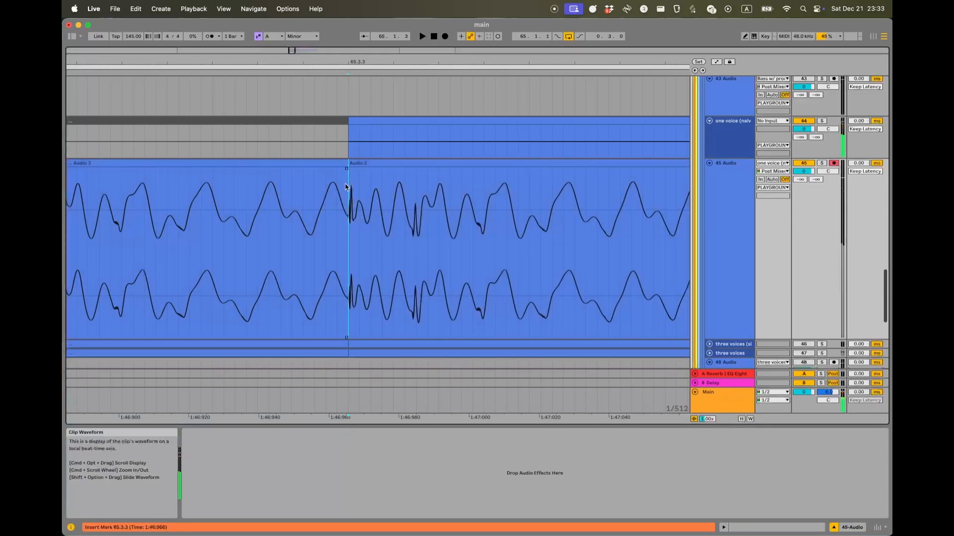
scroll(361, 190, "up", 3)
scroll(347, 181, "up", 4)
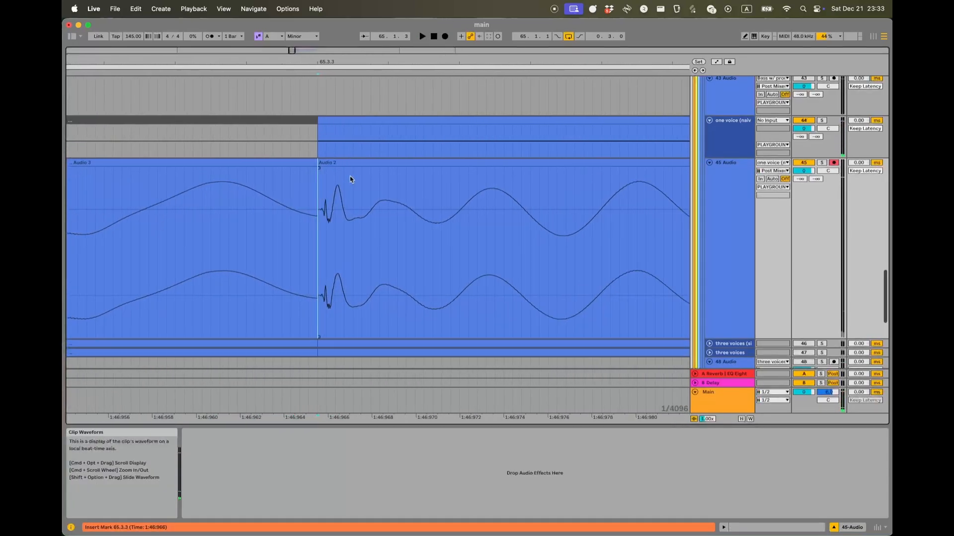
scroll(323, 186, "down", 6)
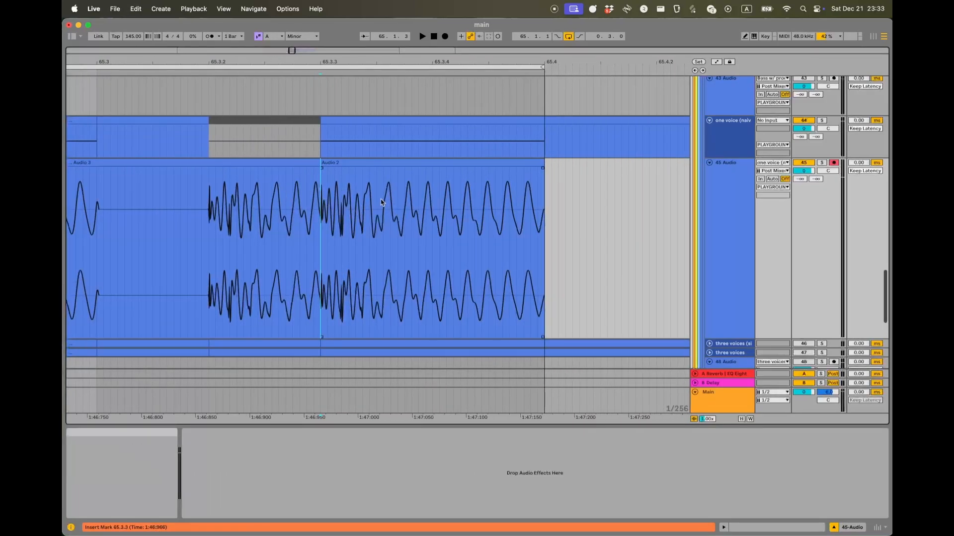
scroll(325, 211, "up", 3)
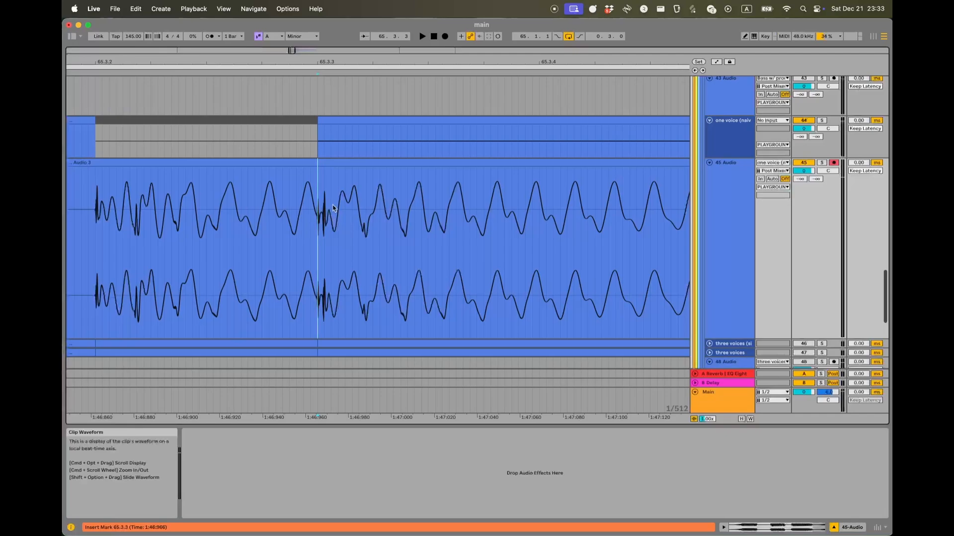
- Delete the recorded audio from 65.3.3 to 65.4.1 on the 45 Audio track and reactivate the 65.3.2 to 65.3.3 note on one voice (naive)
scroll(332, 208, "left", 3)
scroll(332, 208, "down", 2)
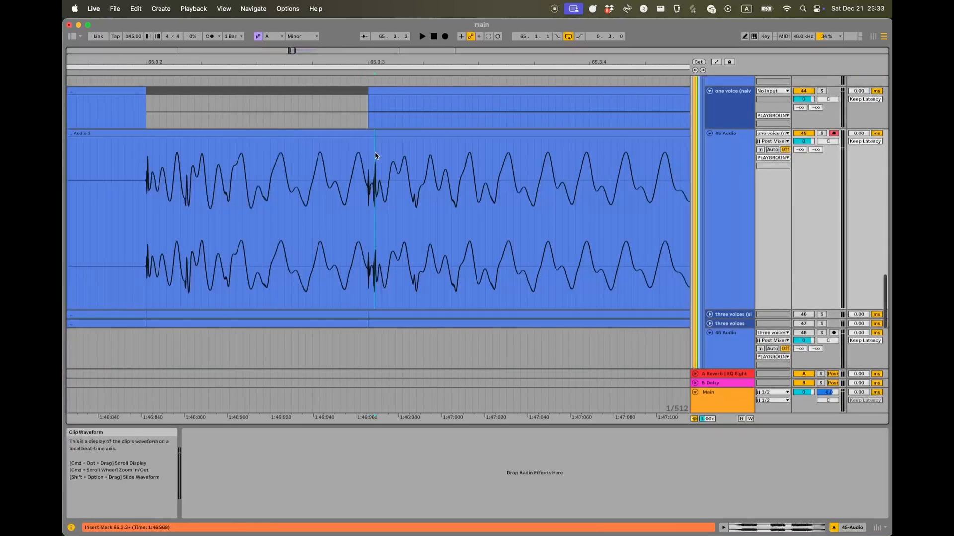
scroll(375, 156, "down", 2)
left_click(387, 135)
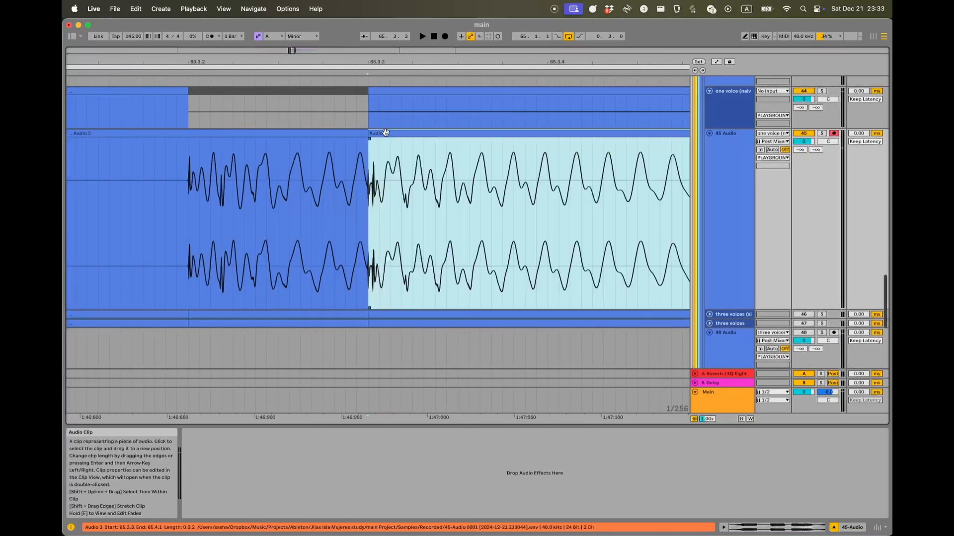
left_click(363, 112)
scroll(346, 131, "down", 2)
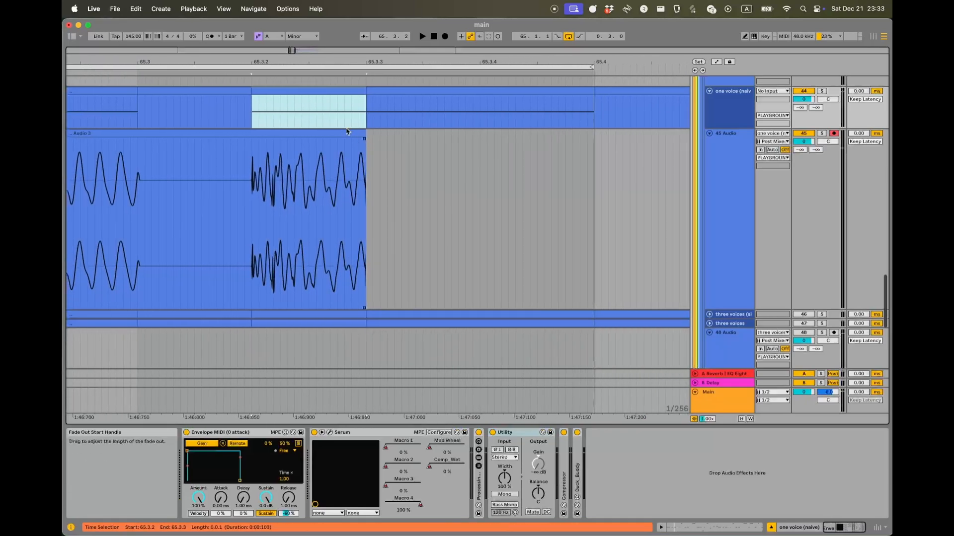
- Split the recorded clip on the 45 Audio track at 65.3.1 and delete its part from there to 65.3.3
left_click(345, 125)
left_click(140, 173)
key("super+e")
left_click(184, 134)
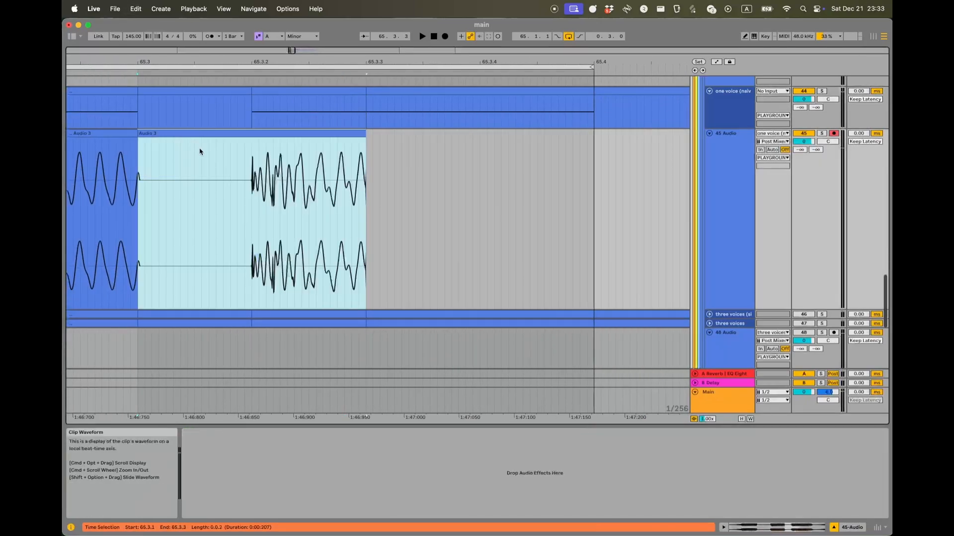
key("Delete")
- Deactivate the 65.3.3 to 65.4.1 note on one voice (naive) and record the track onto 45 Audio from 65.3.2
left_click(408, 91)
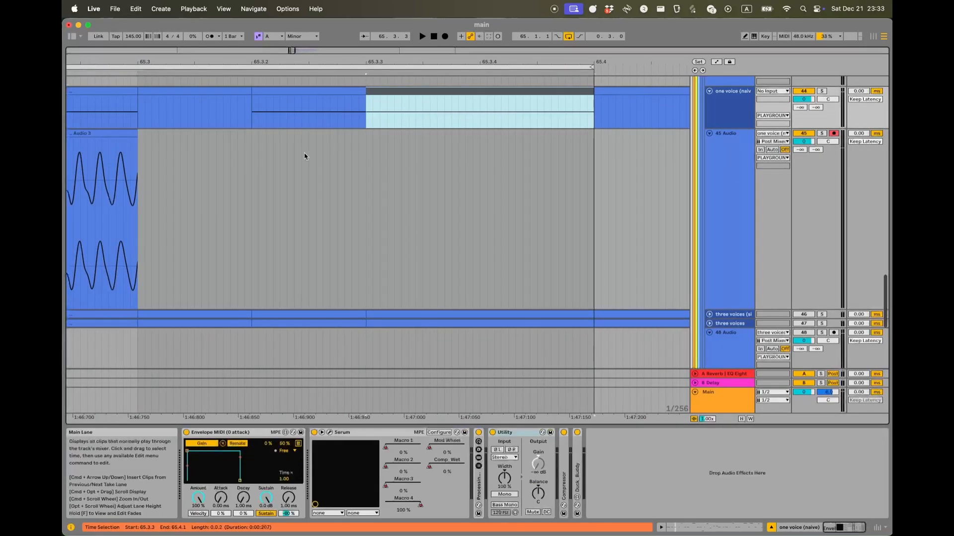
left_click(254, 170)
left_click(444, 37)
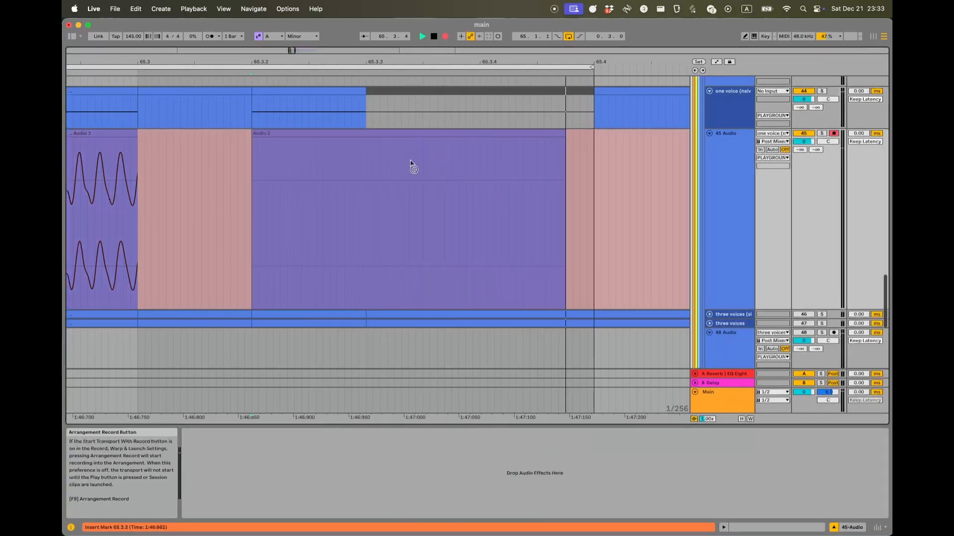
key("space")
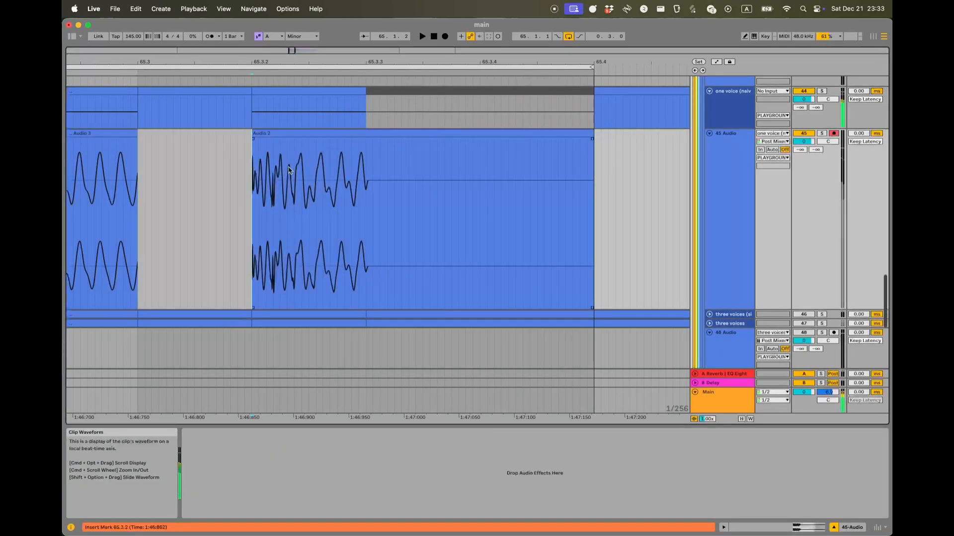
- Turn off Utility on one voice (naive) and replace the 65.3.2 to 65.4.1 clip on 45 Audio with a new recording
left_click(734, 111)
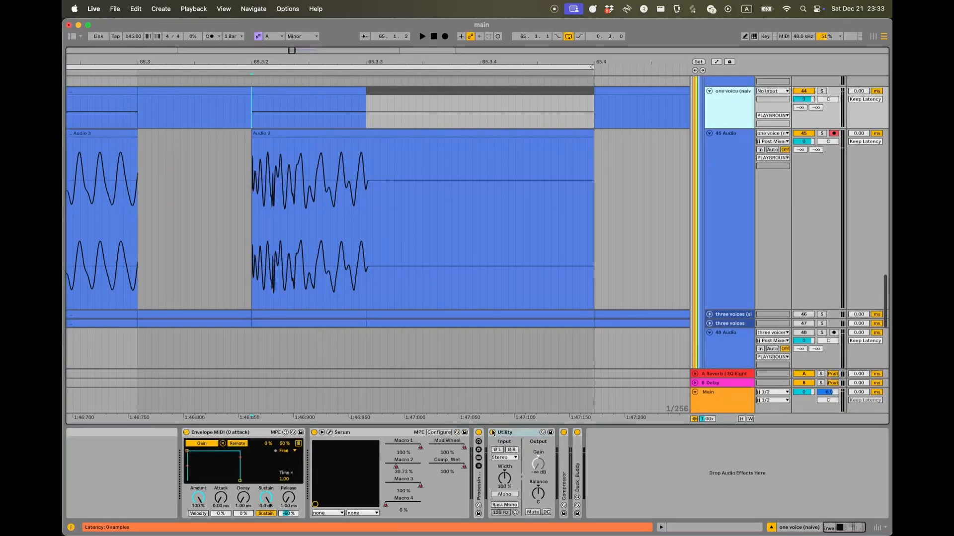
left_click(737, 268)
left_click(518, 191)
key("Delete")
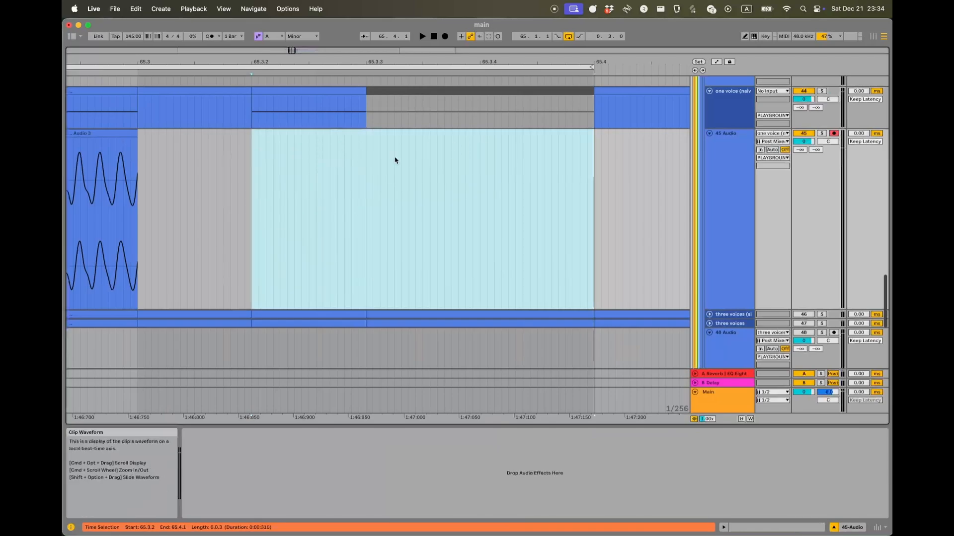
left_click(445, 36)
key("space")
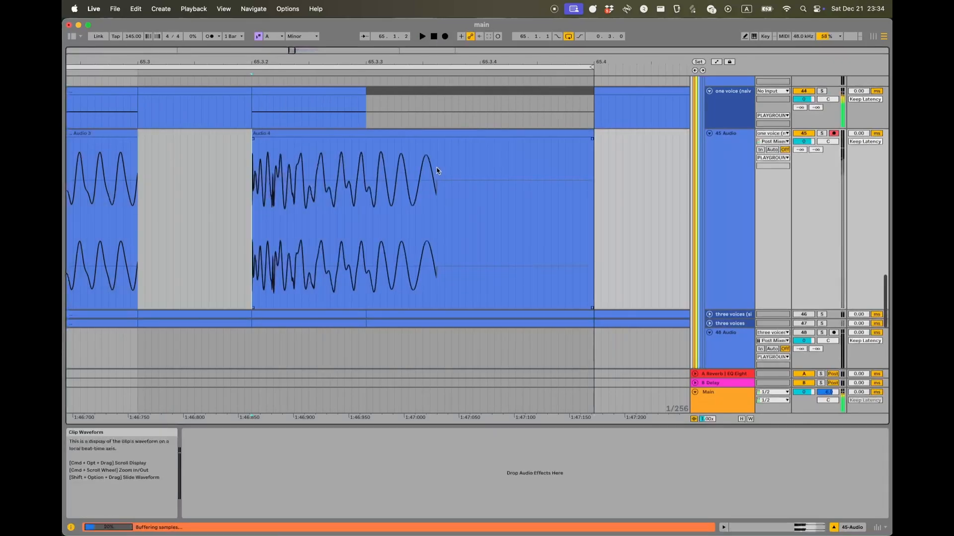
- Reactivate the 65.3.3 to 65.4.1 note on one voice (naive) and deactivate the 65.3.2 to 65.3.3 note
left_click_drag(365, 175, 593, 175)
key("Up")
left_click(352, 91)
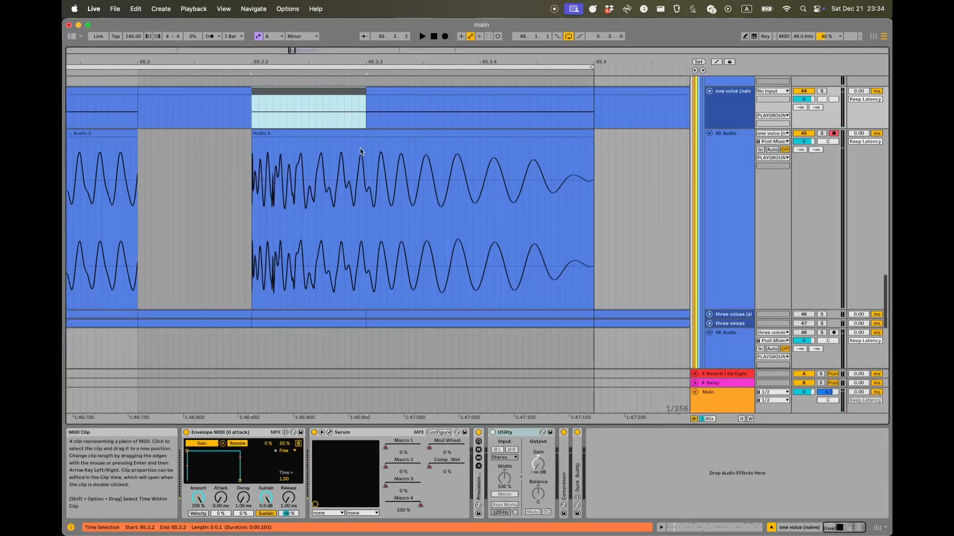
key("0")
- Record the one voice (naive) track onto 45 Audio from 65.3.3 to 65.4.1, over the tail of the previous recording
left_click(366, 153)
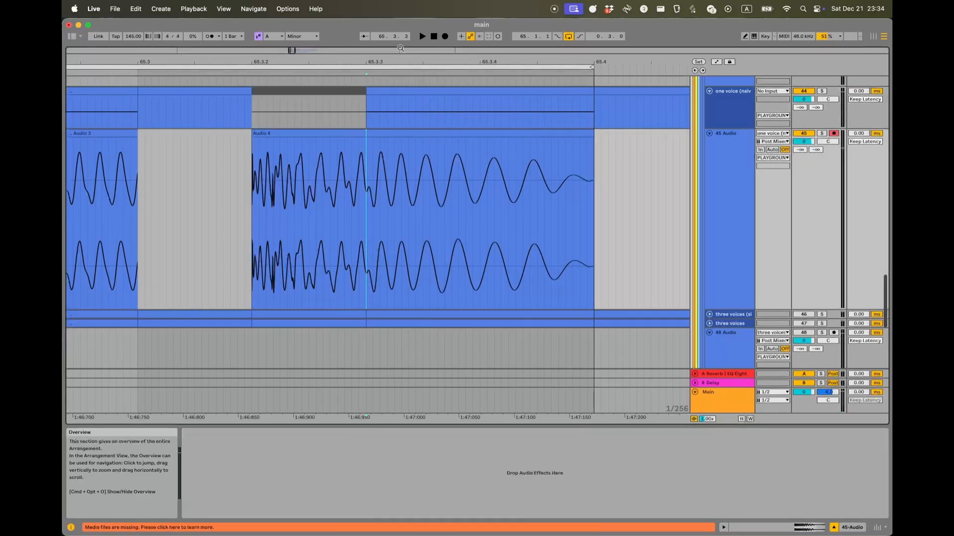
left_click(445, 36)
key("space")
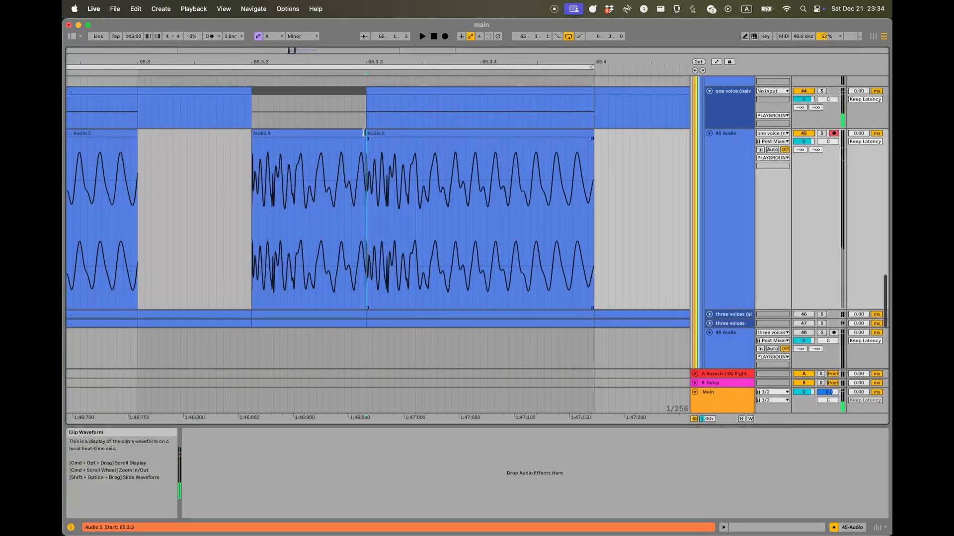
- Examine the waveforms of the two adjoining clips on 45 Audio and the Envelope MIDI (0 attack) device on one voice (naive)
left_click_drag(366, 141, 368, 163)
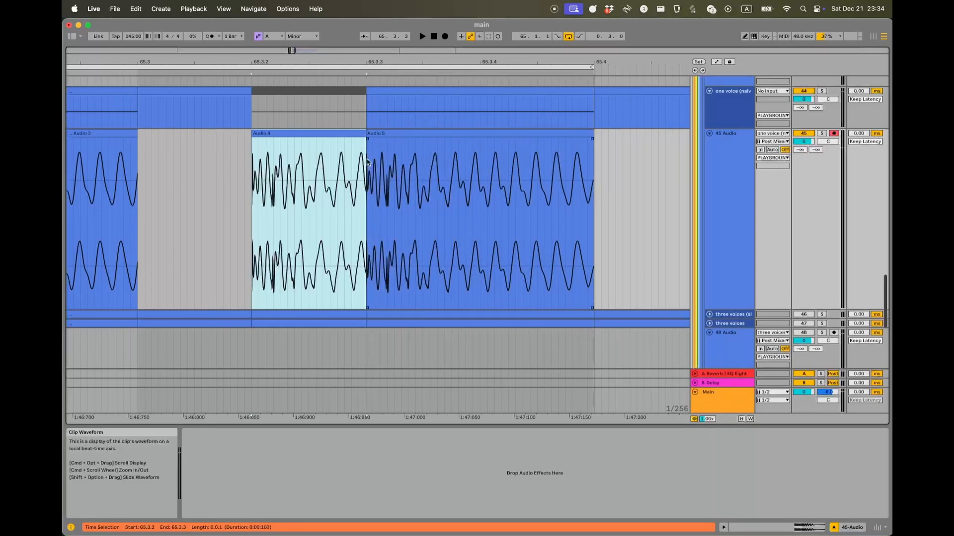
scroll(397, 158, "left", 3)
scroll(397, 158, "down", 1)
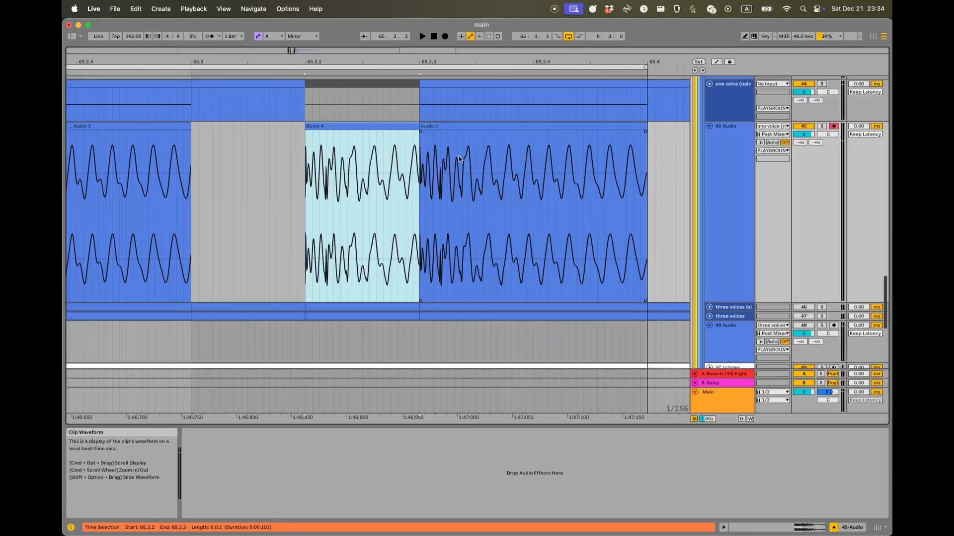
scroll(459, 159, "down", 6)
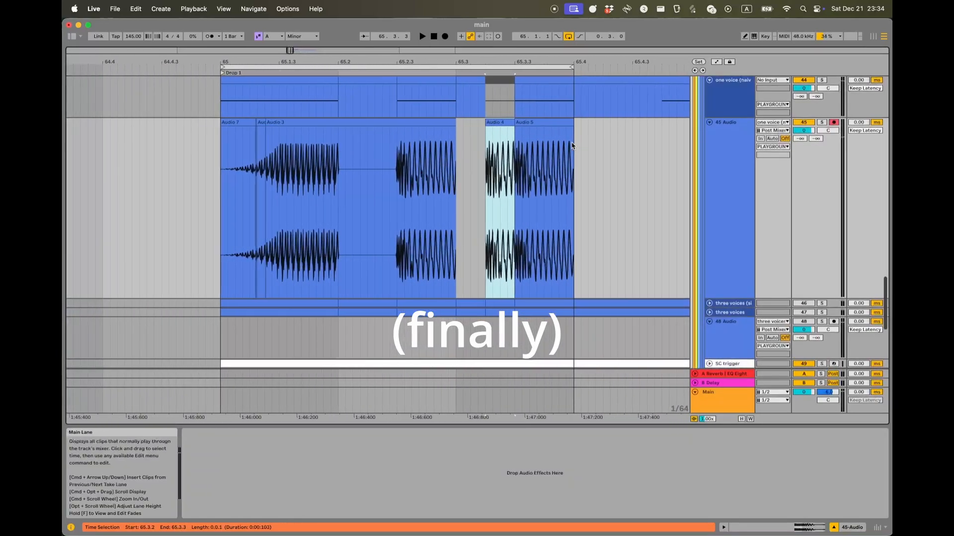
scroll(573, 146, "up", 3)
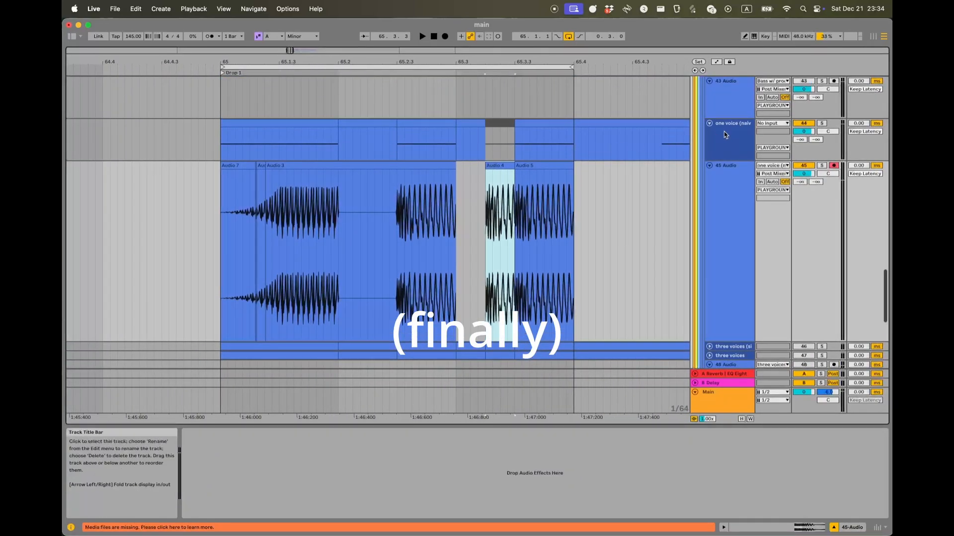
left_click(727, 134)
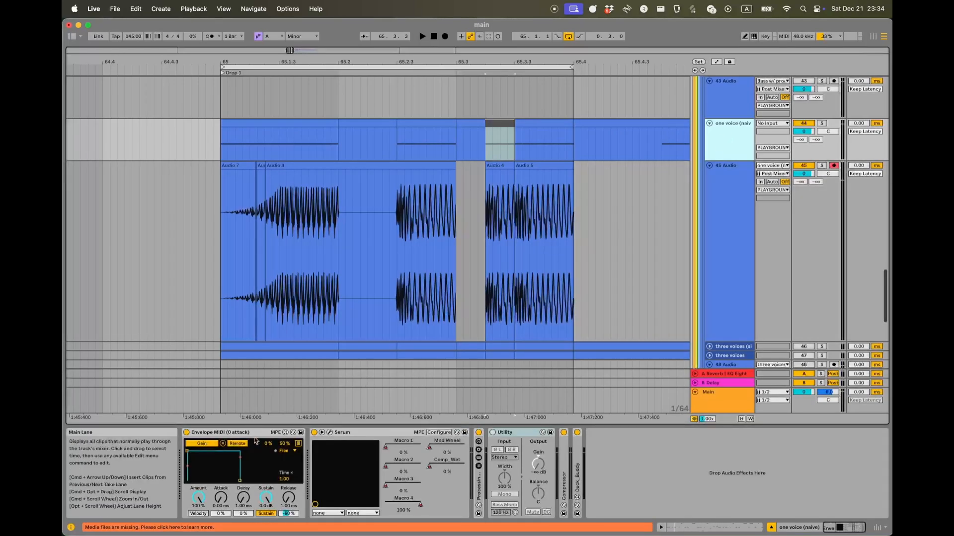
left_click(229, 433)
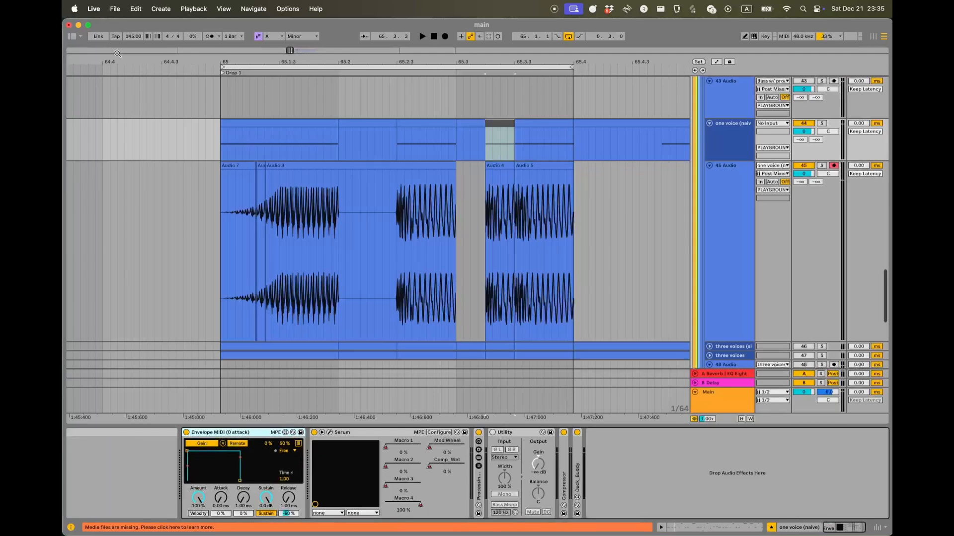
- Find Envelope MIDI in the browser and add it at the start of the one voice (naive) chain with 0.10 ms attack and 1.00 ms release
left_click(71, 36)
left_click(148, 54)
type("envel")
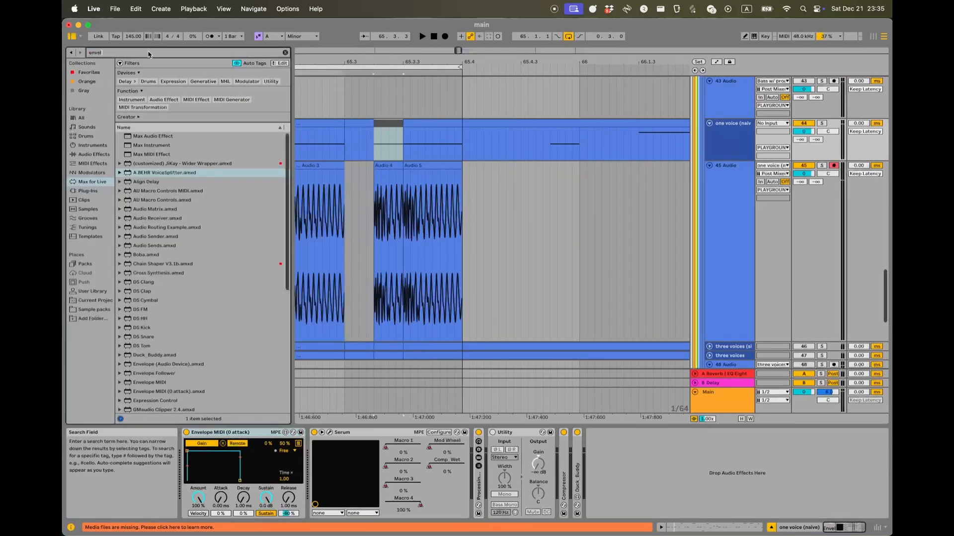
type("ope midi")
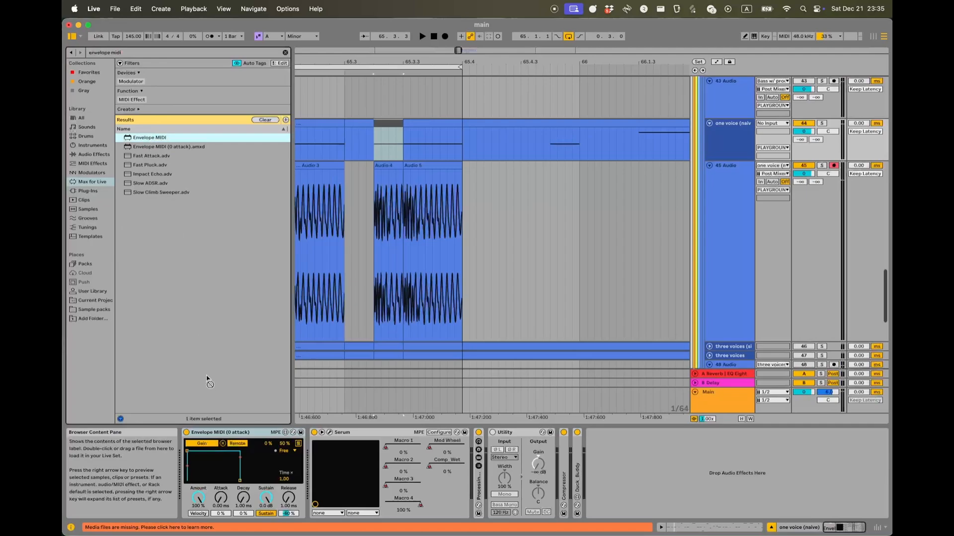
left_click_drag(208, 382, 245, 429)
left_click_drag(225, 496, 225, 516)
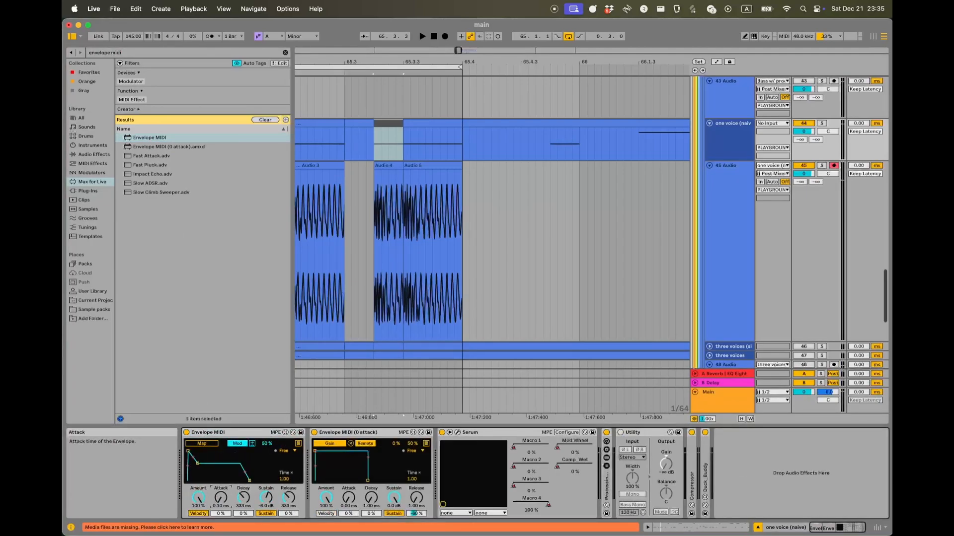
left_click_drag(294, 504, 295, 522)
- Open the stock Envelope MIDI device in the Max editor, enlarge the editor window and unlock the patch
left_click(286, 433)
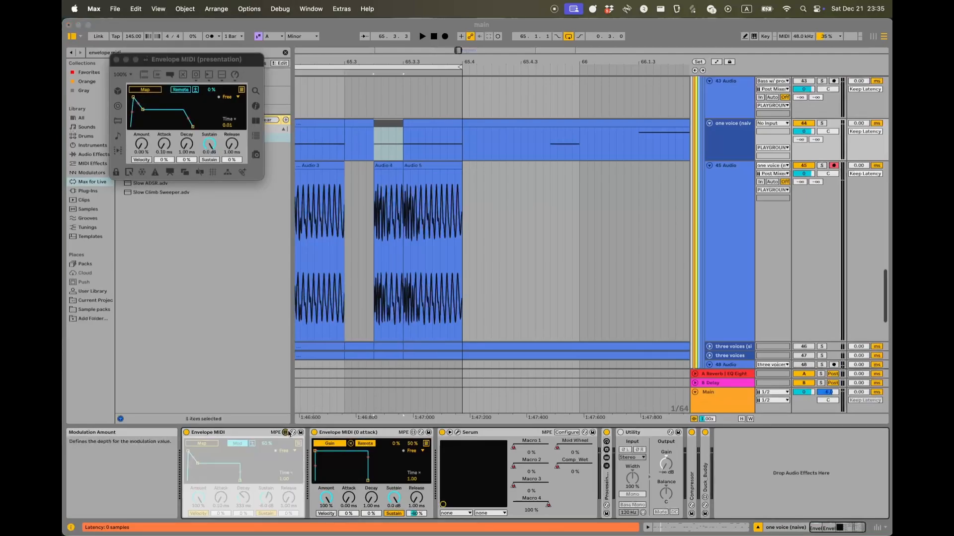
left_click_drag(262, 175, 431, 261)
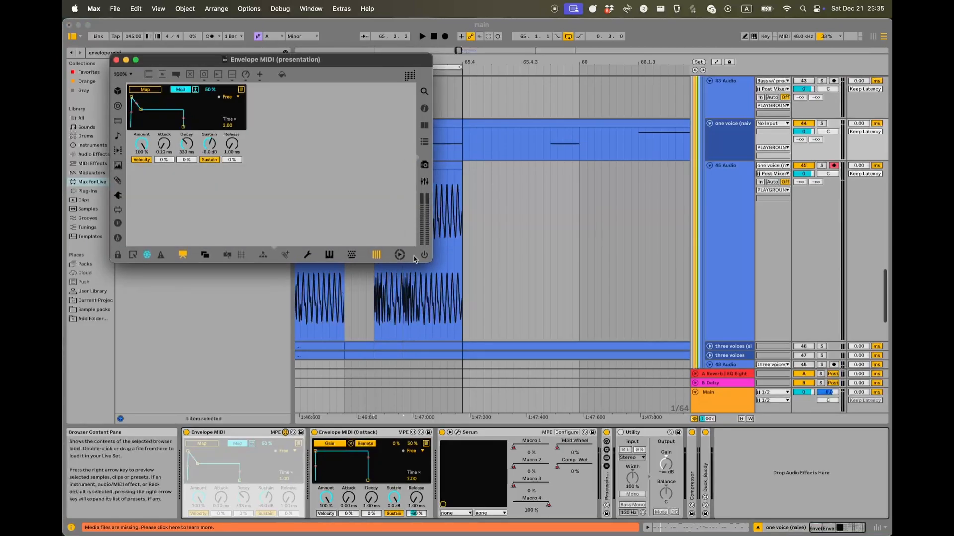
left_click(146, 255)
left_click(146, 256)
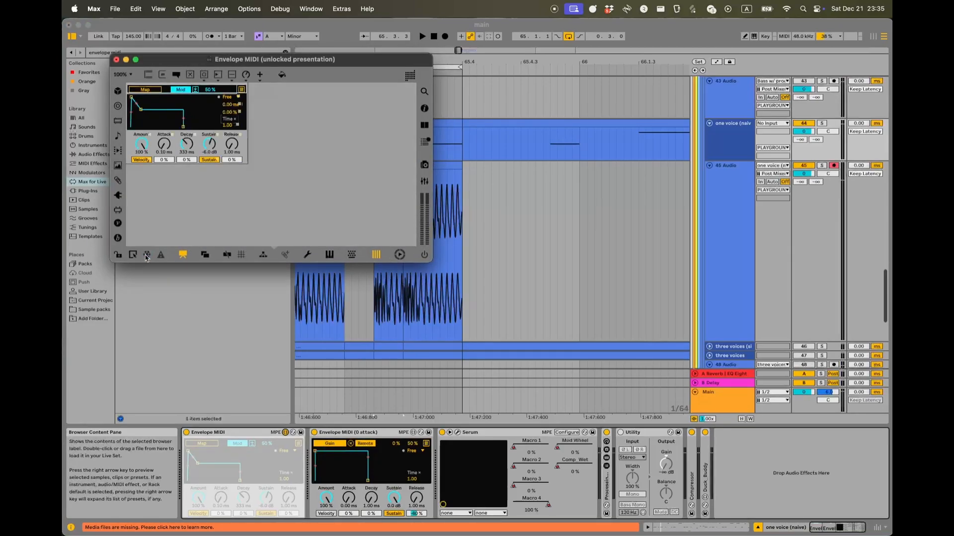
- Edit the Range/Enum property of the Attack dial in the inspector to change its allowed minimum
left_click(164, 145)
left_click(424, 108)
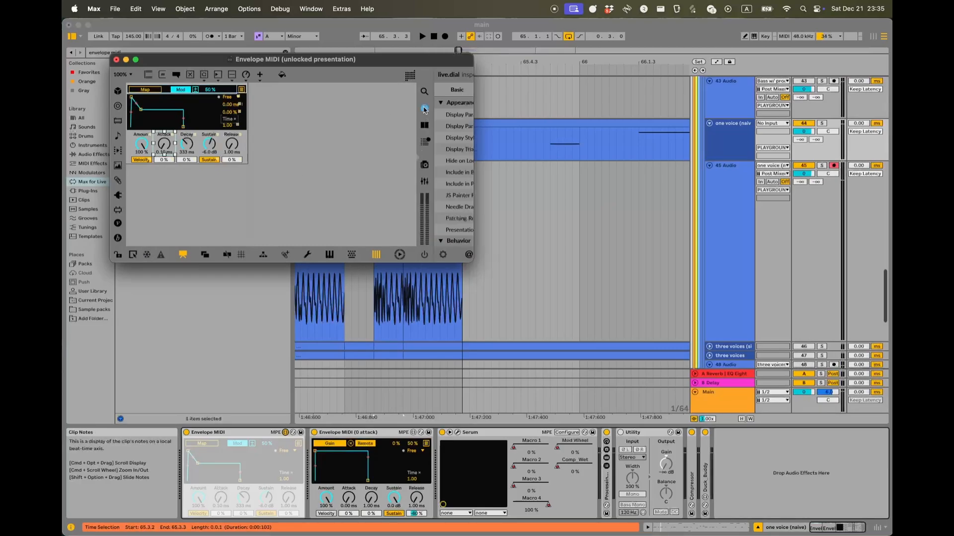
left_click_drag(623, 113, 628, 214)
left_click(557, 175)
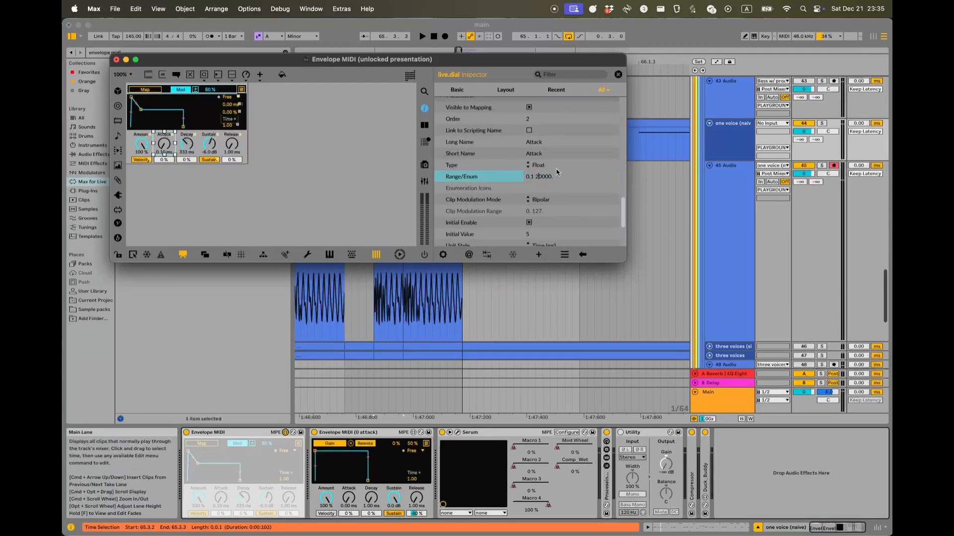
key("BackSpace")
key("BackSpace")
key("Return")
- Close the Max editor without saving the changes and delete the stock Envelope MIDI device from one voice (naive)
left_click(269, 150)
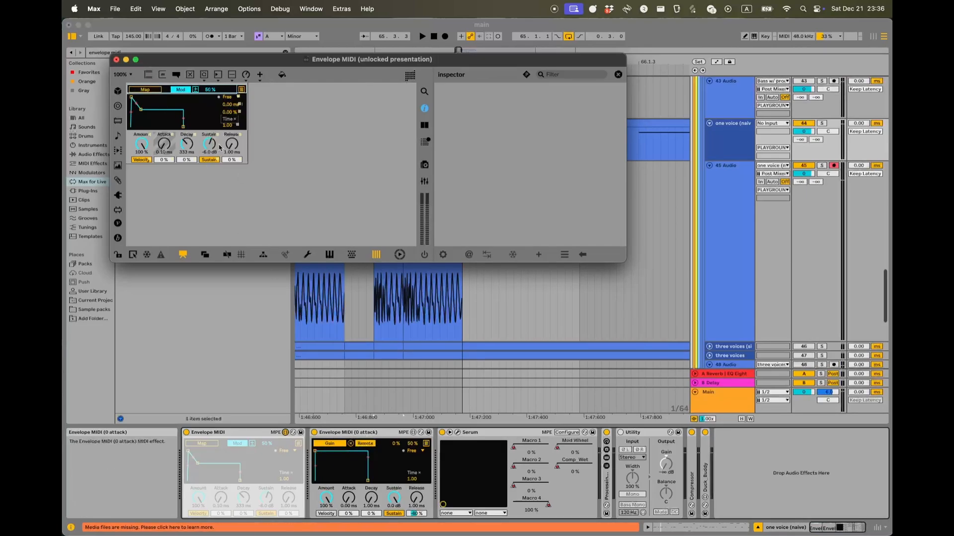
left_click(115, 60)
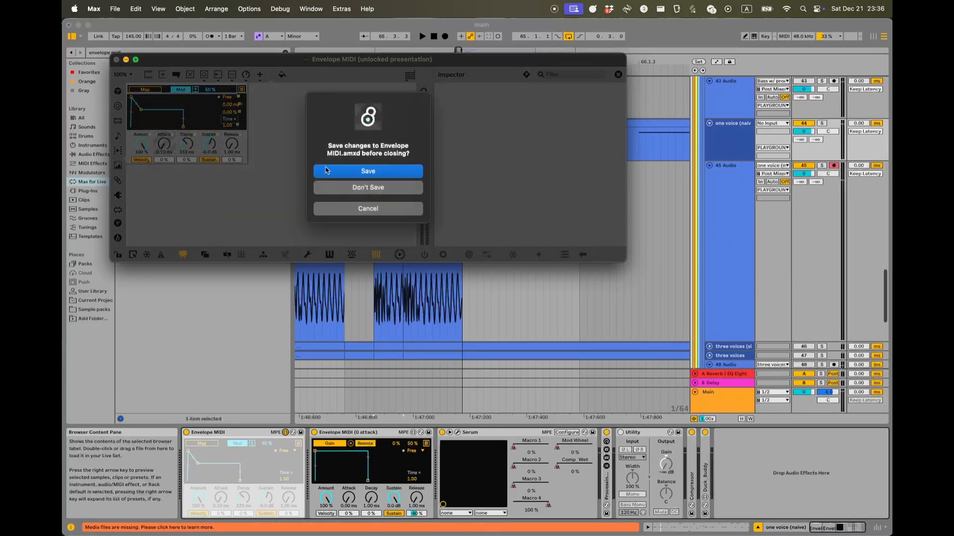
left_click(368, 188)
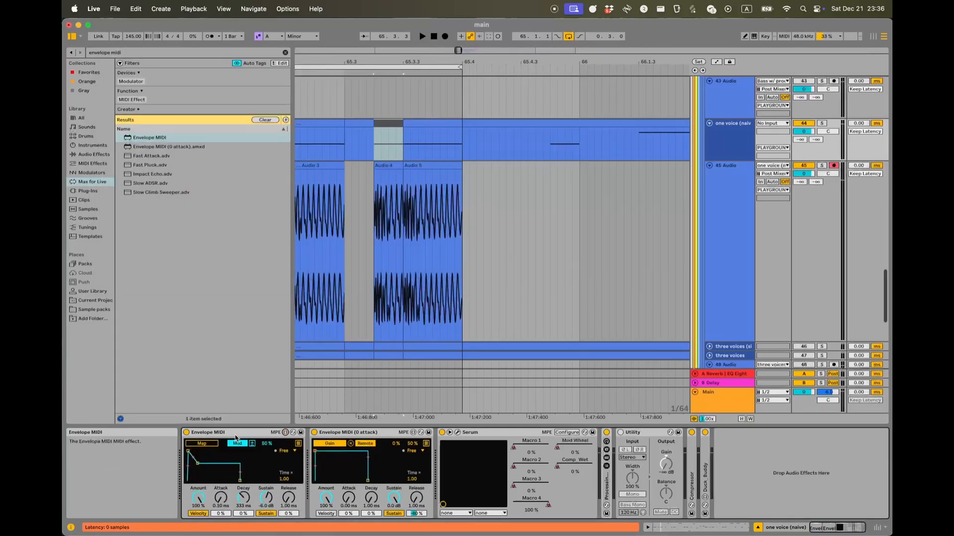
left_click(235, 436)
key("Delete")
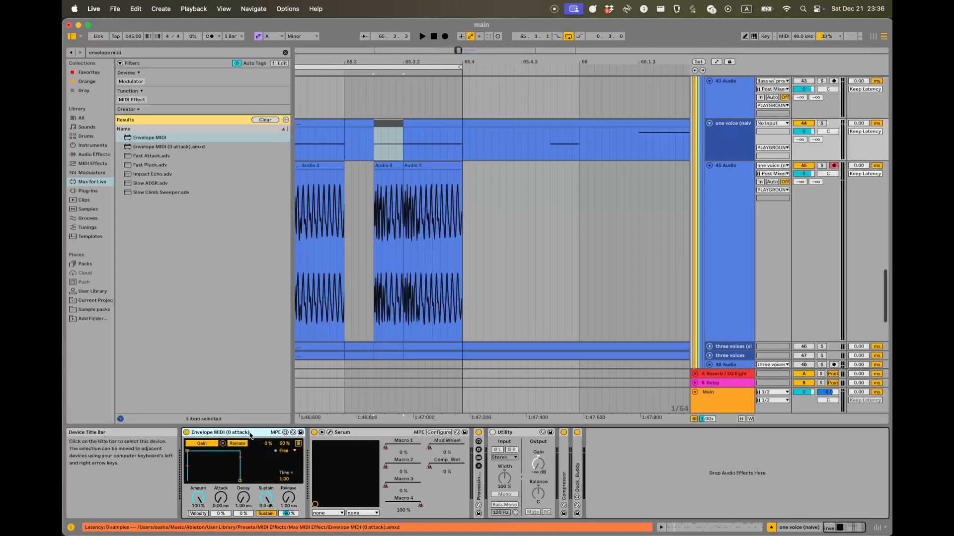
- Check the parameter mappings of Envelope MIDI (0 attack) and turn Utility back on
left_click(299, 443)
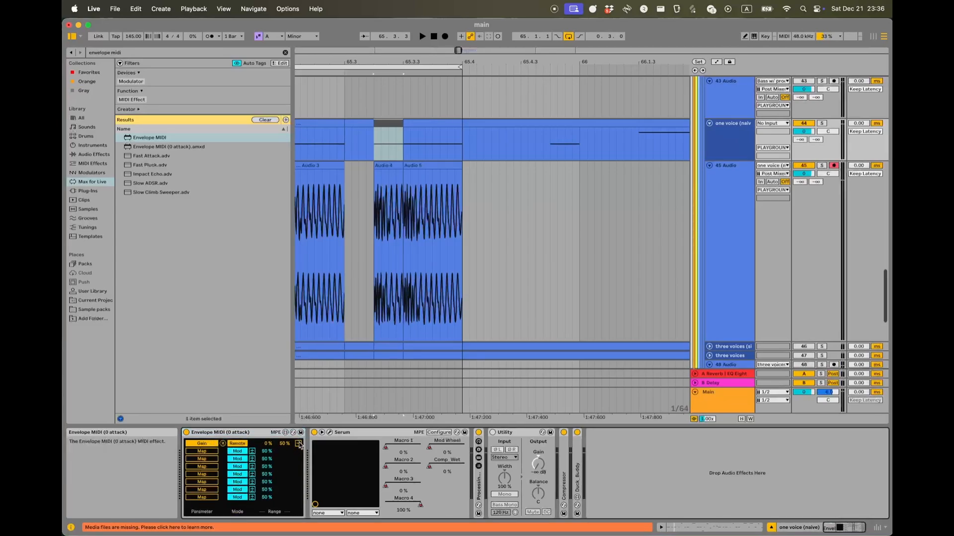
left_click(298, 444)
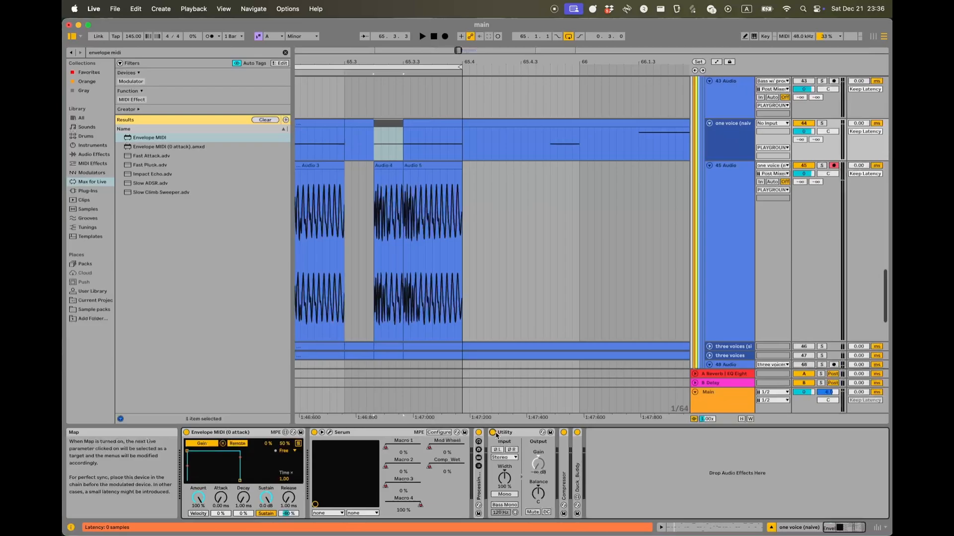
left_click(523, 435)
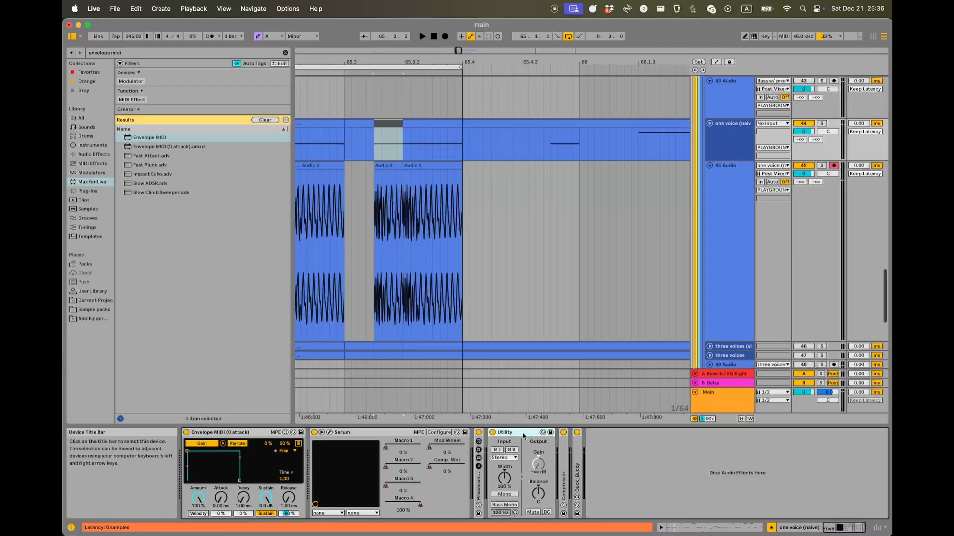
- Turn off the Compressor and Duck Buddy devices at the end of the one voice (naive) chain
left_click(563, 432)
left_click(576, 433)
left_click(479, 434)
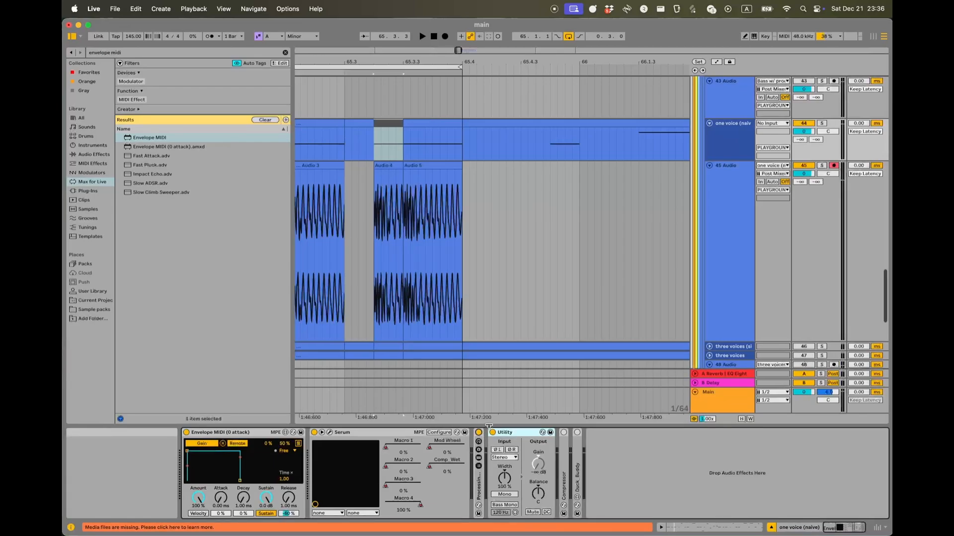
- Show the devices of the three voices (simple cut-off) track and inspect the rack's Voice 1, Voice 2 and Voice 3 chains
scroll(482, 343, "left", 5)
scroll(481, 342, "down", 2)
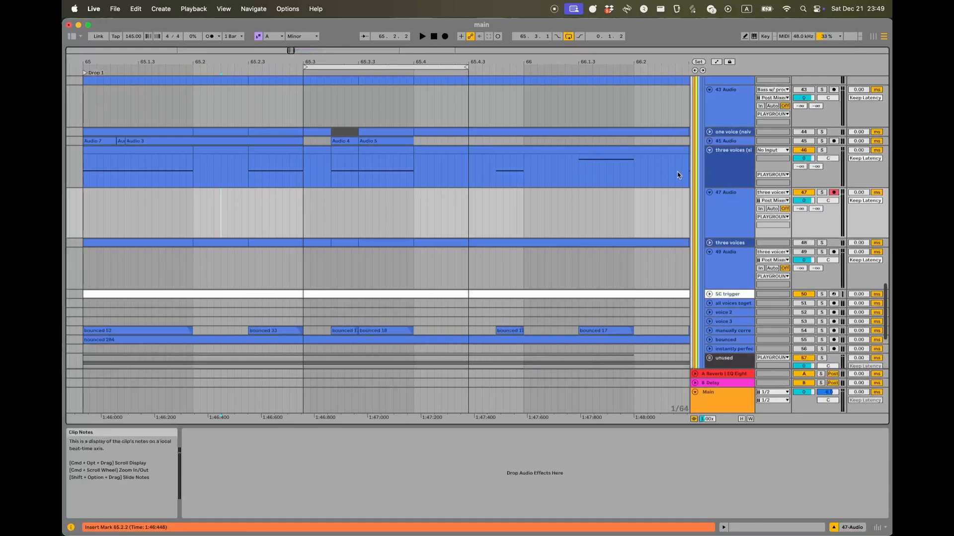
left_click(732, 167)
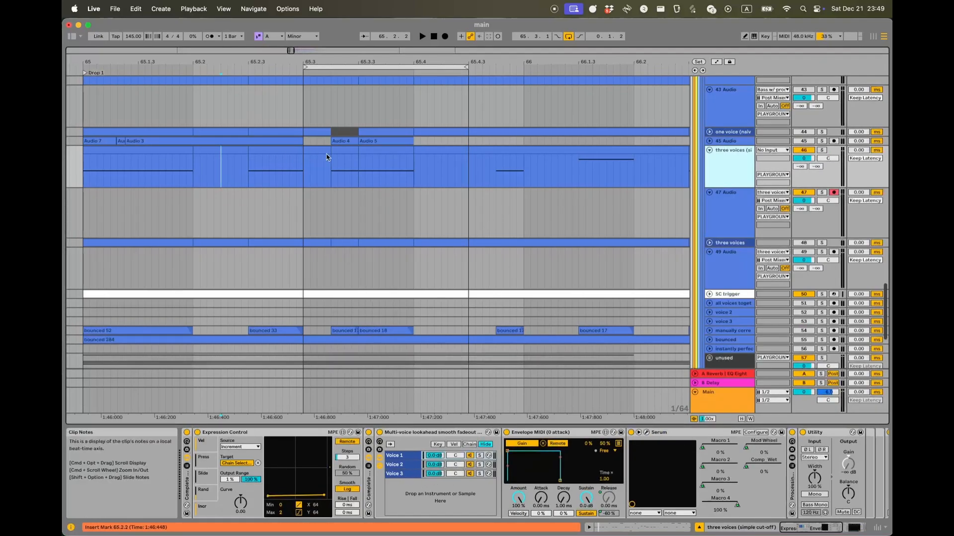
left_click(409, 456)
left_click(411, 465)
left_click(410, 474)
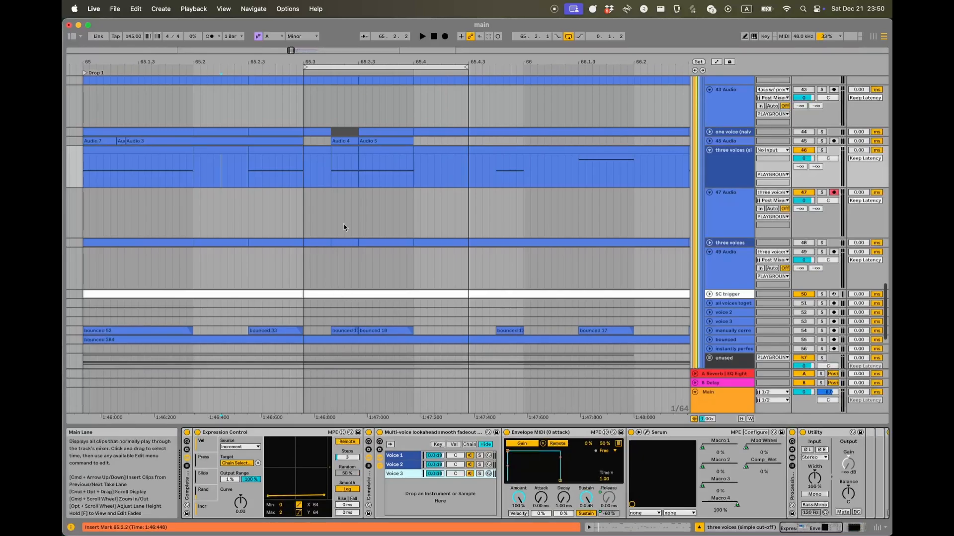
- Inspect the Expression Control device and the rack's chain select zones for Voice 1, Voice 2 and Voice 3
scroll(342, 225, "up", 3)
scroll(342, 225, "left", 2)
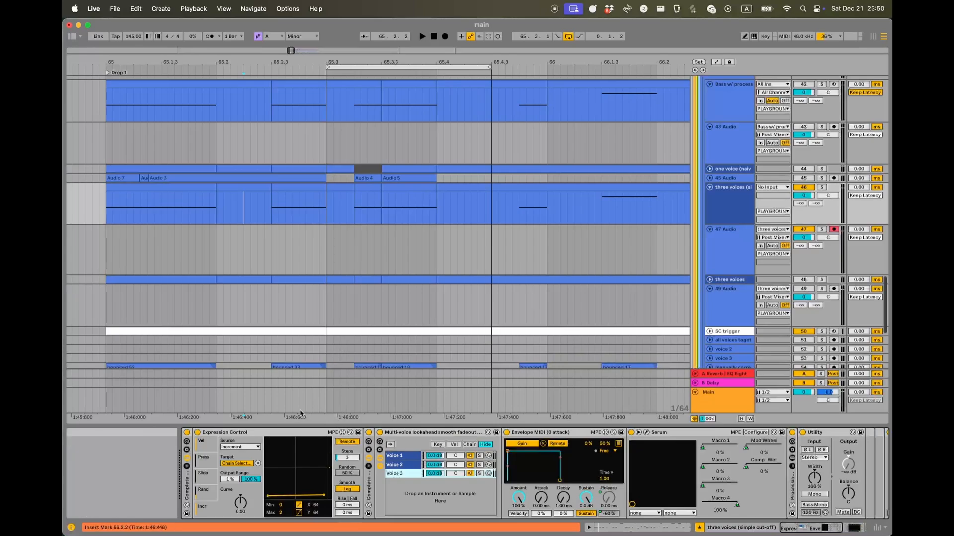
left_click(246, 433)
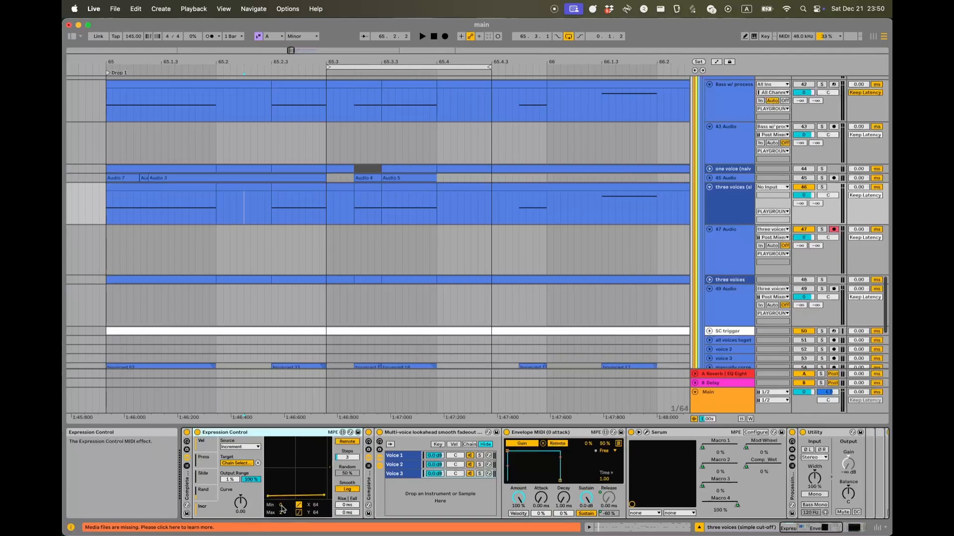
left_click(470, 444)
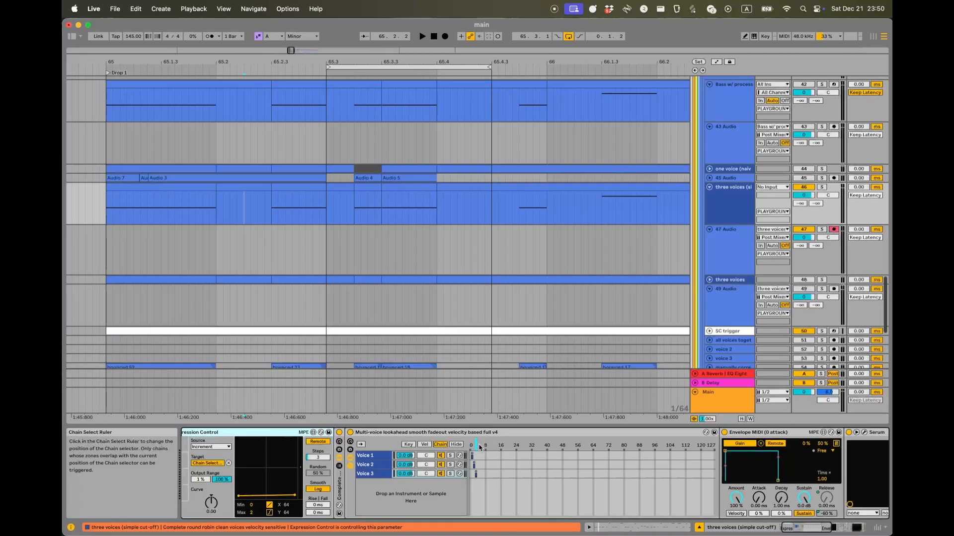
left_click(440, 445)
- Play the three voices (simple cut-off) track from 65.3 and watch the output levels of the rack's voice chains
left_click(327, 211)
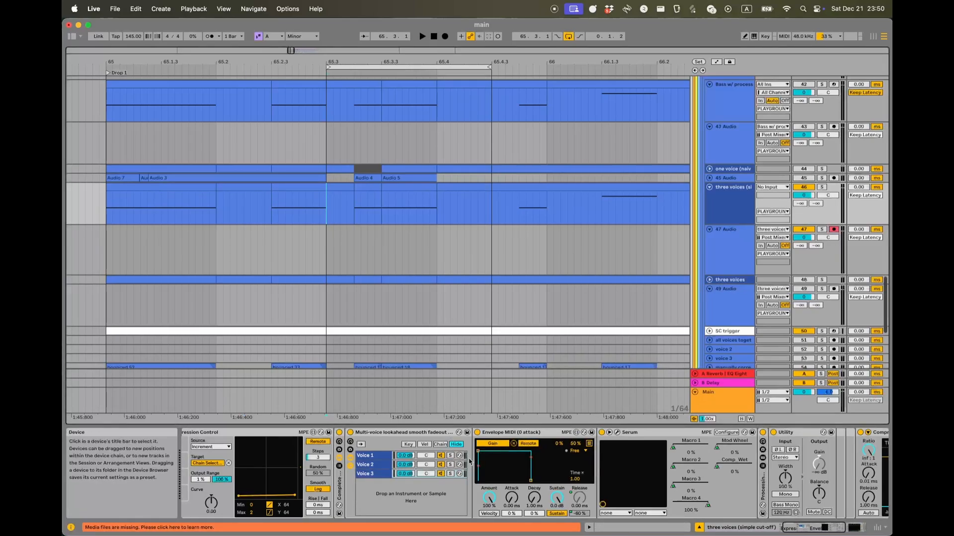
key("space")
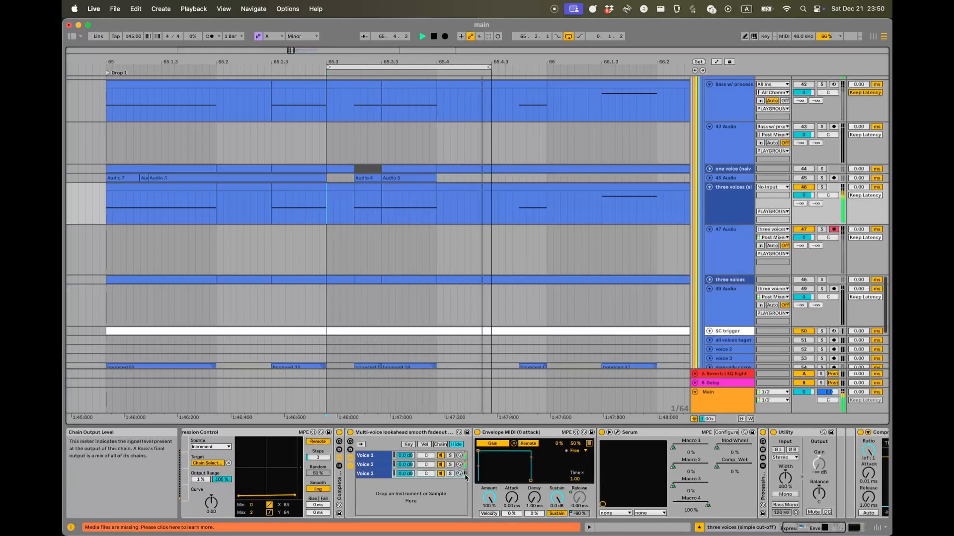
key("space")
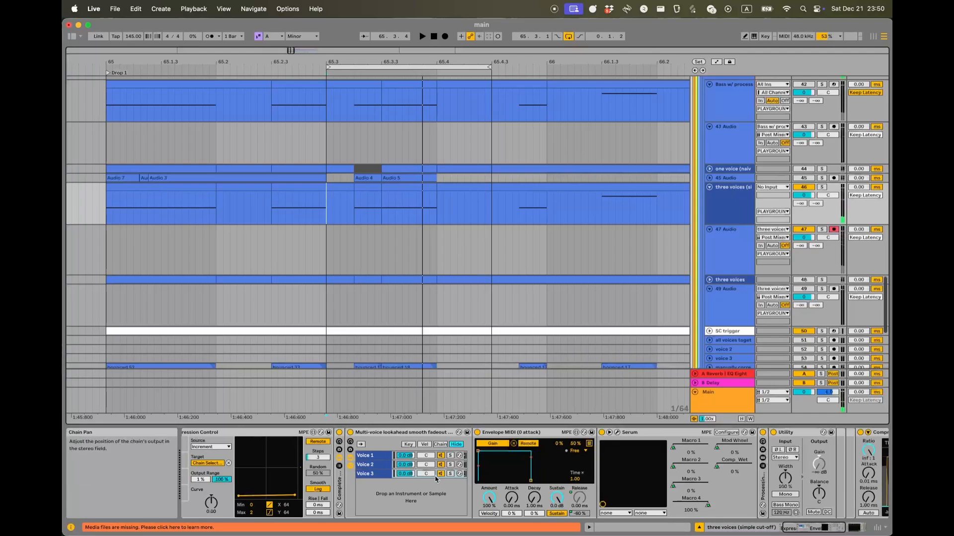
- Record the output of the three voices (simple cut-off) track onto 47 Audio, starting at 65.3
scroll(336, 226, "up", 4)
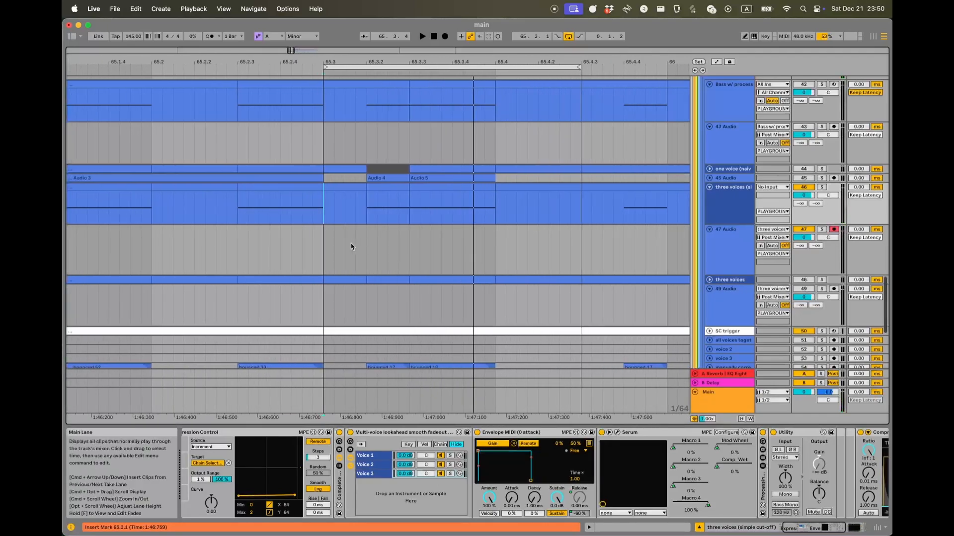
left_click_drag(343, 248, 288, 216)
left_click(267, 223)
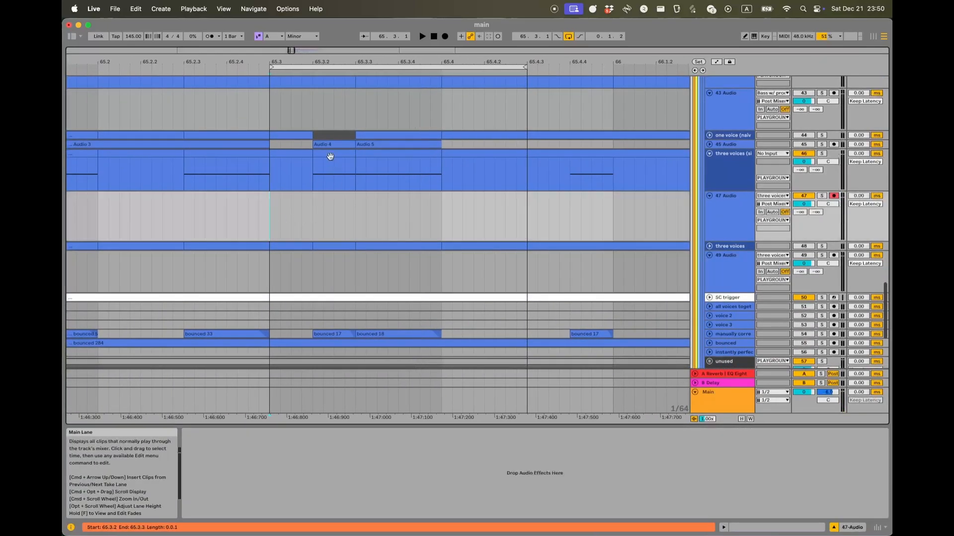
left_click(445, 37)
key("space")
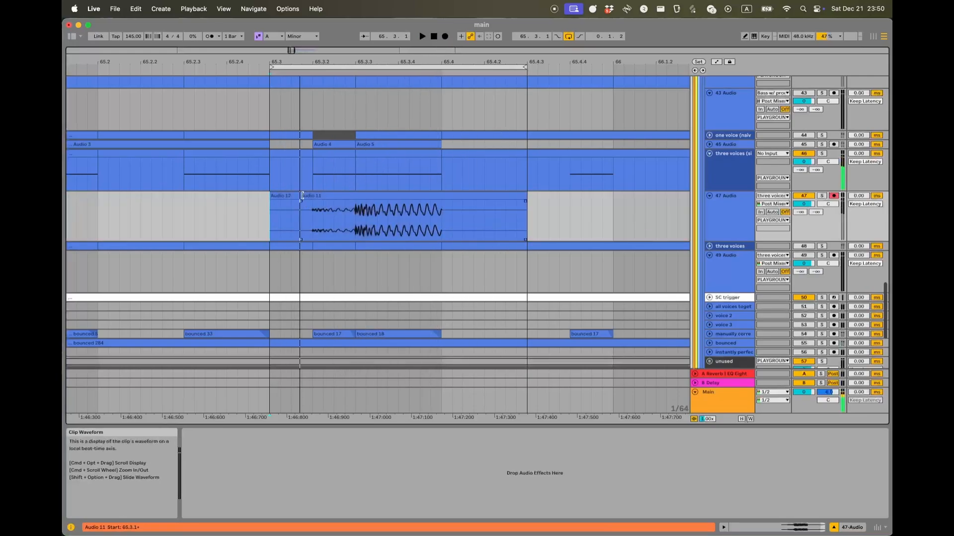
- Examine the recorded waveform on 47 Audio where the first note meets the second at 65.3.3
scroll(353, 215, "up", 4)
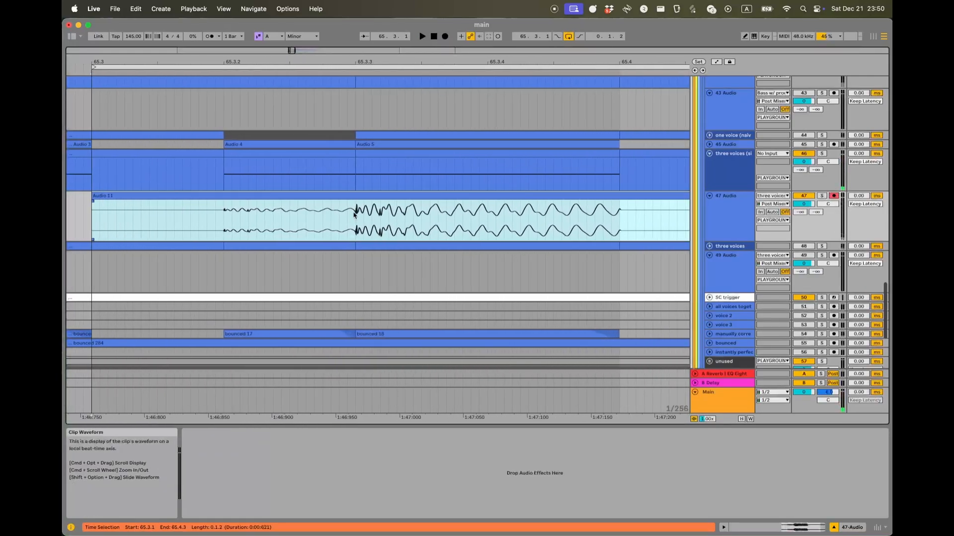
scroll(347, 209, "down", 1)
left_click(316, 190)
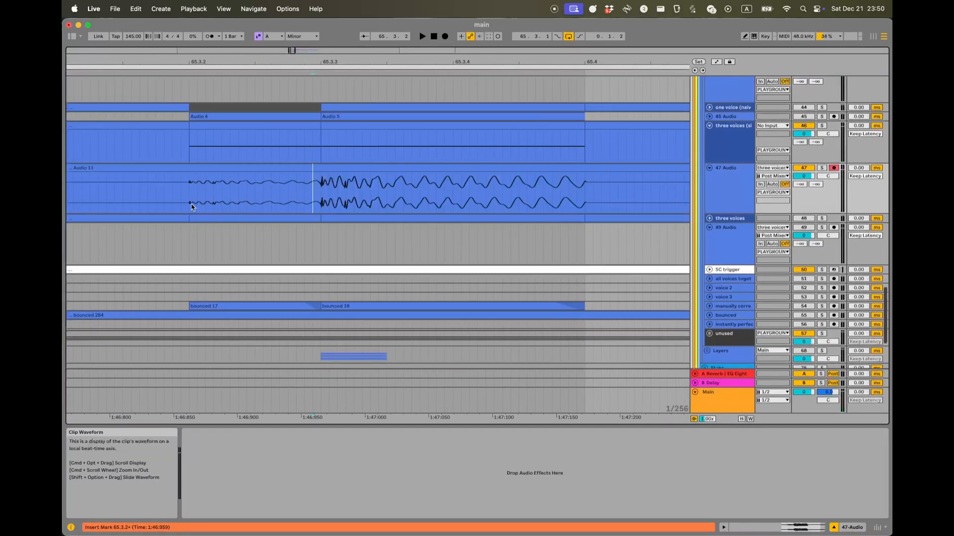
left_click_drag(189, 202, 313, 191)
left_click(346, 191)
left_click(320, 193)
- Deactivate the first note clip at 65.3.2 on three voices (simple cut-off) and re-record the second note onto 47 Audio from 65.3.3
left_click(296, 124)
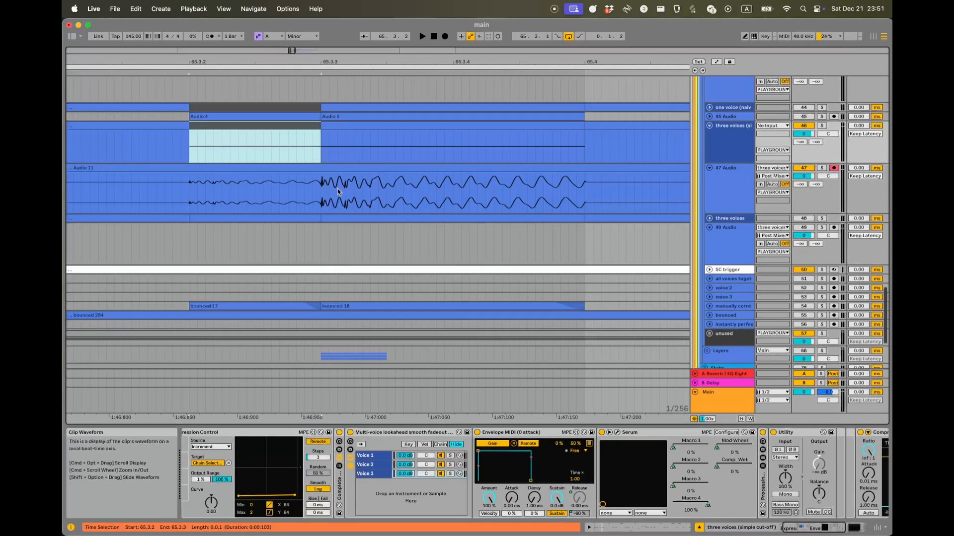
scroll(321, 190, "up", 3)
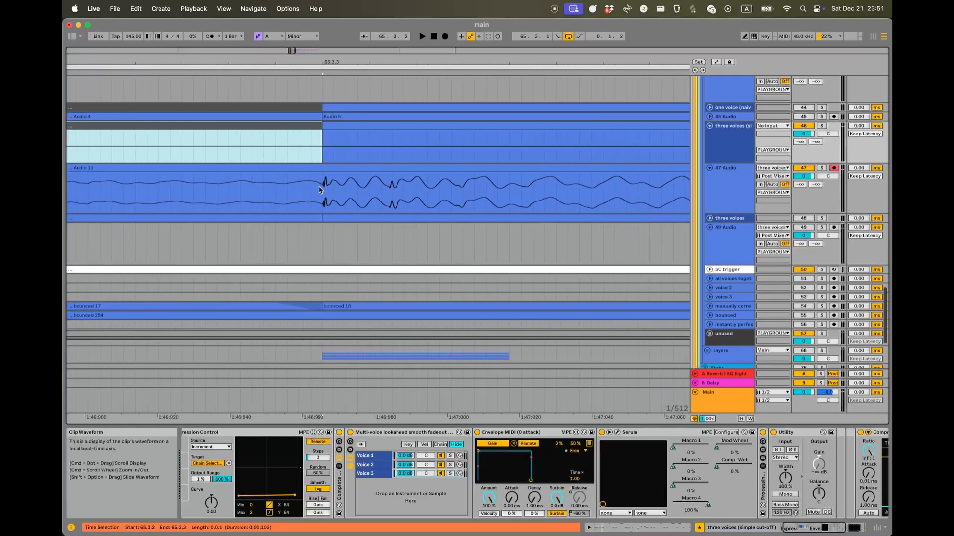
left_click(320, 191)
scroll(317, 192, "down", 2)
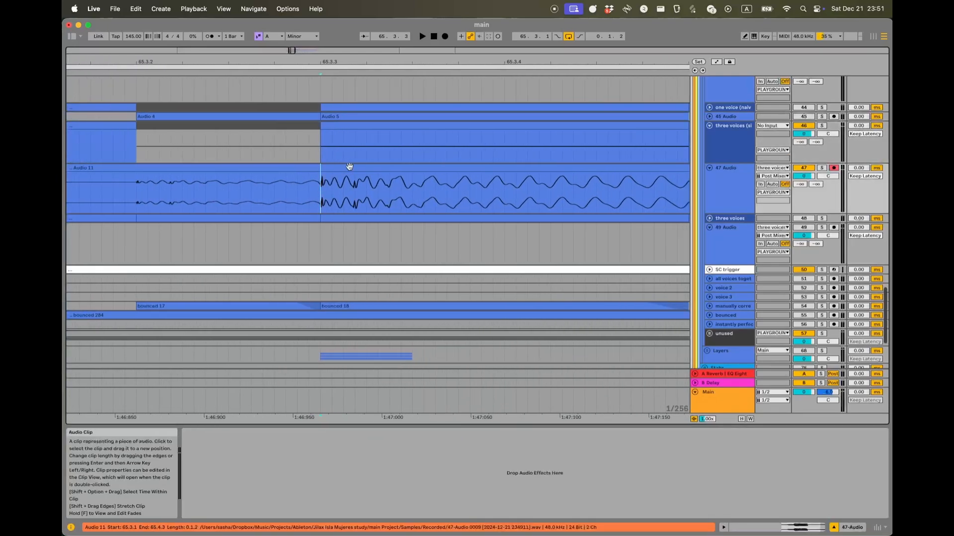
scroll(300, 139, "right", 3)
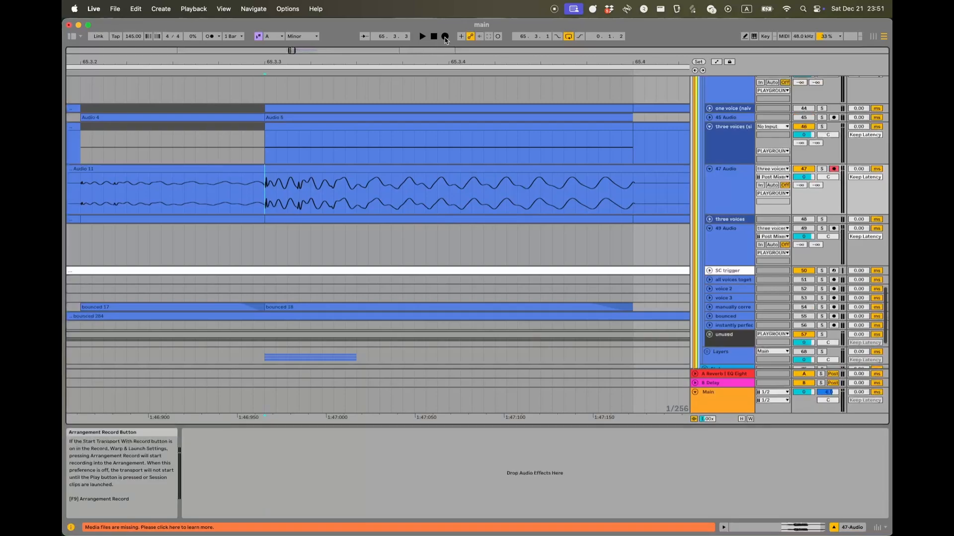
key("super+e")
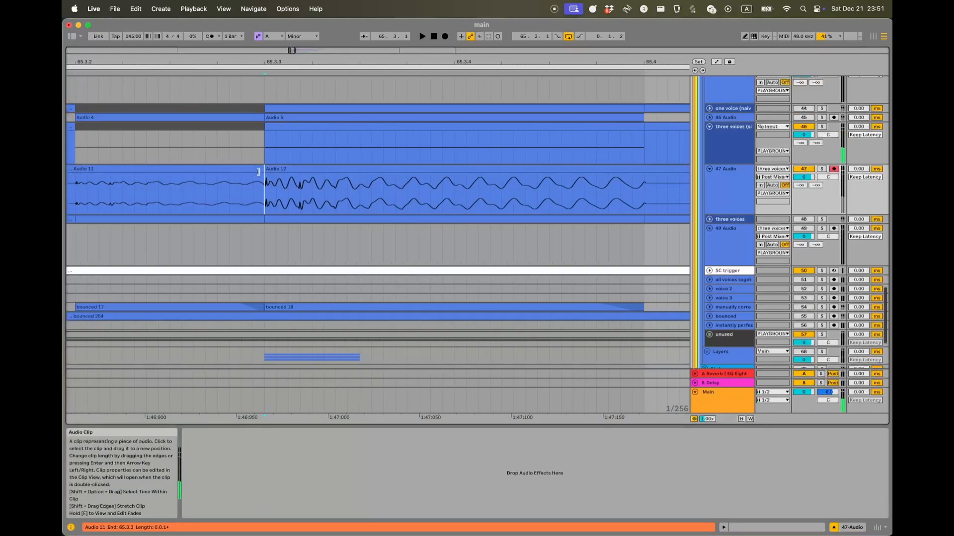
- Examine the junction between the Audio 11 and Audio 12 recordings at 65.3.3 on 47 Audio at close range
scroll(261, 172, "up", 2)
left_click(258, 191)
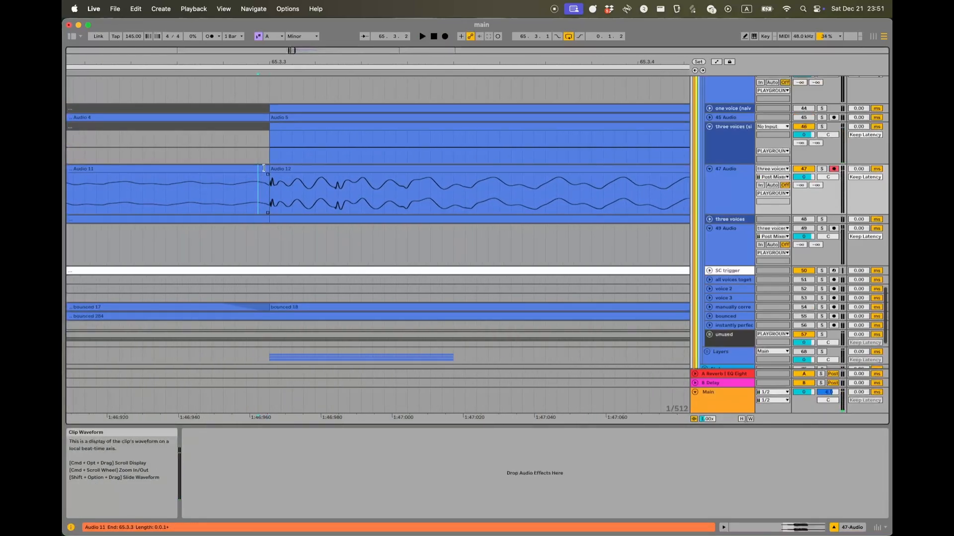
scroll(497, 187, "down", 4)
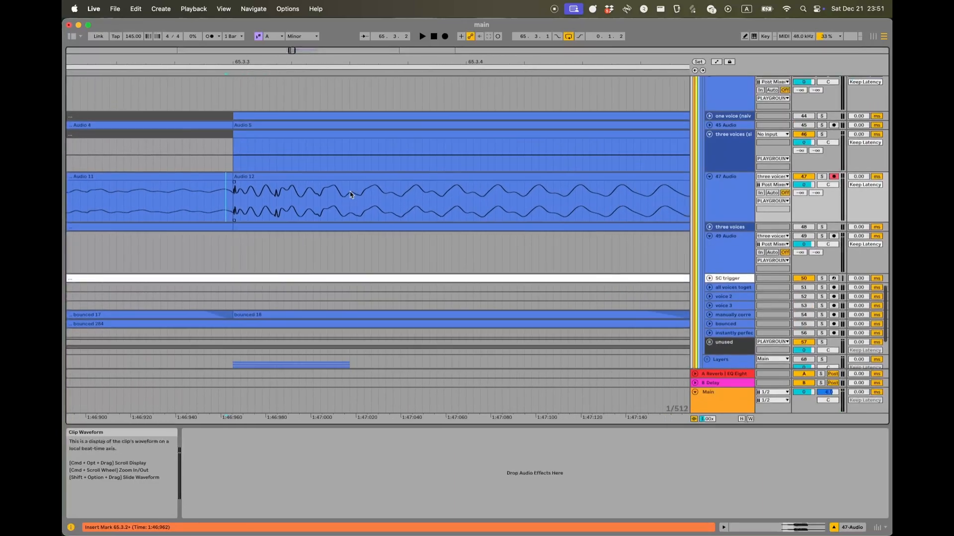
scroll(221, 188, "up", 2)
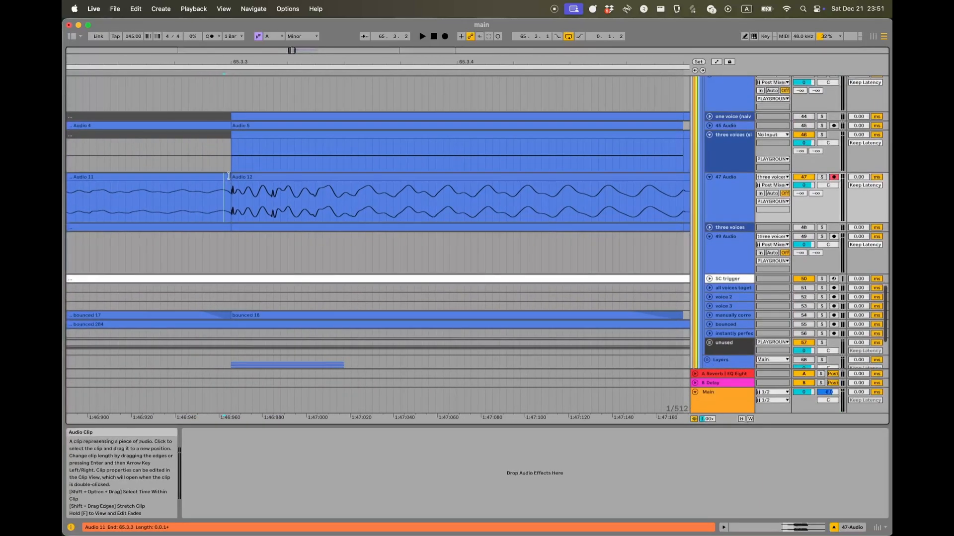
left_click_drag(228, 176, 255, 197)
scroll(237, 192, "up", 4)
scroll(236, 192, "up", 3)
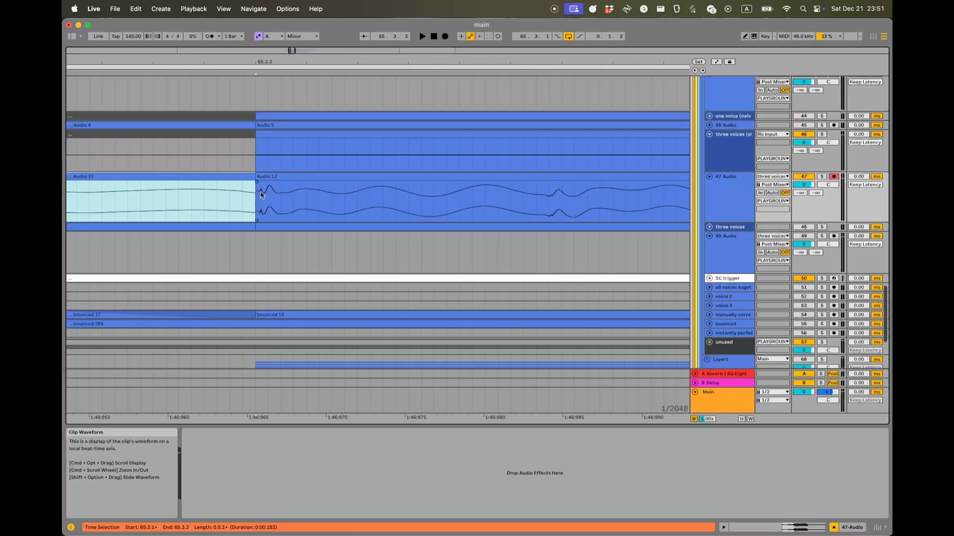
mouse_move(255, 177)
left_mouse_down()
mouse_move(291, 176)
mouse_move(255, 187)
left_mouse_up()
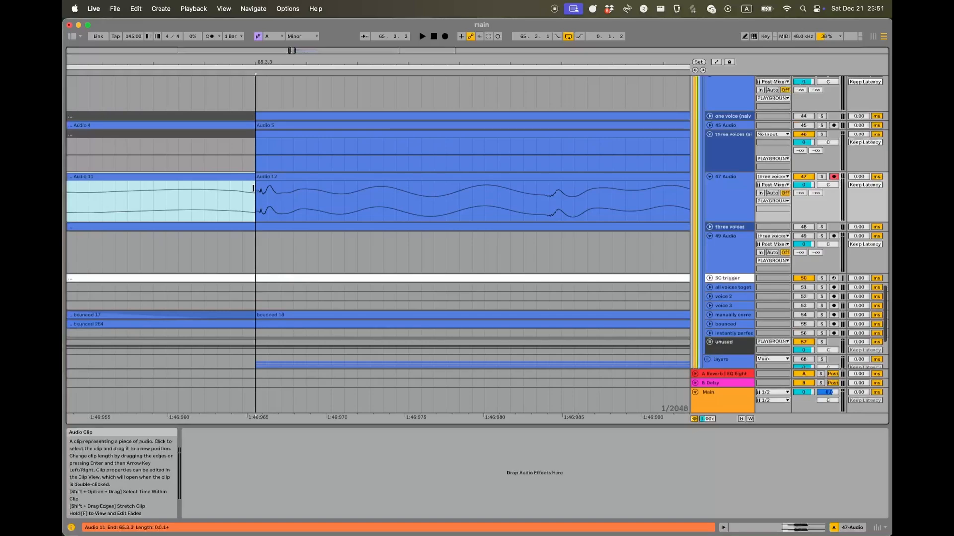
mouse_move(253, 188)
left_mouse_down()
mouse_move(600, 191)
mouse_move(251, 193)
left_mouse_up()
scroll(278, 184, "down", 10)
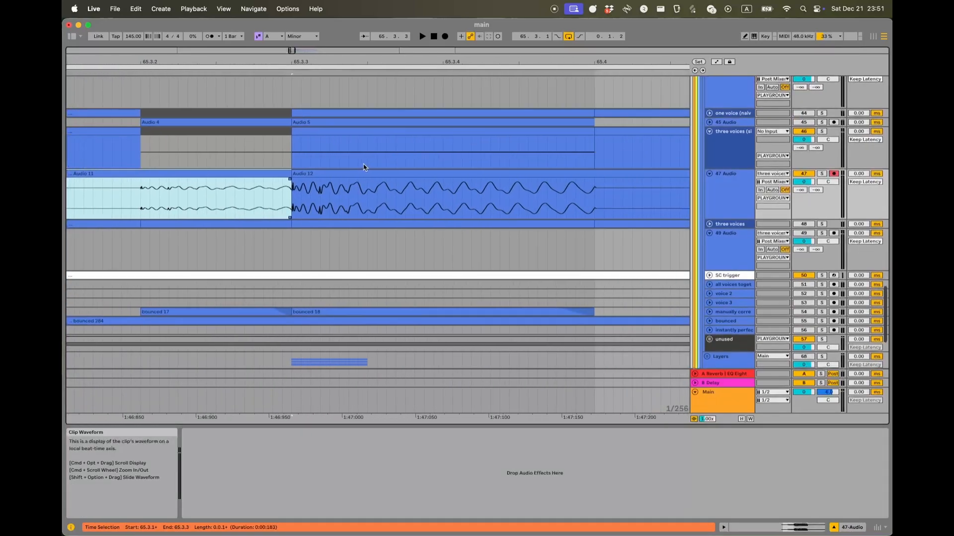
scroll(363, 168, "down", 3)
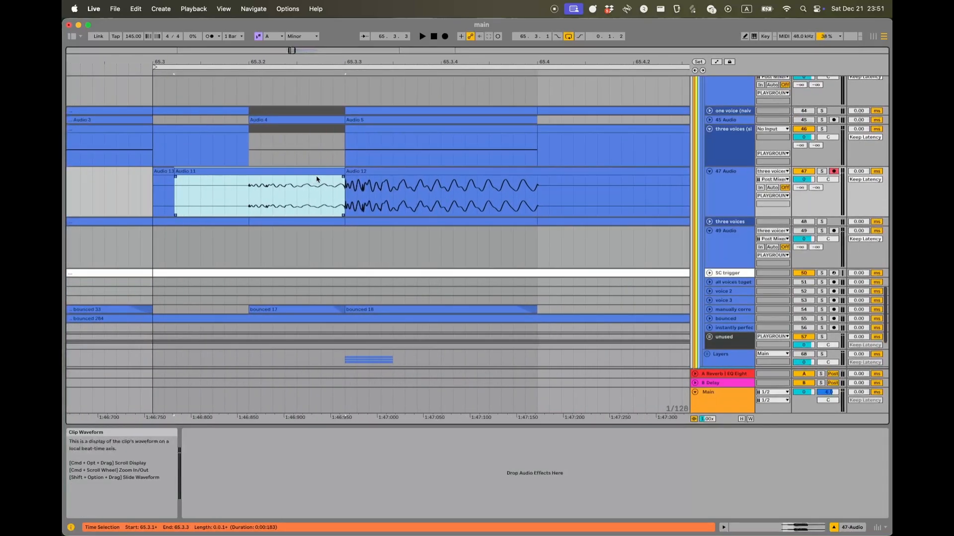
- Reactivate the first note clip on three voices (simple cut-off) and select its time range from 65.3.2 to 65.3.3
left_click(319, 146)
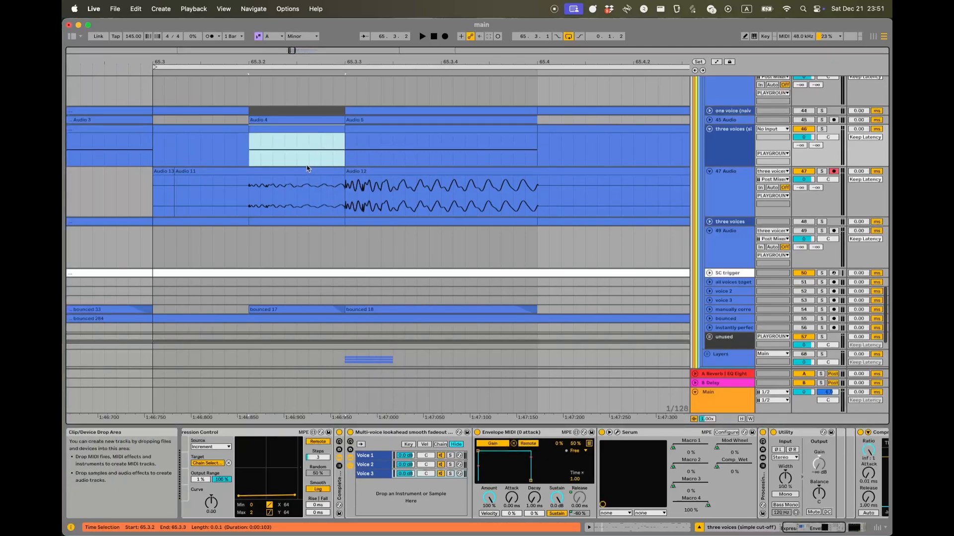
left_click(284, 161)
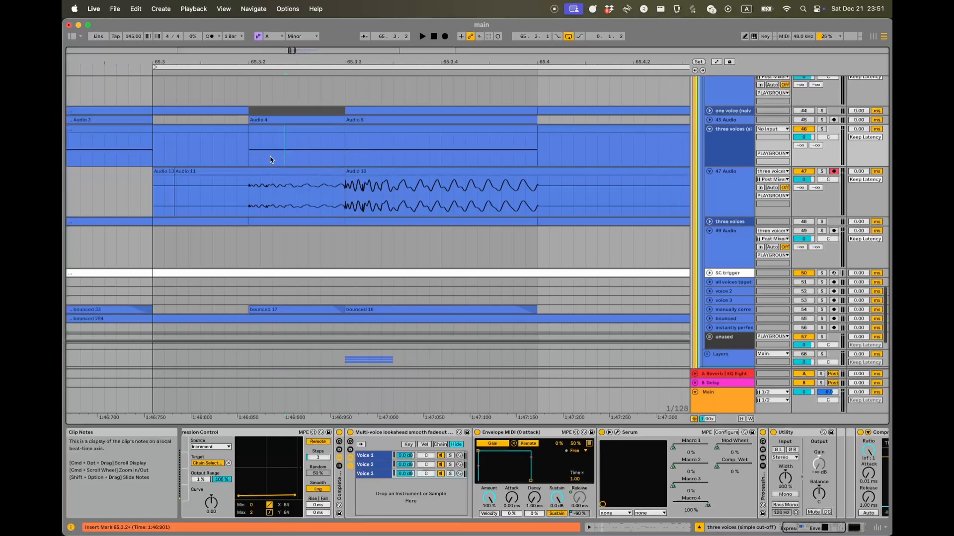
left_click_drag(249, 150, 535, 147)
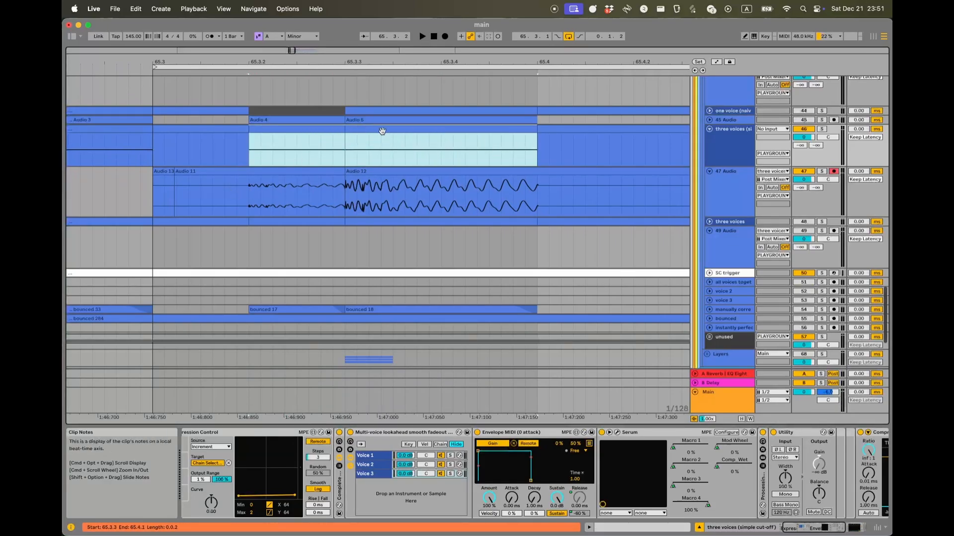
left_click(321, 154)
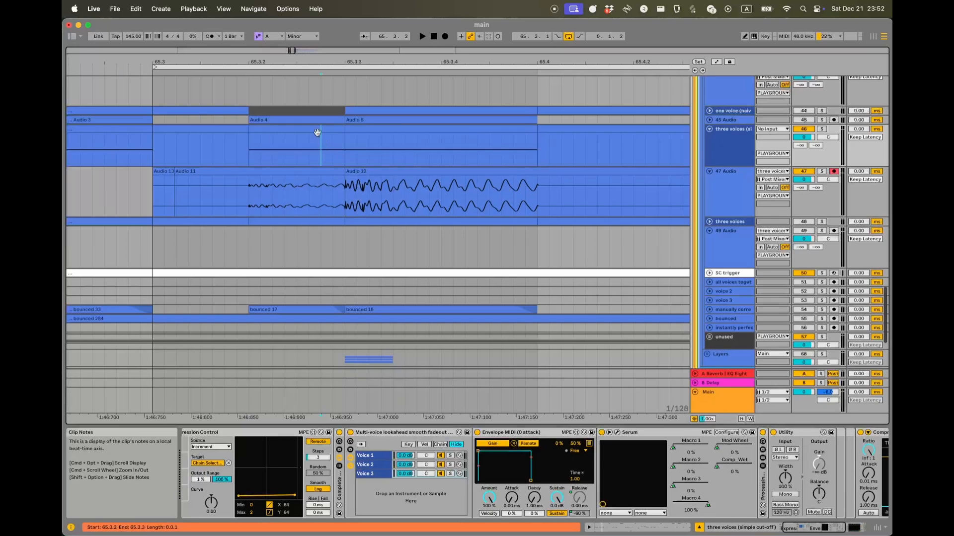
left_click(319, 135)
left_click(274, 155)
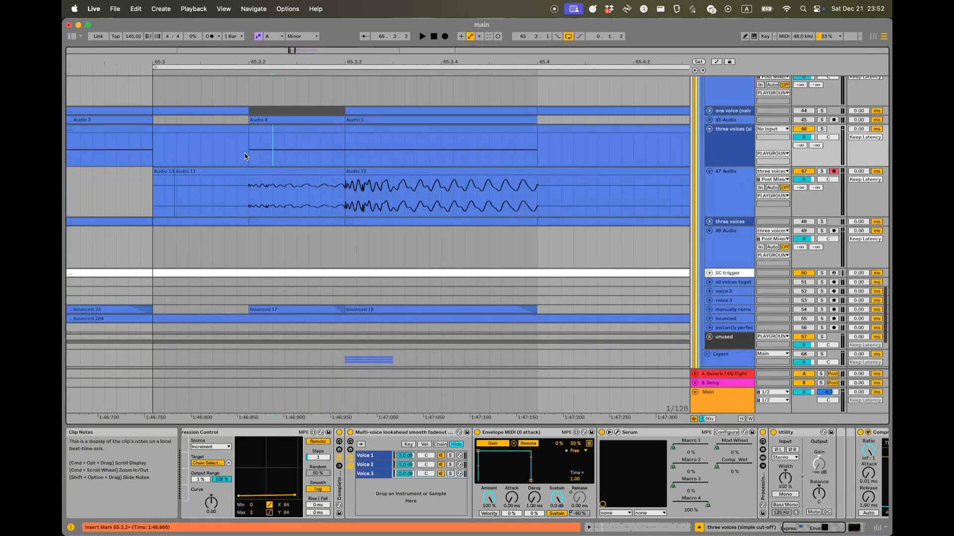
left_click_drag(245, 156, 341, 154)
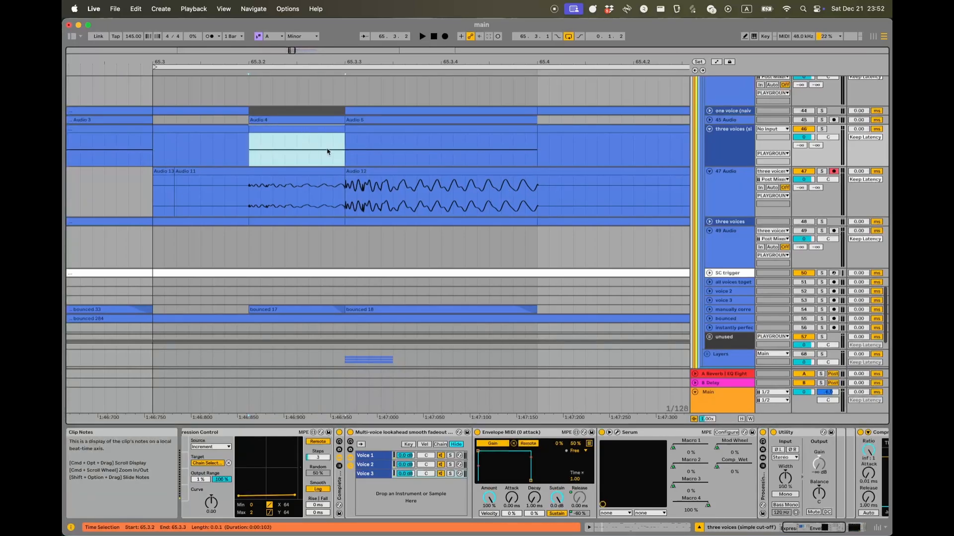
- Delete the Audio 11 and Audio 12 recordings from 47 Audio and deactivate the second note clip at 65.3.3 on three voices (simple cut-off)
left_click(389, 130)
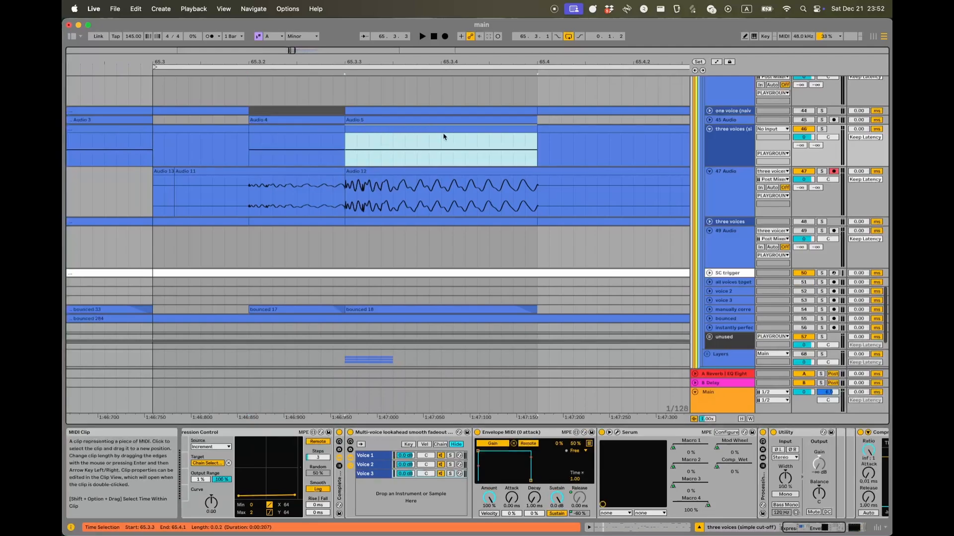
left_click(366, 174)
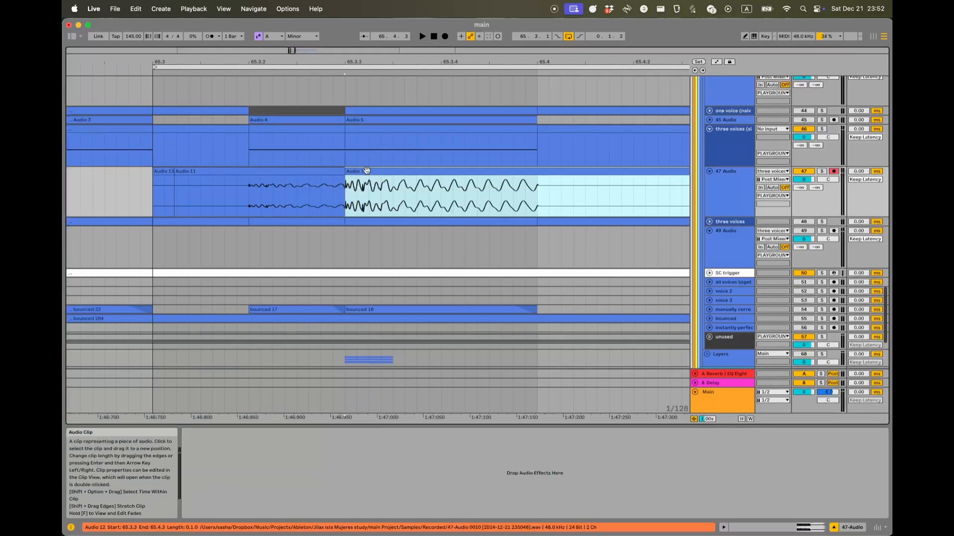
left_click(303, 171)
key("Delete")
left_click(392, 129)
key("0")
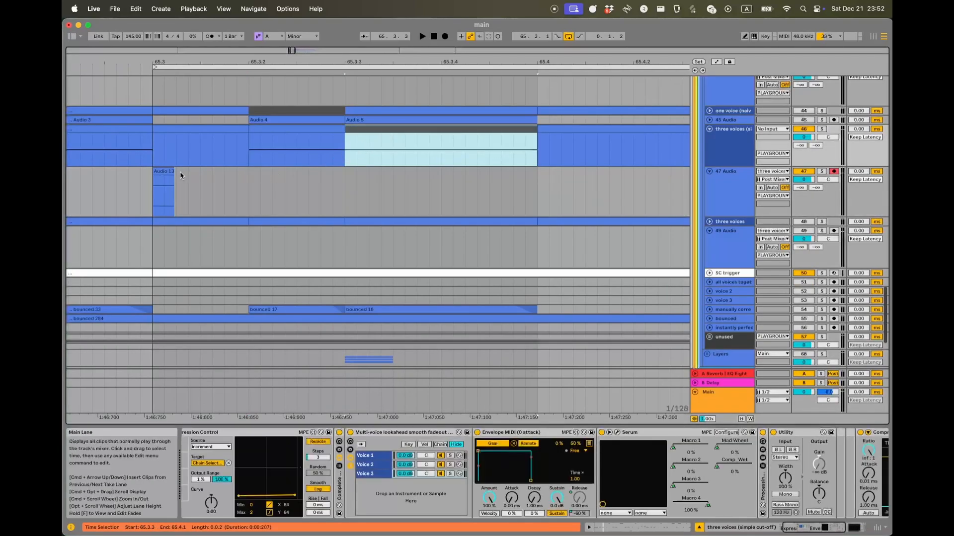
- Record only the first note onto 47 Audio from 65.3.2, clearing the leftover recording pieces at 65.3 before and after the take
left_click(166, 177)
key("Delete")
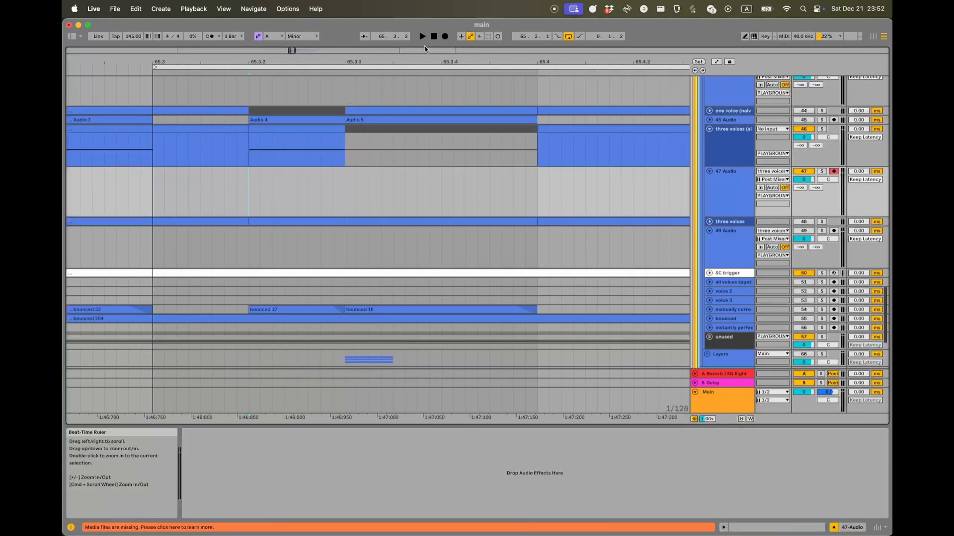
key("super+z")
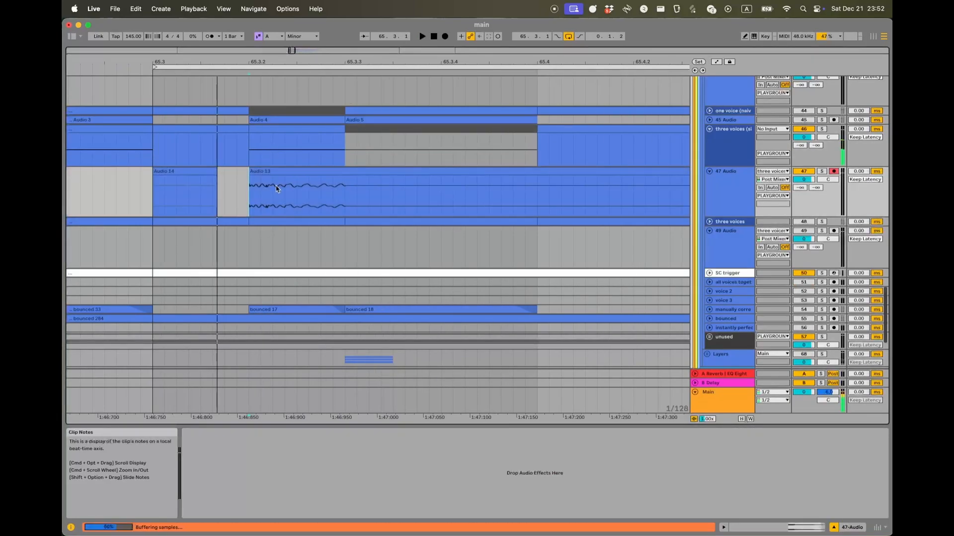
left_click(213, 179)
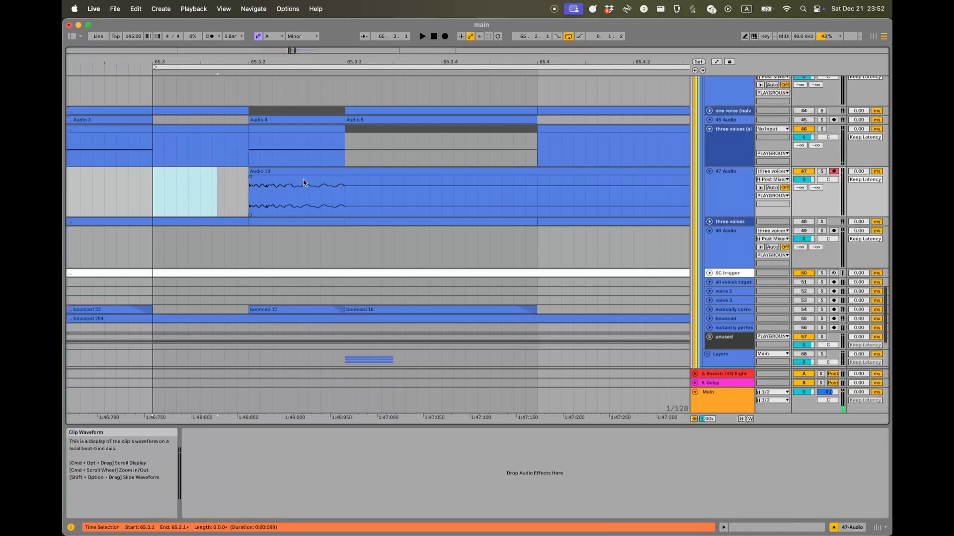
- Examine the recorded first note on 47 Audio between 65.3.2 and 65.3.3 against its note clip
scroll(337, 193, "down", 2)
scroll(347, 179, "left", 1)
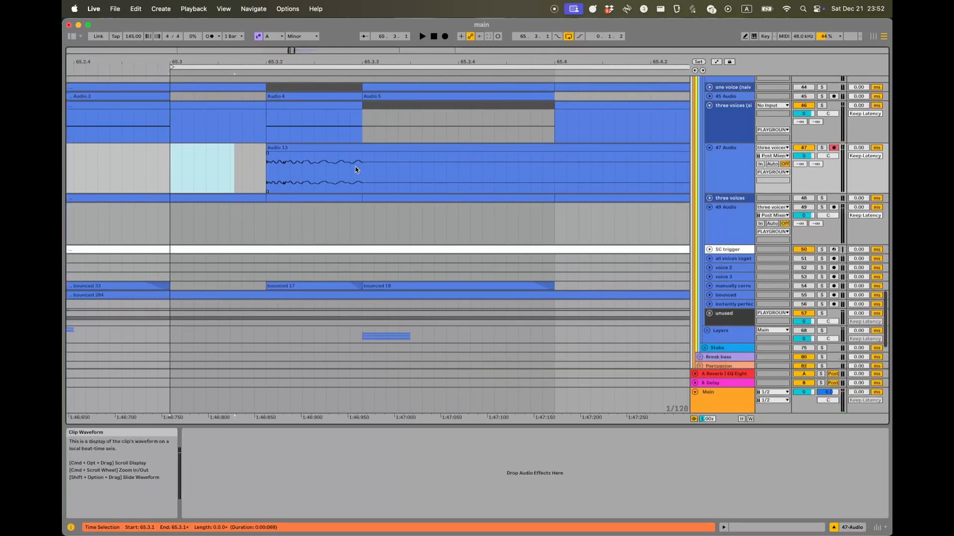
scroll(358, 169, "up", 3)
scroll(386, 159, "left", 1)
left_click(227, 126)
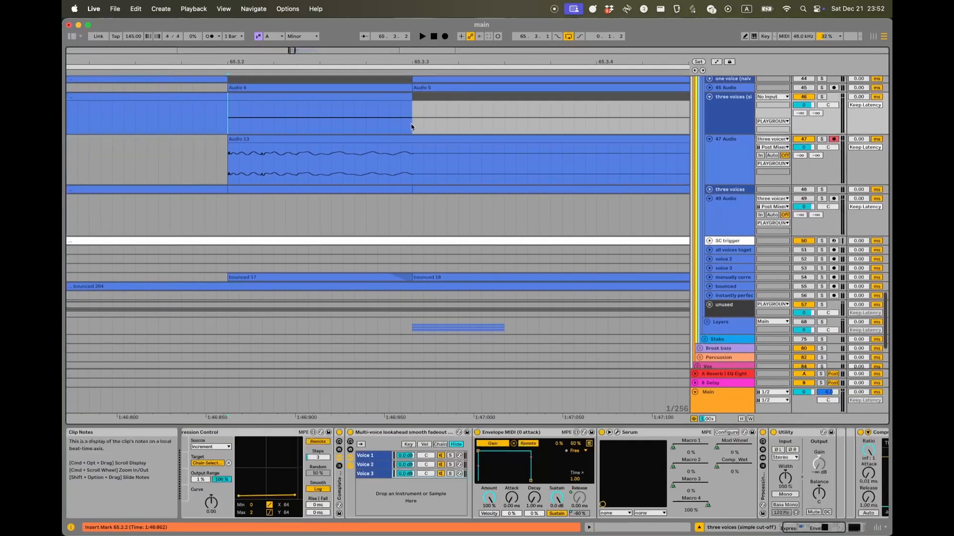
left_click(412, 161)
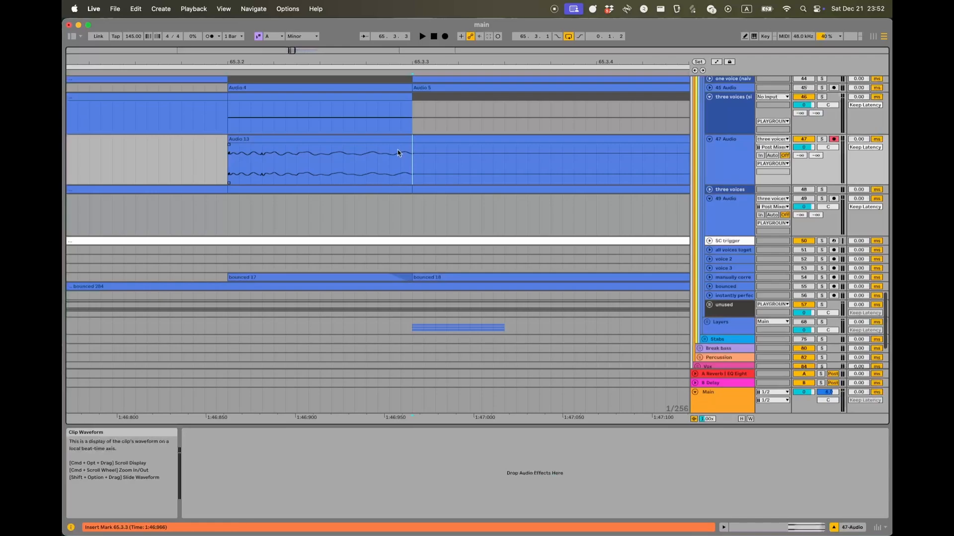
scroll(395, 144, "down", 2)
- Reactivate the second note clip at 65.3.3 and deactivate the first at 65.3.2 on three voices (simple cut-off)
left_click(314, 126)
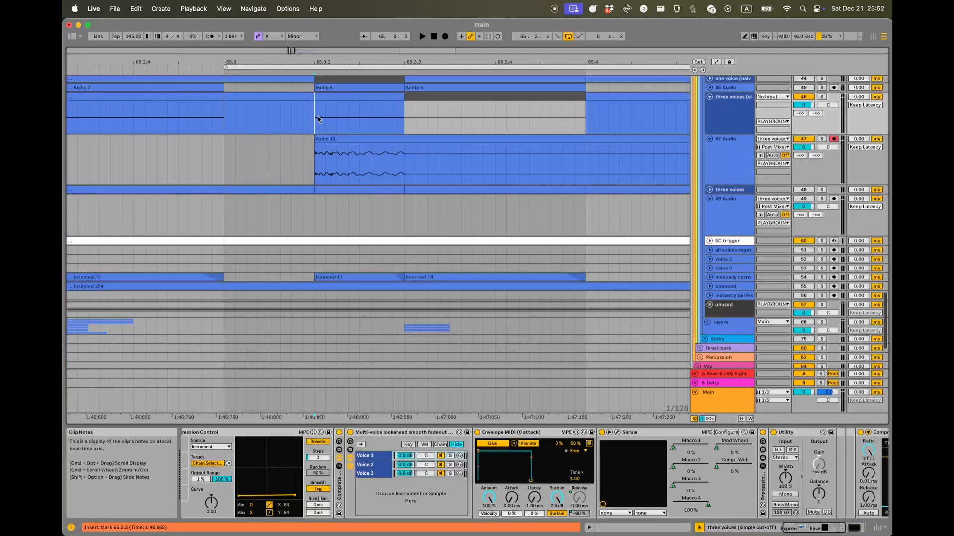
left_click(394, 97)
left_click(442, 97)
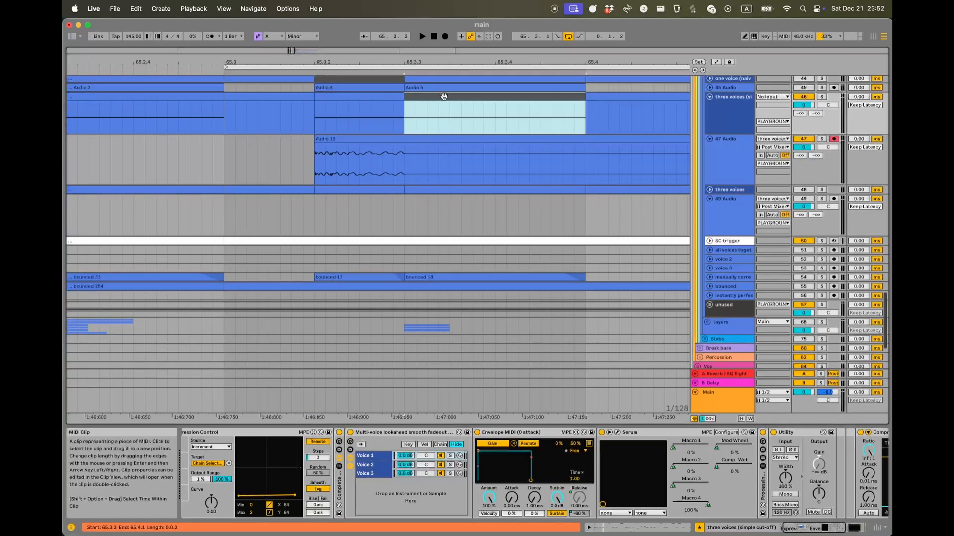
left_click(376, 99)
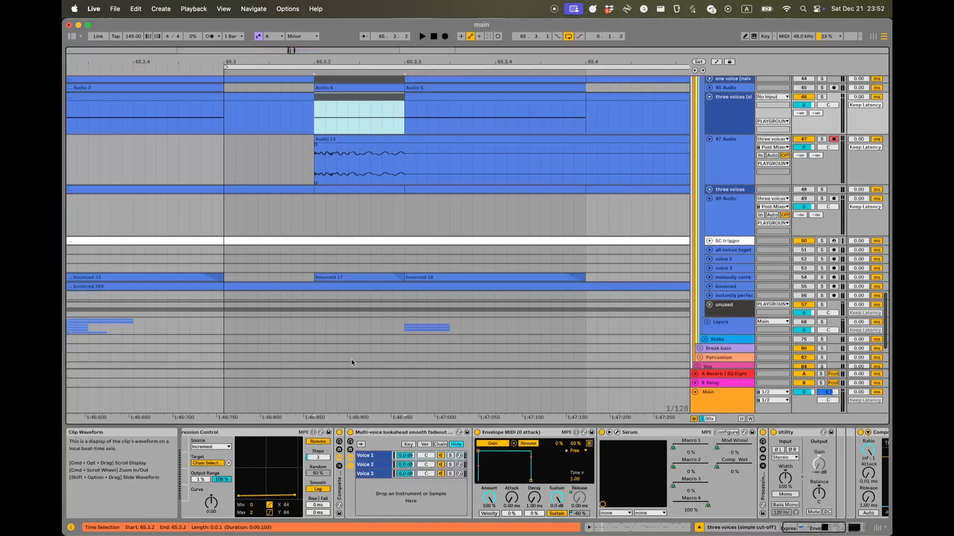
left_click(377, 455)
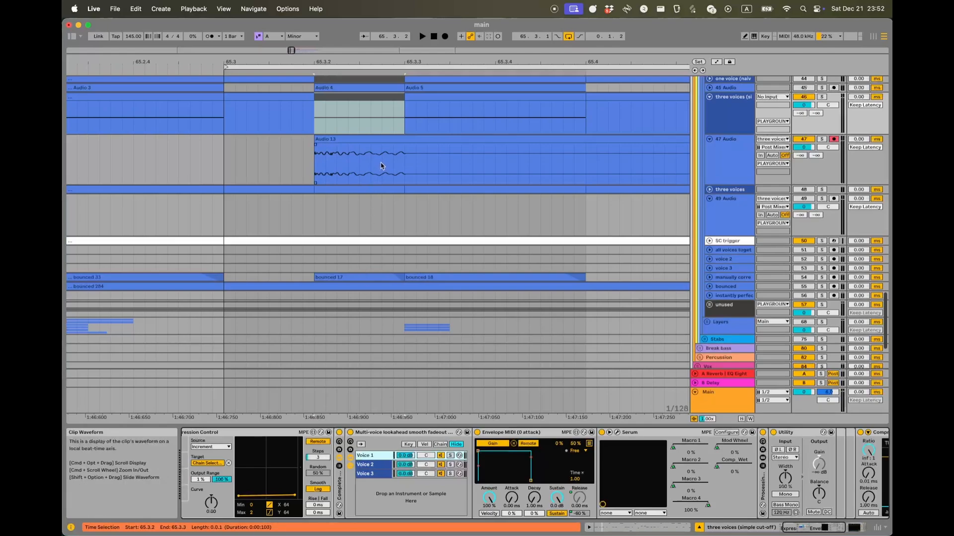
- Record the second note of three voices (simple cut-off) onto 47 Audio, starting at 65.3.3
left_click(410, 154)
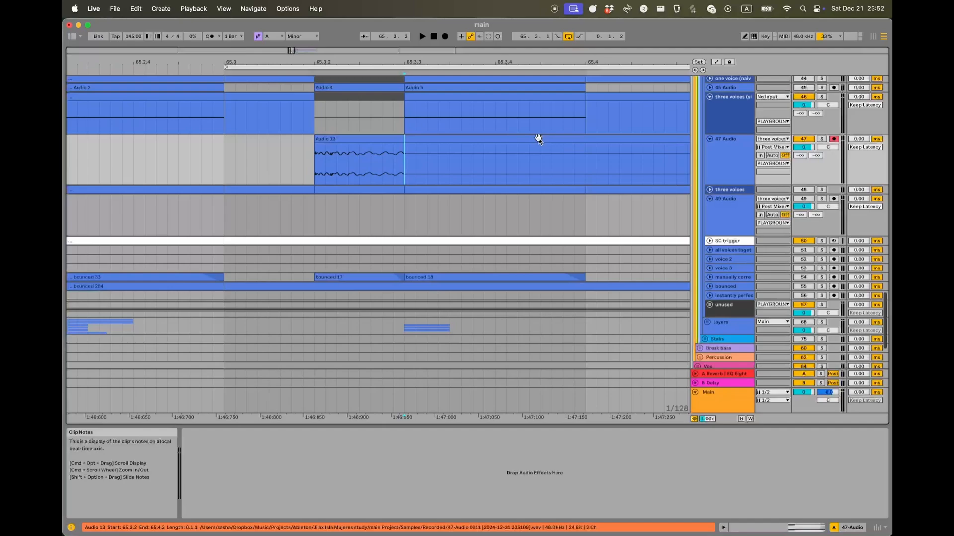
scroll(536, 138, "right", 5)
scroll(537, 139, "up", 1)
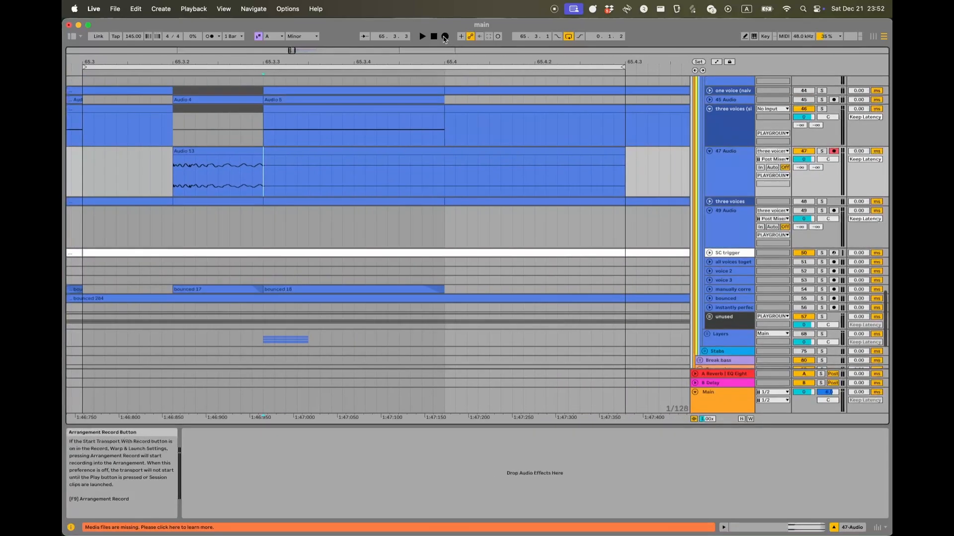
left_click(329, 109)
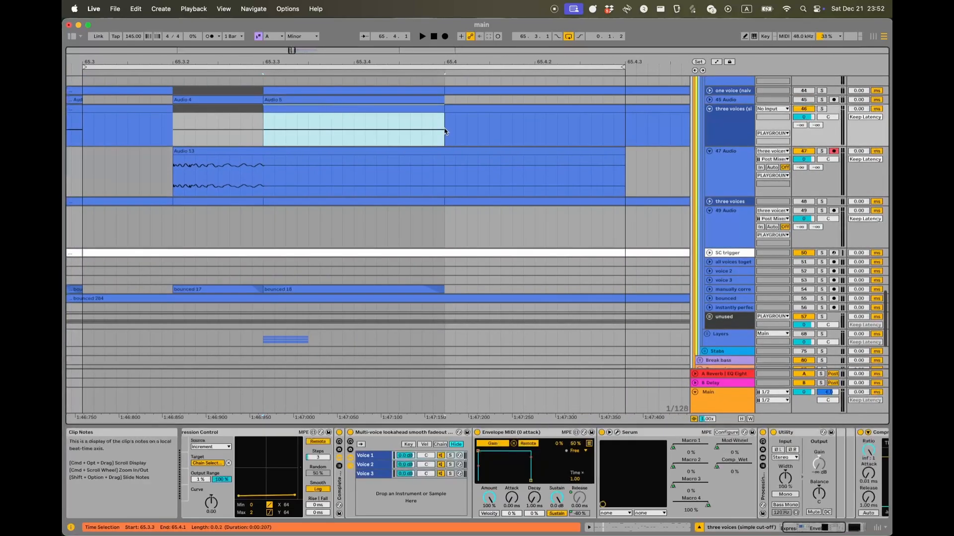
left_click(444, 130)
left_click(447, 171)
left_click(265, 173)
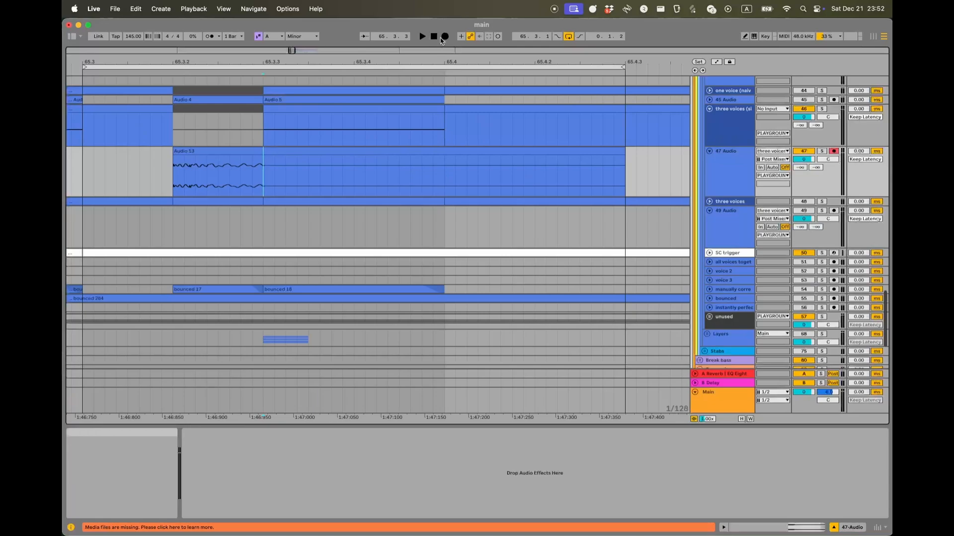
left_click(445, 36)
key("space")
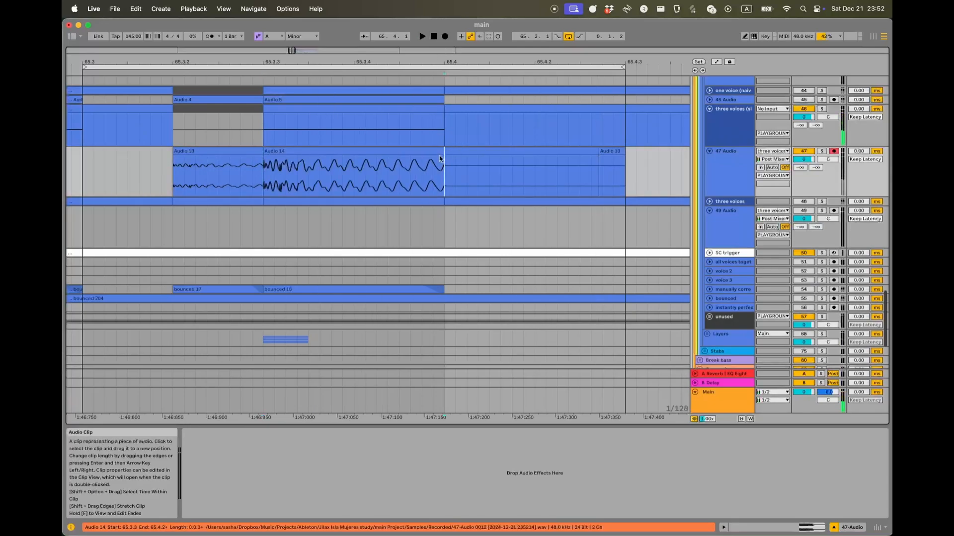
- Compare both recorded notes on 47 Audio with their note clips and inspect the Audio 13 and Audio 14 junction at 65.3.3 closely
scroll(430, 152, "left", 2)
scroll(429, 152, "down", 1)
left_click(328, 104)
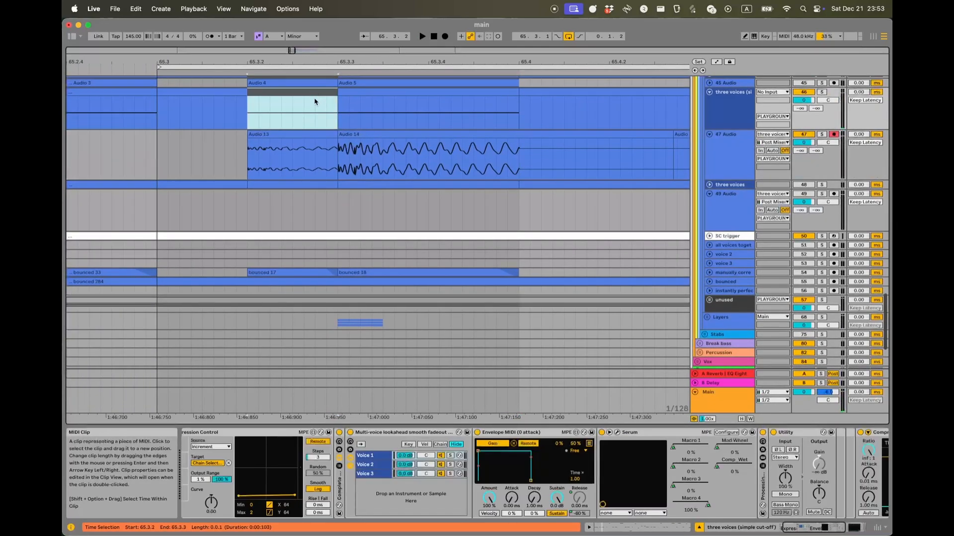
scroll(356, 117, "left", 2)
scroll(355, 117, "up", 1)
scroll(356, 117, "up", 1)
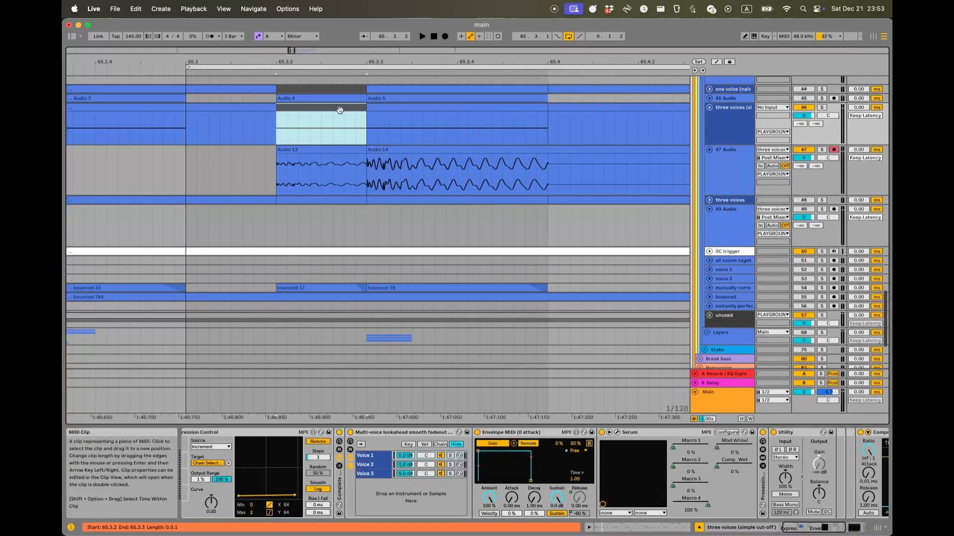
left_click(400, 127)
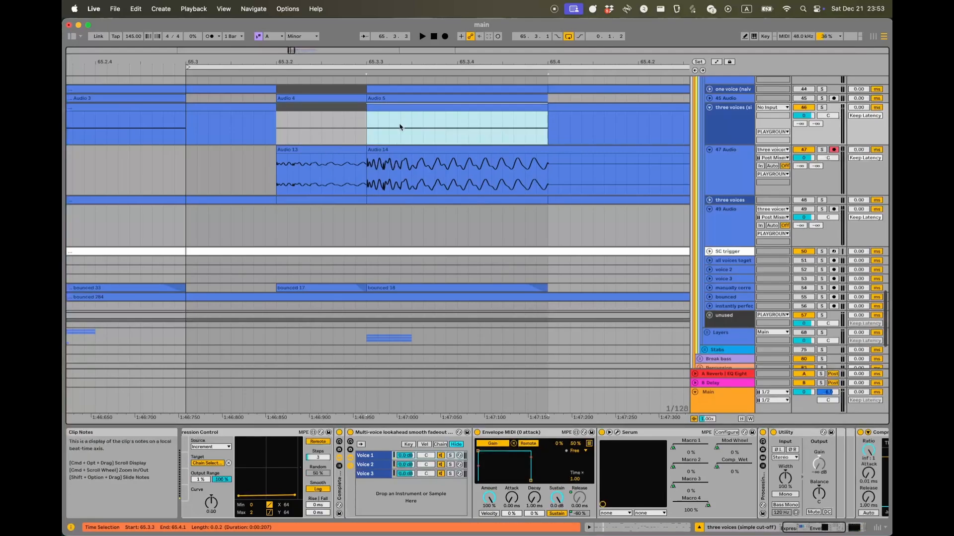
scroll(389, 135, "left", 2)
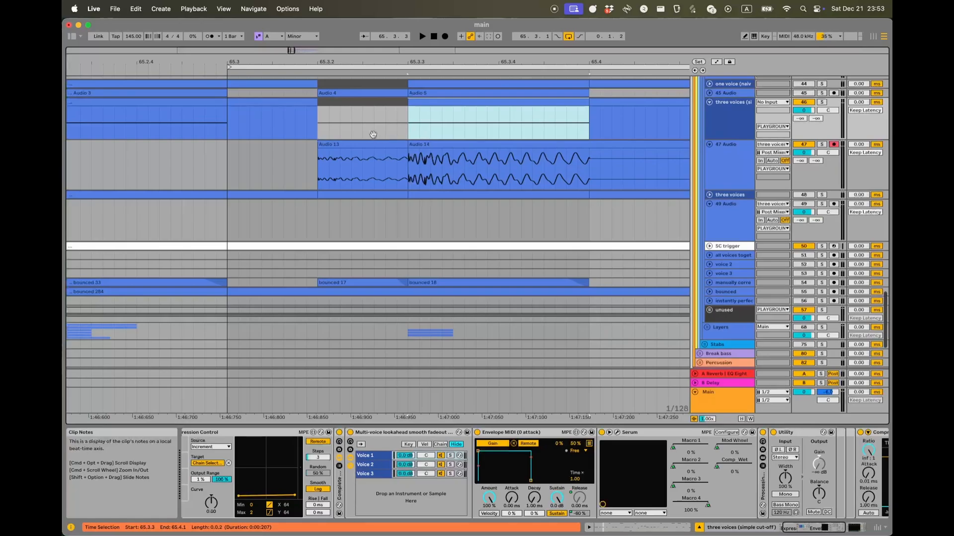
scroll(373, 134, "down", 15)
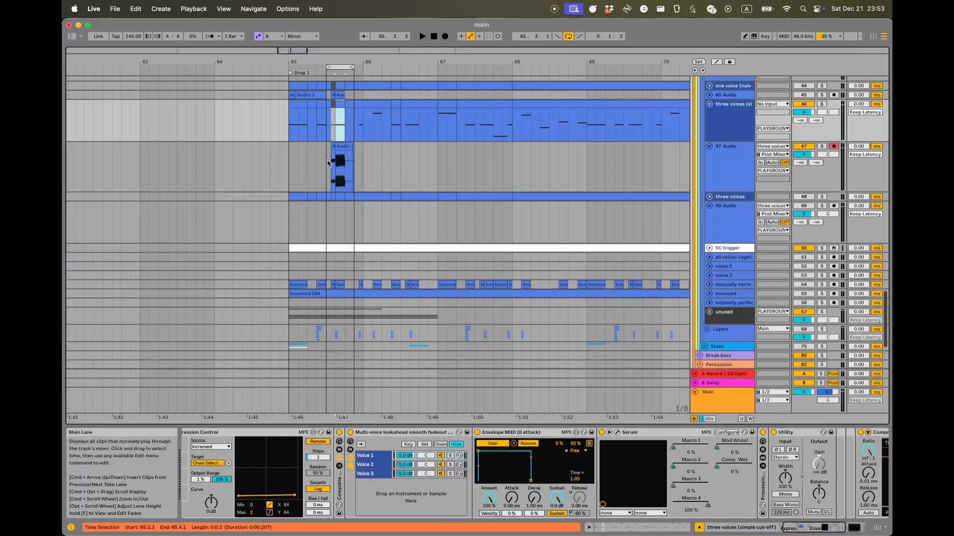
scroll(328, 162, "up", 10, "super")
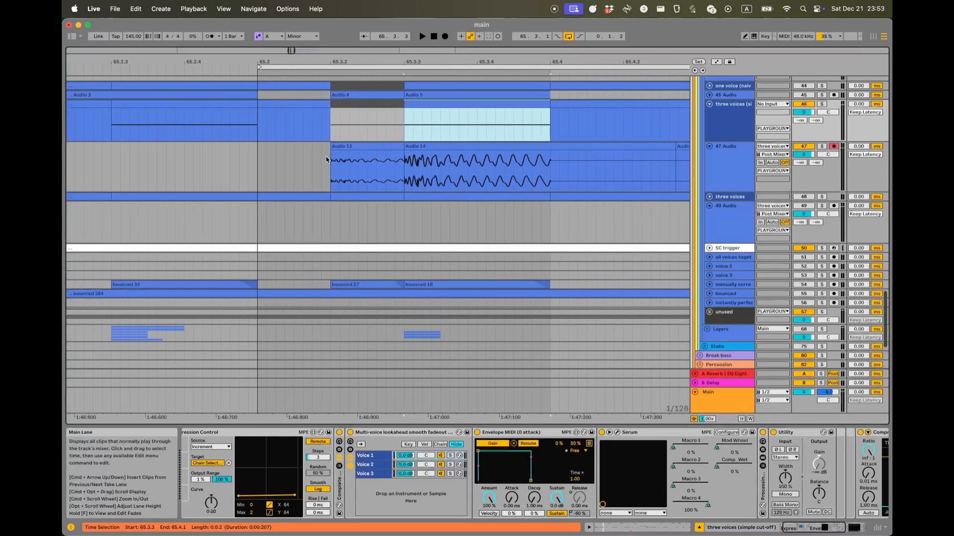
scroll(369, 171, "up", 3, "super")
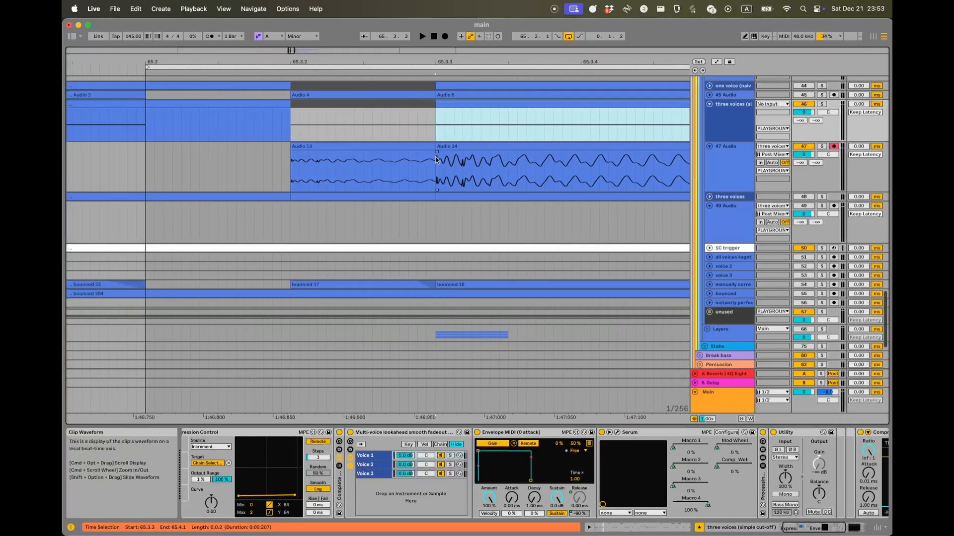
scroll(434, 155, "up", 6, "super")
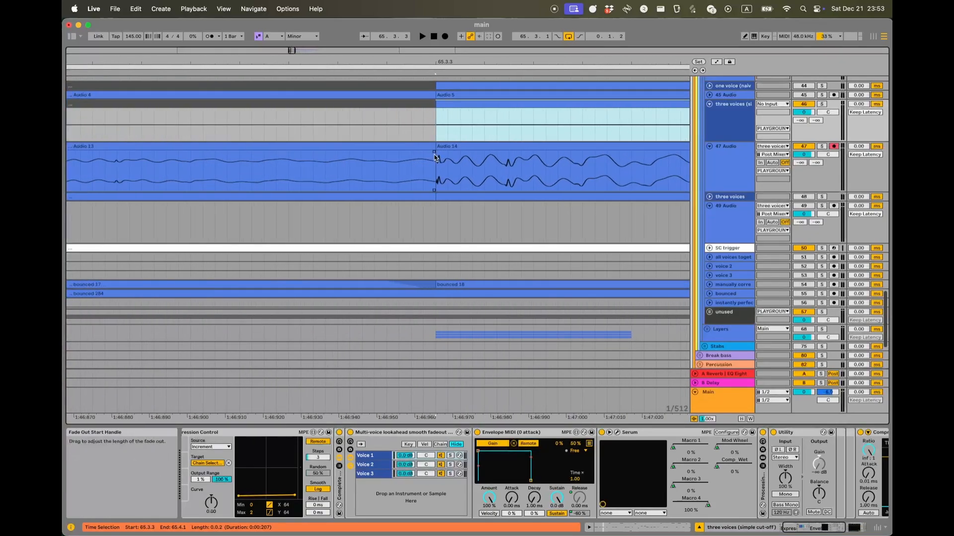
- Increase the height of the 47 Audio track to enlarge the waveforms around 65.3.3
mouse_move(435, 153)
left_mouse_down()
mouse_move(424, 154)
mouse_move(438, 155)
left_mouse_up()
scroll(436, 155, "down", 5, "super")
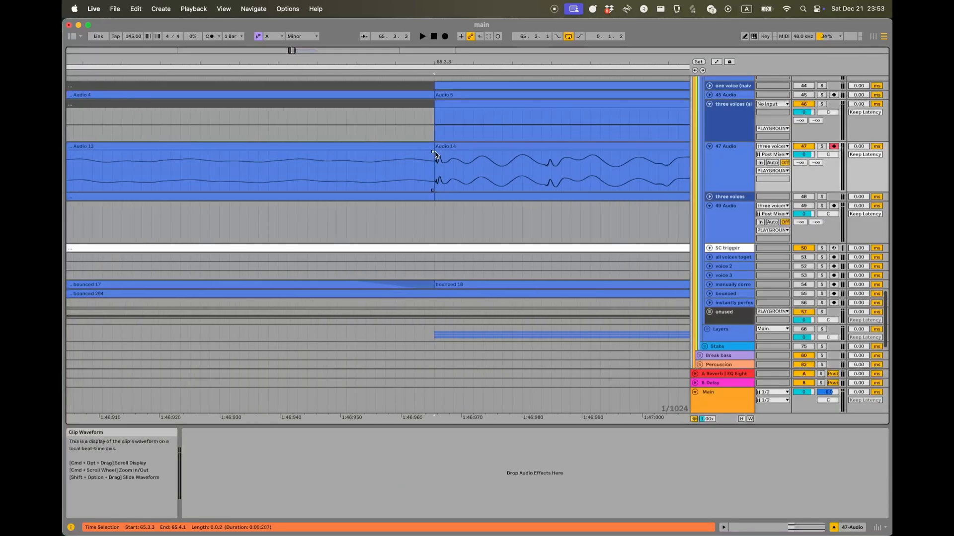
left_click_drag(728, 192, 727, 273)
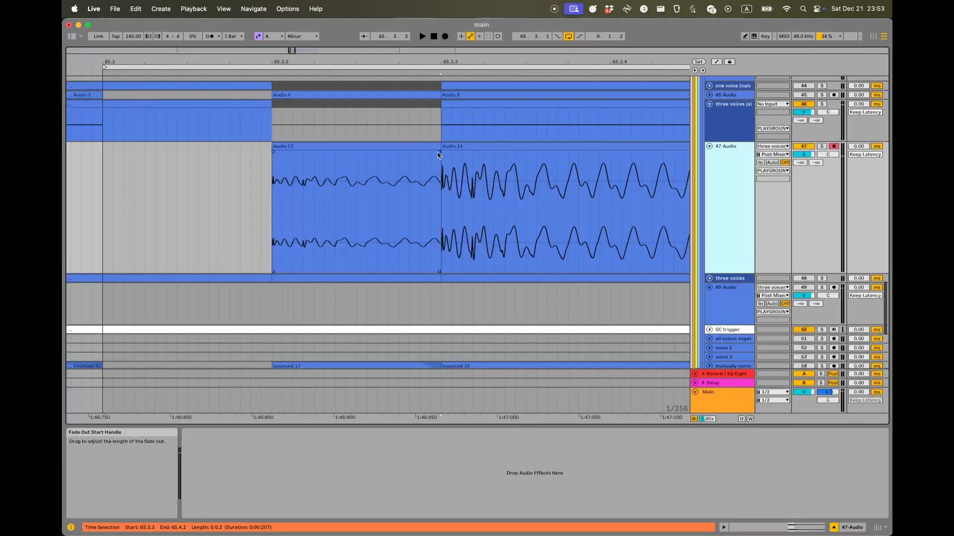
- Try a long and a shorter fade-out at the end of Audio 13, removing each one
mouse_move(438, 152)
left_mouse_down()
mouse_move(287, 158)
mouse_move(353, 159)
left_mouse_up()
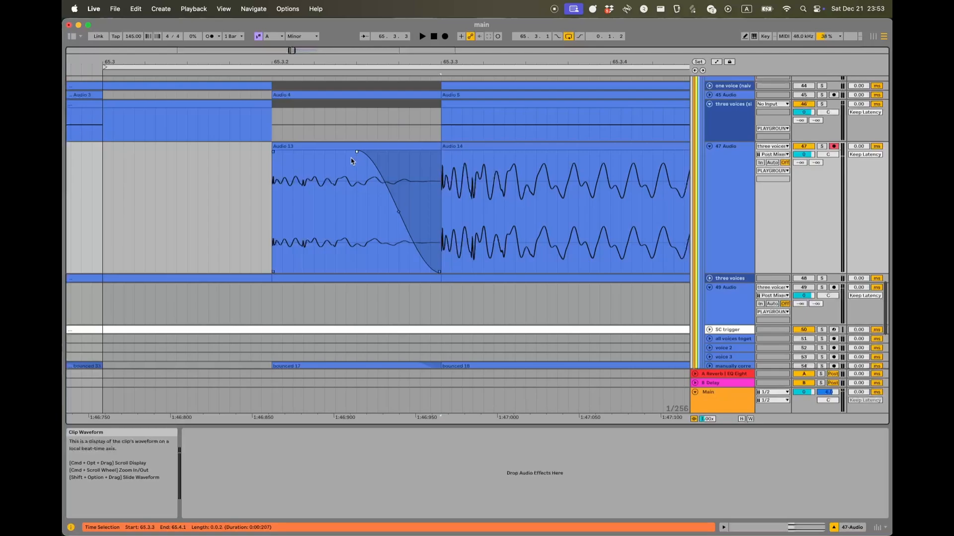
left_click_drag(356, 154, 446, 163)
left_click(401, 154)
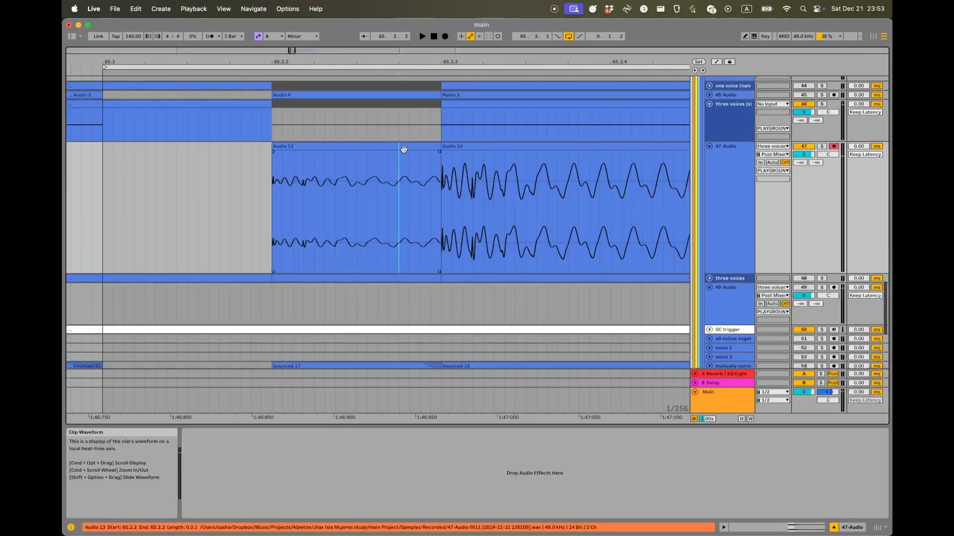
left_click(405, 147)
left_click(479, 145)
left_click(411, 155)
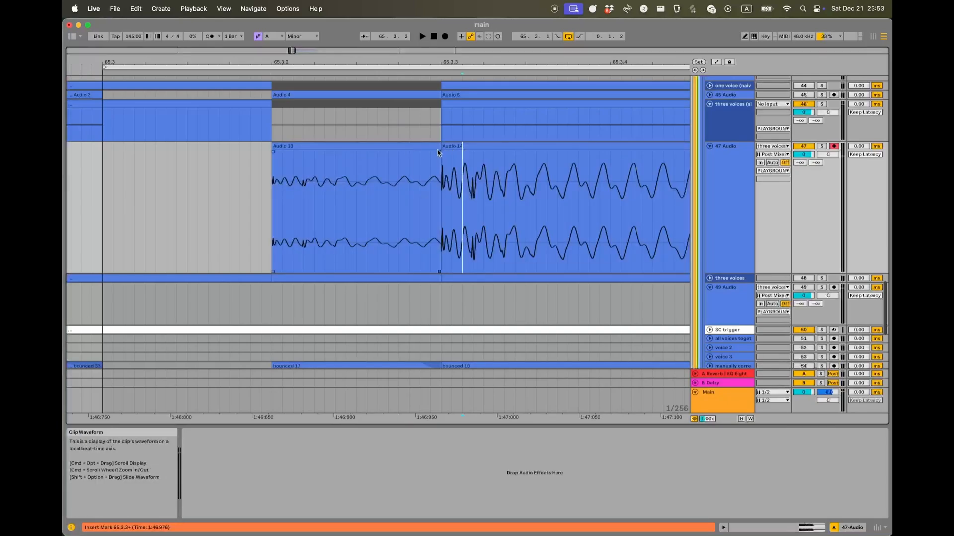
left_click_drag(441, 150, 435, 181)
left_click(472, 147)
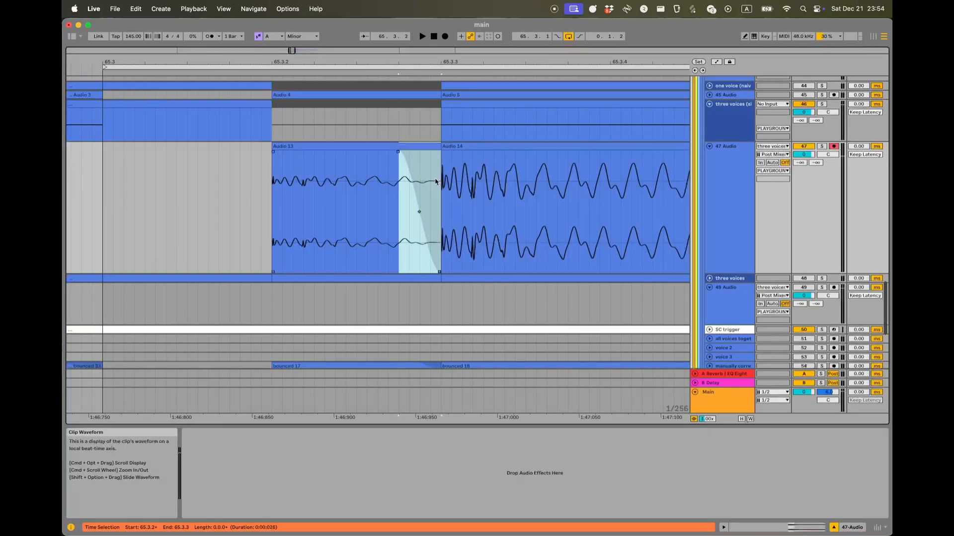
left_click_drag(398, 152, 444, 166)
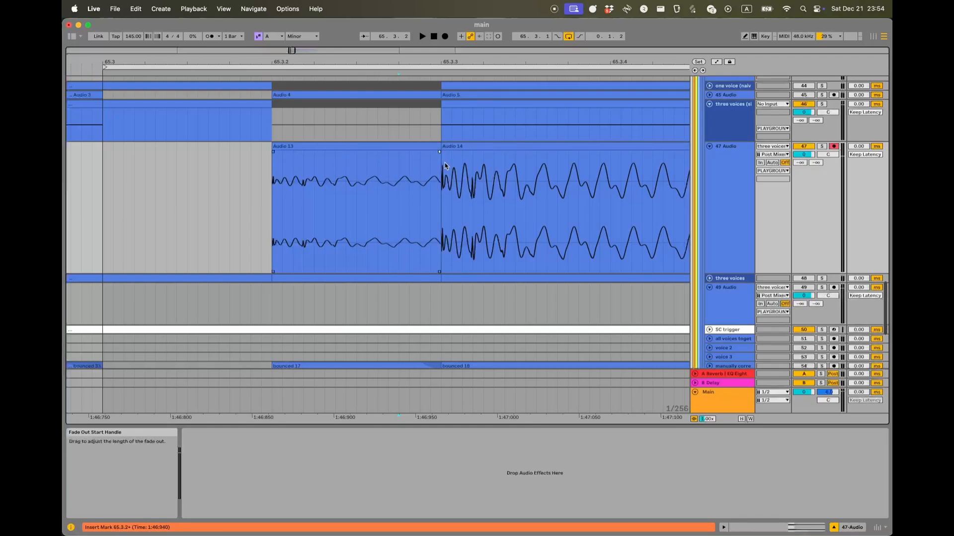
mouse_move(445, 166)
left_mouse_down()
mouse_move(374, 173)
mouse_move(402, 173)
mouse_move(381, 175)
mouse_move(393, 154)
mouse_move(444, 158)
left_mouse_up()
- Fade out Audio 13 on 47 Audio from about 1:46.900 to its end at 65.3.3
scroll(439, 180, "up", 5)
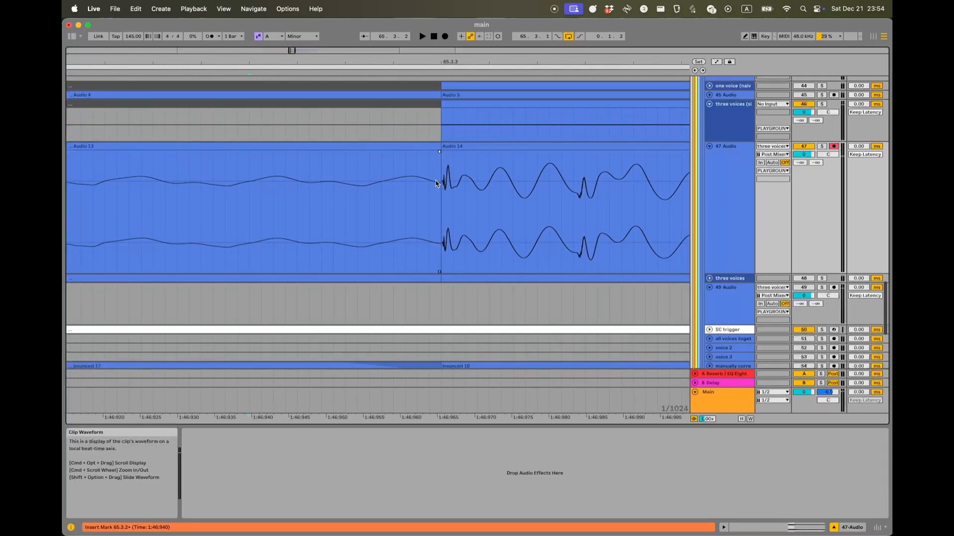
scroll(436, 183, "down", 5)
left_click_drag(439, 152, 338, 158)
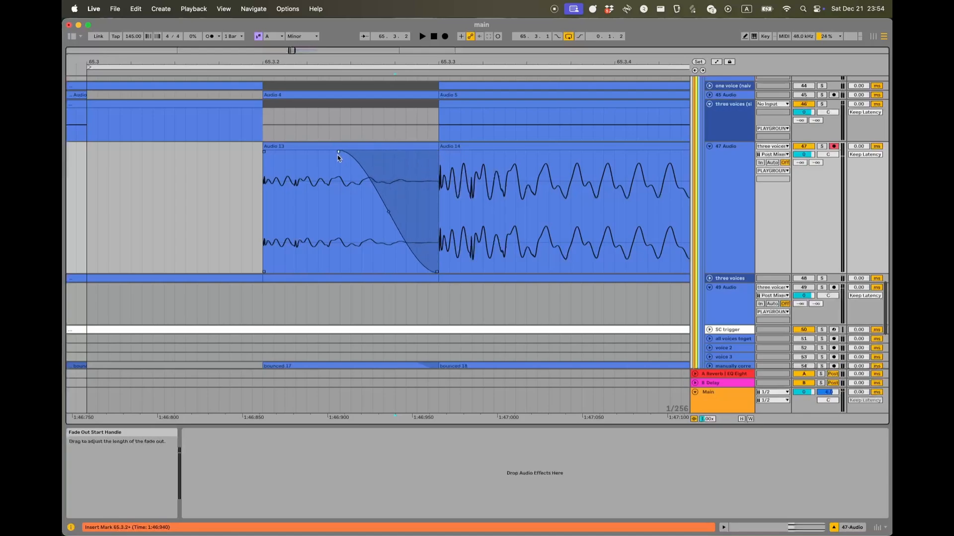
- Split Audio 14 at 65.4.1 and add a fade-out of about 25 ms to the end of its first part
scroll(453, 182, "down", 5)
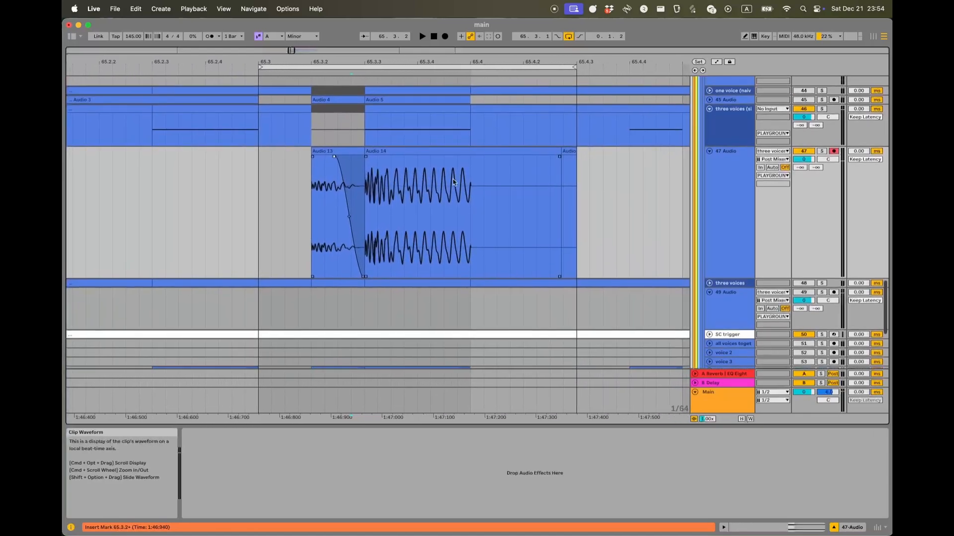
scroll(469, 184, "up", 4)
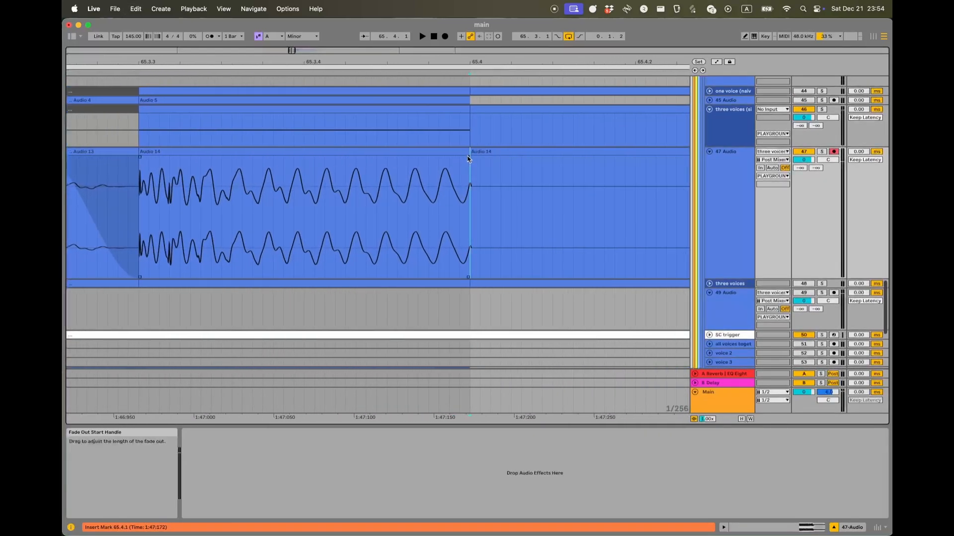
left_click_drag(468, 158, 428, 158)
scroll(456, 158, "down", 5)
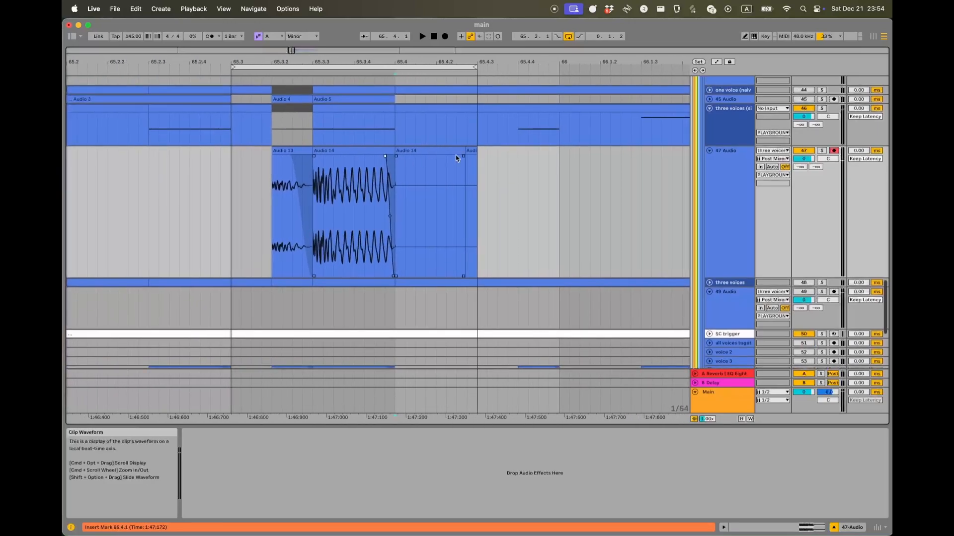
scroll(520, 181, "up", 5)
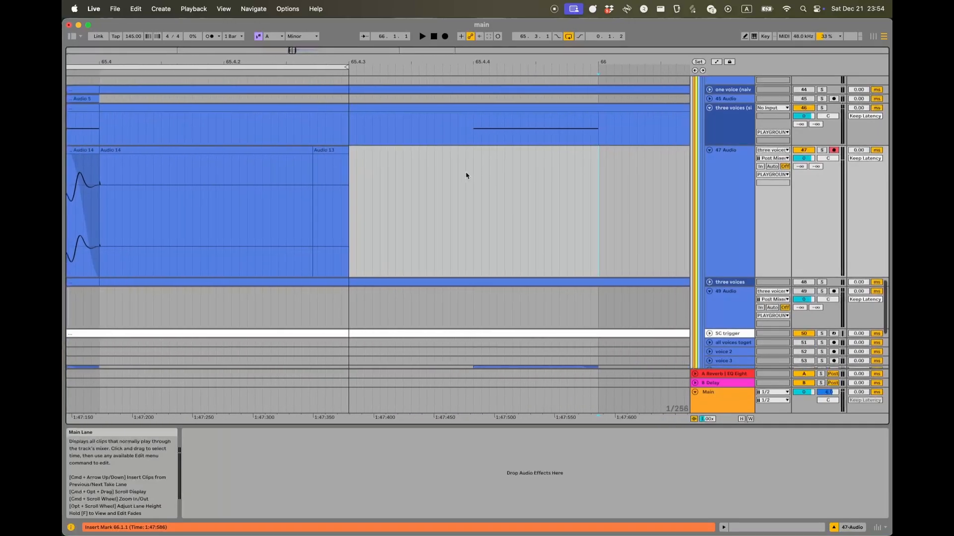
scroll(466, 176, "down", 5)
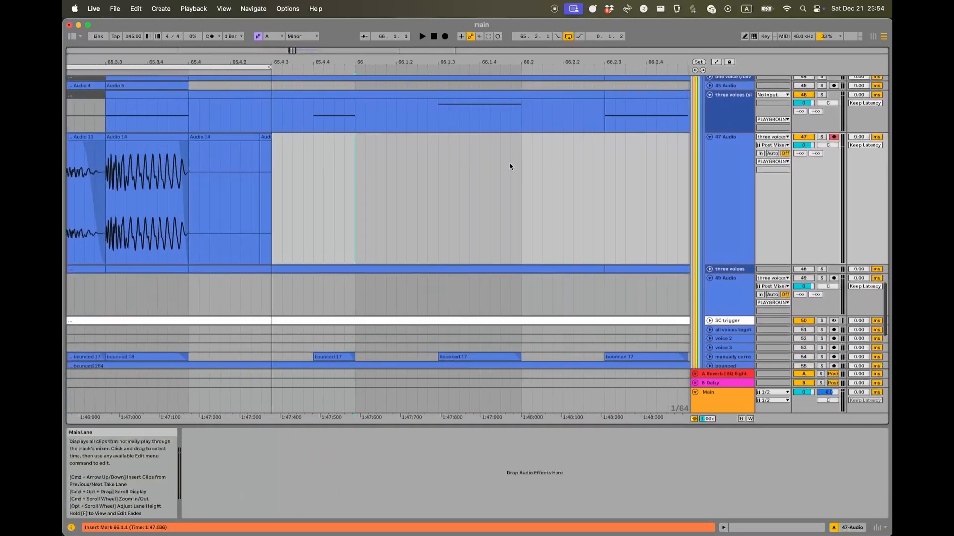
scroll(304, 178, "left", 8)
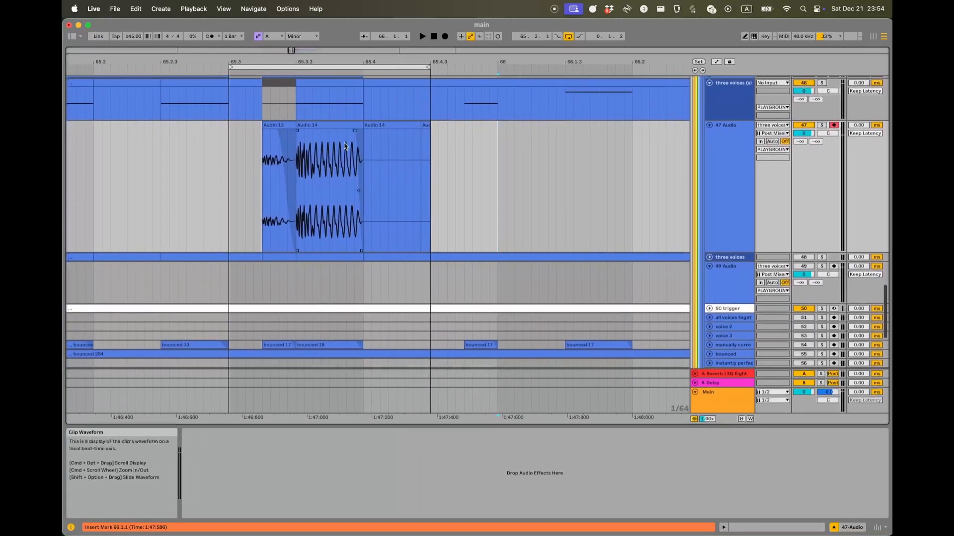
- Readjust the fade-out of Audio 13 on 47 Audio to about 40 ms, ending at 65.3.3
scroll(322, 149, "left", 6)
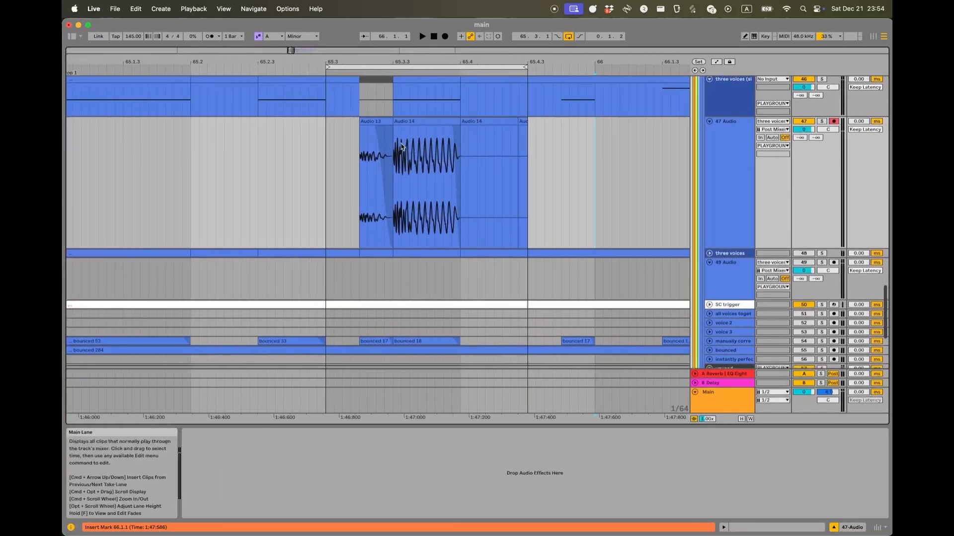
mouse_move(413, 127)
left_mouse_down()
mouse_move(376, 136)
mouse_move(427, 133)
mouse_move(374, 140)
mouse_move(410, 136)
mouse_move(398, 130)
left_mouse_up()
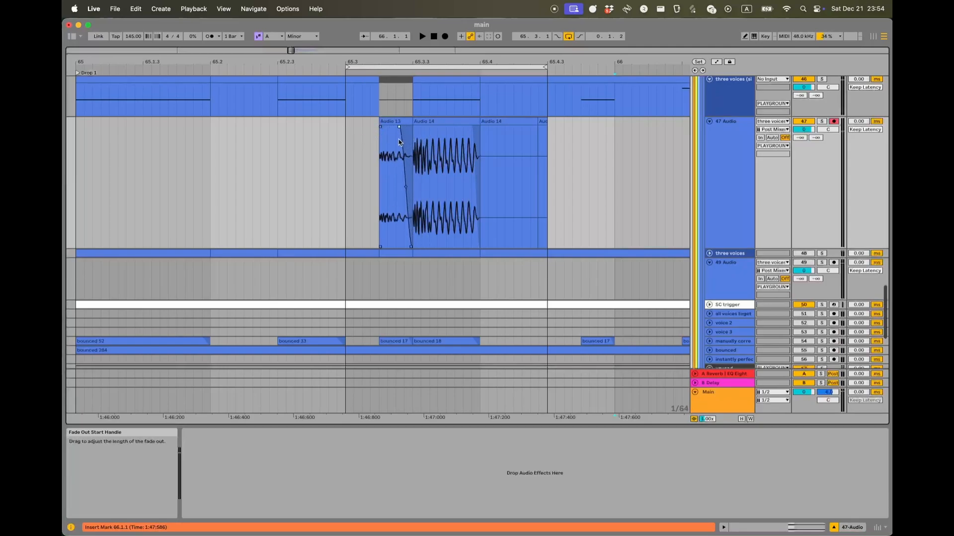
scroll(408, 150, "left", 3)
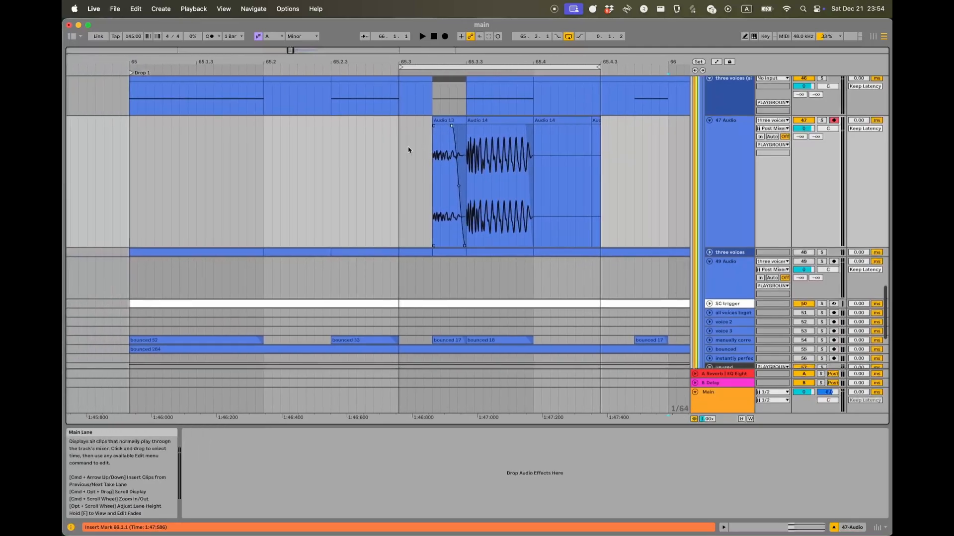
scroll(408, 150, "down", 4)
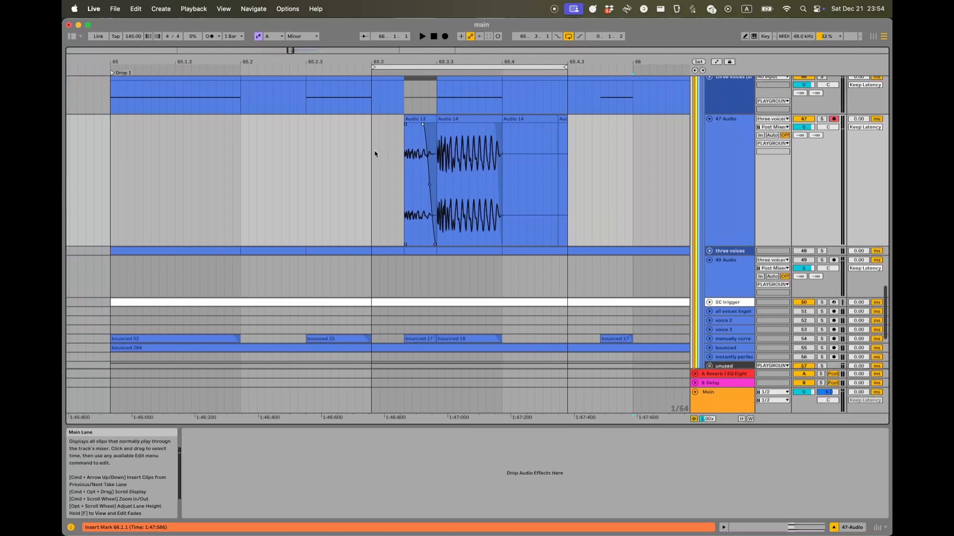
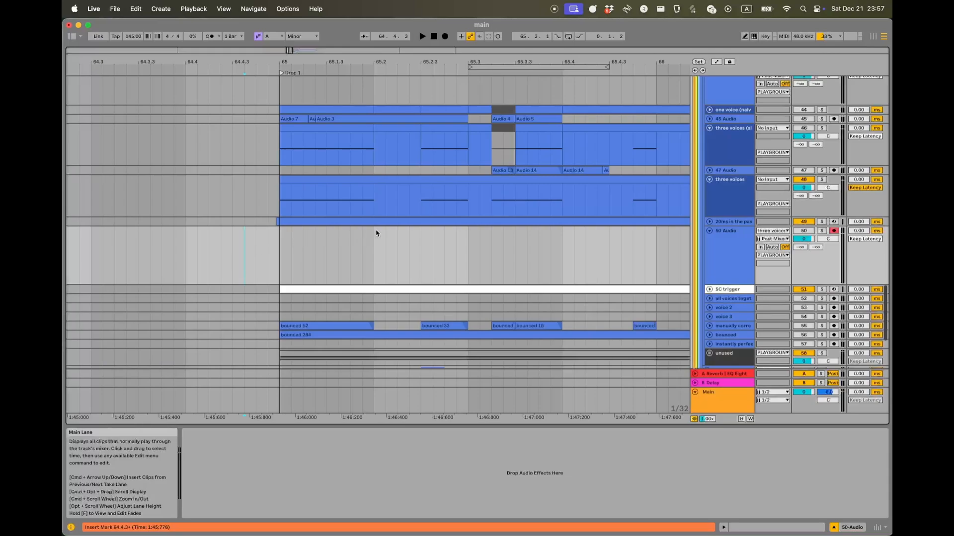
- Mark the span from 65.1.4 to 65.2.1 on 50 Audio and place the insert marker at 65.2.1
left_click(375, 243)
left_click_drag(357, 244, 374, 243)
left_click(374, 244)
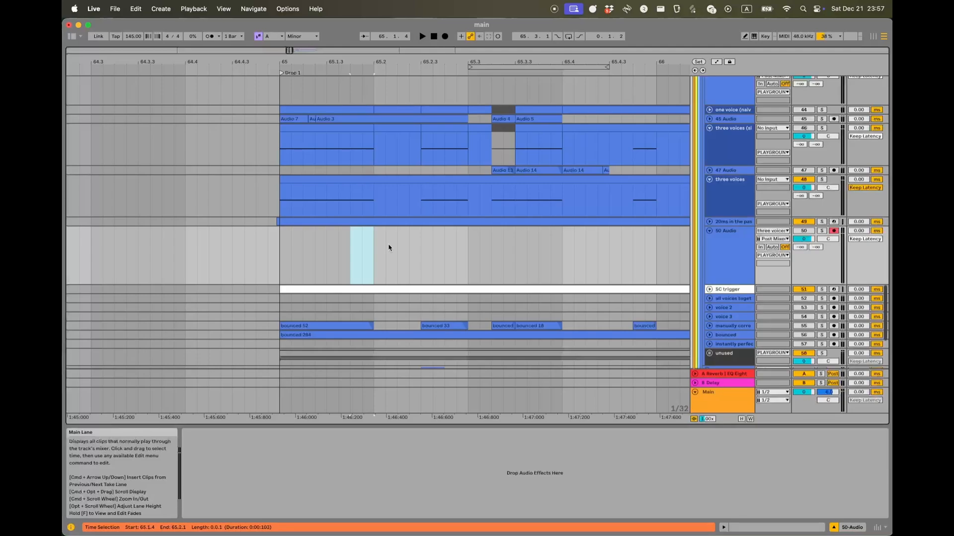
scroll(348, 245, "right", 5)
scroll(347, 245, "down", 2)
left_click(283, 252)
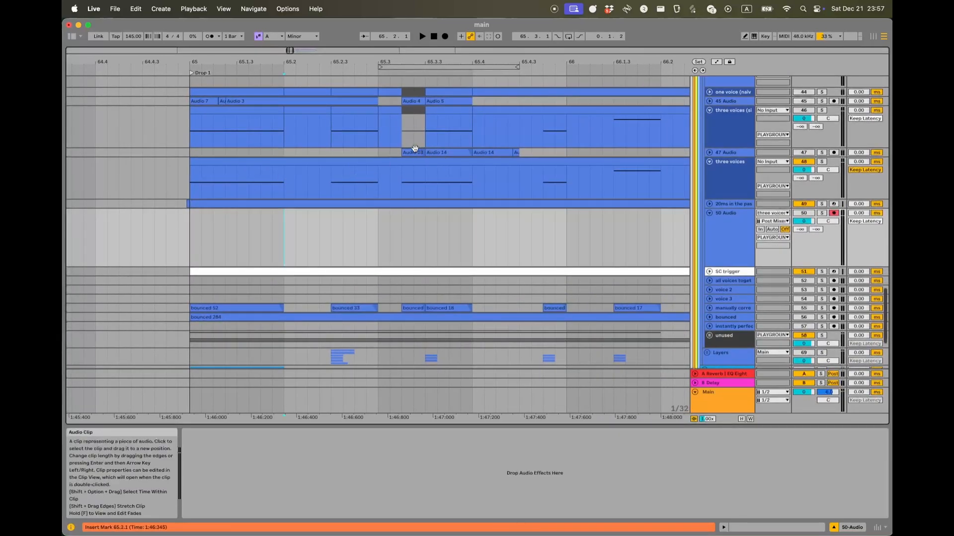
- Record the three voices output onto 50 Audio from 65.1.1 to just past 66.1.2
left_click(188, 249)
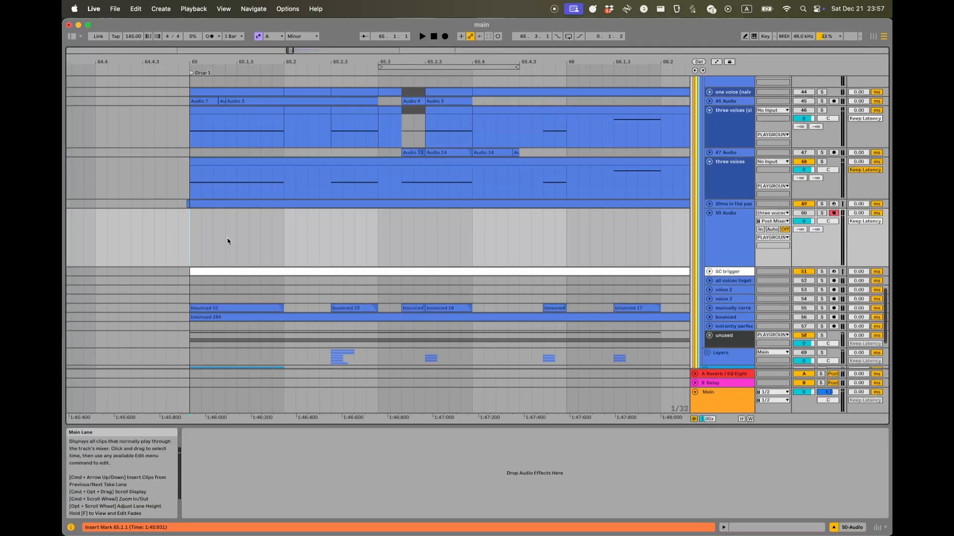
scroll(267, 242, "down", 2)
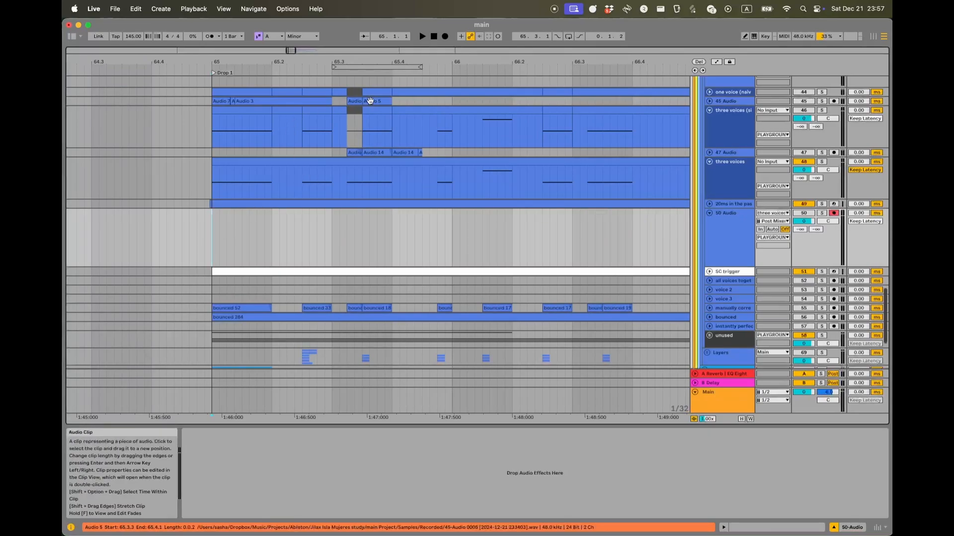
left_click(446, 36)
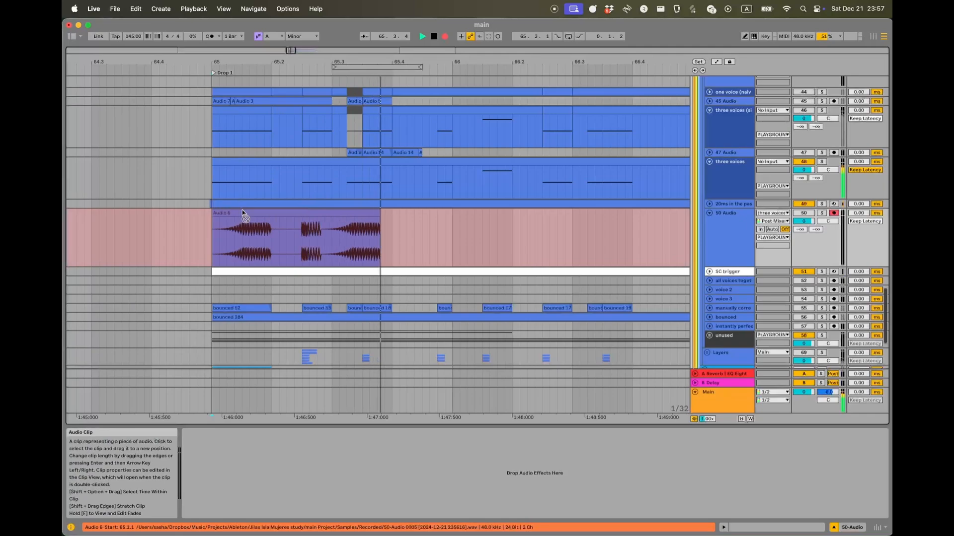
key("space")
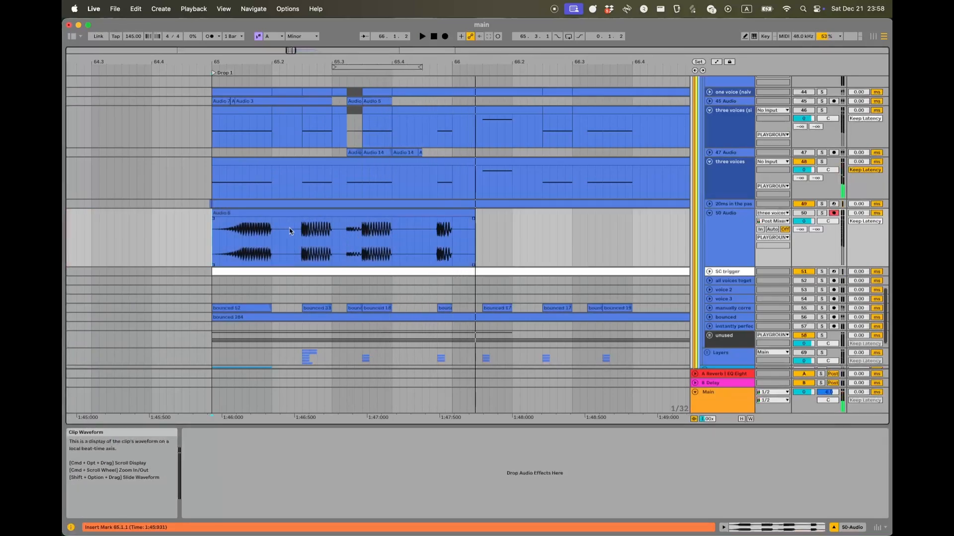
- Enlarge the 50 Audio track and examine how the recorded note in Audio 6 ends at 65.3
scroll(331, 230, "up", 2)
scroll(330, 229, "up", 10)
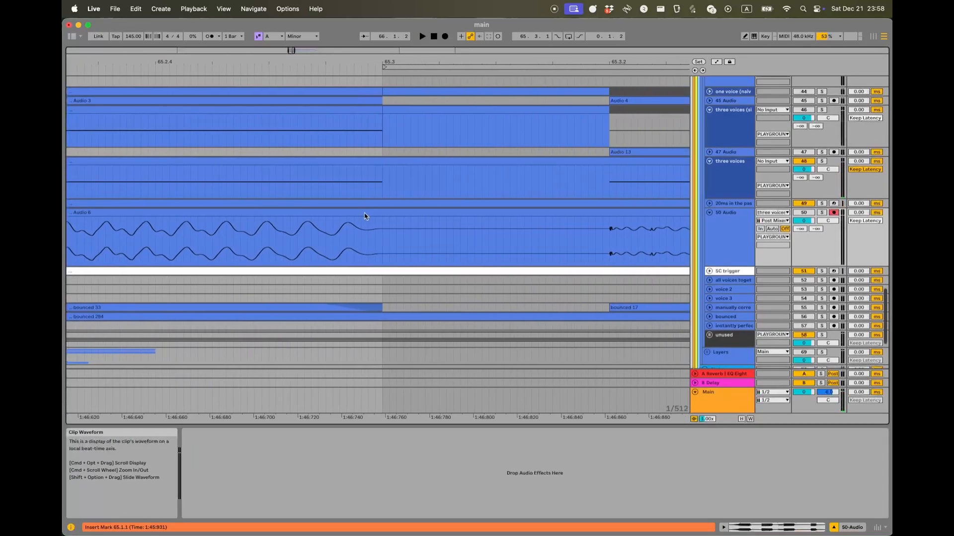
scroll(396, 232, "up", 5)
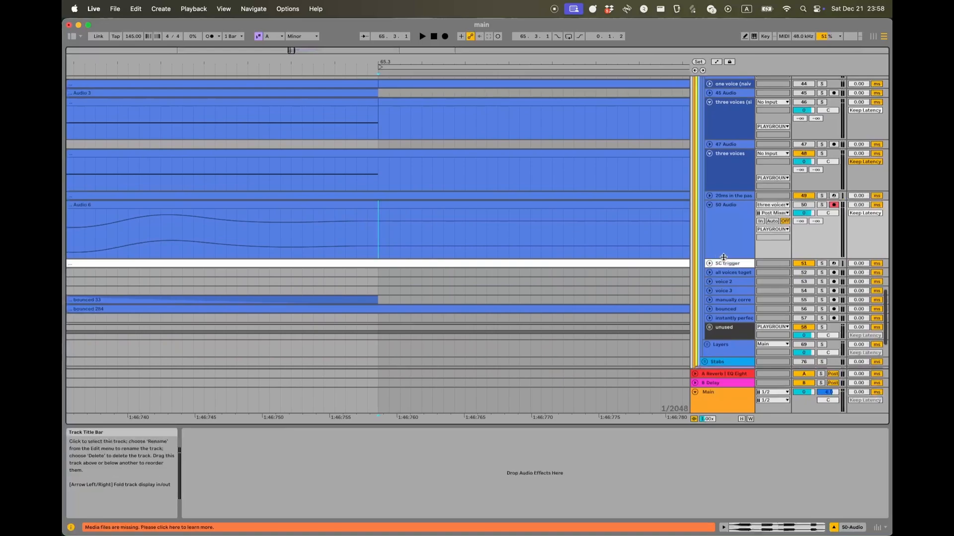
left_click_drag(715, 259, 716, 378)
scroll(361, 271, "up", 5)
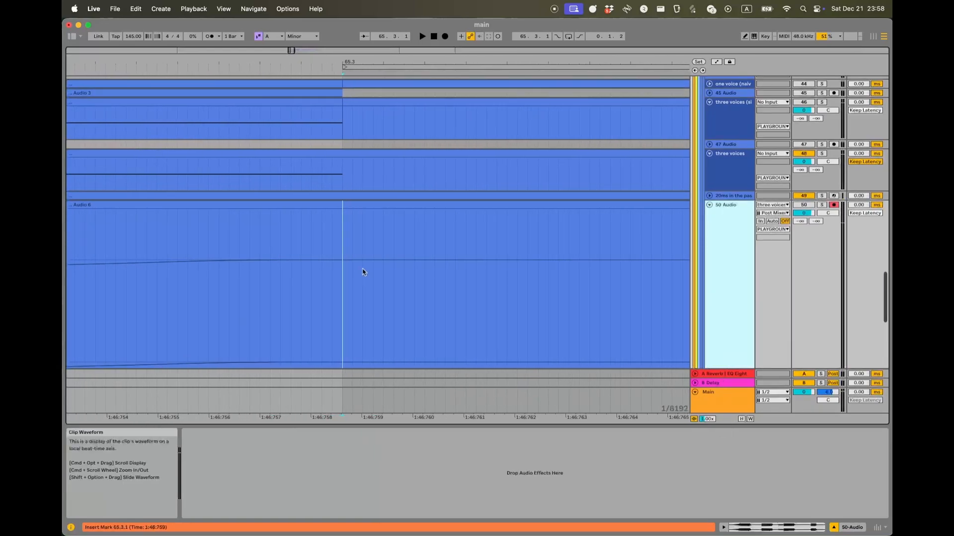
scroll(309, 252, "down", 8)
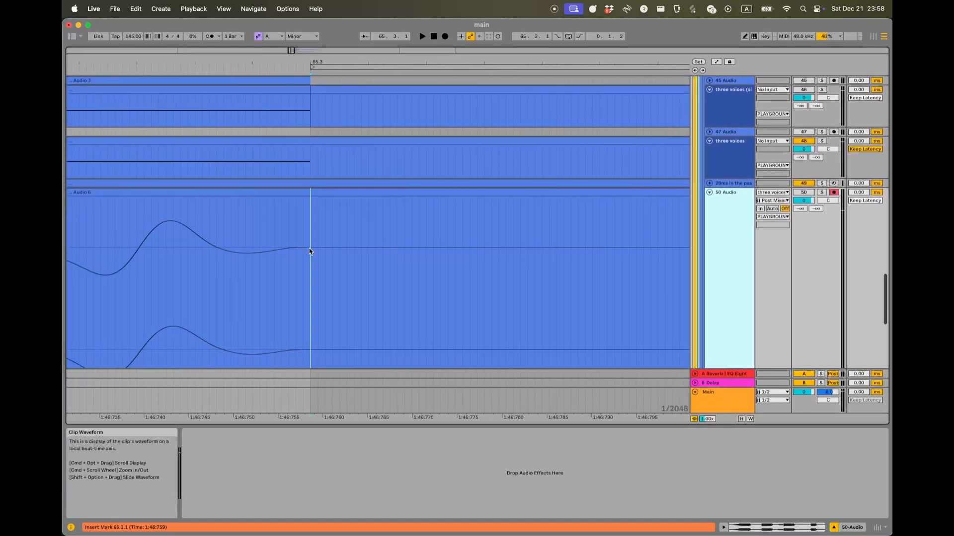
scroll(318, 250, "down", 5)
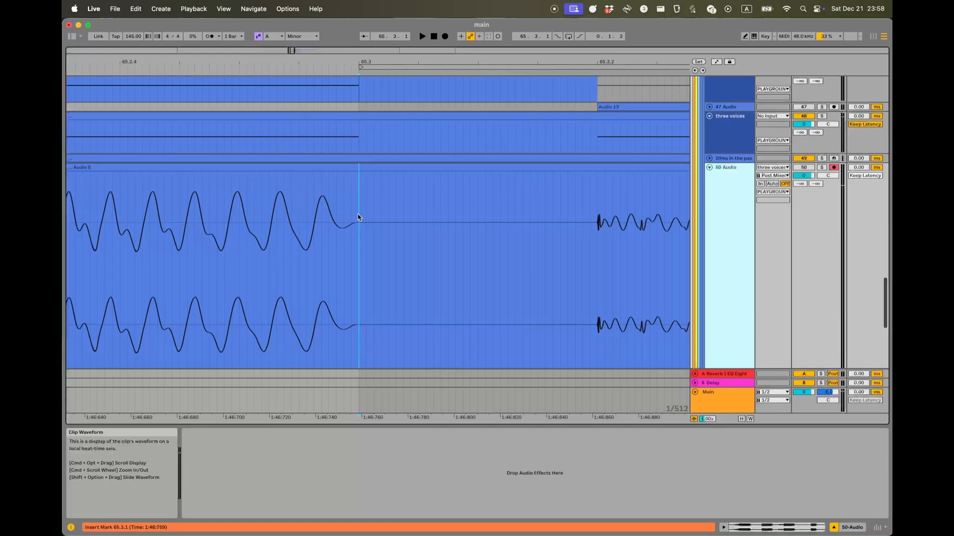
scroll(367, 222, "left", 3)
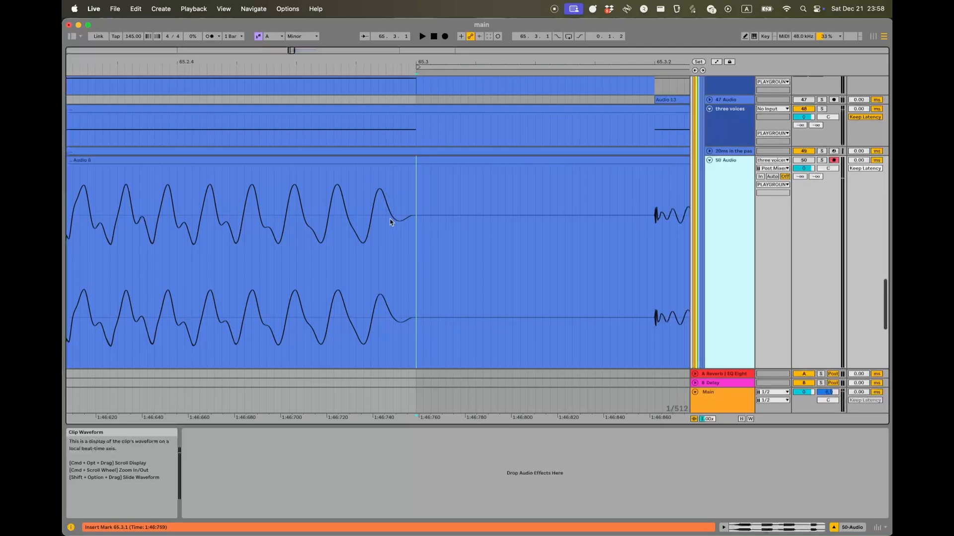
- Examine the Audio 6 waveform at the note endings at 65.3.3, 65.4 and 66
scroll(416, 219, "down", 5)
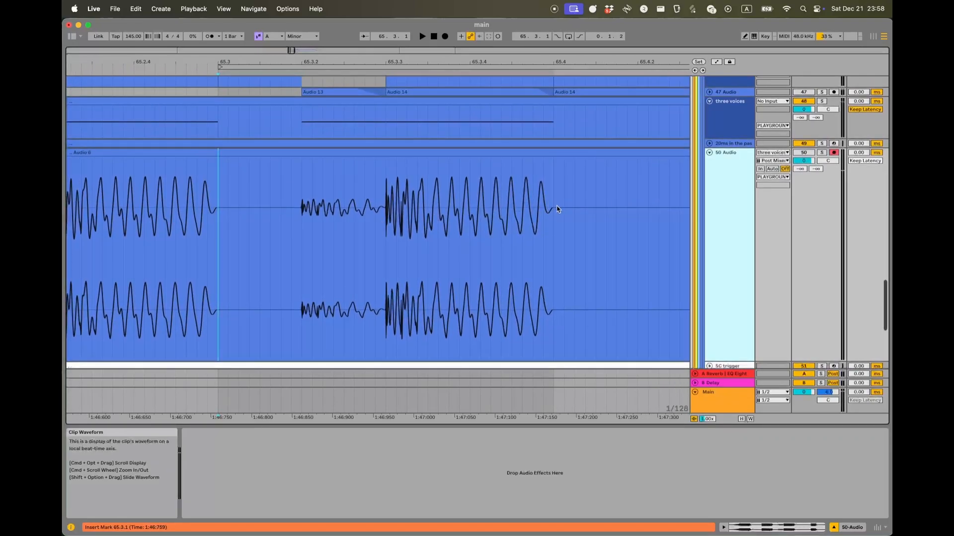
scroll(372, 214, "up", 2)
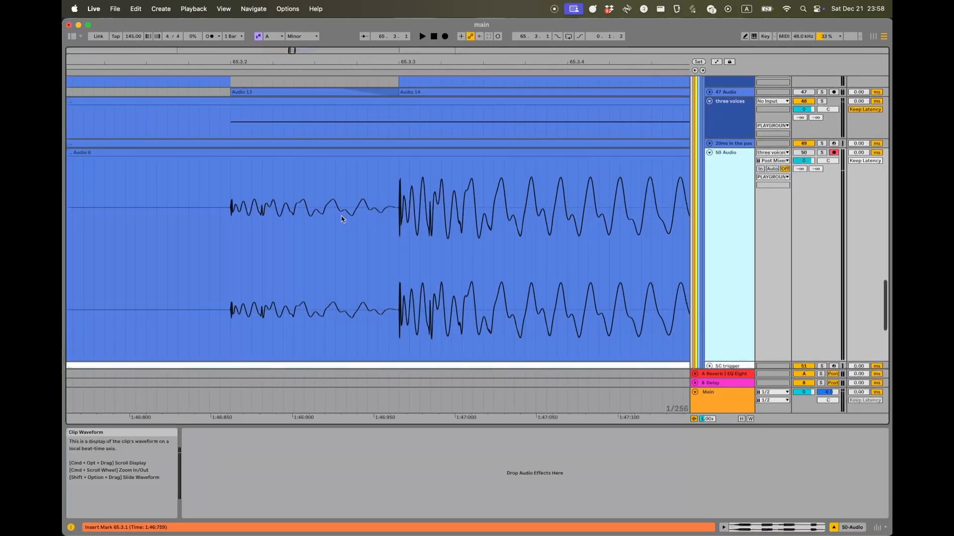
scroll(383, 215, "down", 4)
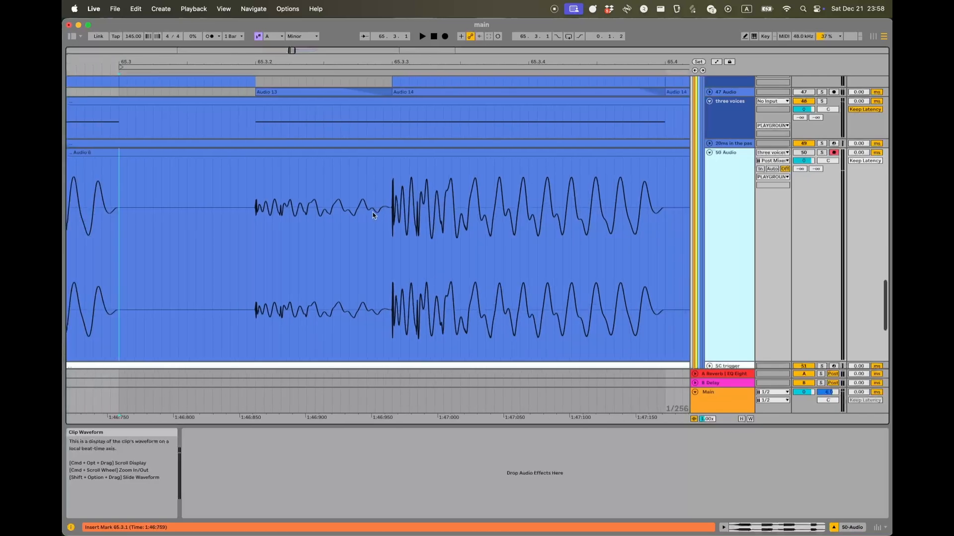
scroll(536, 218, "up", 2)
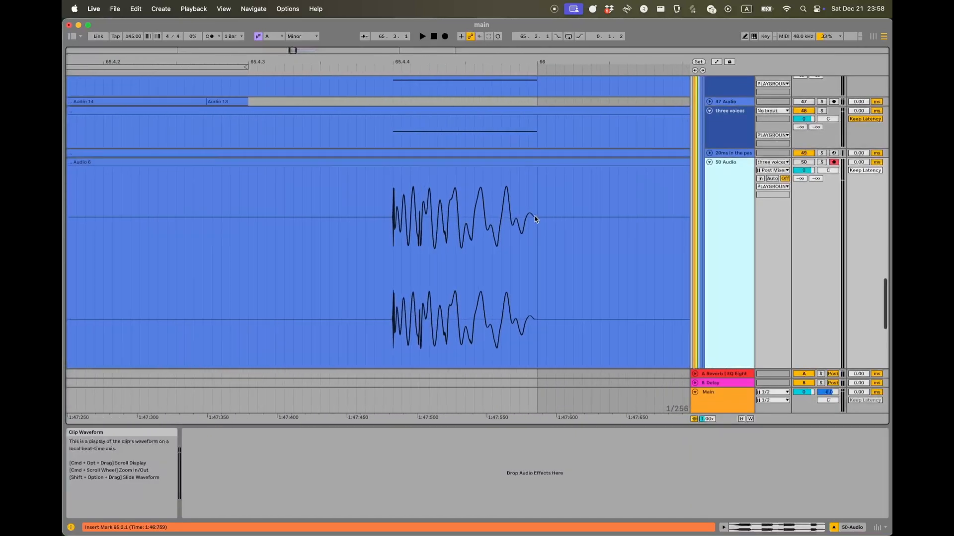
scroll(532, 217, "down", 6)
- Delete the Audio 6 recording from 50 Audio and reduce the track's height
left_click(380, 162)
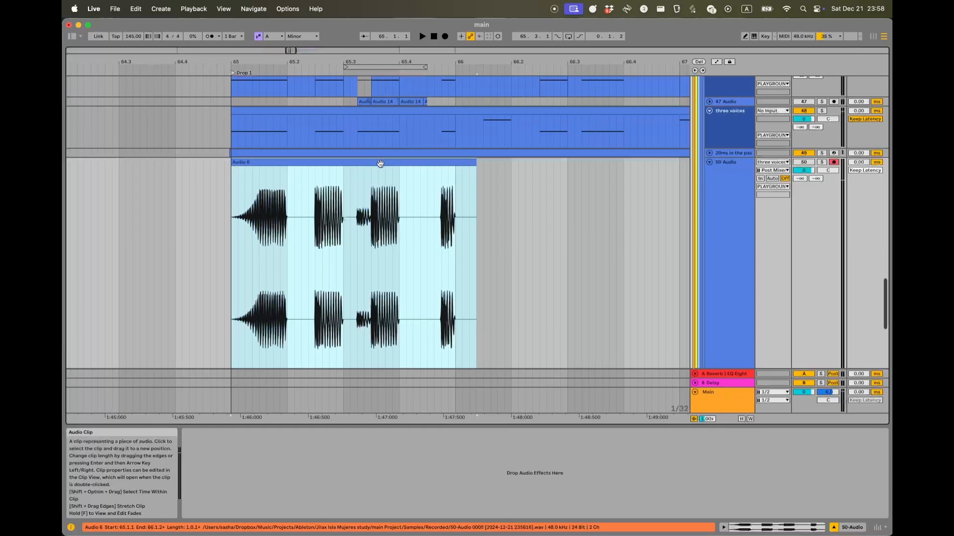
key("Delete")
left_click(185, 231)
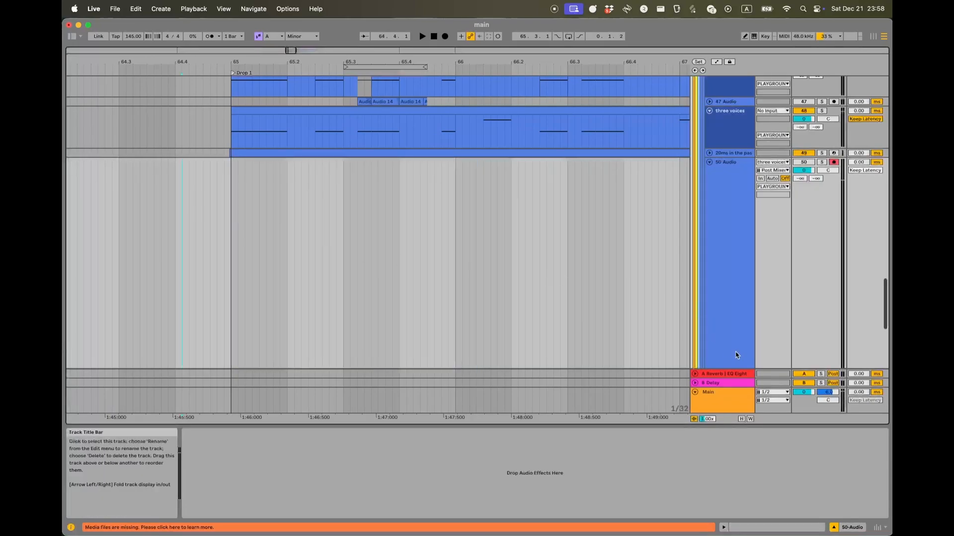
scroll(729, 298, "down", 2)
left_click_drag(729, 326, 723, 188)
scroll(548, 198, "up", 2)
scroll(571, 204, "up", 3)
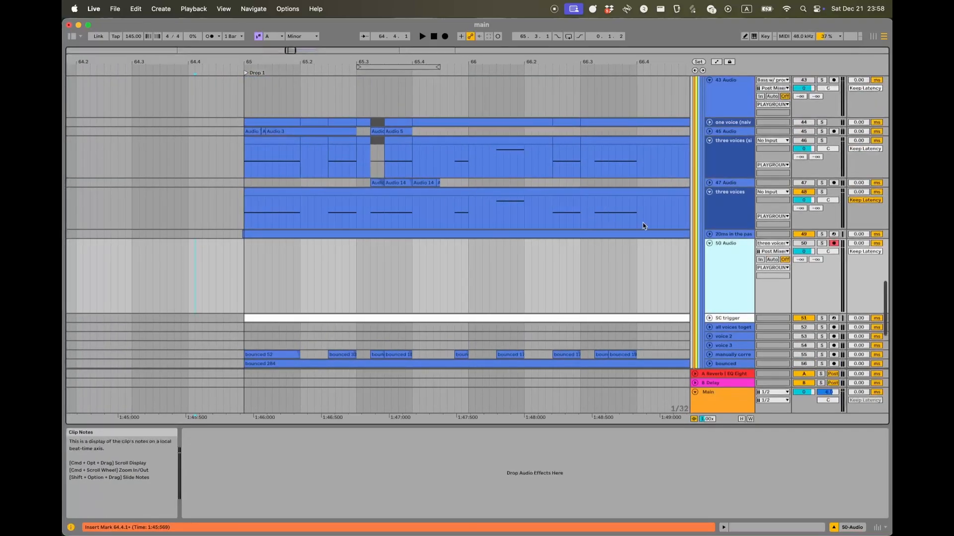
left_click(196, 282)
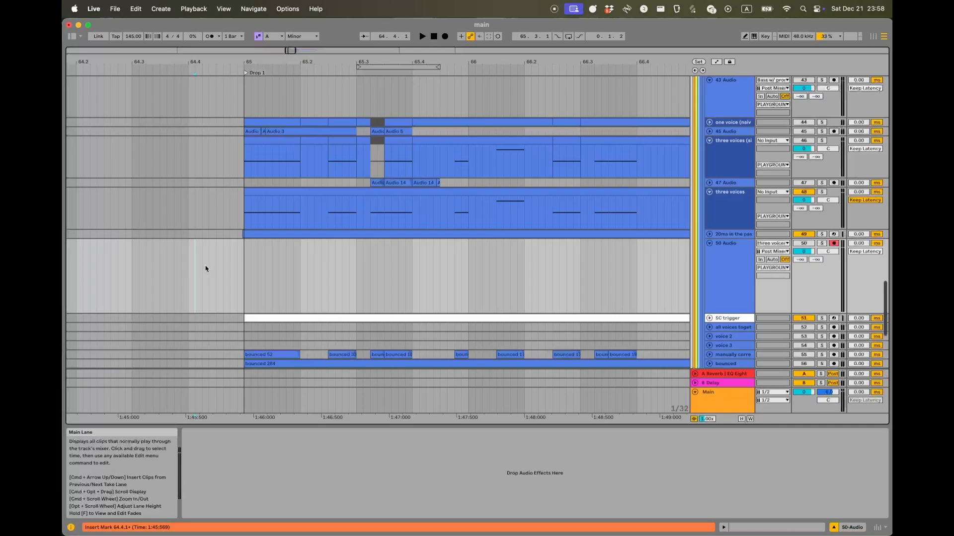
- Mark the first note of the three voices clip from 65.1.1 to 65.2.1 and inspect its end alongside the track's devices
left_click(253, 211)
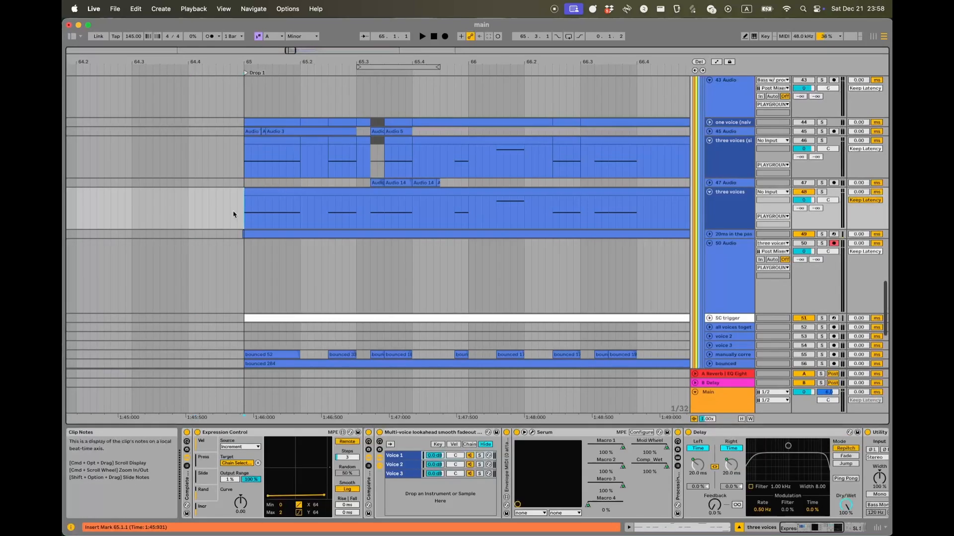
left_click(221, 260)
scroll(267, 214, "down", 1)
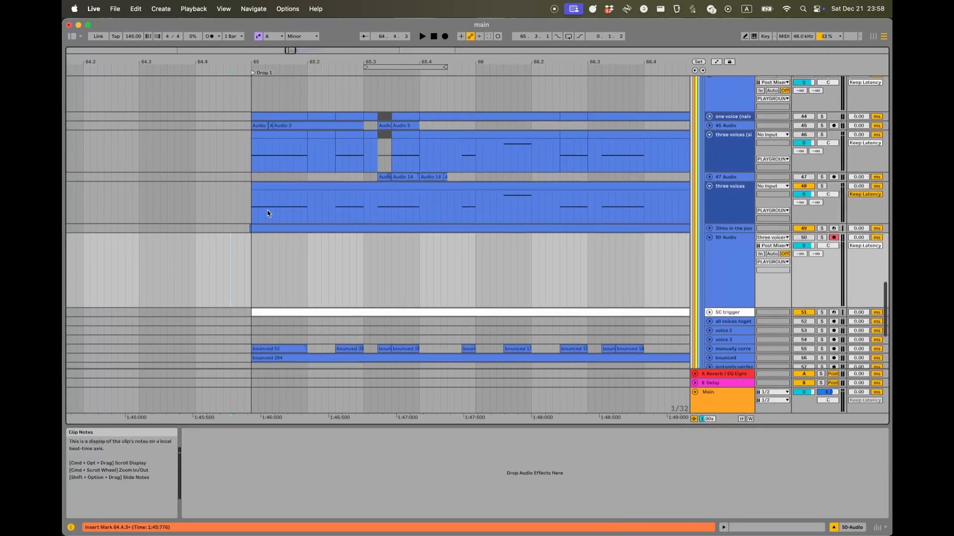
scroll(267, 213, "up", 3)
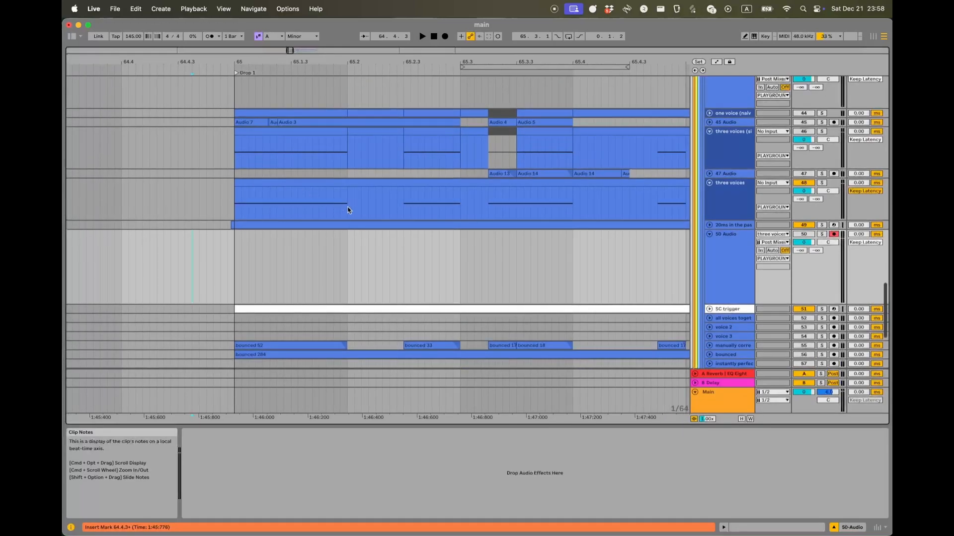
left_click_drag(348, 209, 236, 212)
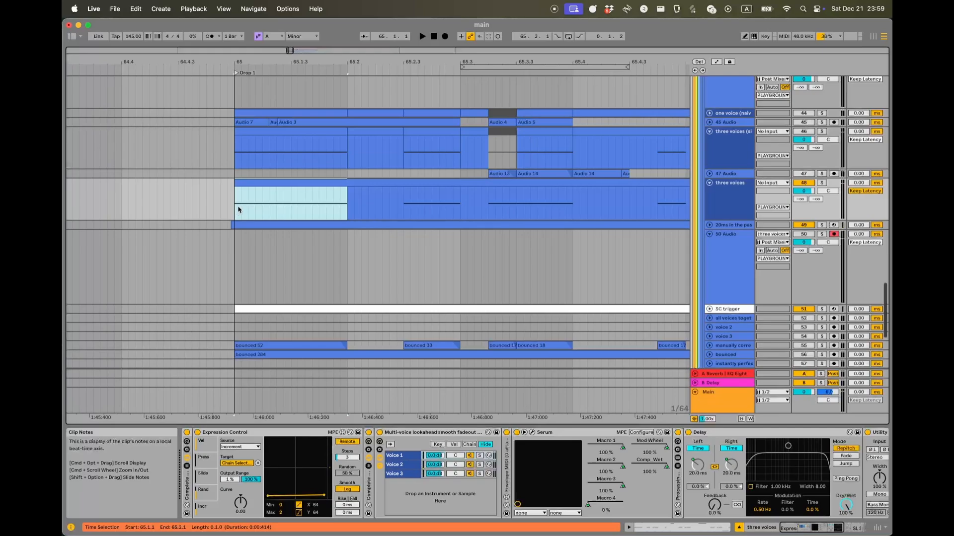
left_click_drag(238, 210, 346, 205)
left_click(346, 206)
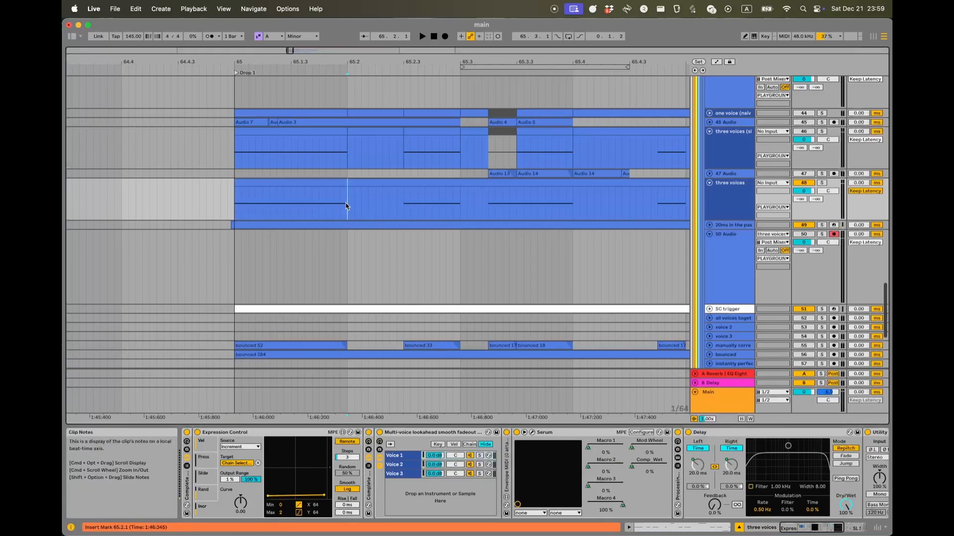
scroll(347, 208, "up", 3)
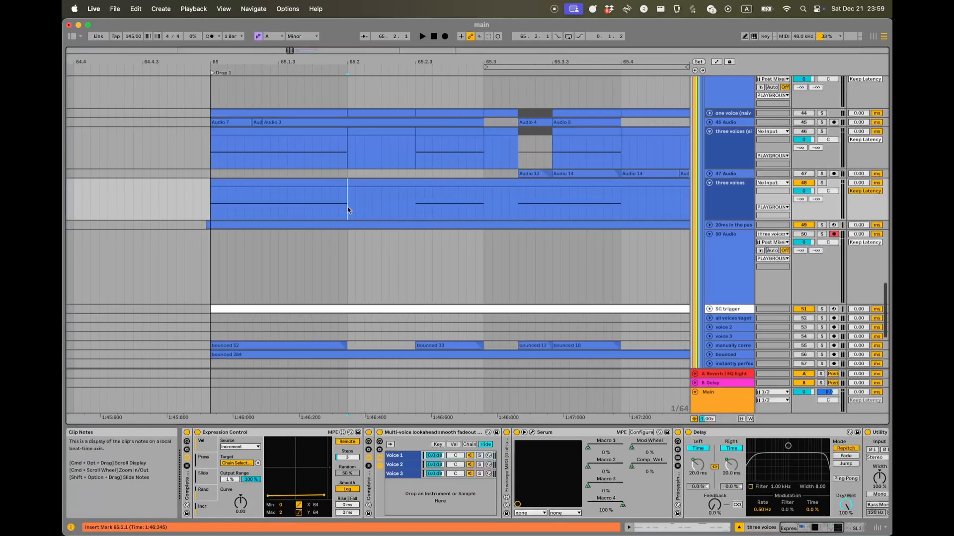
scroll(294, 489, "right", 1)
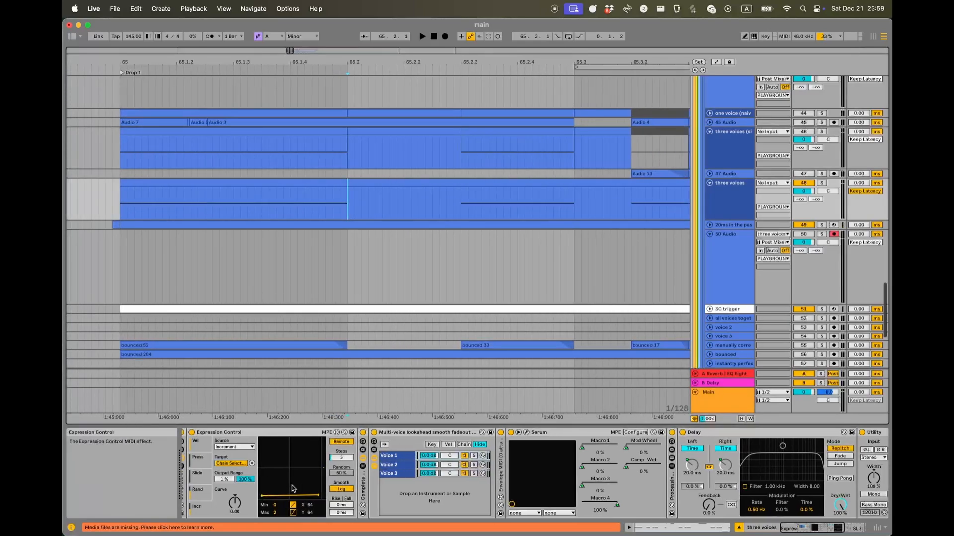
scroll(338, 484, "left", 2)
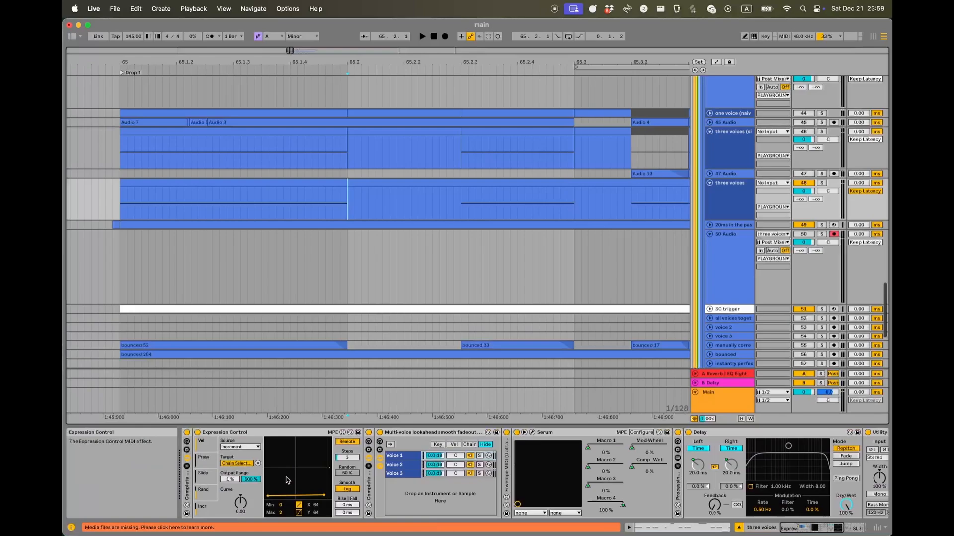
- Unfold the Envelope MIDI (0 attack) device in the three voices chain to examine its release settings, and fold it again
scroll(377, 490, "right", 5)
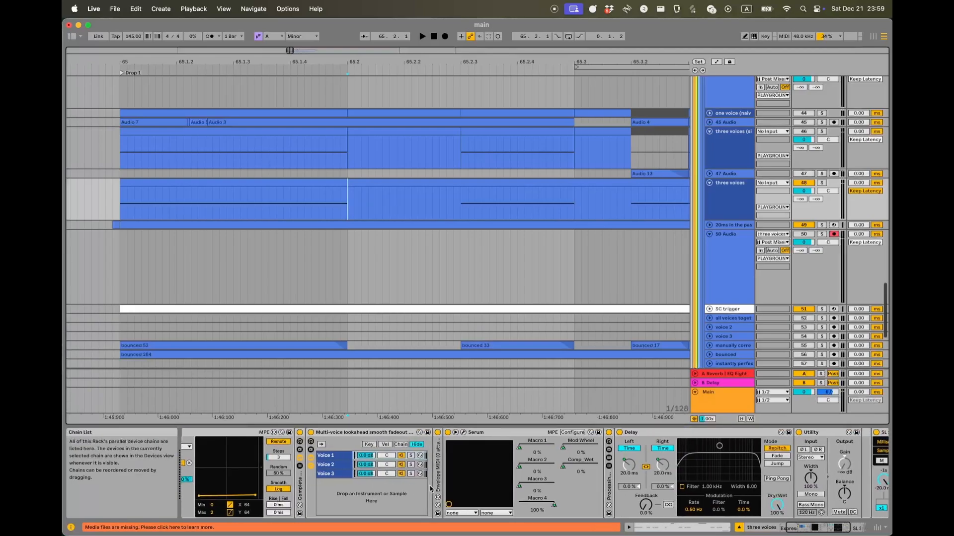
double_click(436, 483)
scroll(442, 483, "right", 2)
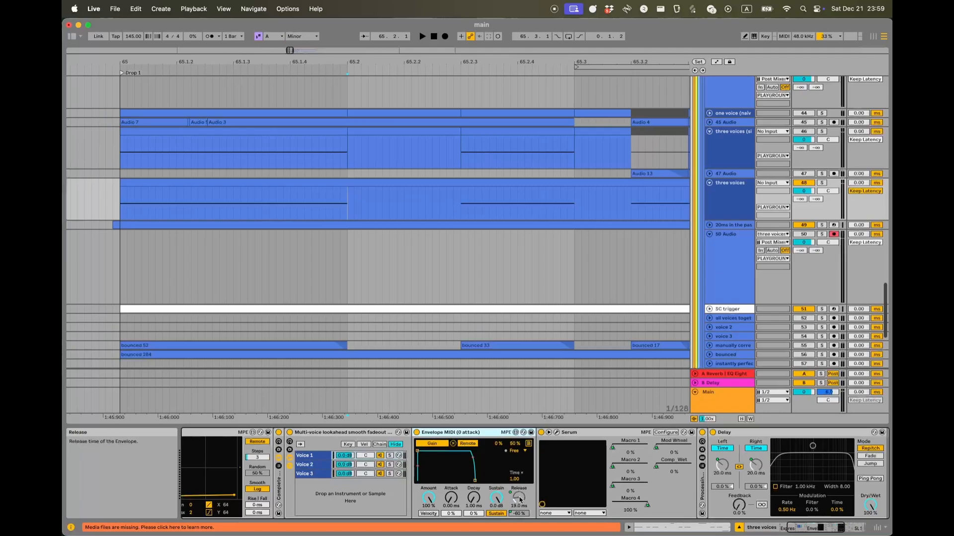
double_click(462, 436)
scroll(391, 321, "left", 5)
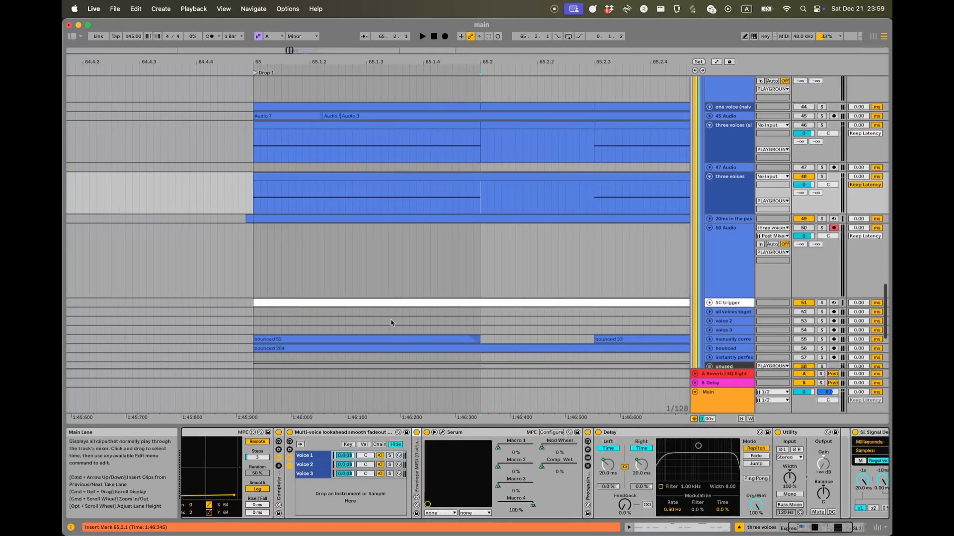
- Expand the '20ms in the past' track and select its clip and the 'three voices' clip in turn to compare their timing
scroll(453, 249, "up", 2)
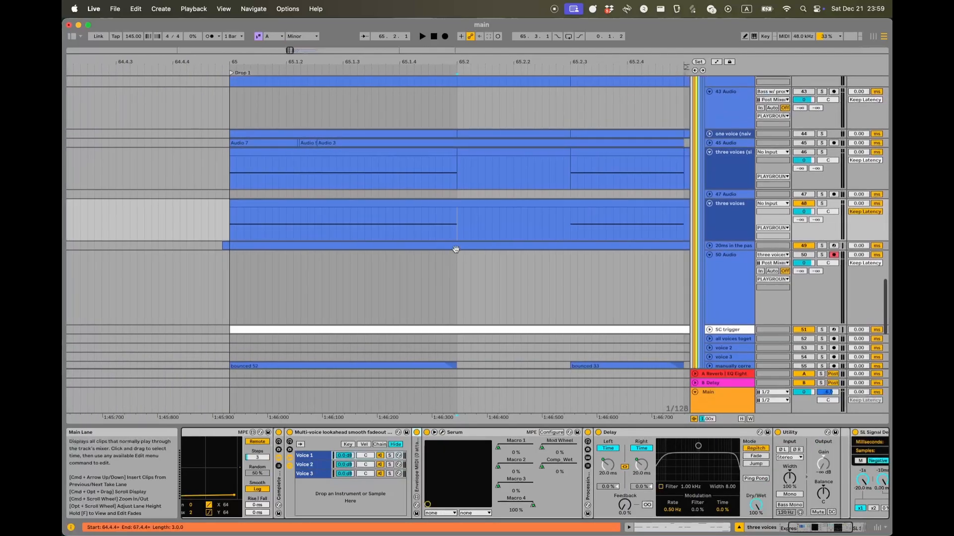
left_click(709, 246)
scroll(460, 265, "down", 2)
scroll(460, 265, "left", 1)
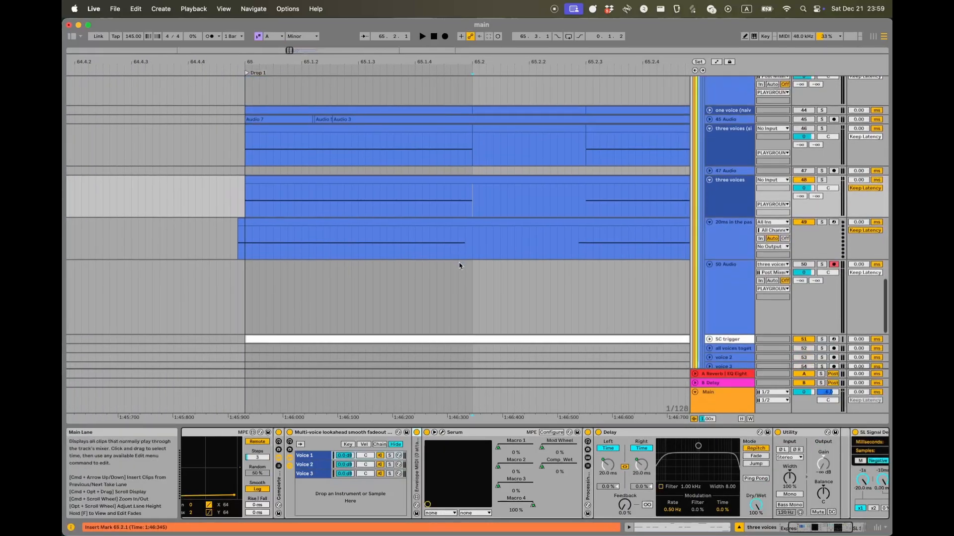
left_click(433, 177)
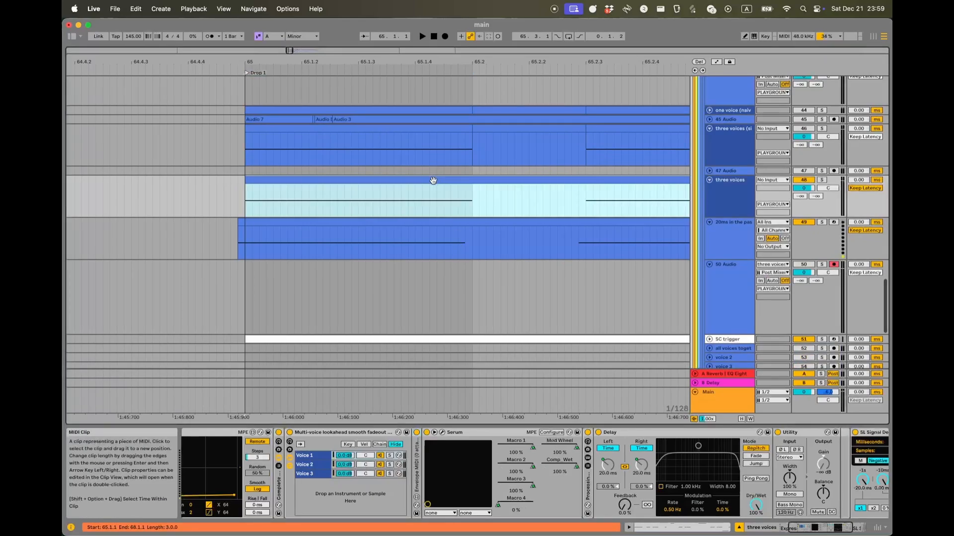
left_click(417, 223)
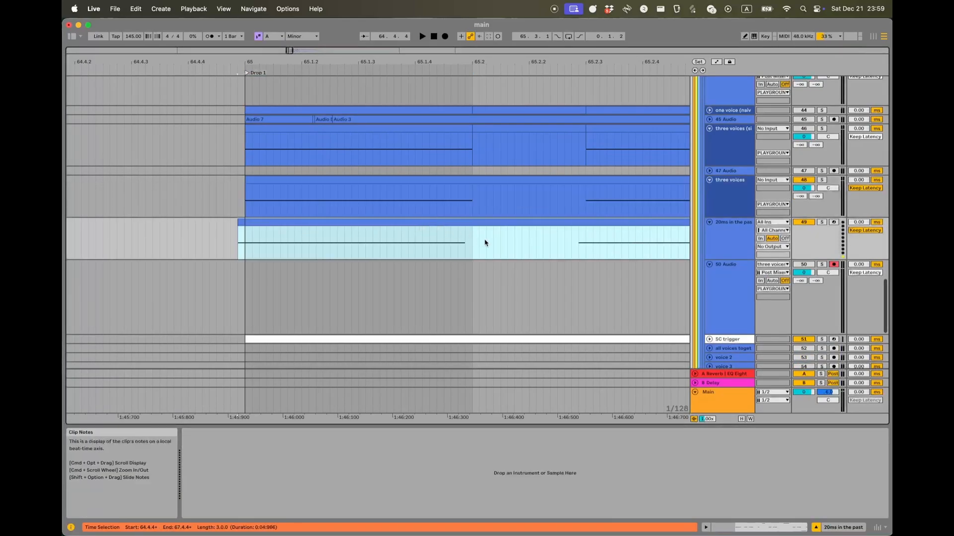
- Measure the gap from the first '20ms in the past' note's end to 65.2, and select the opening of that clip
left_click(466, 247)
key("plus")
left_click_drag(465, 248, 480, 246)
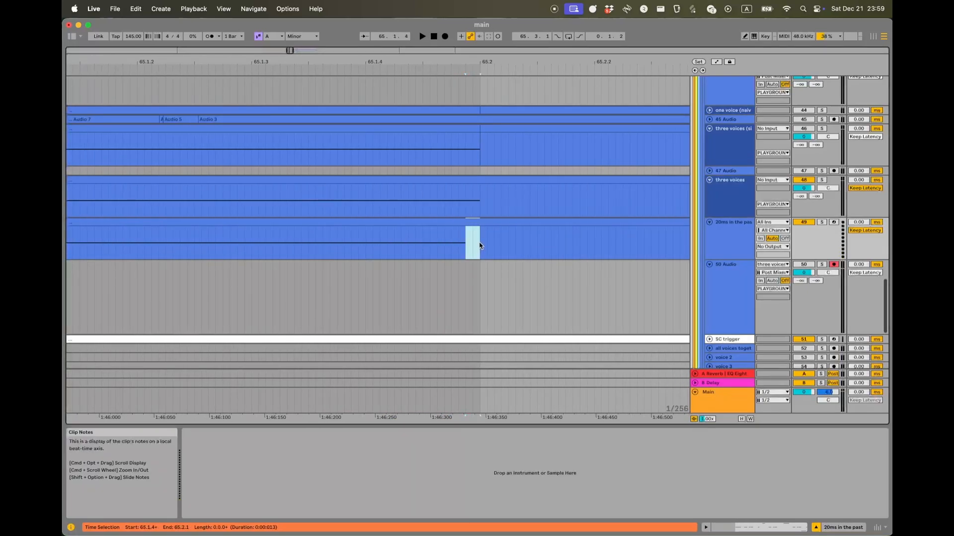
key("minus")
left_click(244, 248)
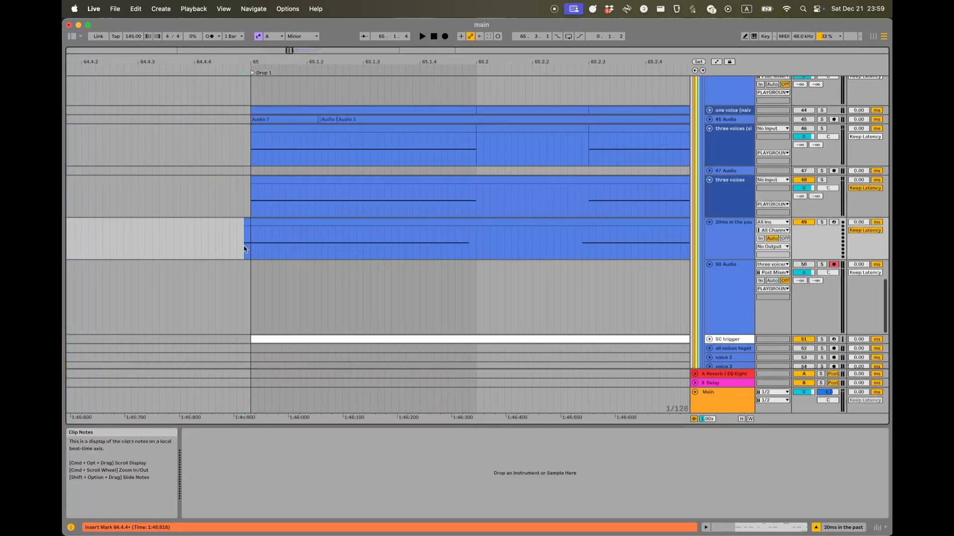
left_click_drag(244, 249, 279, 249)
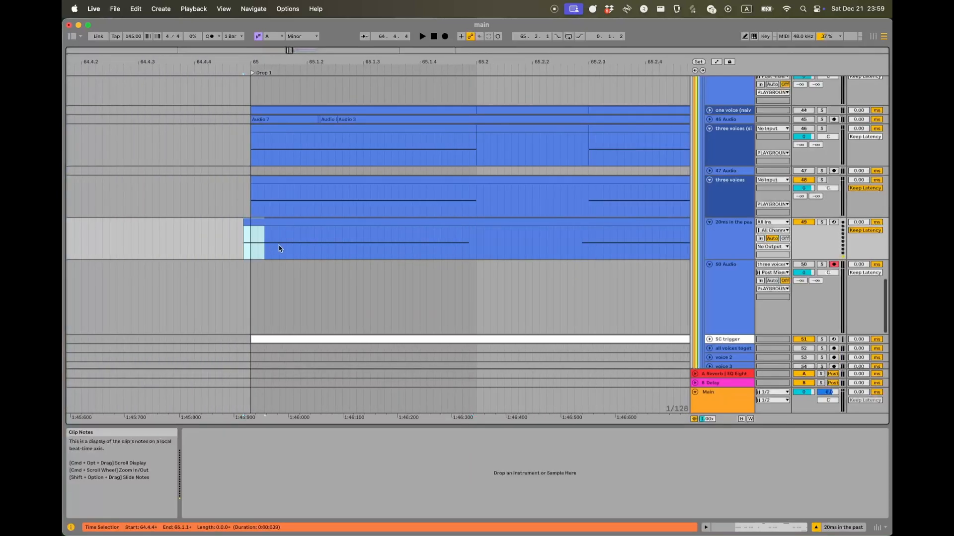
- Select the short stretch between the end of the first '20ms in the past' note and 65.2 again
left_click(470, 251)
scroll(470, 249, "up", 2)
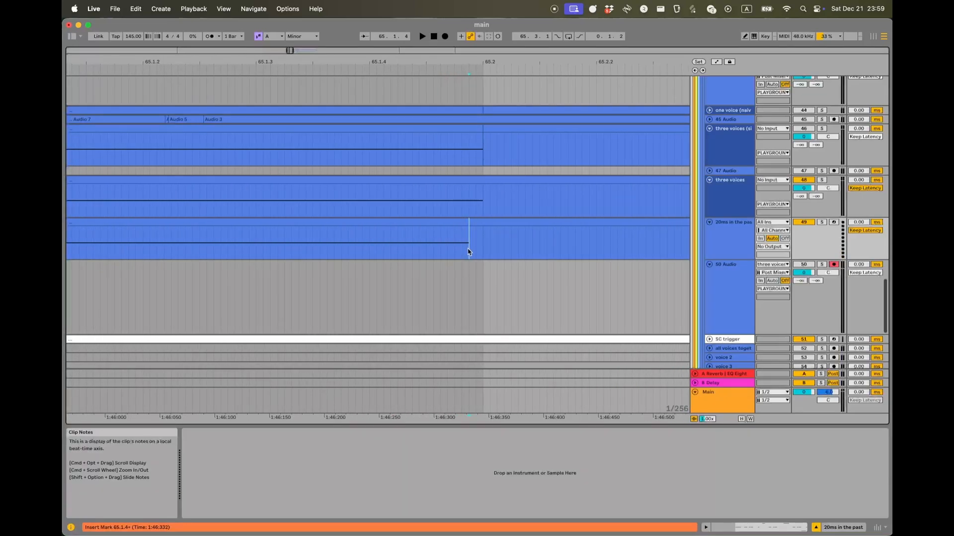
left_click_drag(467, 249, 486, 250)
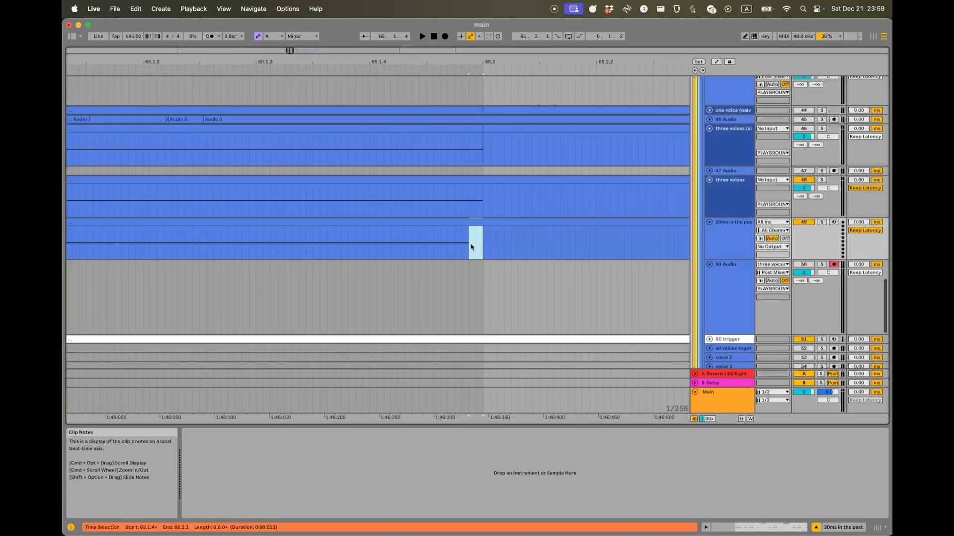
left_click(470, 247)
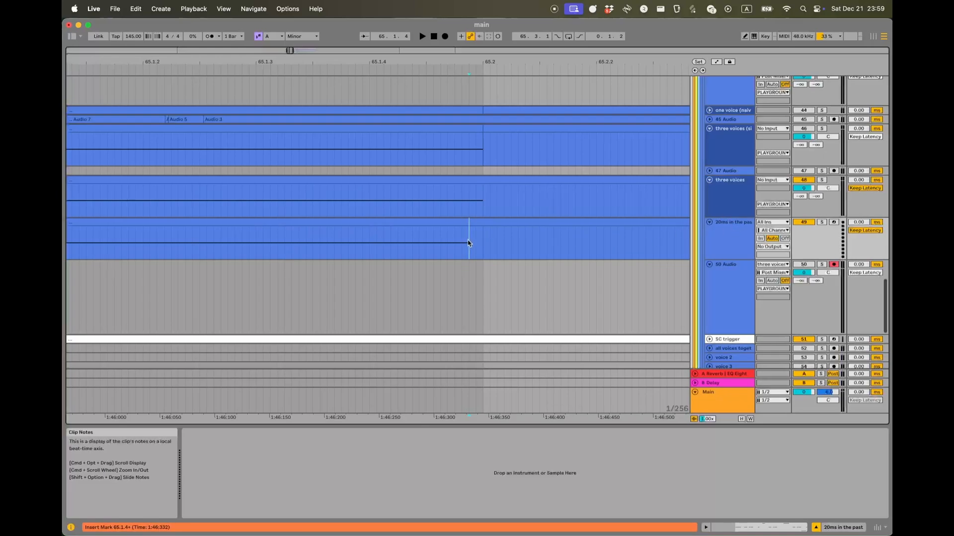
left_click_drag(470, 243, 480, 243)
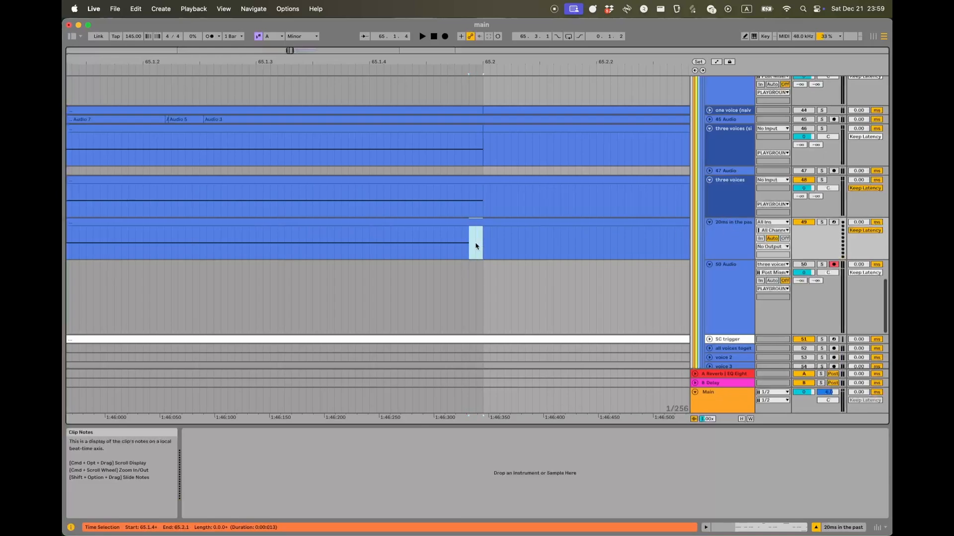
scroll(475, 245, "down", 2)
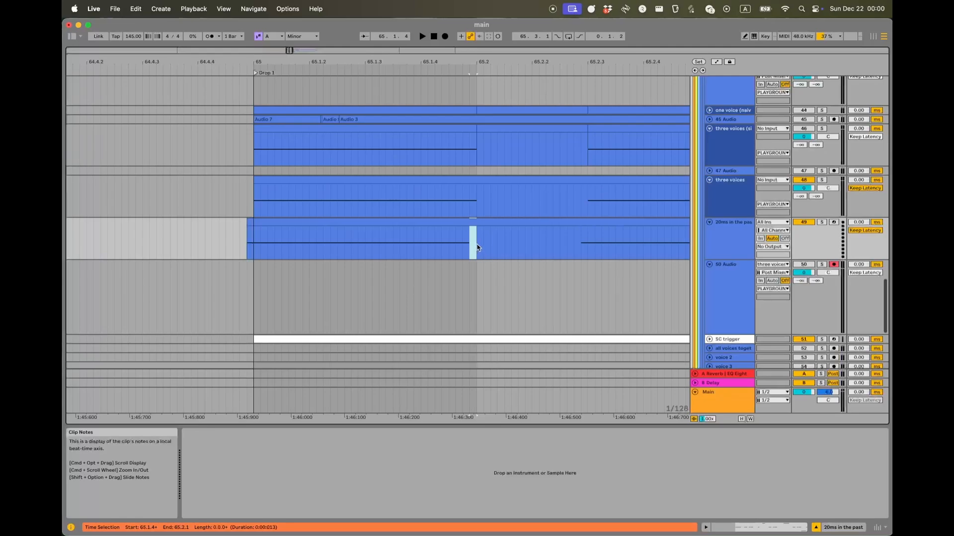
- Select the 'three voices' track and examine its device chain from Expression Control through to the signal delay
scroll(477, 248, "down", 3)
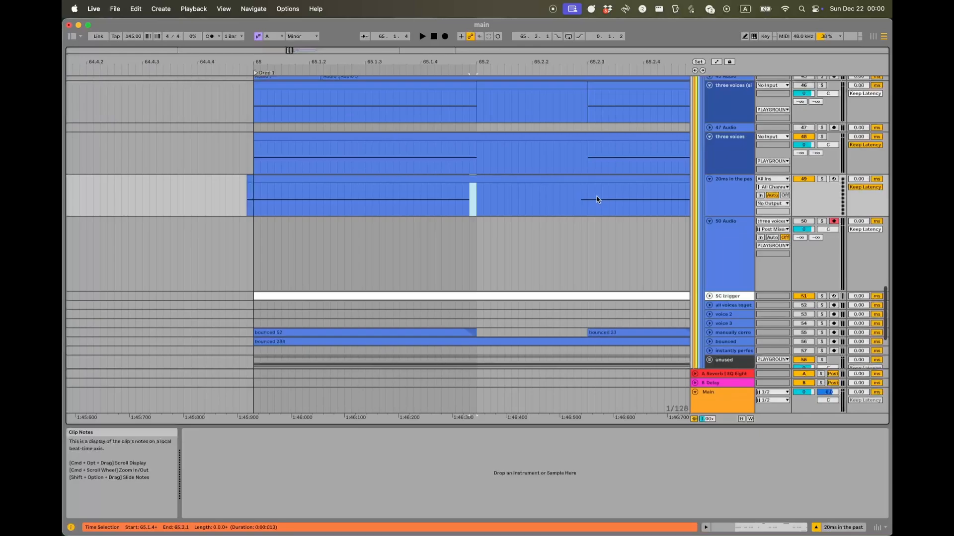
left_click(470, 232)
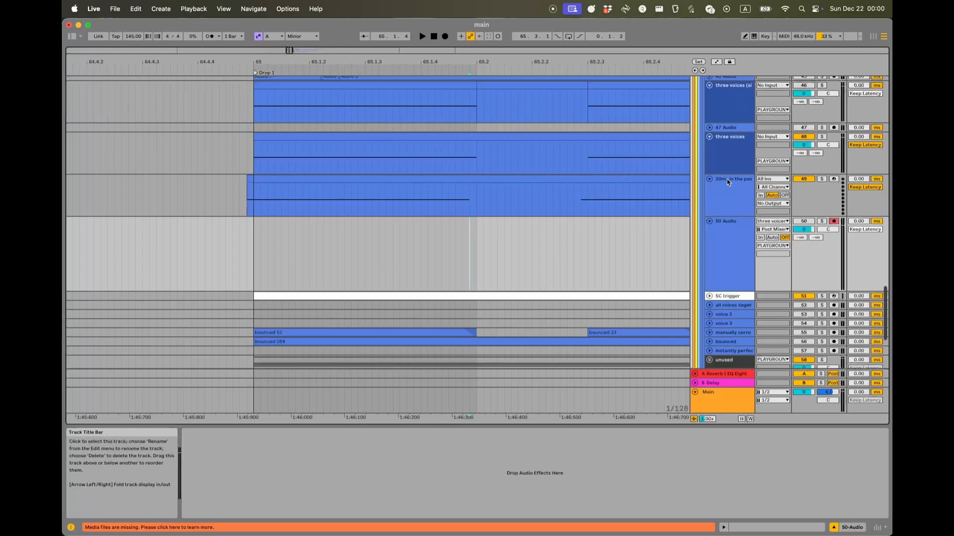
left_click(729, 159)
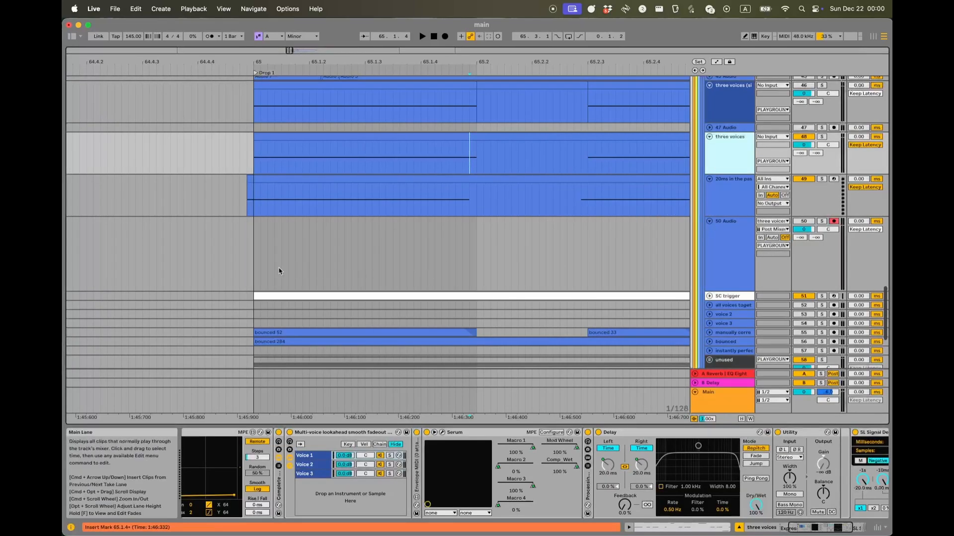
scroll(361, 480, "left", 5)
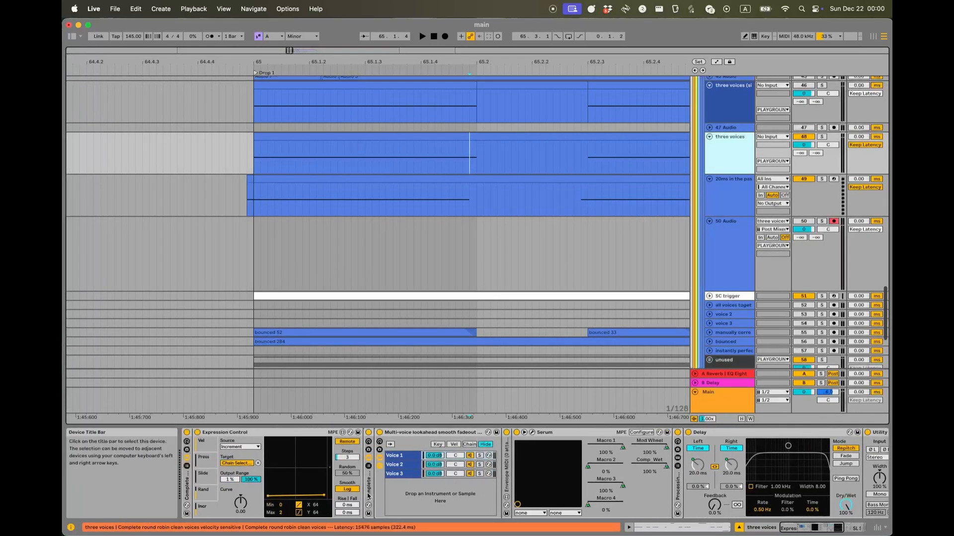
left_click(253, 438)
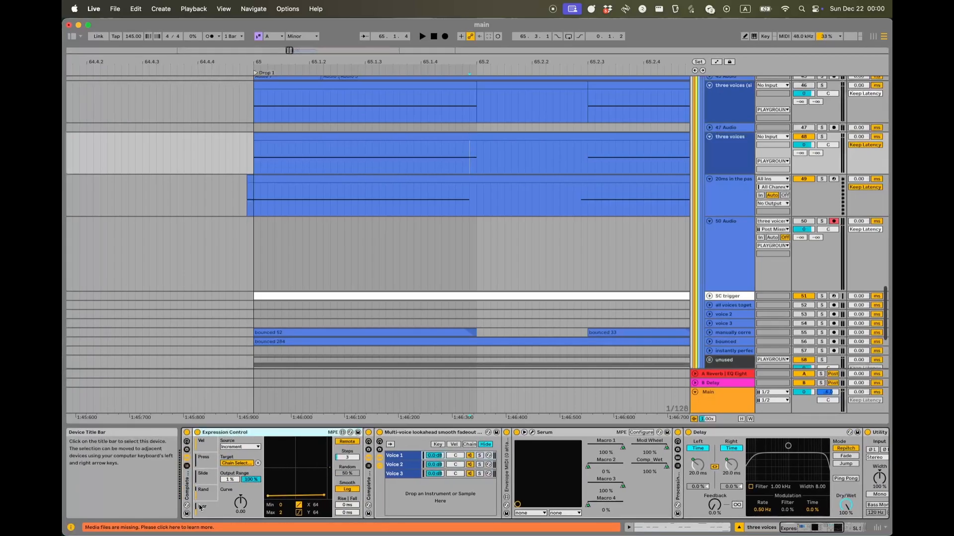
scroll(205, 510, "right", 1)
scroll(203, 509, "right", 12)
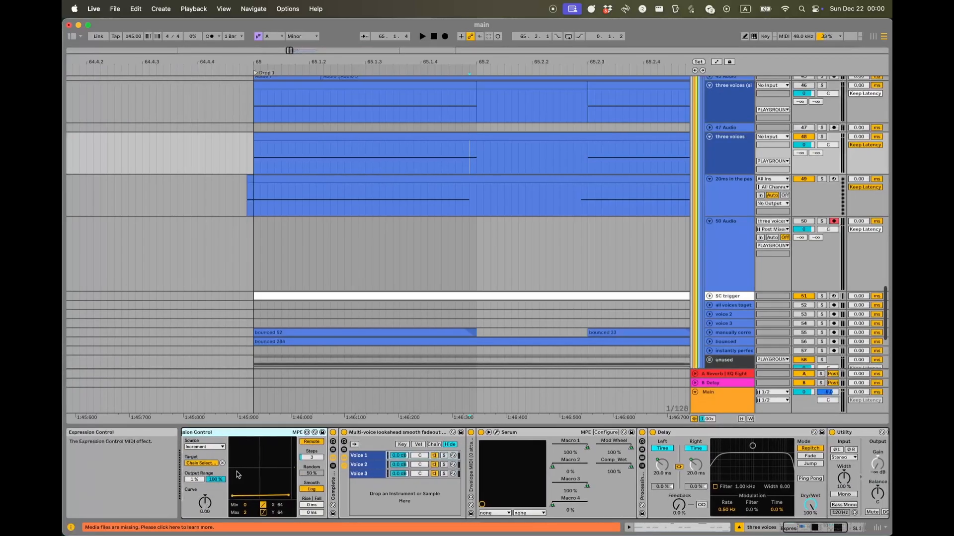
scroll(305, 475, "right", 4)
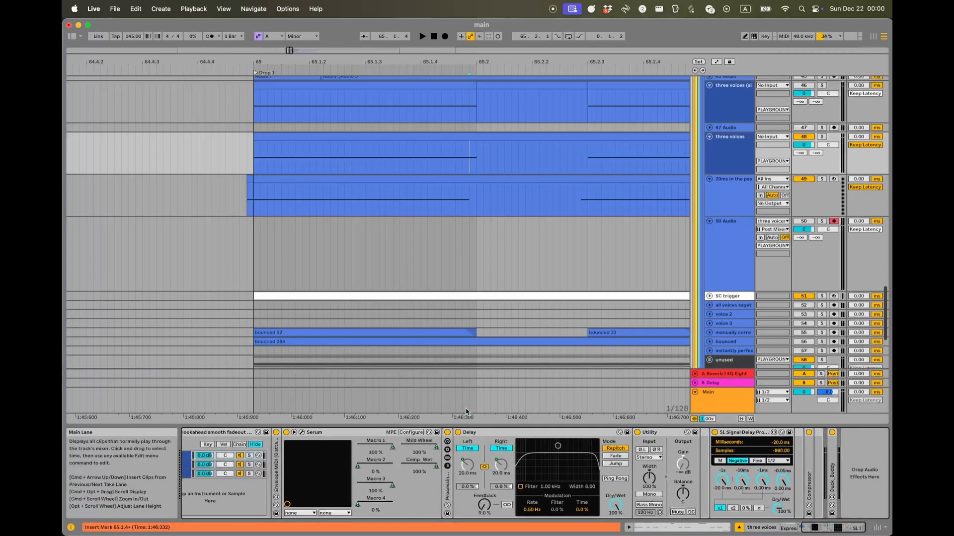
- Unfold the Envelope MIDI (0 attack) device and examine it alongside the Delay and Utility devices of the three voices chain
left_click(498, 435)
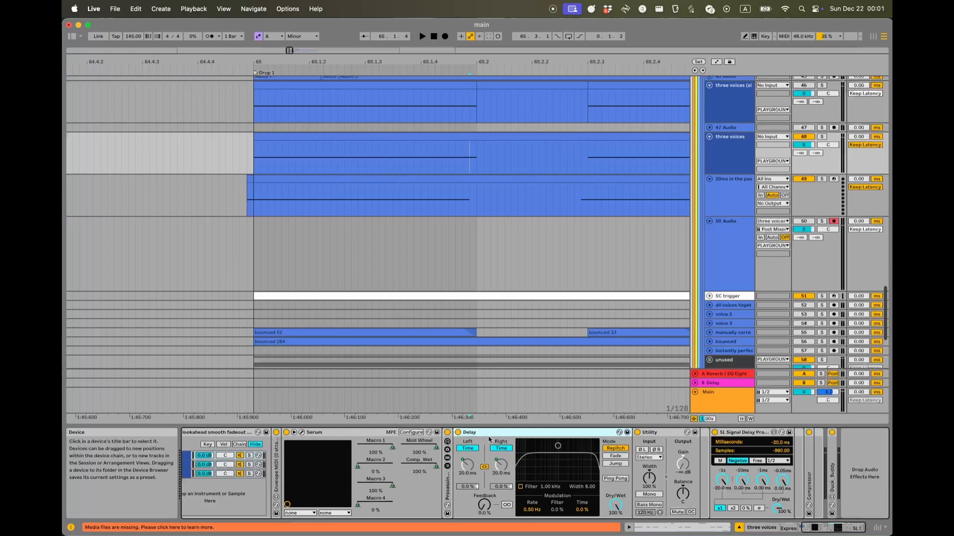
double_click(275, 472)
scroll(530, 498, "right", 5)
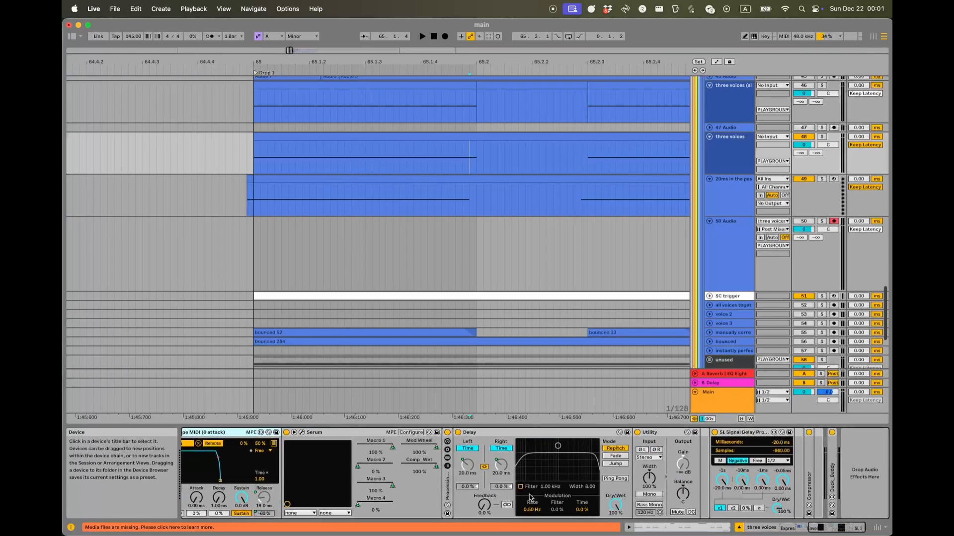
left_click(675, 434)
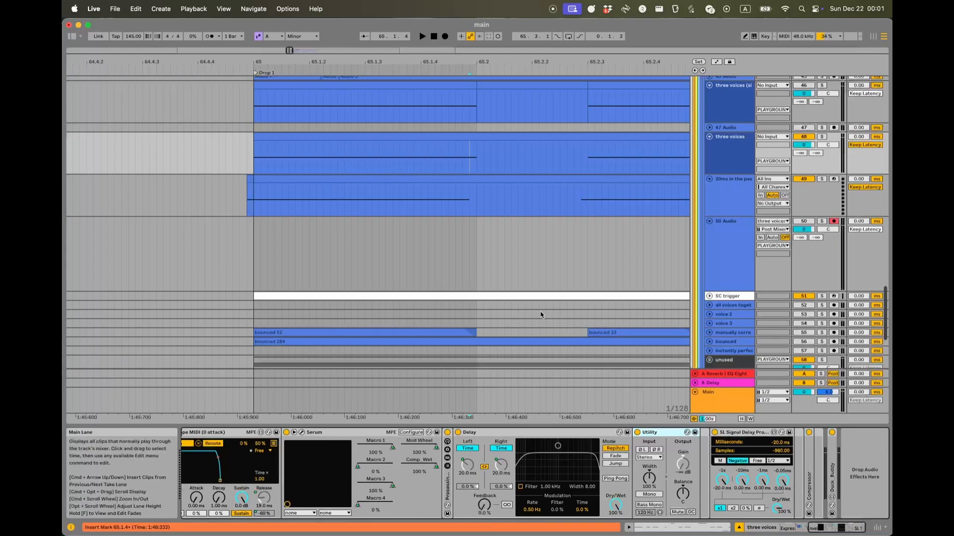
- Move the '20ms in the past' clip so that it starts at 65.1.1, aligned with the 'three voices' clip
scroll(311, 200, "down", 2)
scroll(311, 199, "down", 2)
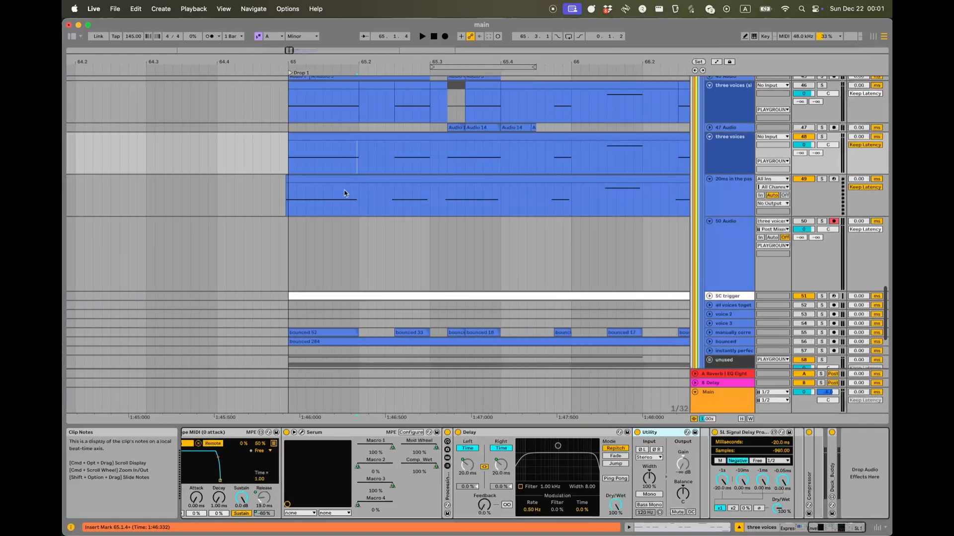
left_click(298, 180)
scroll(290, 179, "up", 4)
scroll(288, 179, "up", 3)
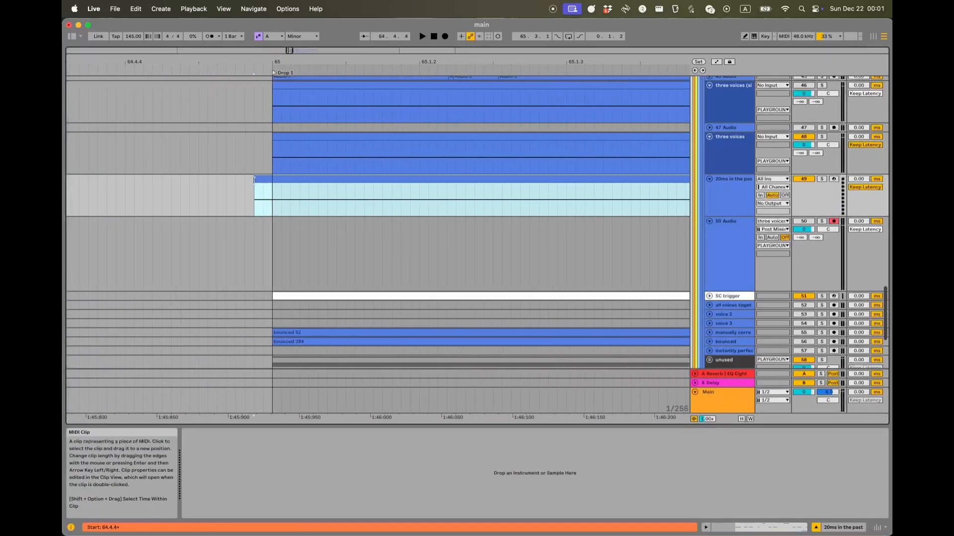
left_click_drag(290, 180, 299, 182)
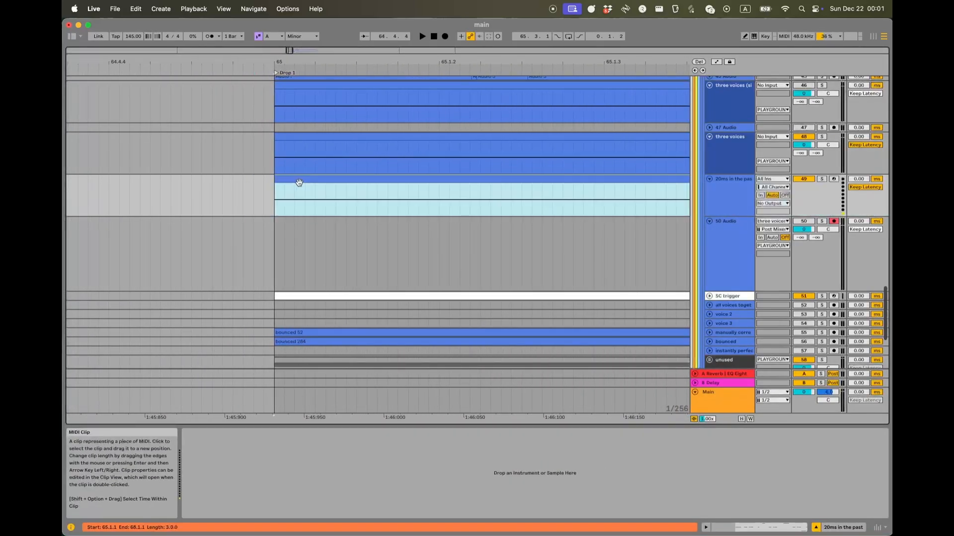
left_click(273, 206)
scroll(279, 205, "down", 1)
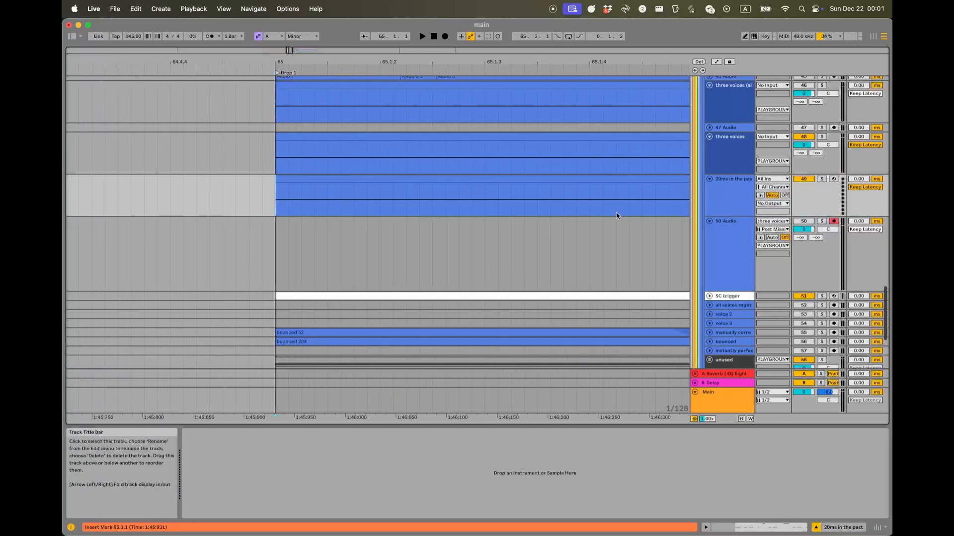
- Shift the '20ms in the past' clip to start about 13 ms after 65.1.1, and compare its notes with the 'three voices' notes
left_click(289, 201)
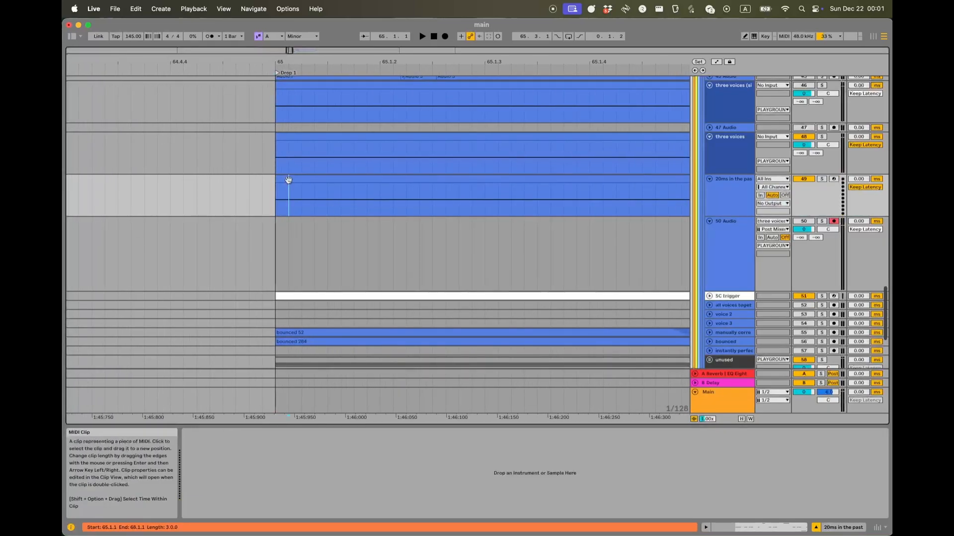
left_click(293, 188)
left_click(291, 203)
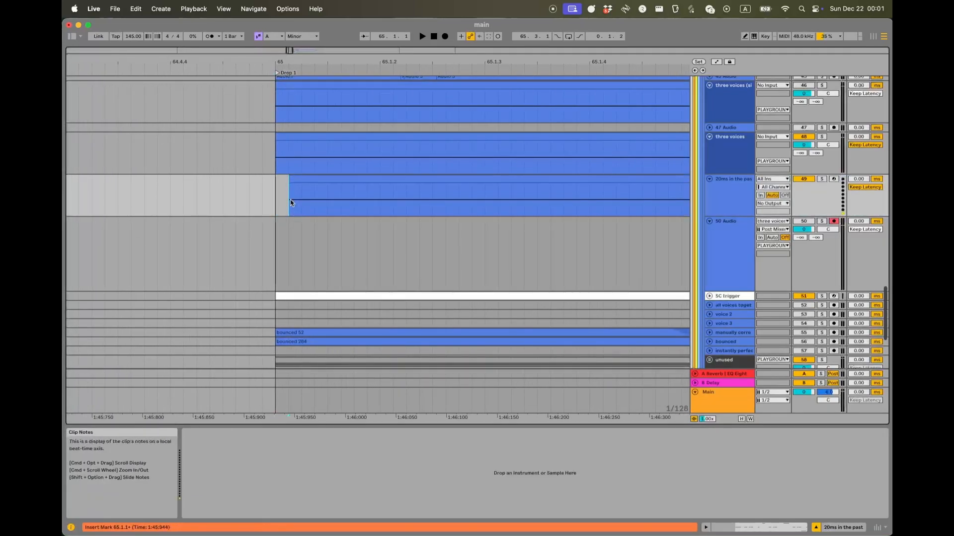
scroll(290, 203, "up", 2)
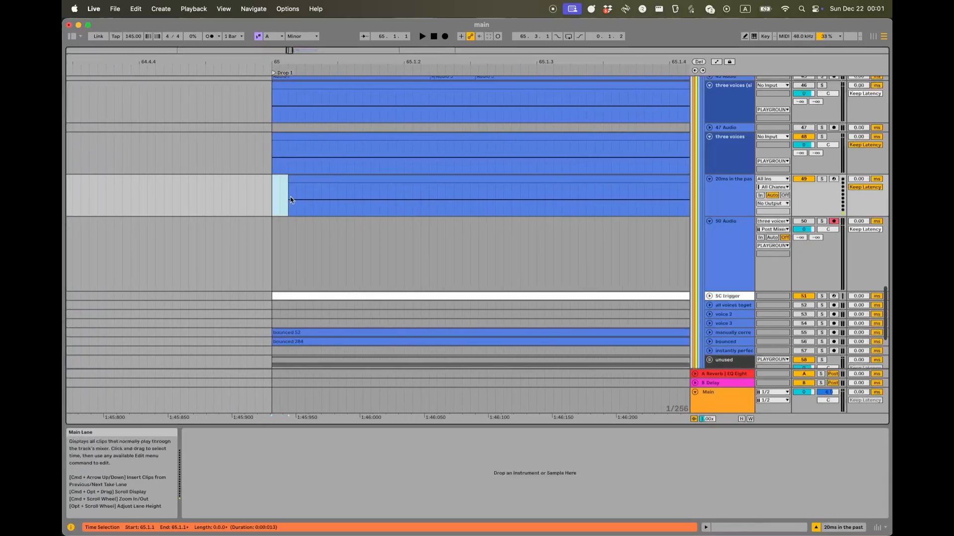
scroll(286, 200, "right", 3)
scroll(551, 206, "down", 2)
scroll(453, 205, "right", 4)
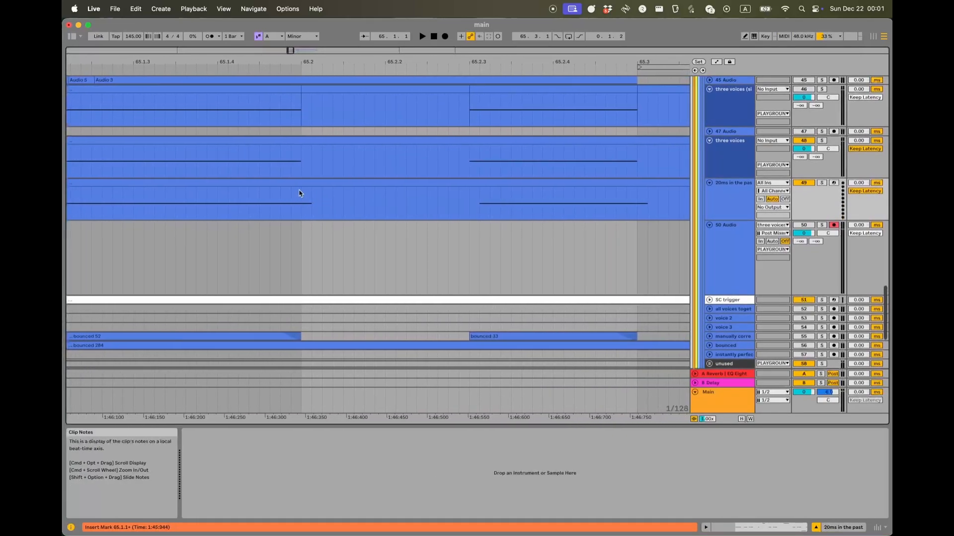
- Rename the '20ms in the past' track as audio signal
scroll(405, 184, "left", 1)
left_click(730, 195)
key("super+r")
type("a")
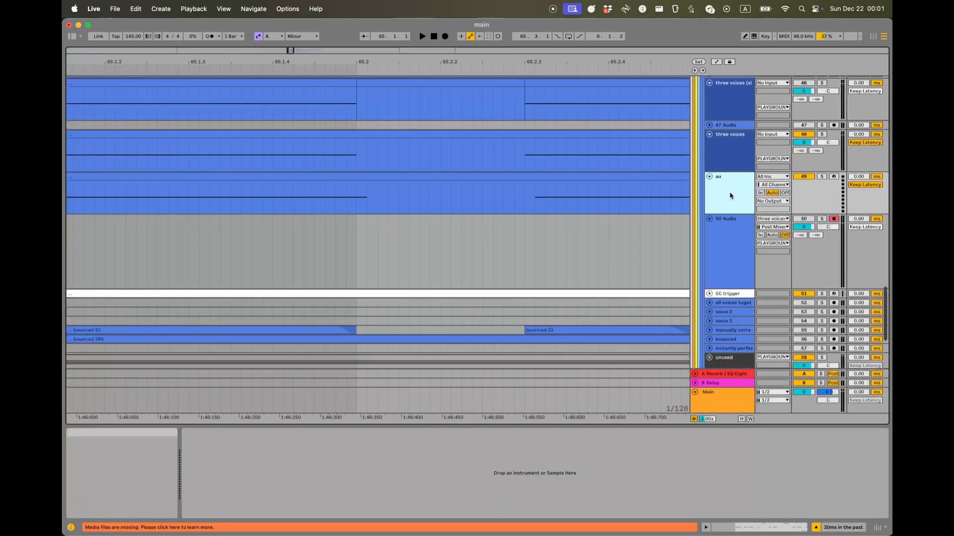
type("udio signal")
key("Return")
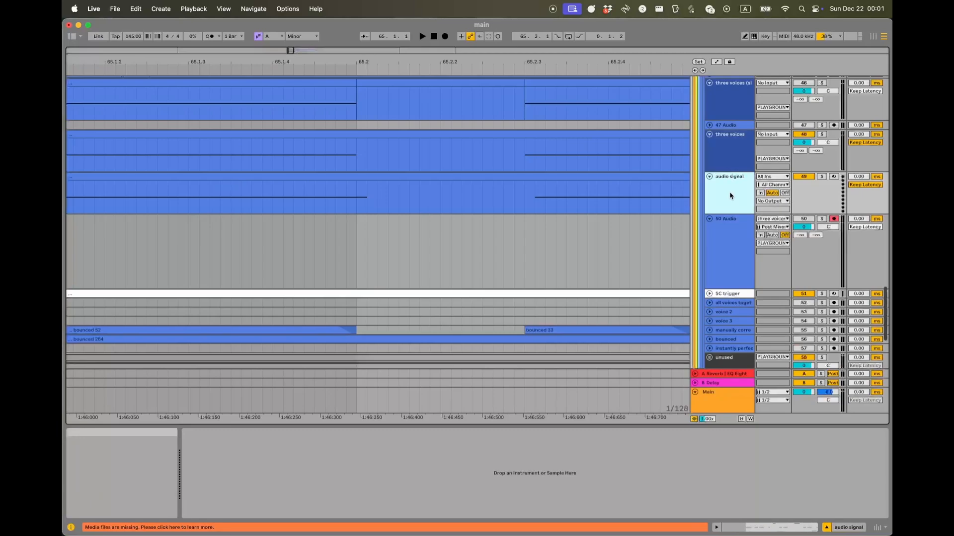
- Compare where the note ending around 65.2 stops in the 'three voices' and 'audio signal' clips, and measure the gap between both ends
left_click(346, 191)
scroll(356, 187, "up", 2)
scroll(356, 187, "up", 1)
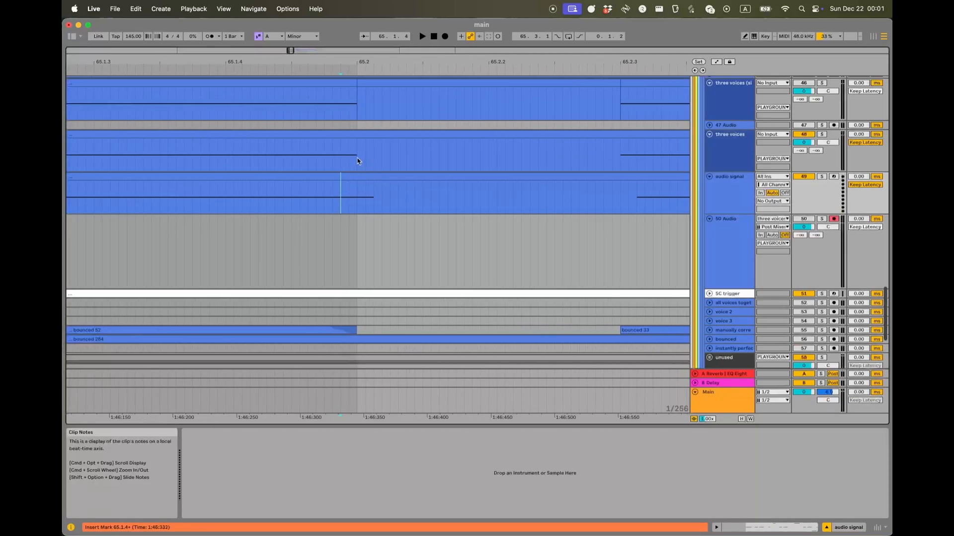
left_click(358, 160)
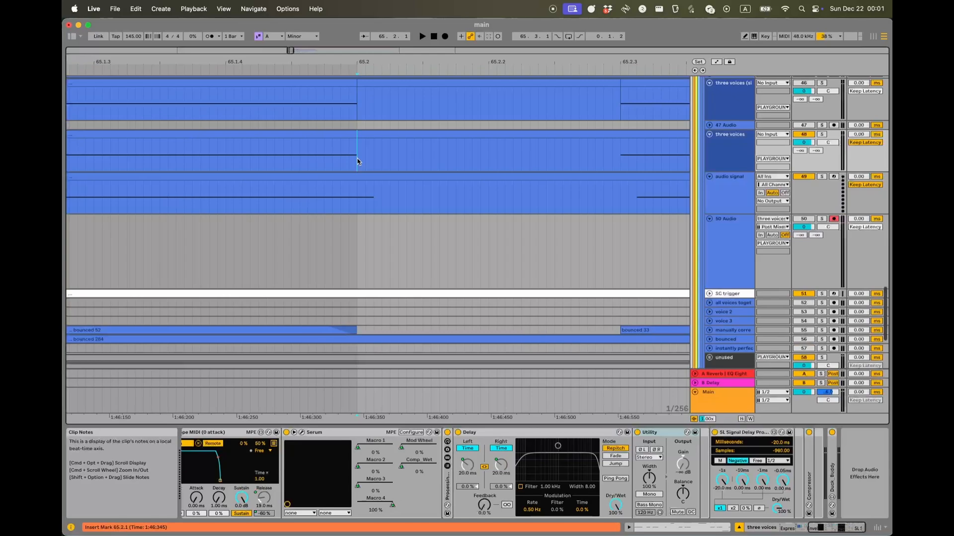
left_click(375, 198)
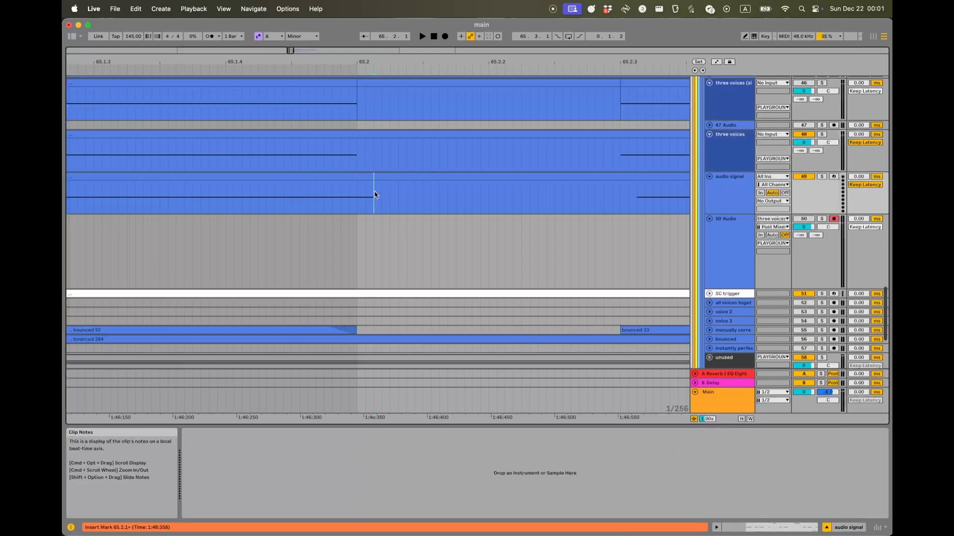
left_click(357, 161)
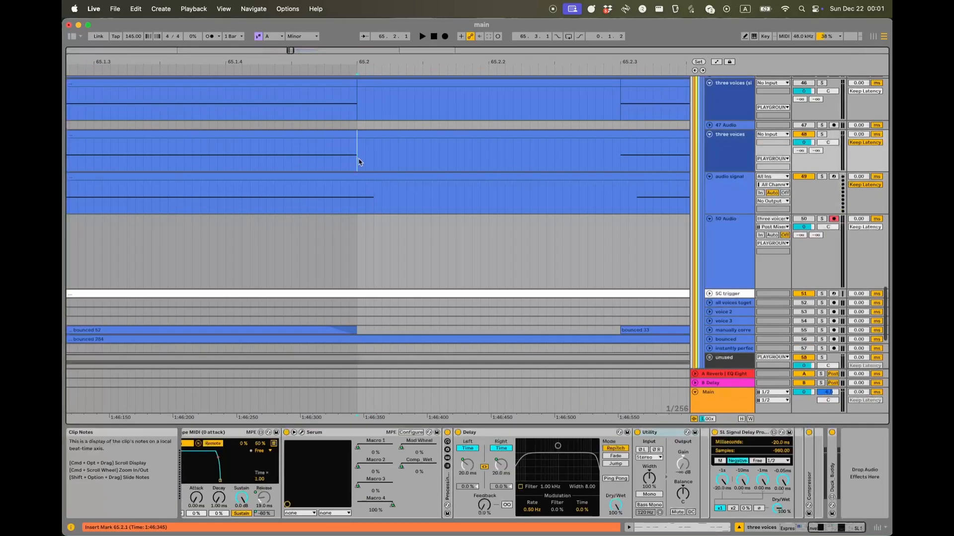
left_click_drag(374, 193, 356, 166)
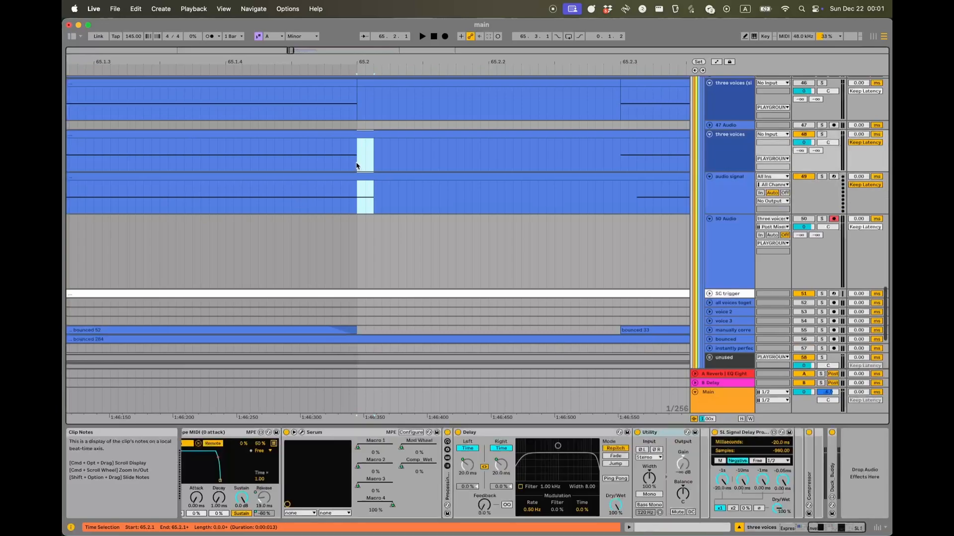
left_click(356, 165)
left_click(360, 195)
left_click(357, 166)
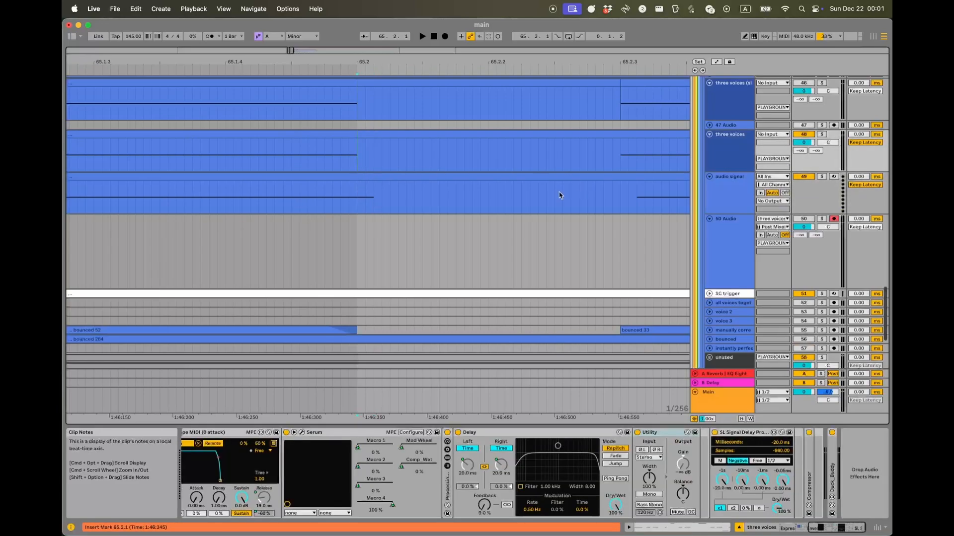
- Switch off SL Signal Delay Pro on the 'three voices' track and record its output onto the 50 Audio track from 65.1.1
scroll(543, 198, "down", 2)
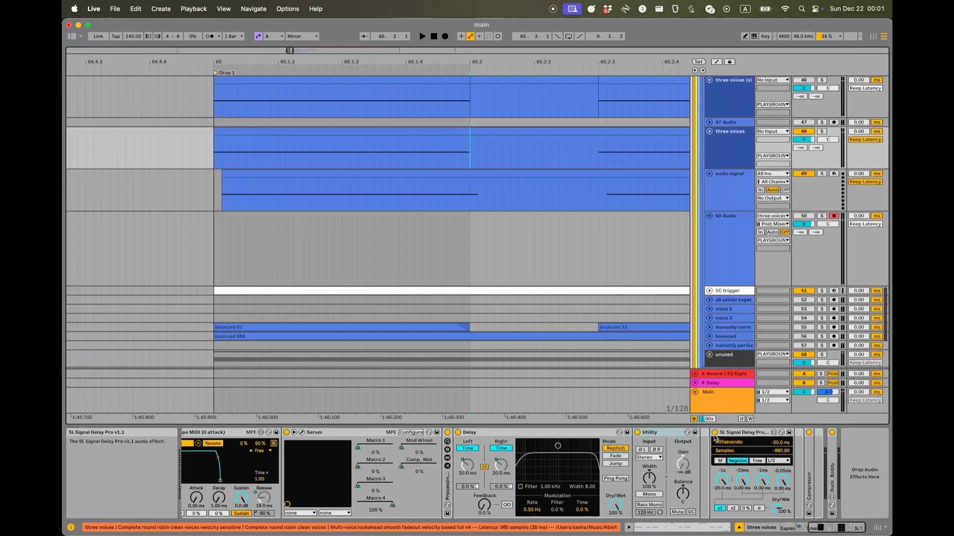
left_click(226, 243)
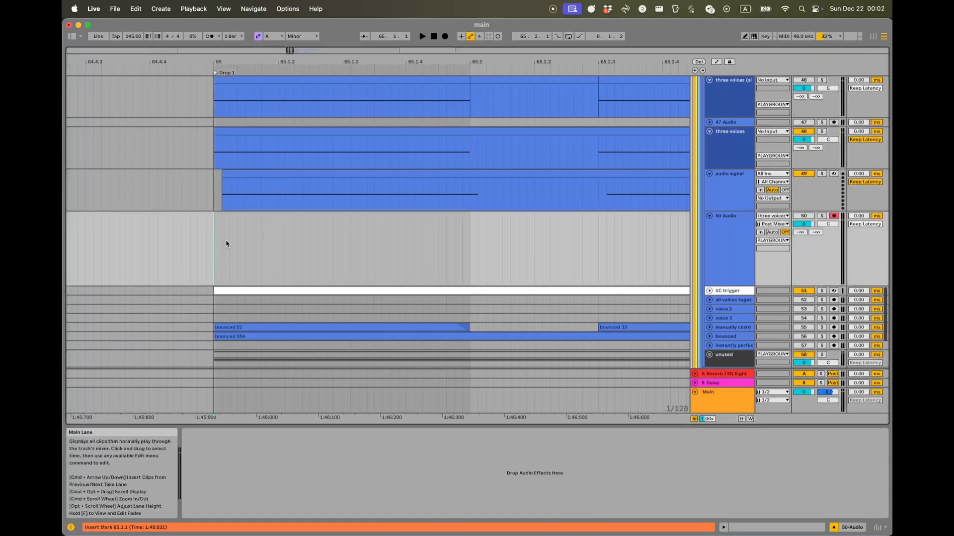
left_click(473, 203)
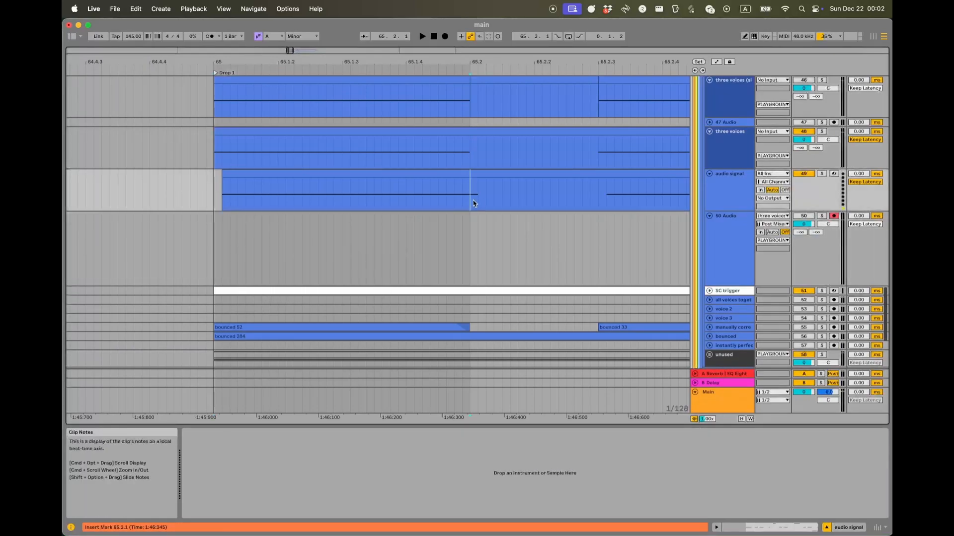
left_click(215, 251)
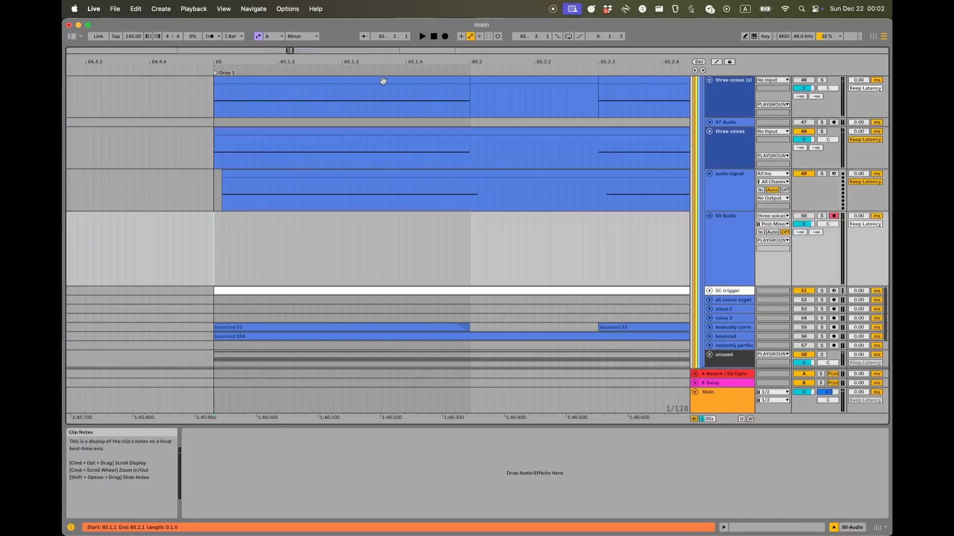
left_click(445, 36)
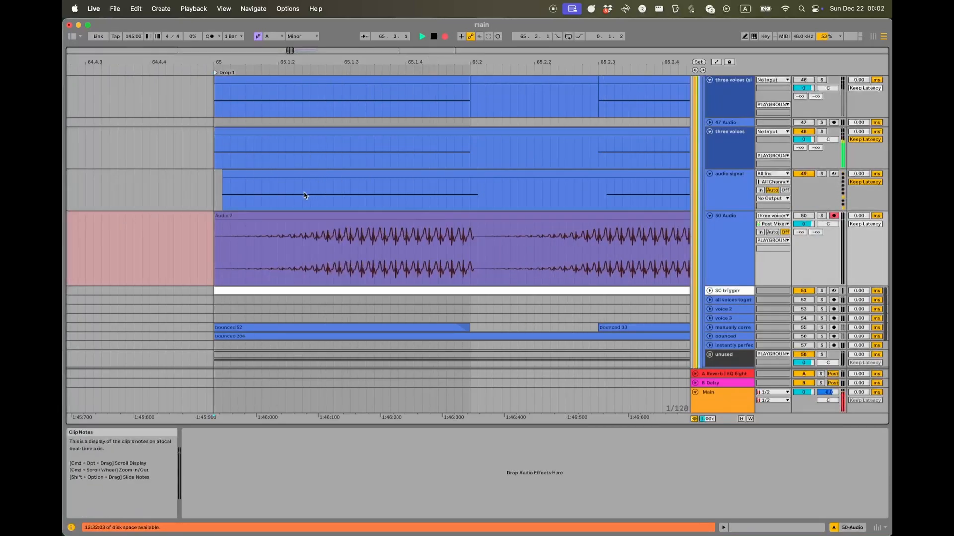
key("space")
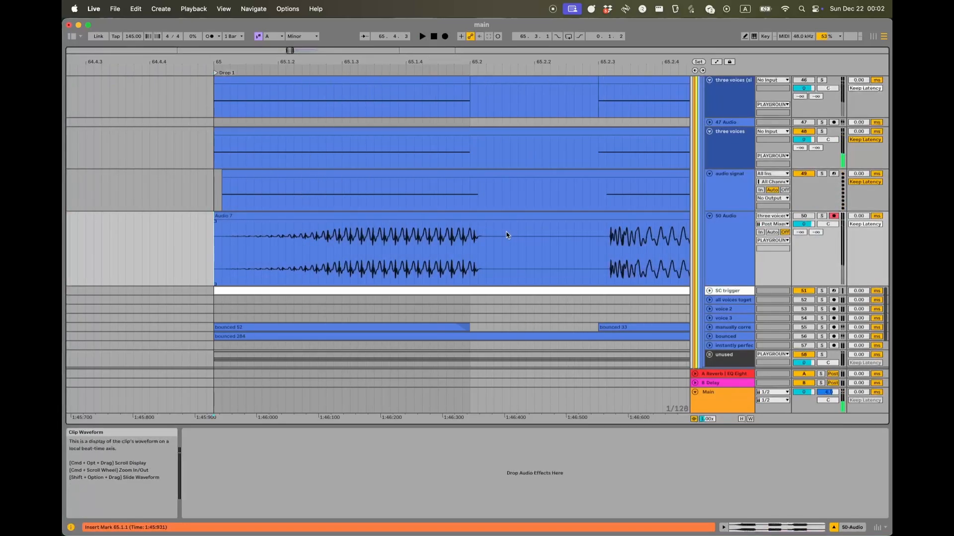
- Examine the recorded Audio 7 waveform's onset after 65.2.3 and its fade-out after 65.3 against the MIDI notes above
scroll(506, 235, "right", 4)
scroll(402, 226, "up", 5)
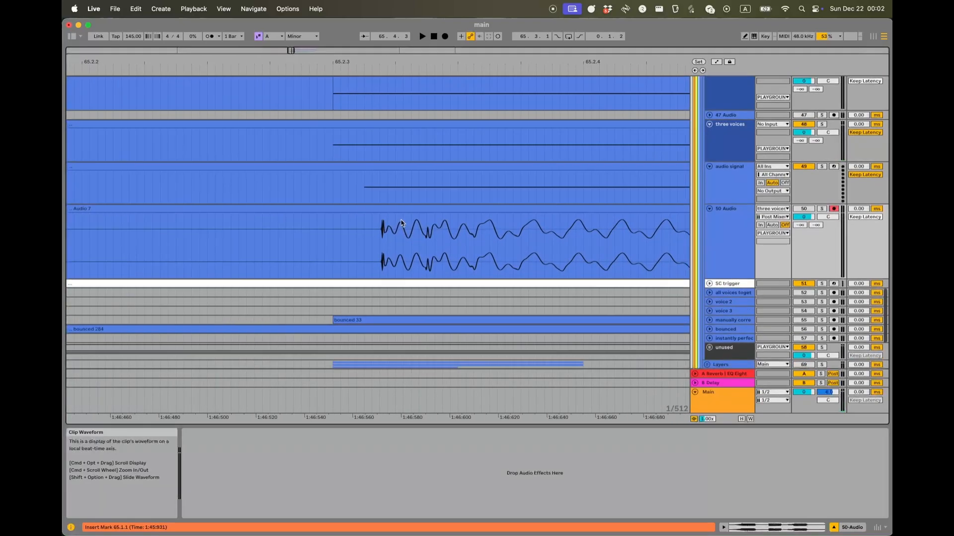
scroll(401, 223, "right", 10)
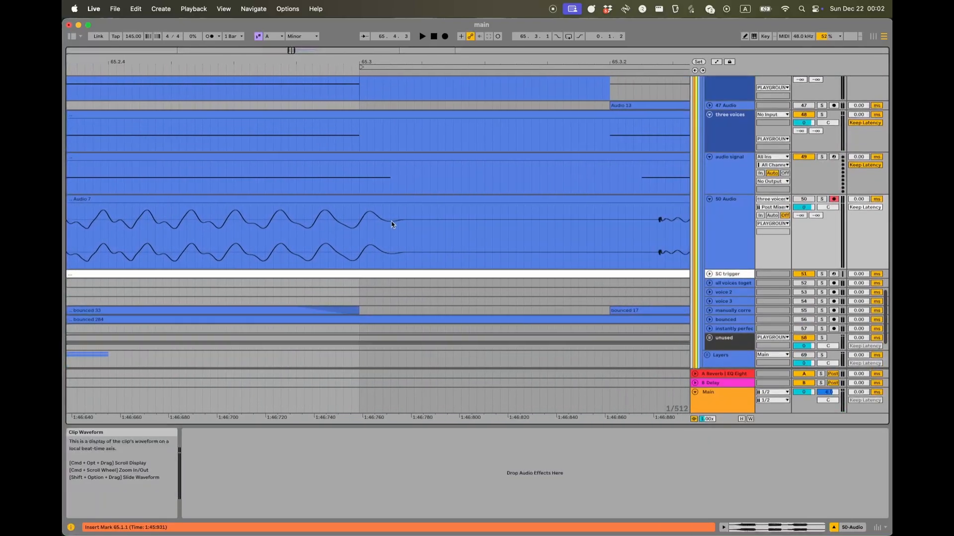
scroll(391, 225, "right", 2)
scroll(370, 223, "down", 5)
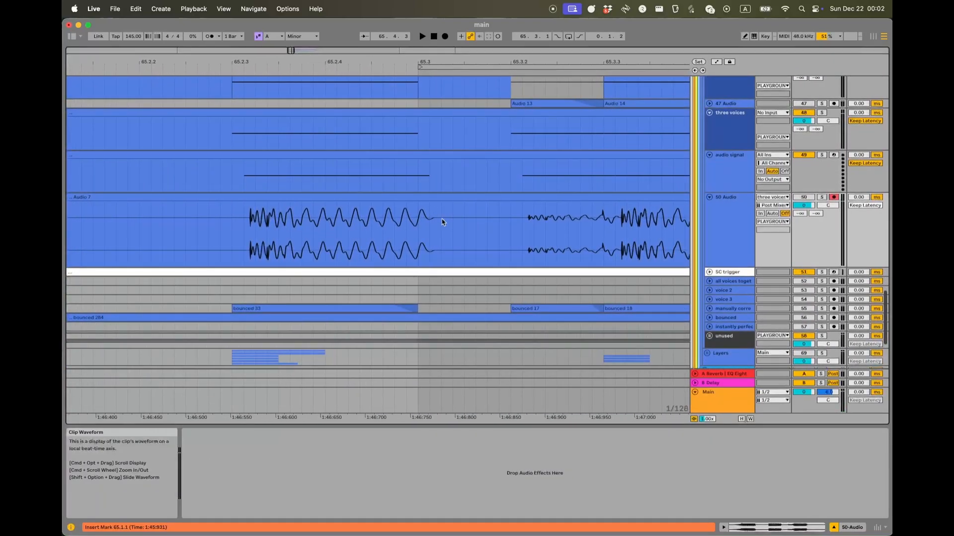
scroll(440, 221, "up", 2)
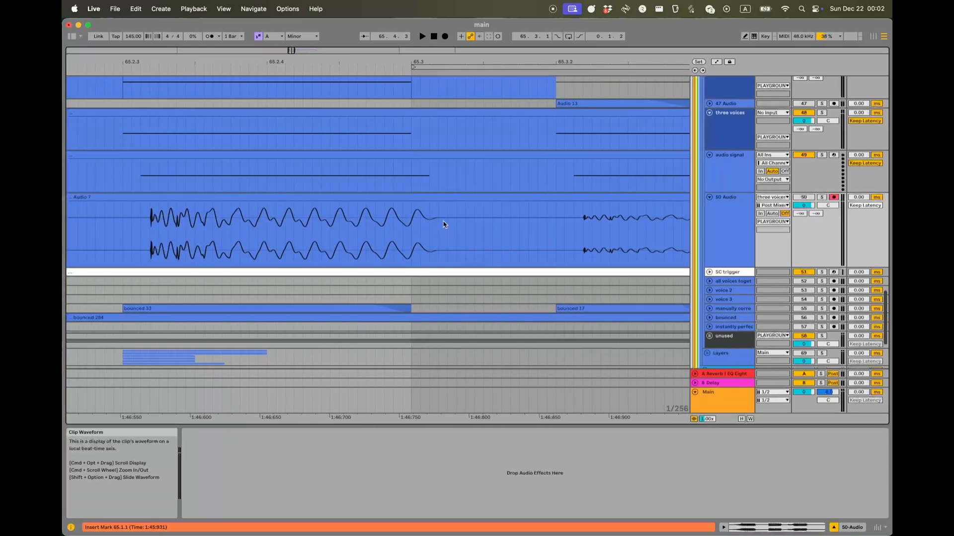
- Mark the start of the 'audio signal' note just after 65.2.3 and compare it with the onset of the recorded waveform
scroll(444, 225, "left", 3)
scroll(348, 229, "up", 2)
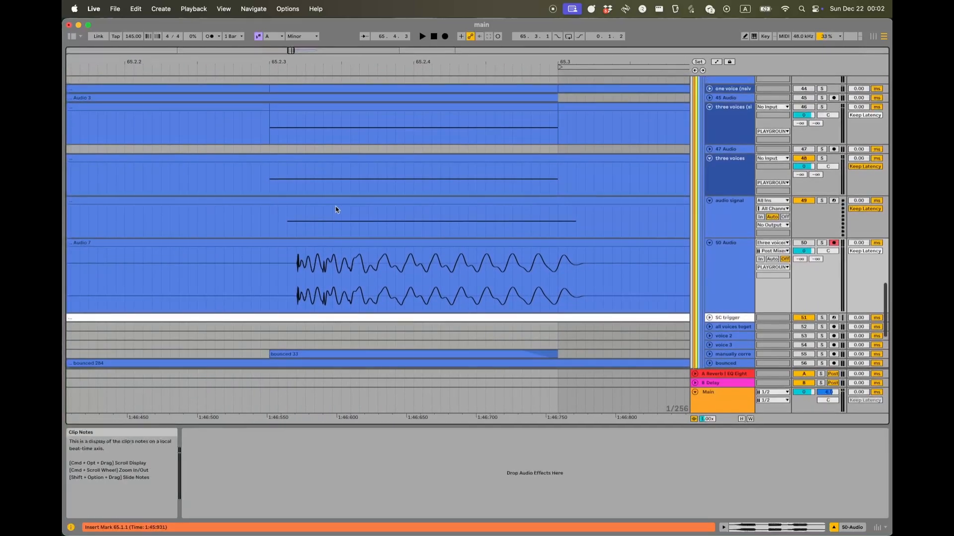
scroll(333, 206, "left", 2)
scroll(333, 206, "up", 1)
left_click(355, 220)
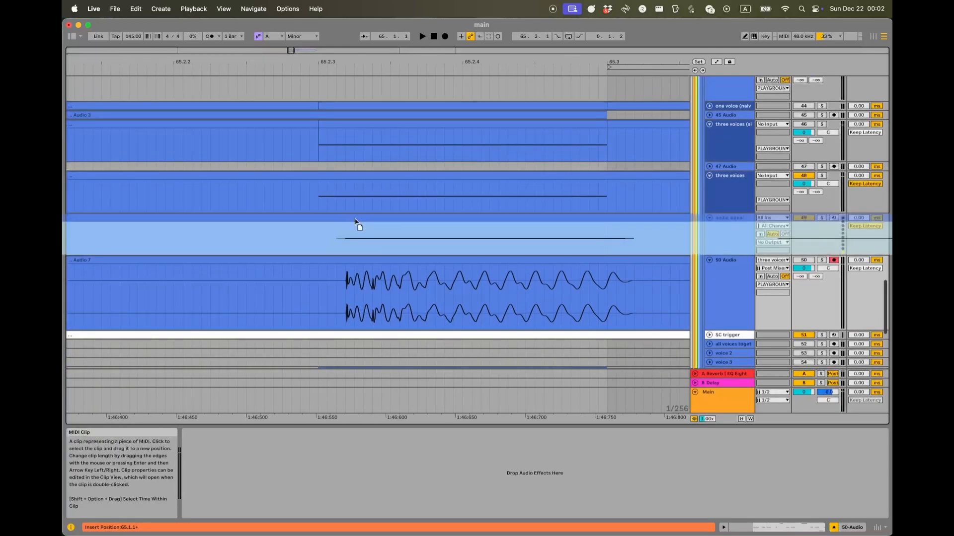
left_click(354, 220)
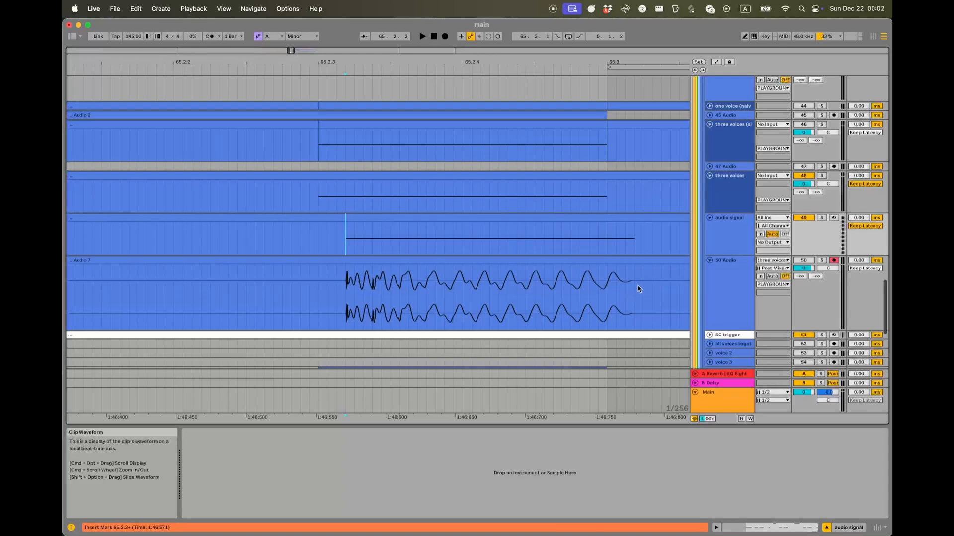
- Highlight the 'three voices' note starting at 65.2.3 and the recorded waveform from 65.2.3 to just past 65.3.1 to compare their spans
scroll(419, 260, "down", 10)
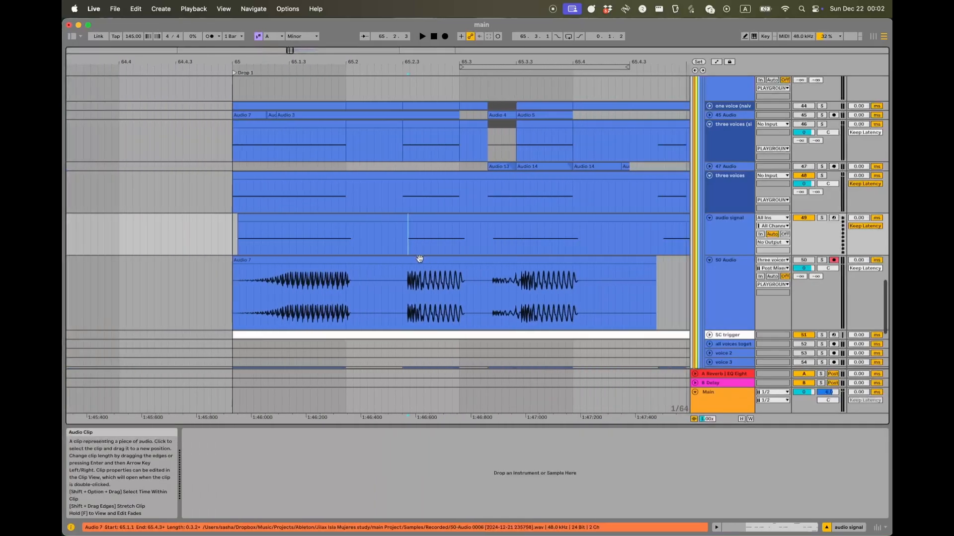
left_click_drag(405, 196, 451, 196)
left_click_drag(404, 281, 455, 284)
scroll(416, 284, "up", 5)
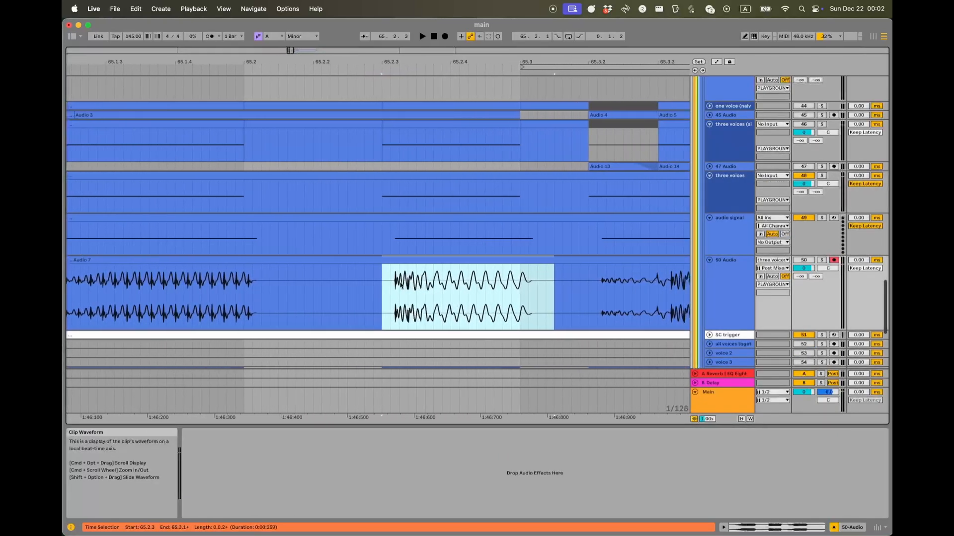
left_click(392, 287)
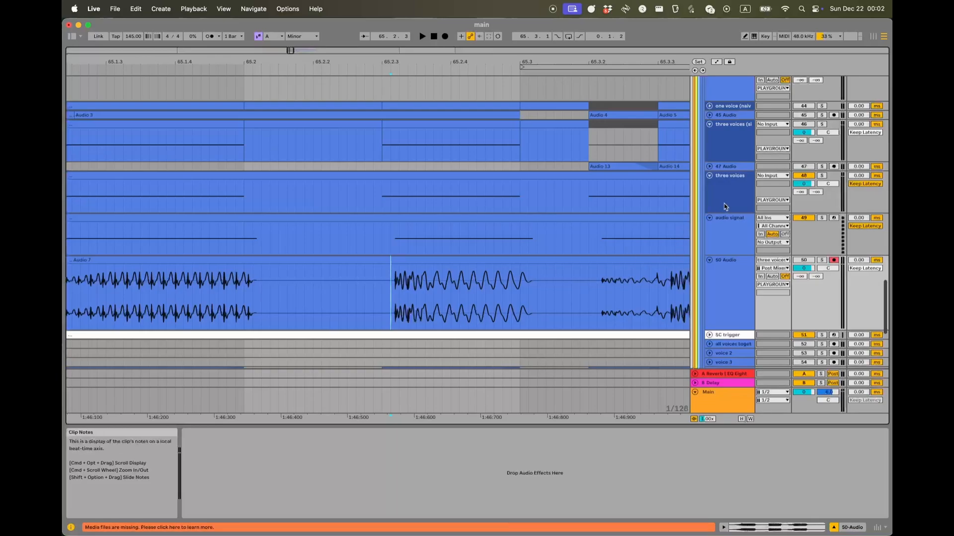
- Show the device chain of the 'three voices' track and fold the SL Signal Delay Pro device
left_click(740, 204)
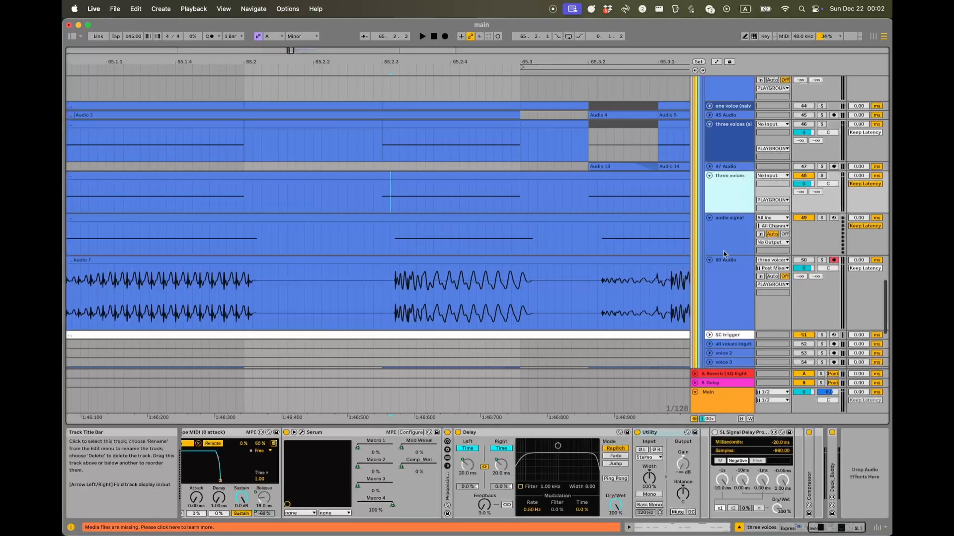
scroll(645, 456, "left", 5)
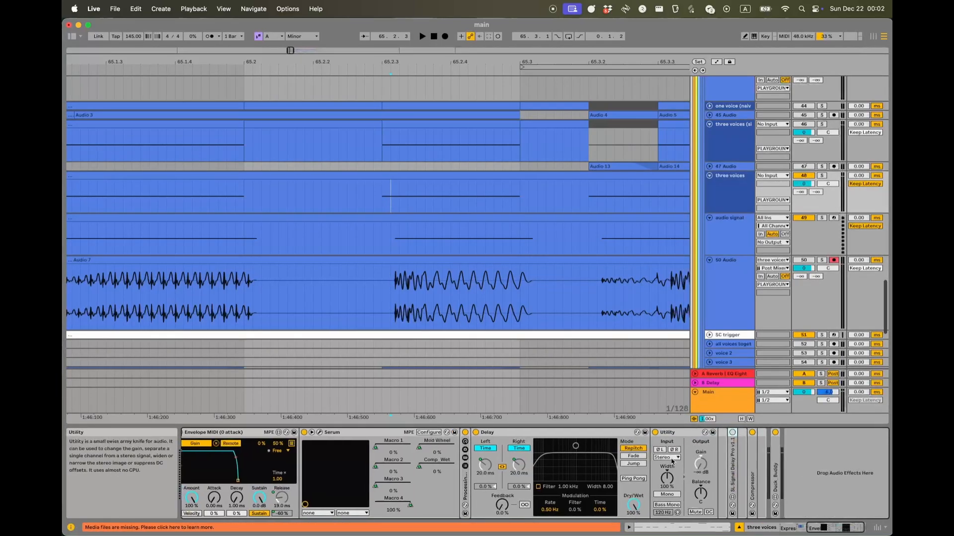
scroll(655, 454, "left", 3)
scroll(653, 451, "right", 1)
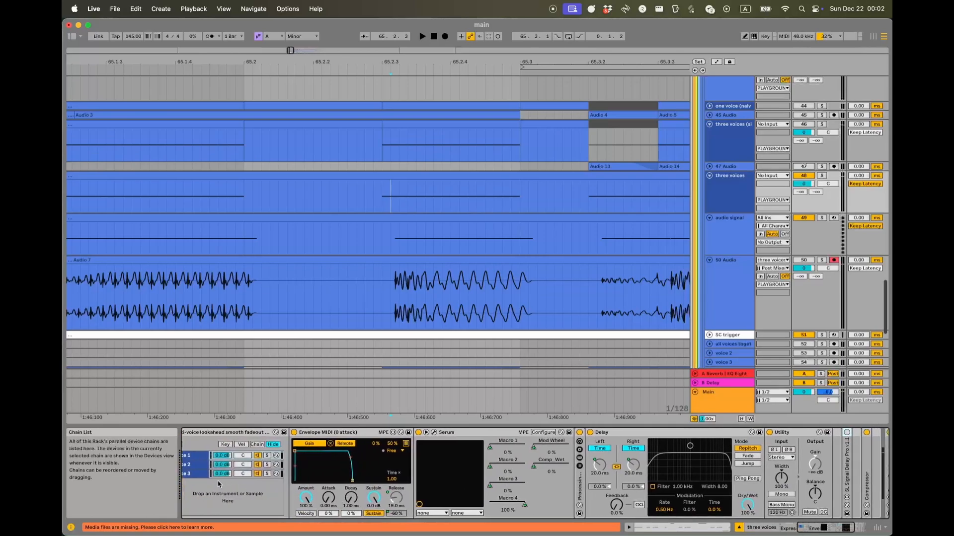
- Step through the rack's three voice chains and compare their Envelope MIDI (0 attack) and Delay devices, finishing on voice 1
left_click(197, 466)
key("Up")
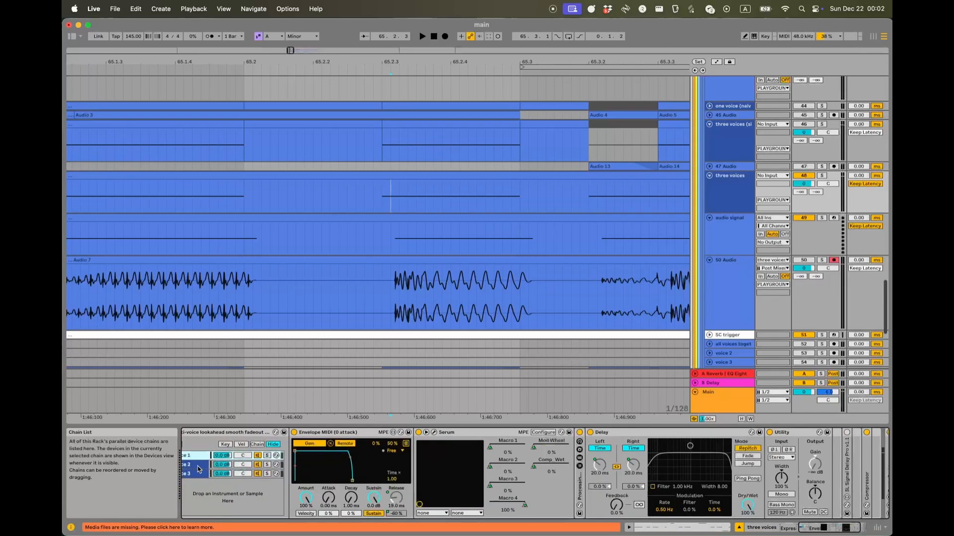
key("Down")
double_click(295, 465)
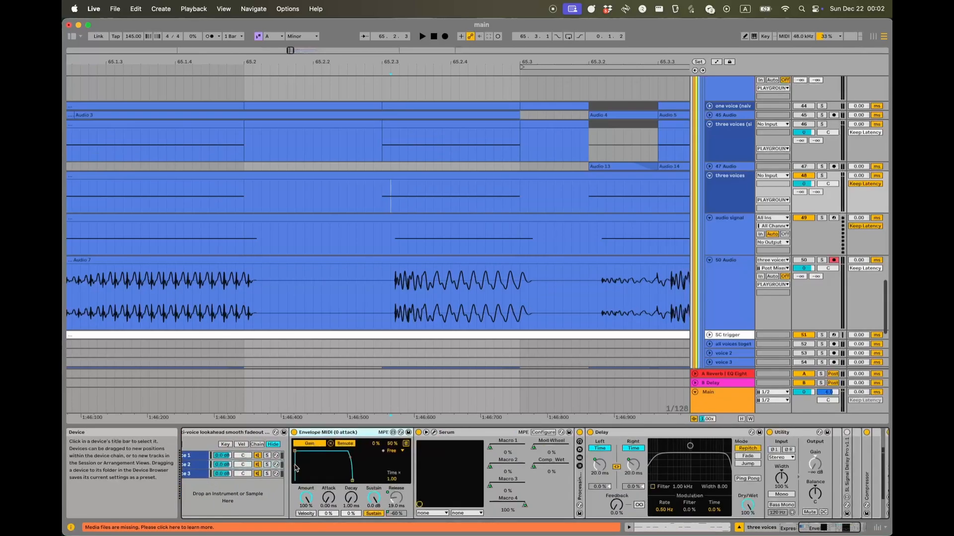
left_click(183, 475)
double_click(294, 469)
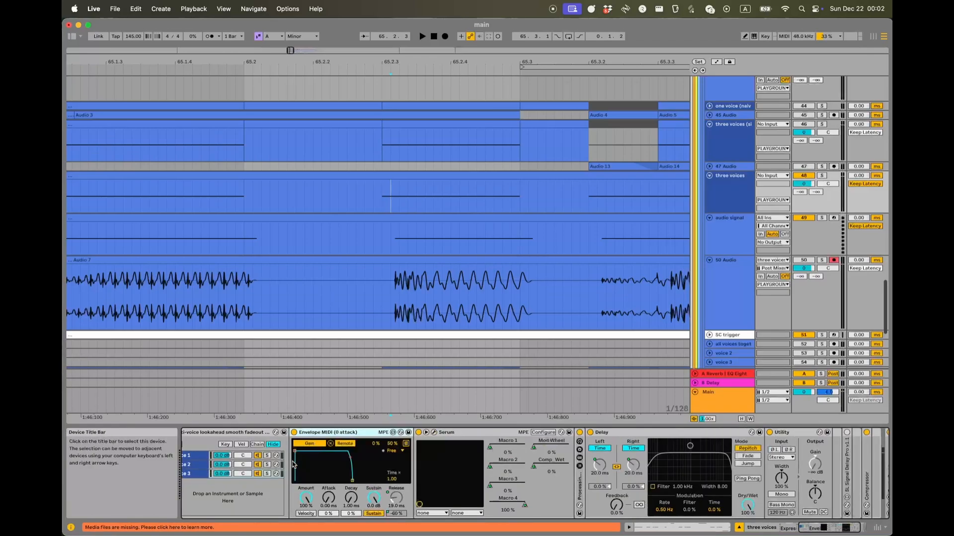
left_click(199, 455)
key("Down")
key("Down")
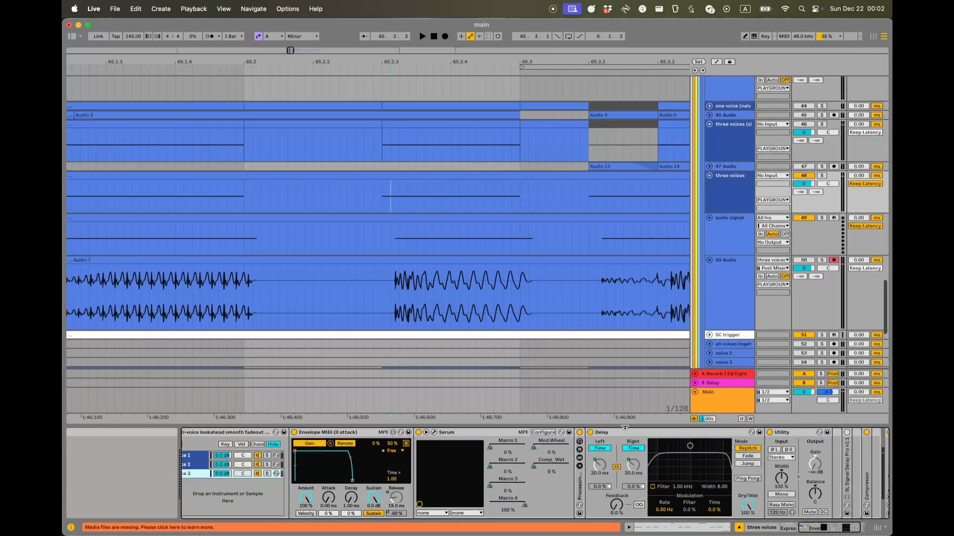
key("Up")
key("Up")
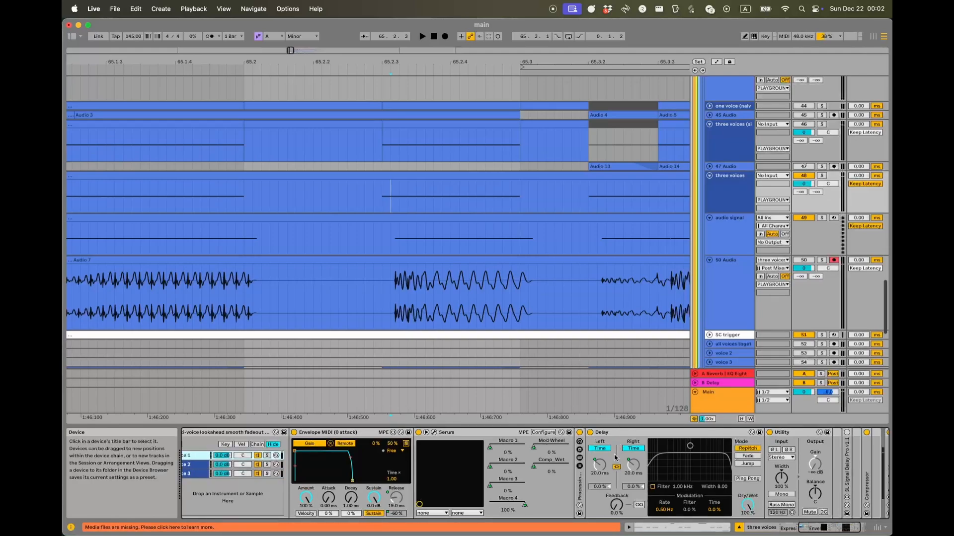
- Examine how the Envelope MIDI (0 attack), Delay and Utility devices work together in the voice 1 chain
left_click(321, 437)
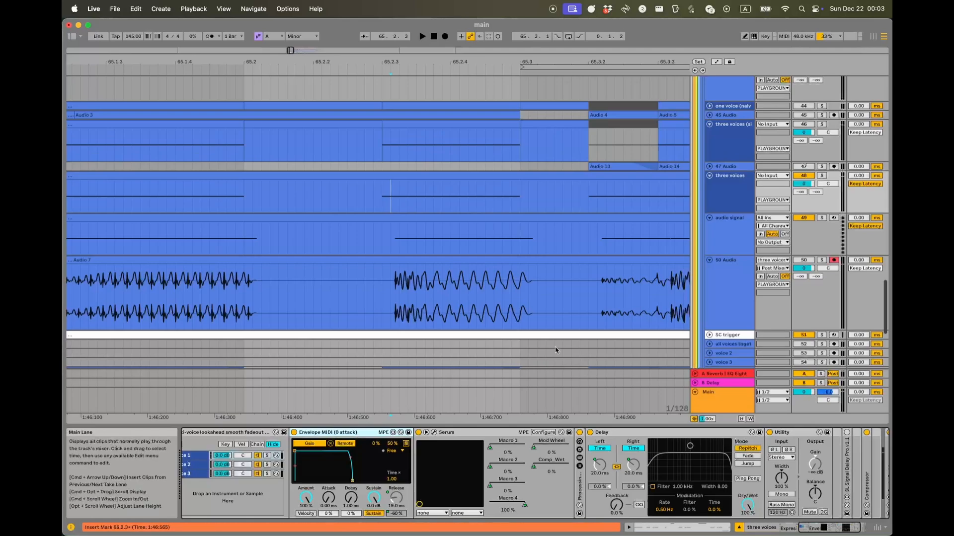
left_click(793, 436)
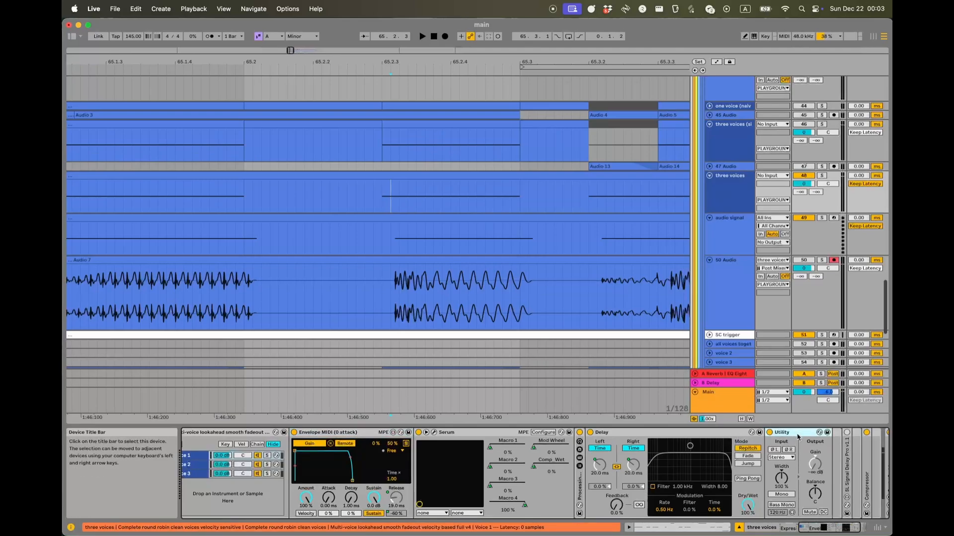
left_click(618, 436)
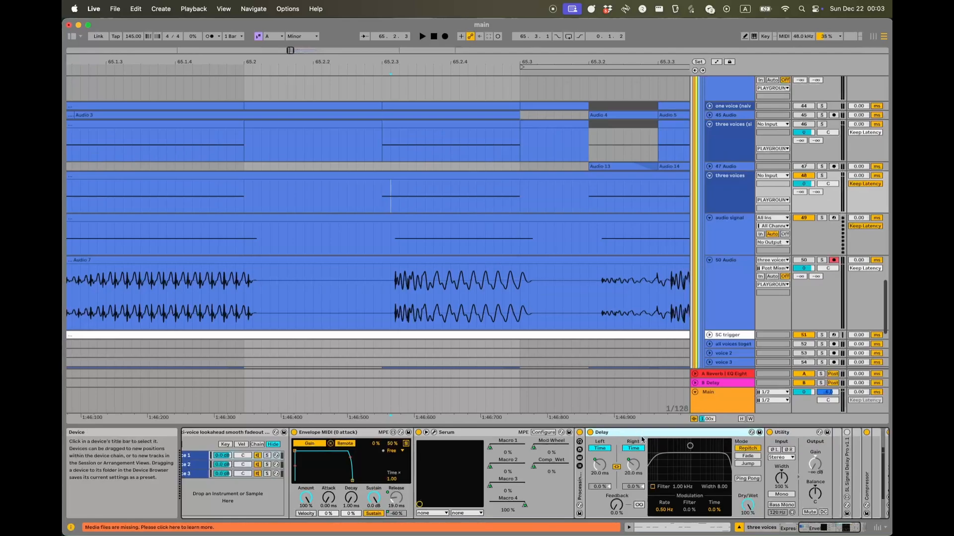
left_click(793, 436)
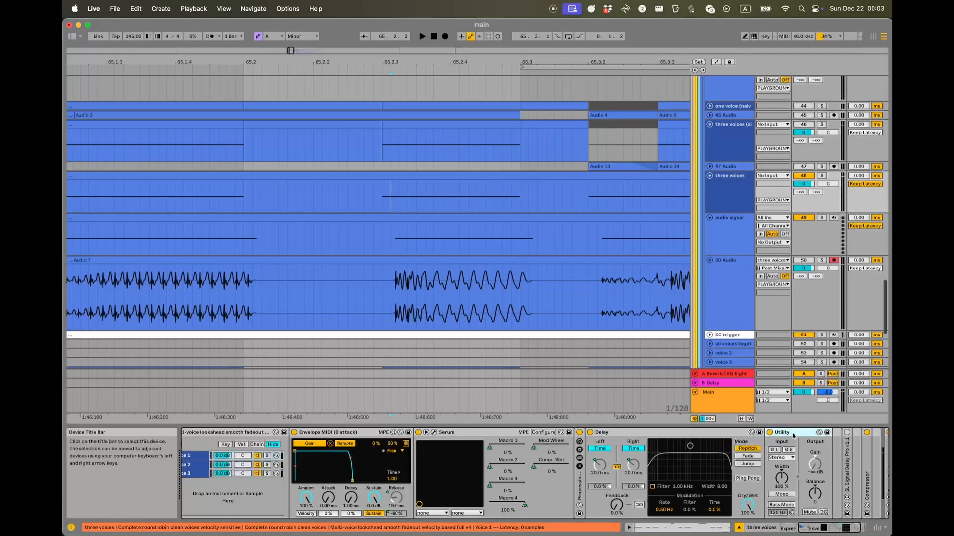
left_click(625, 435)
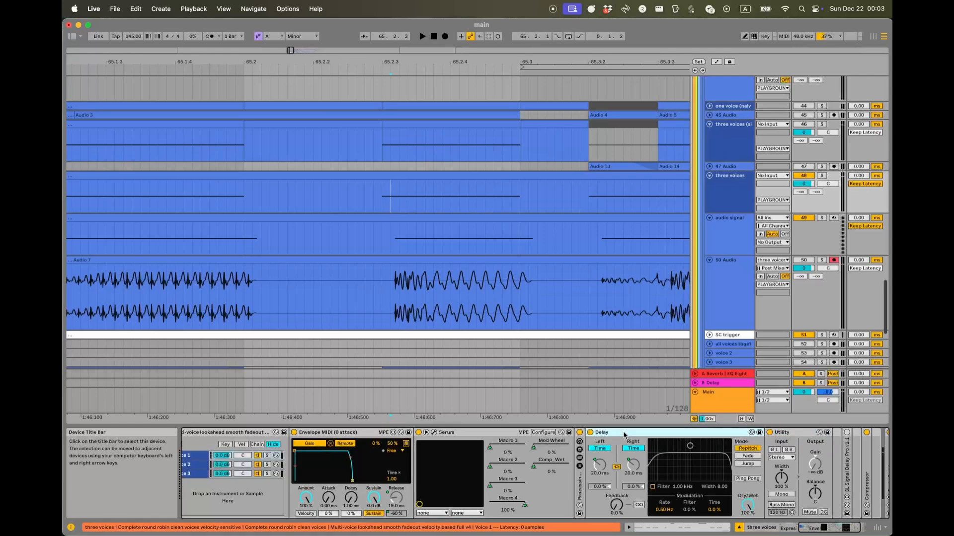
- Step through the Utility, Envelope MIDI (0 attack) and Delay devices again to trace the voice 1 signal path, finishing on Utility
left_click(779, 436)
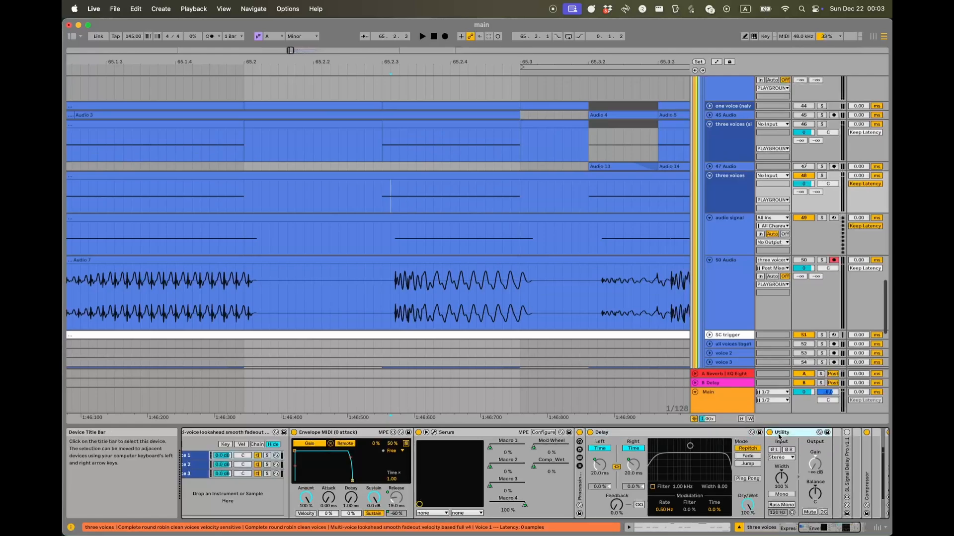
left_click(366, 436)
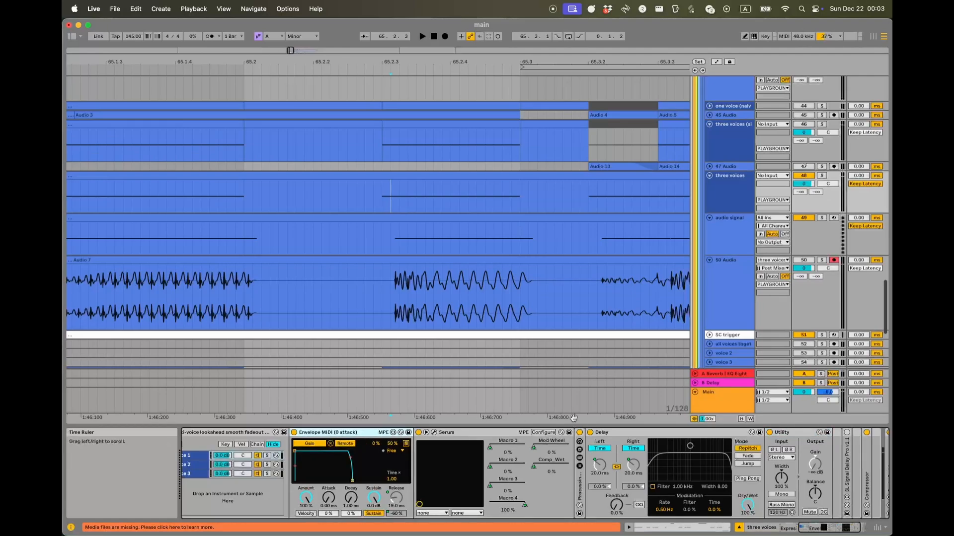
left_click(637, 437)
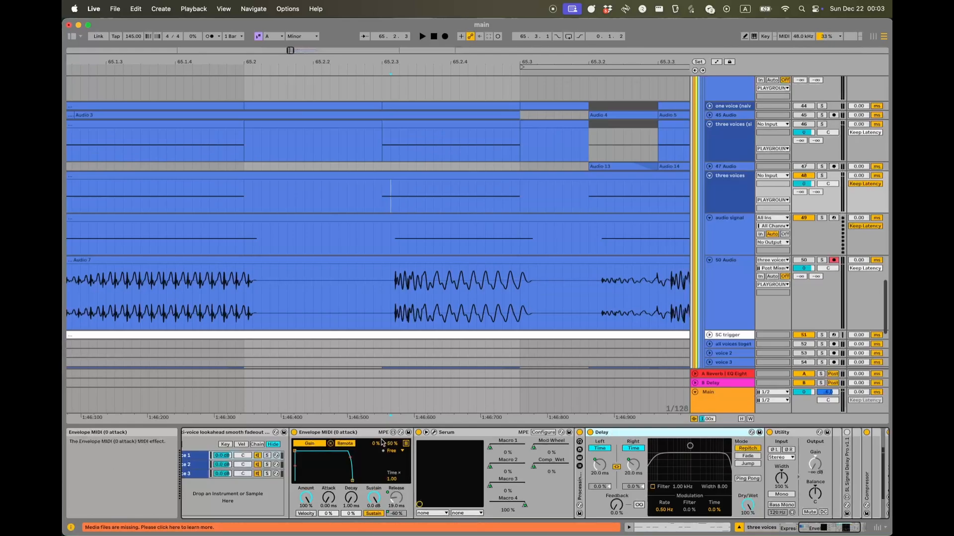
left_click(366, 435)
left_click(745, 434)
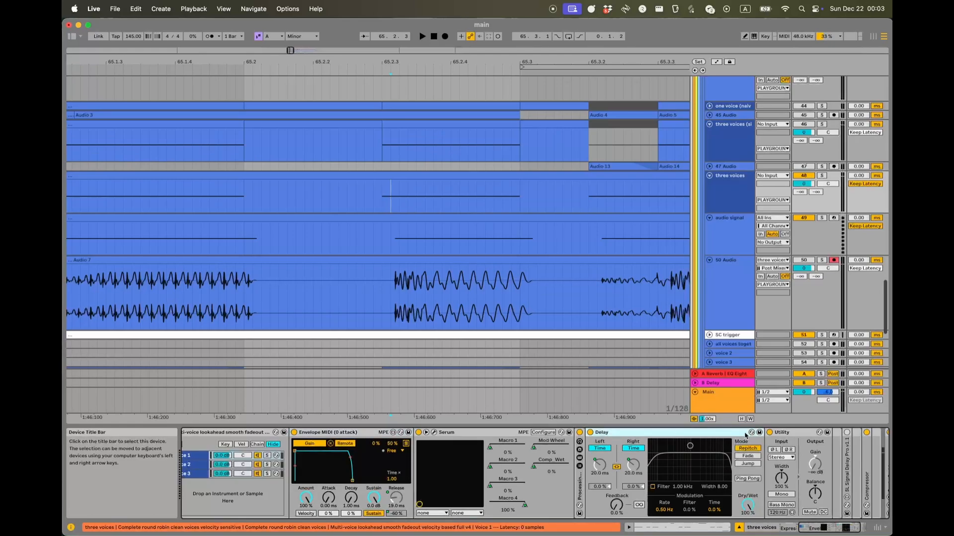
left_click(800, 434)
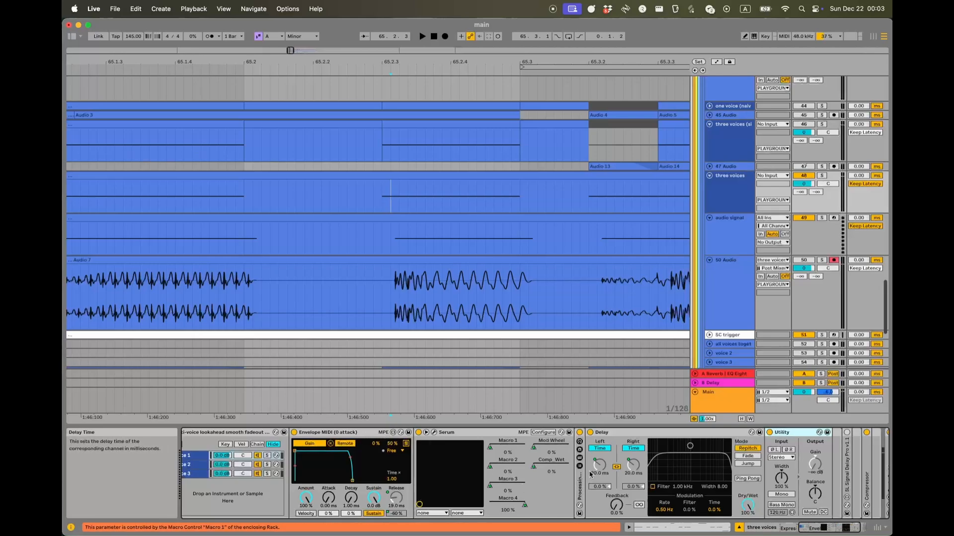
- Unfold and refold the Processing chain rack after Serum, and review the Envelope MIDI release and the voice list
scroll(580, 495, "right", 3)
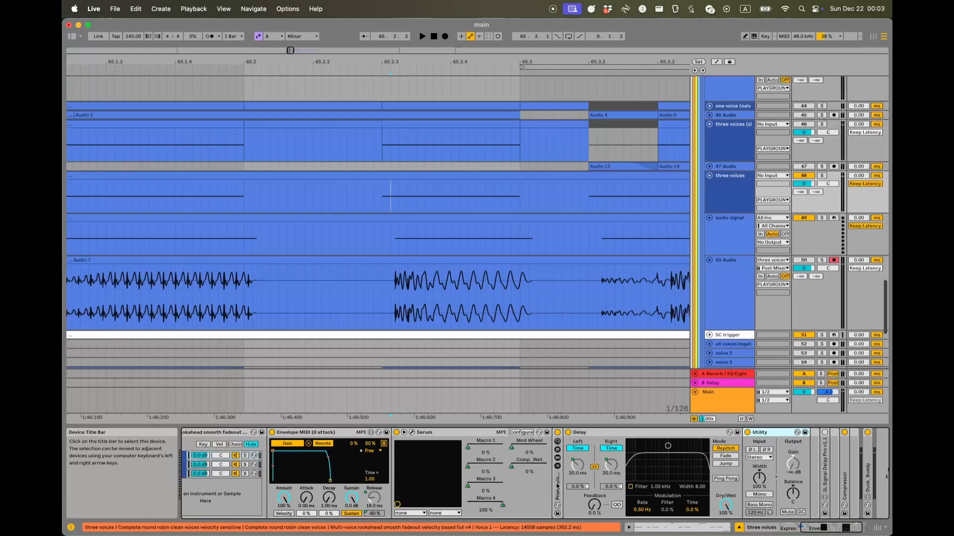
double_click(557, 486)
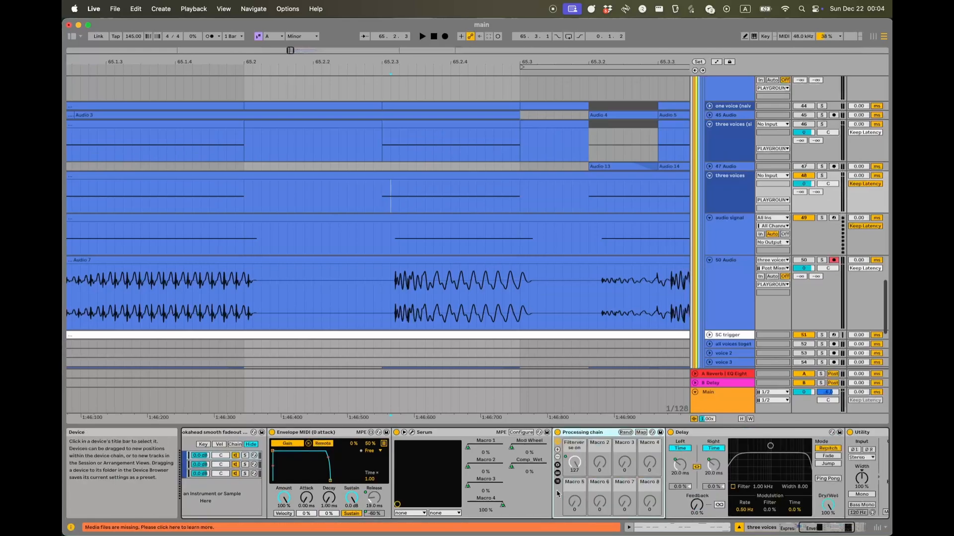
double_click(556, 497)
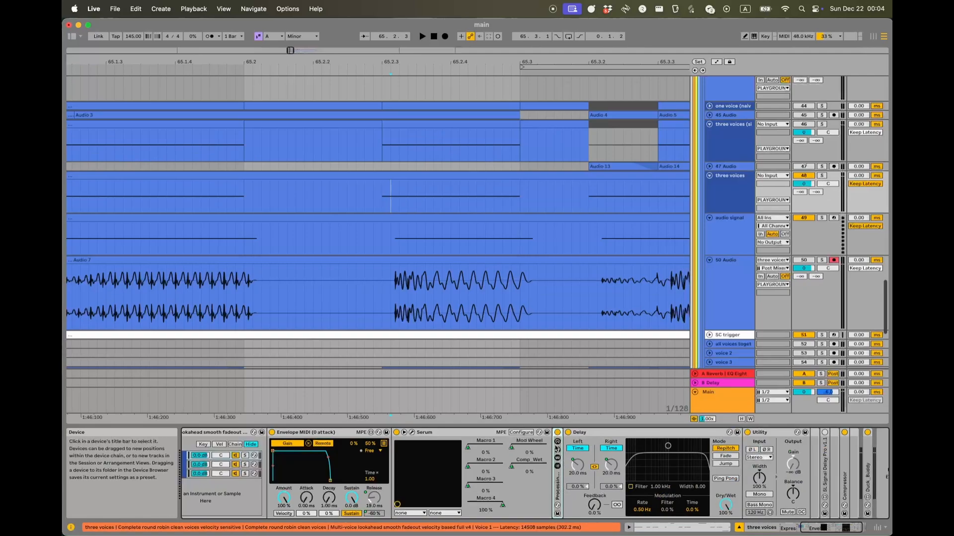
scroll(346, 463, "right", 1)
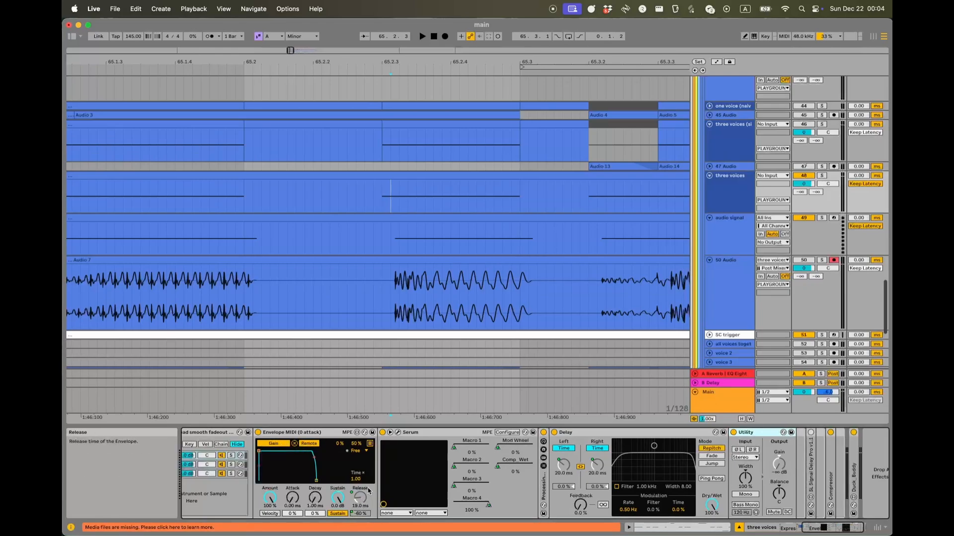
scroll(370, 492, "left", 2)
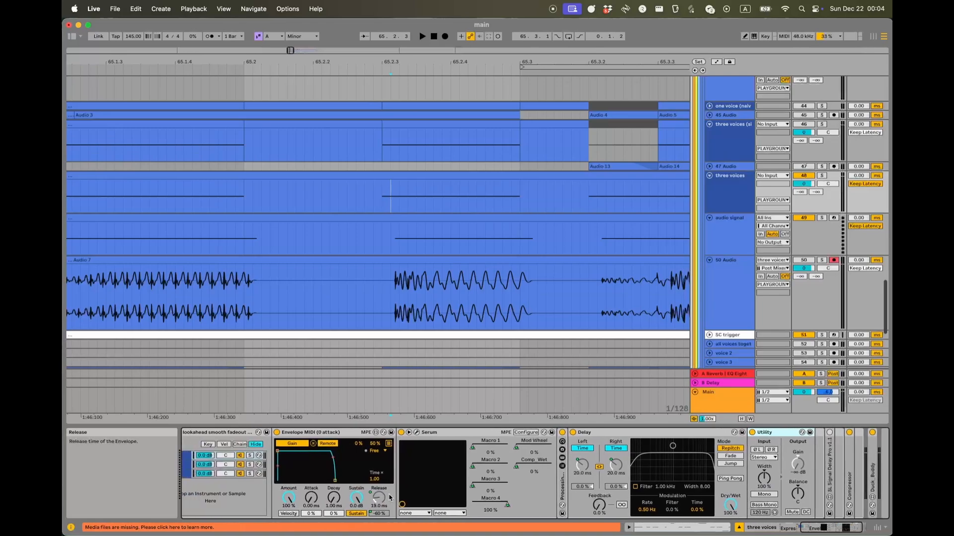
scroll(390, 498, "left", 1)
scroll(391, 498, "left", 3)
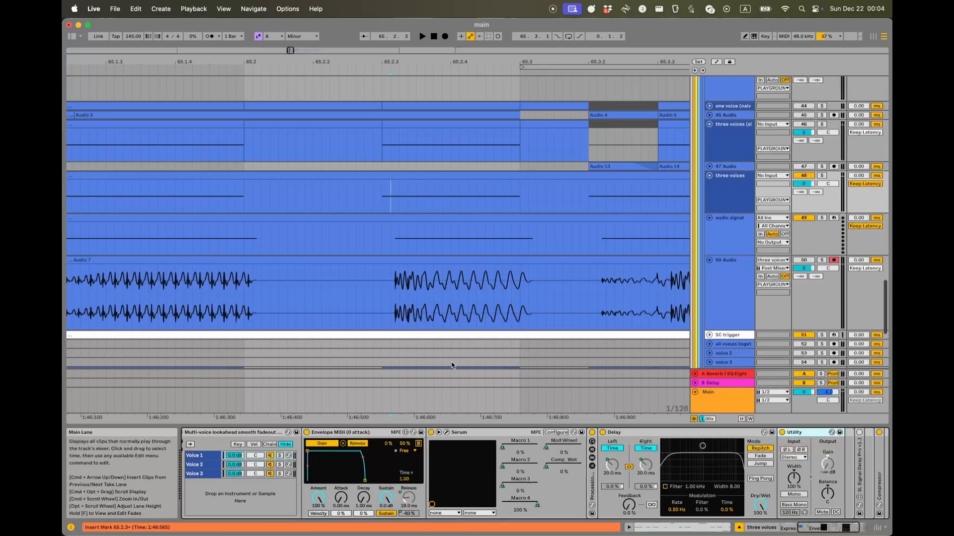
- Place the insert marker at the onset of the delayed waveform just after 65.2.3 on the 50 Audio track
scroll(487, 298, "down", 3)
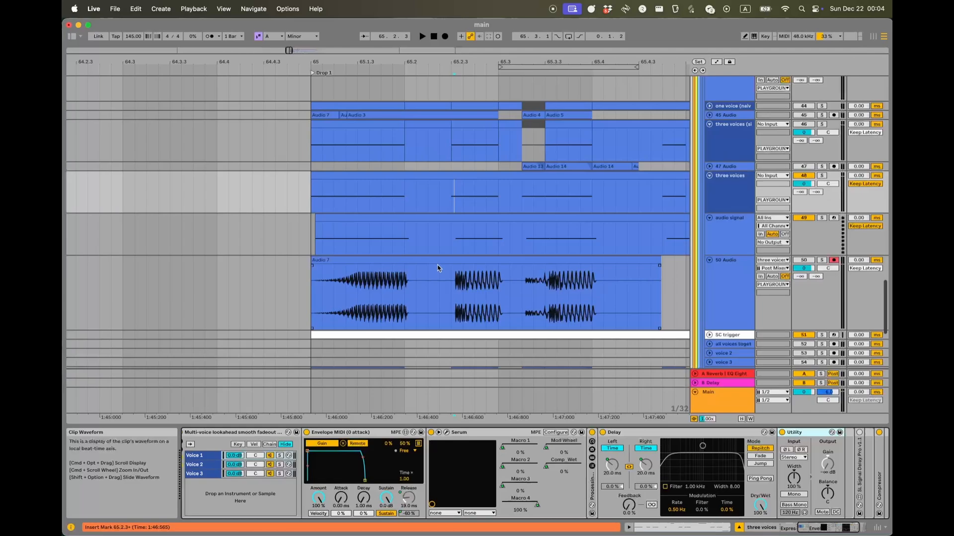
scroll(447, 271, "up", 5)
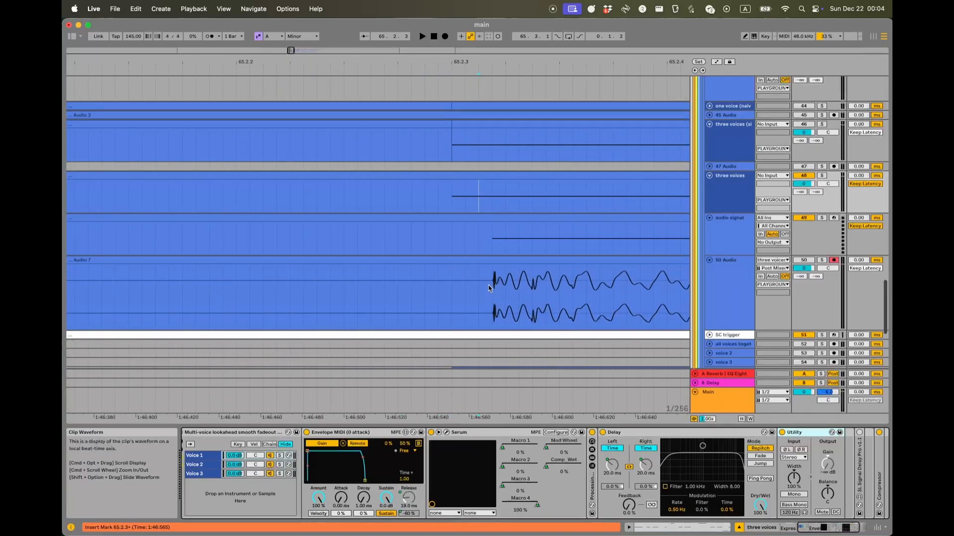
left_click(491, 288)
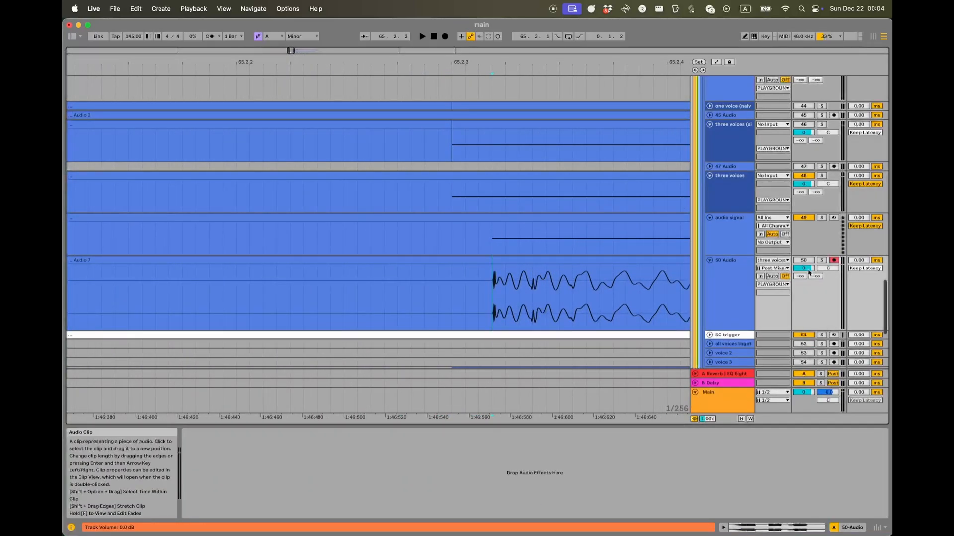
- Try to set the 50 Audio track's delay to -20 ms, keeping that track selected
left_click(856, 262)
type("-20")
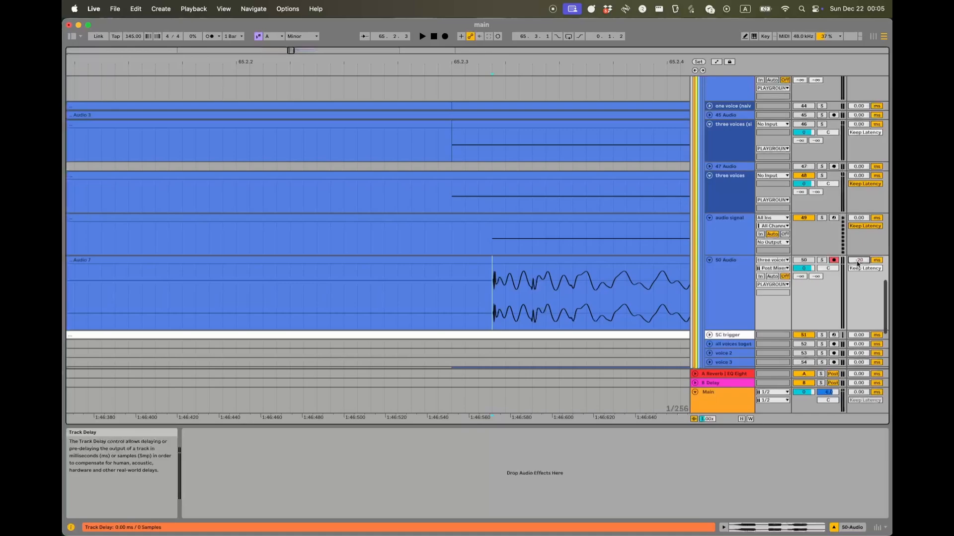
key("Return")
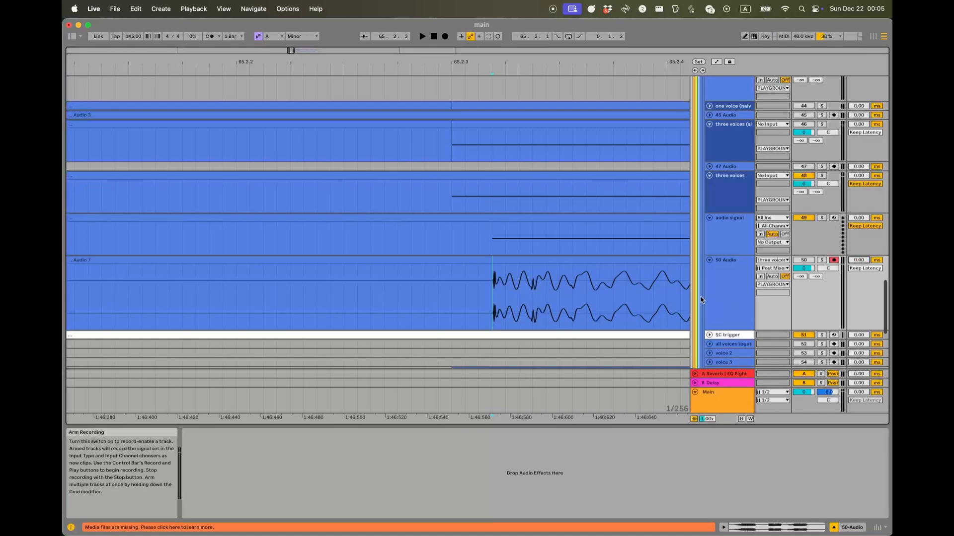
left_click(729, 269)
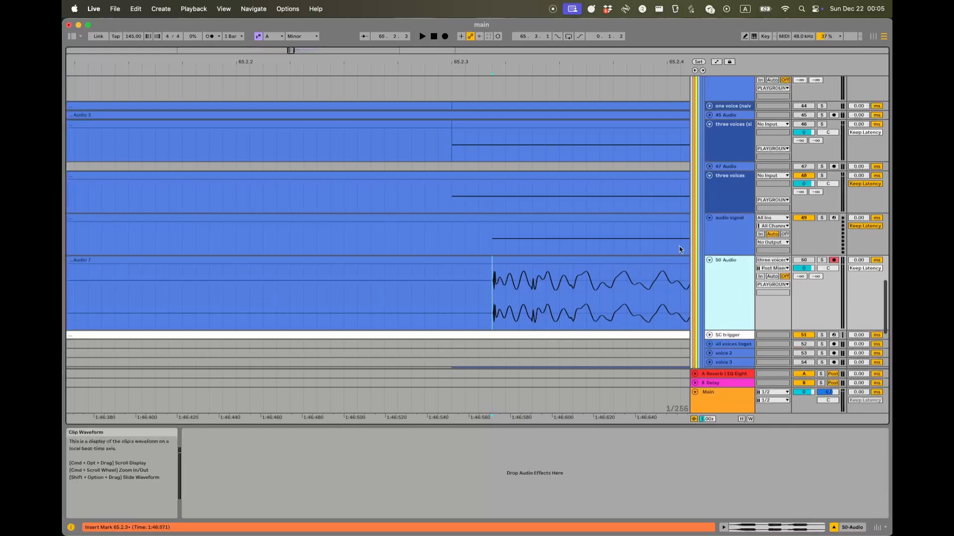
- Unfold the SL Signal Delay Pro device on the 'three voices' track and switch it on
left_click(735, 199)
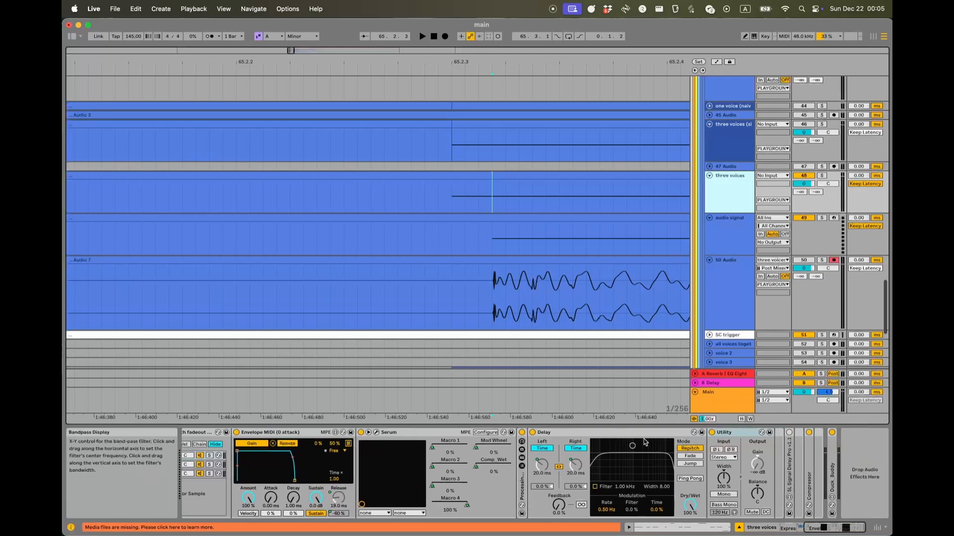
double_click(790, 480)
scroll(806, 442, "right", 3)
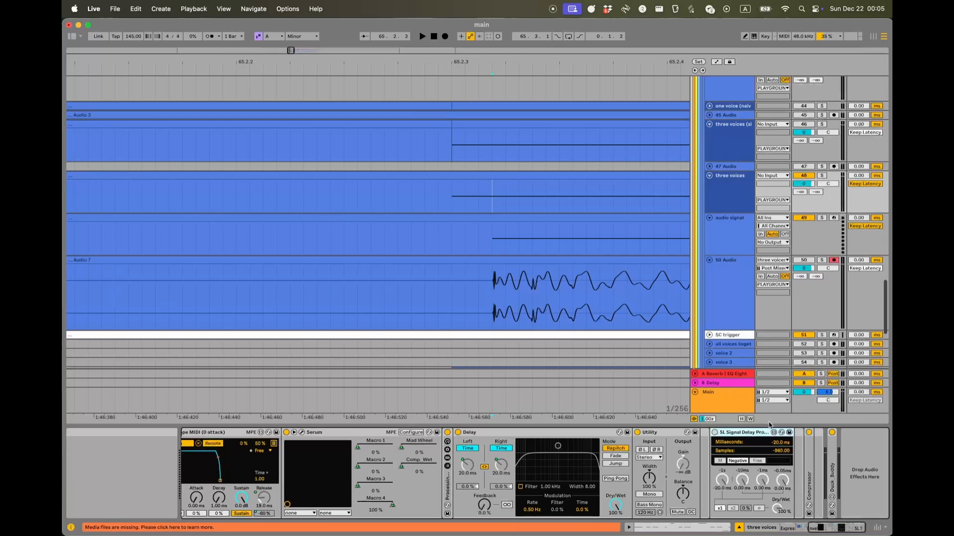
left_click(716, 433)
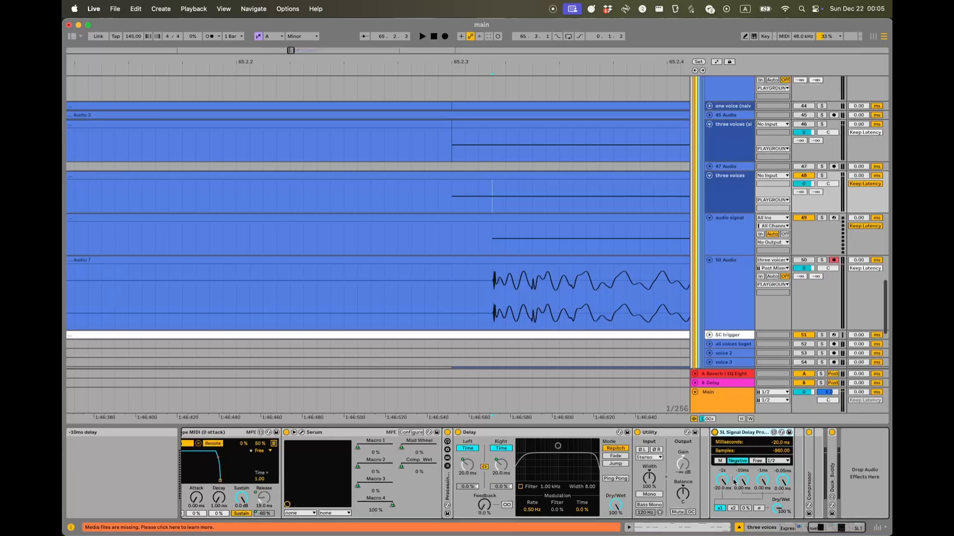
- Delete the old recorded clip from the 50 Audio track
left_click(628, 261)
scroll(596, 268, "down", 5)
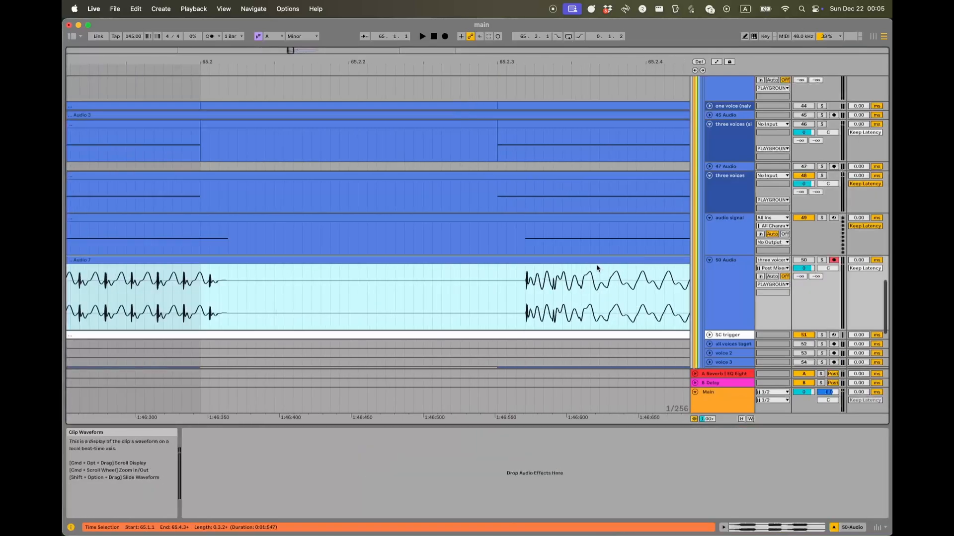
key("Delete")
- Record a new take of the three voices onto the 50 Audio track starting from 65.1.1, and stop recording
left_click(273, 293)
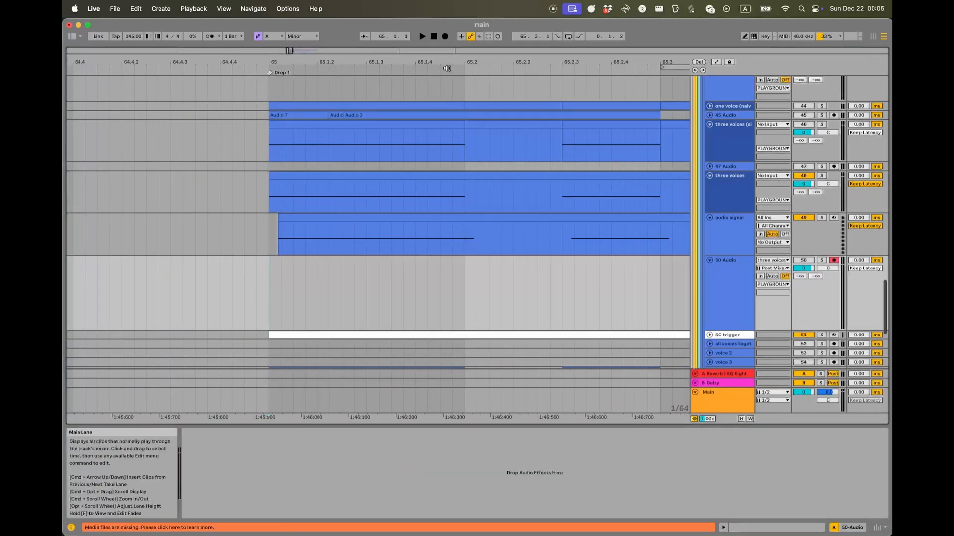
left_click(444, 37)
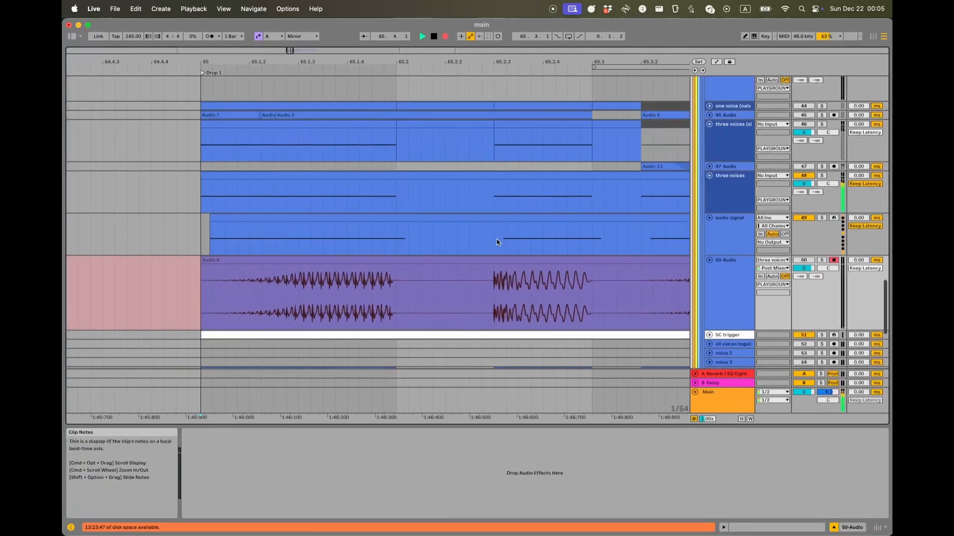
scroll(494, 248, "up", 1)
key("space")
- Mark the end of the recorded note at 65.3.1 and enlarge the 50 Audio track's height
scroll(502, 289, "up", 10)
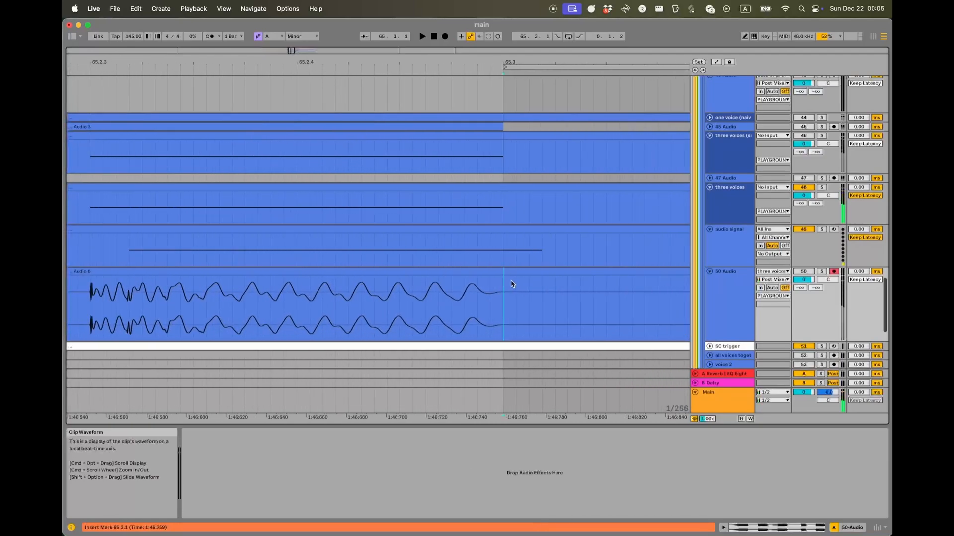
left_click_drag(738, 341, 739, 456)
scroll(583, 263, "down", 2)
- Highlight the 'three voices' note from 65.2.3 to 65.3.1 and the offset 'audio signal' note to compare them with the new waveform
scroll(582, 264, "left", 2)
scroll(583, 263, "down", 3)
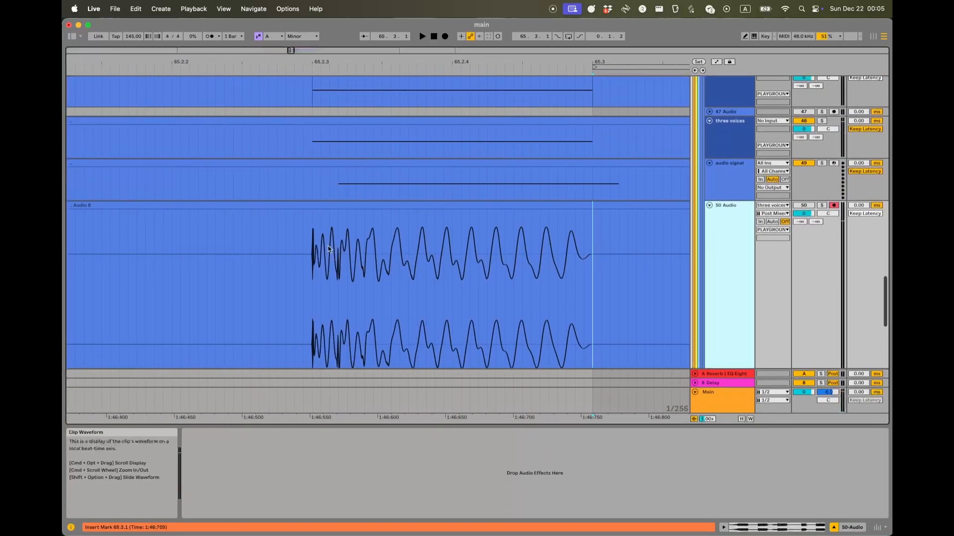
left_click_drag(312, 149, 592, 137)
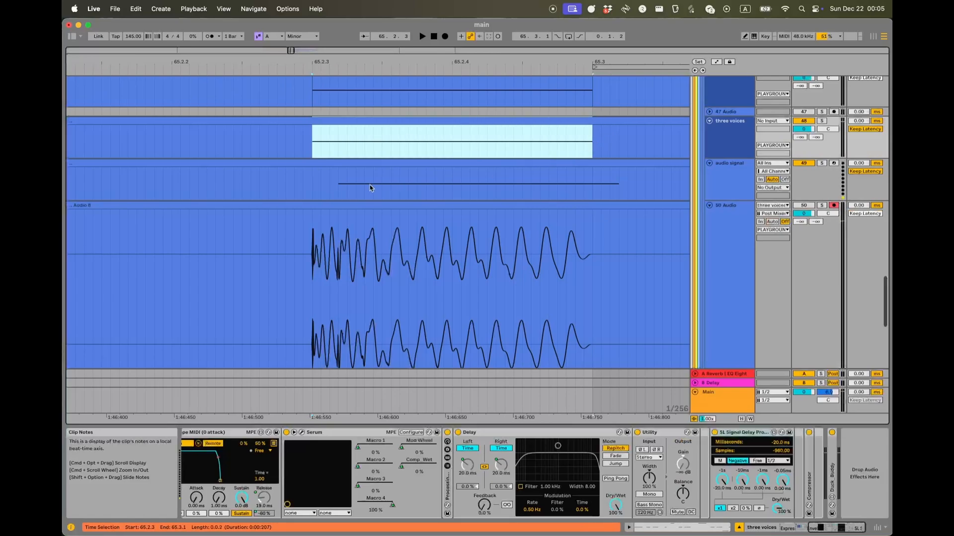
left_click_drag(337, 183, 627, 183)
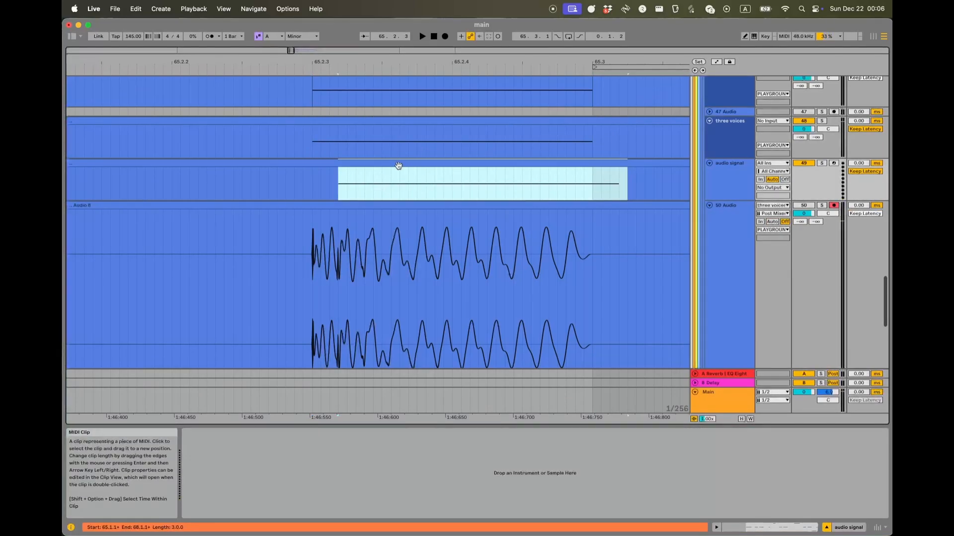
- Shift the 'audio signal' clip so its note spans 65.2.3 to 65.3.1, move the 'three voices' clip about 19 ms earlier, and highlight the gap
left_click_drag(398, 164, 590, 145)
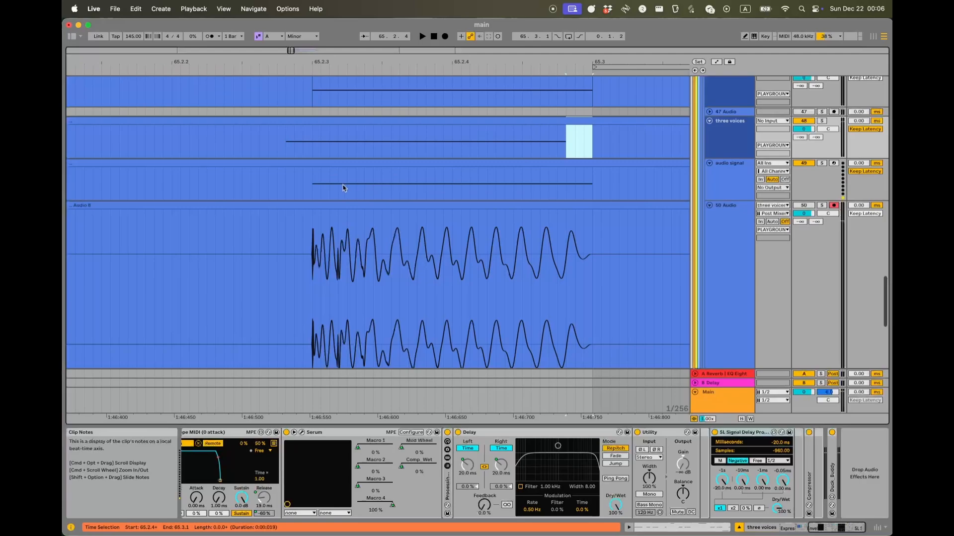
left_click_drag(313, 191, 593, 192)
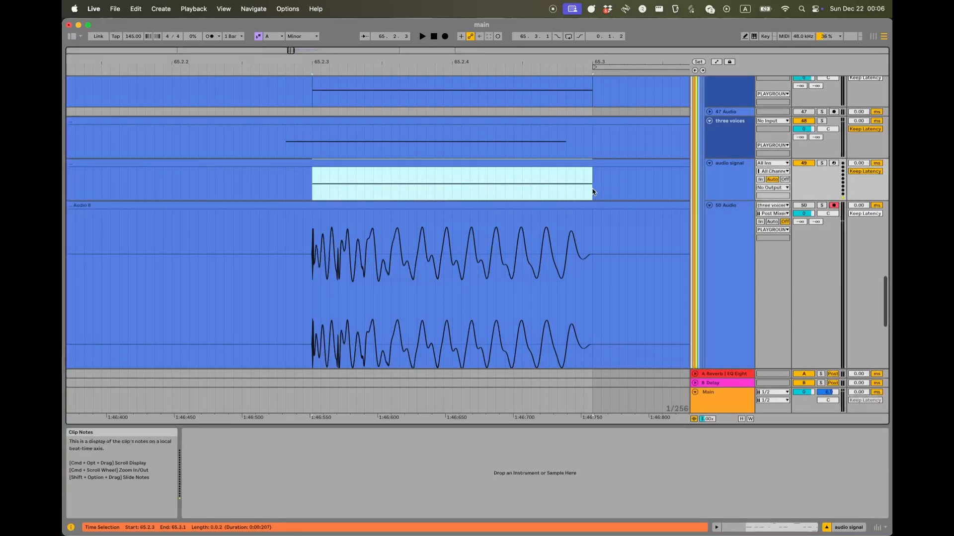
left_click_drag(567, 154, 592, 152)
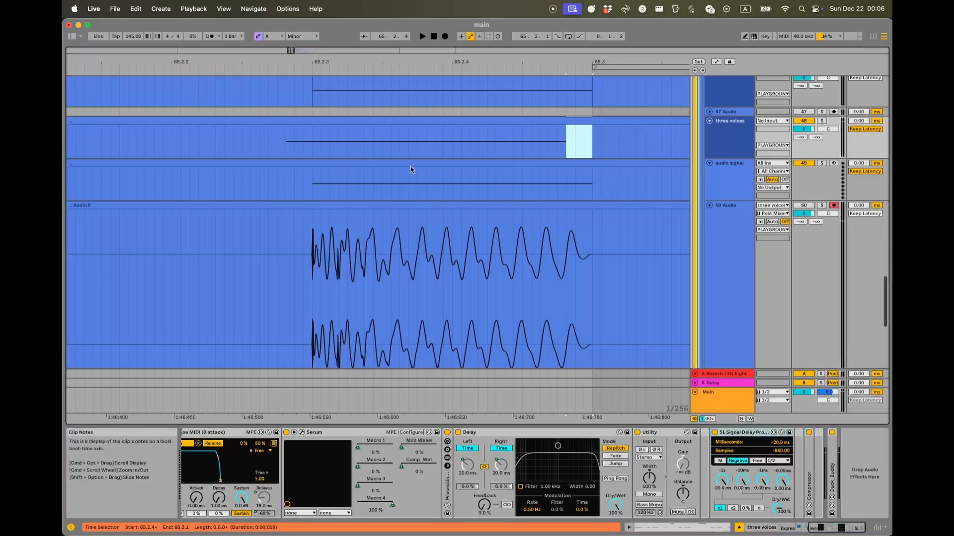
left_click(541, 436)
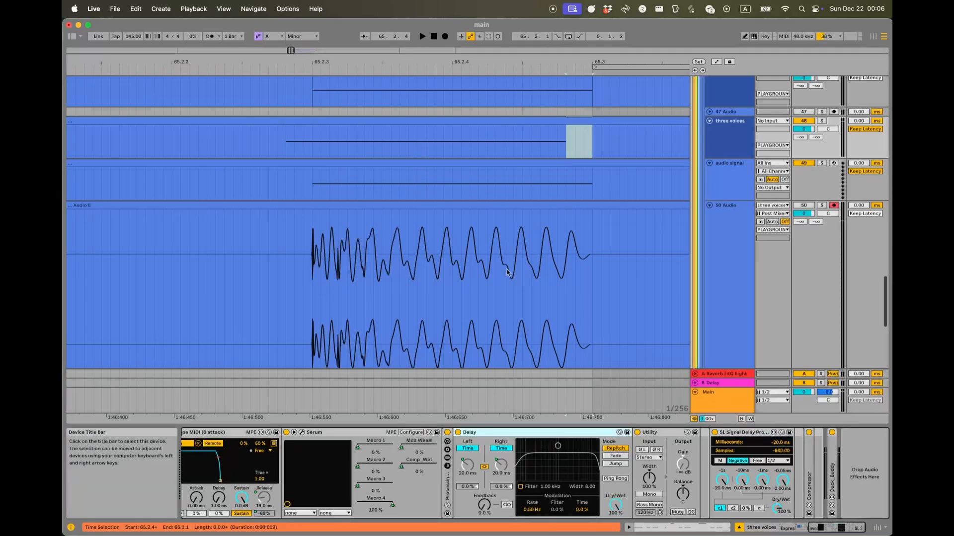
- Inspect the fade-outs across the new recording and place the insert marker at the note onset at 65.3.3
scroll(506, 225, "down", 5)
scroll(601, 271, "down", 3)
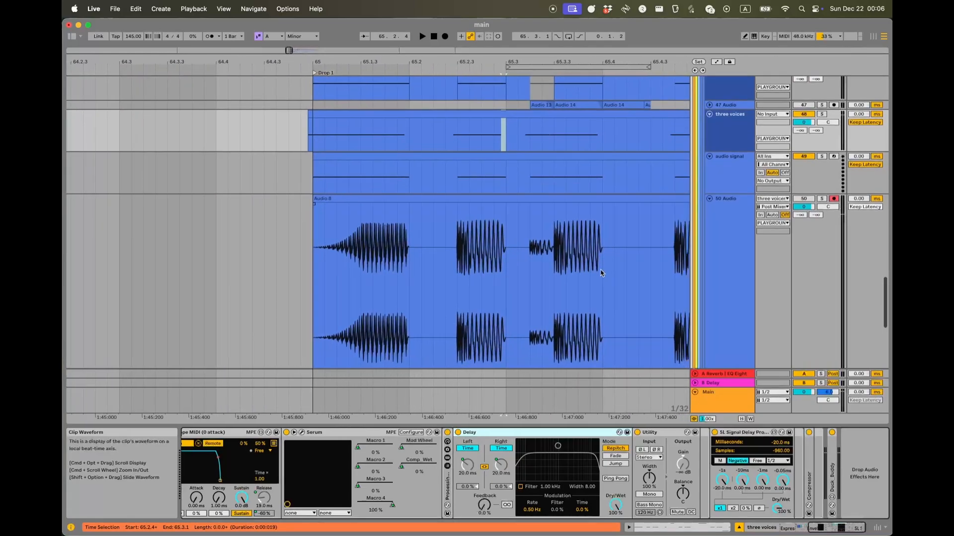
scroll(566, 255, "down", 3)
scroll(539, 235, "up", 6)
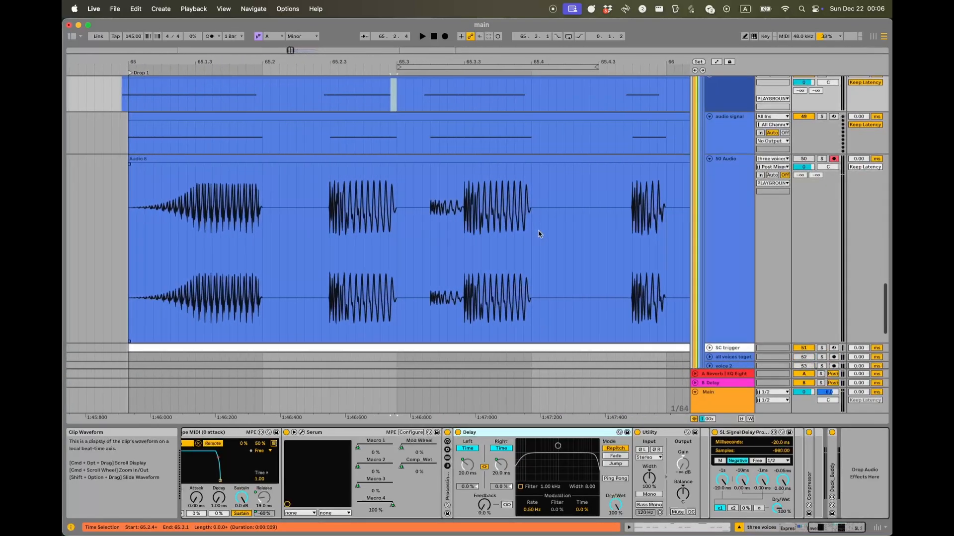
scroll(376, 215, "up", 2)
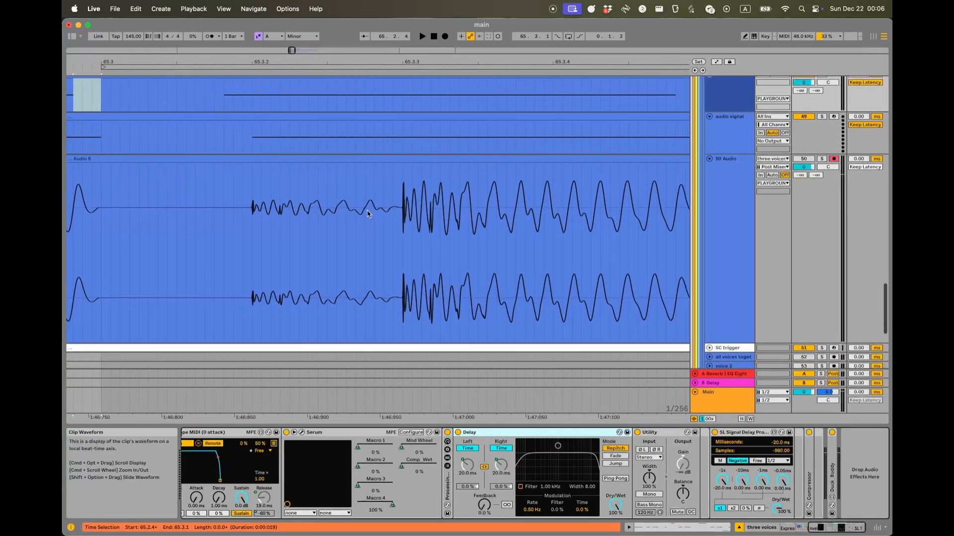
scroll(408, 209, "up", 2)
left_click(402, 212)
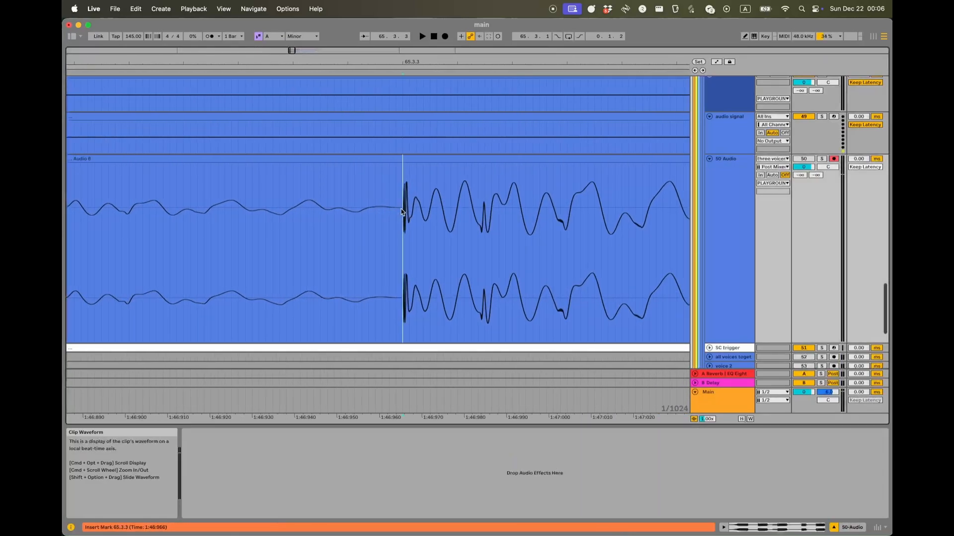
- Examine the fade-out just before the note onset at 65.3.3, highlight the last 2 ms before it, and return the insert marker to 65.3.3
scroll(401, 212, "down", 2)
scroll(402, 212, "up", 4)
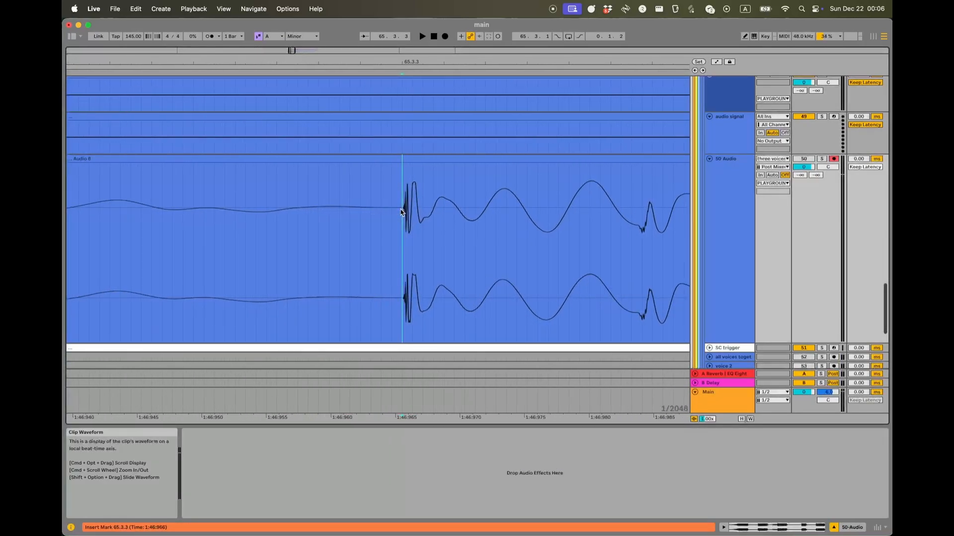
scroll(402, 212, "up", 2)
scroll(403, 212, "up", 2)
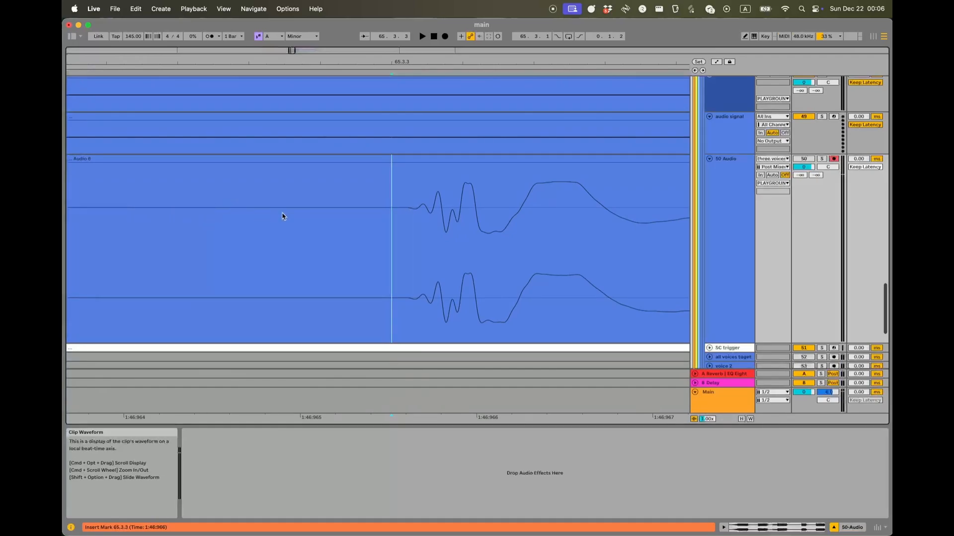
scroll(414, 217, "down", 3)
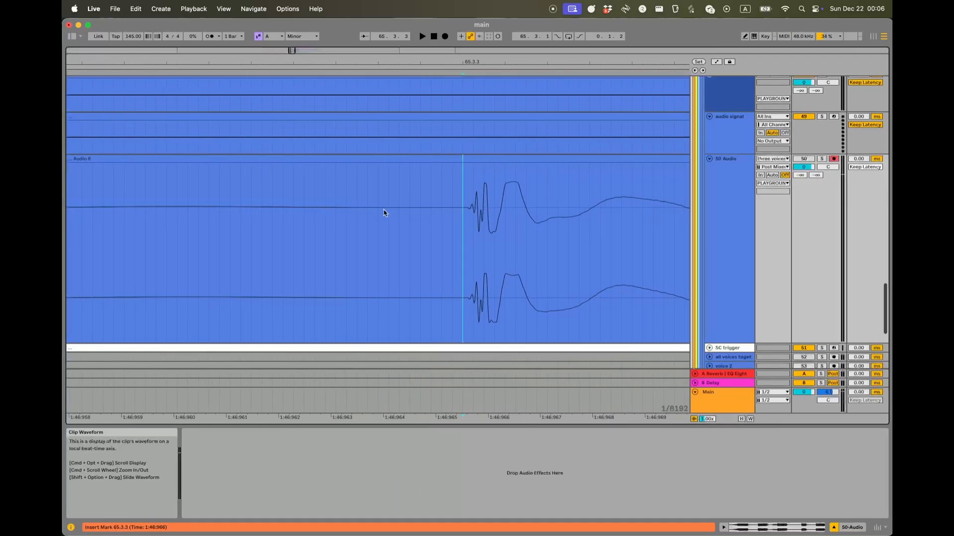
left_click(349, 210)
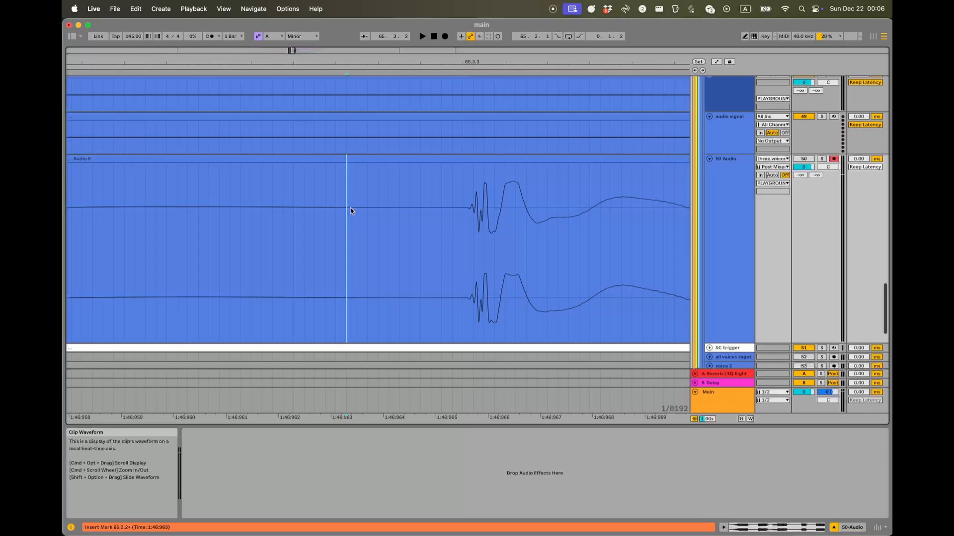
left_click_drag(350, 211, 465, 211)
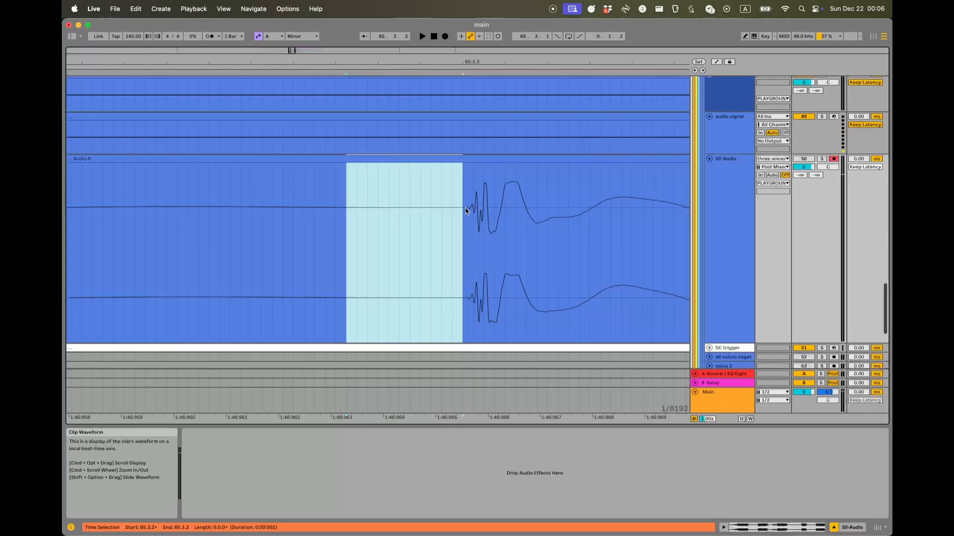
left_click(467, 211)
scroll(500, 203, "down", 20)
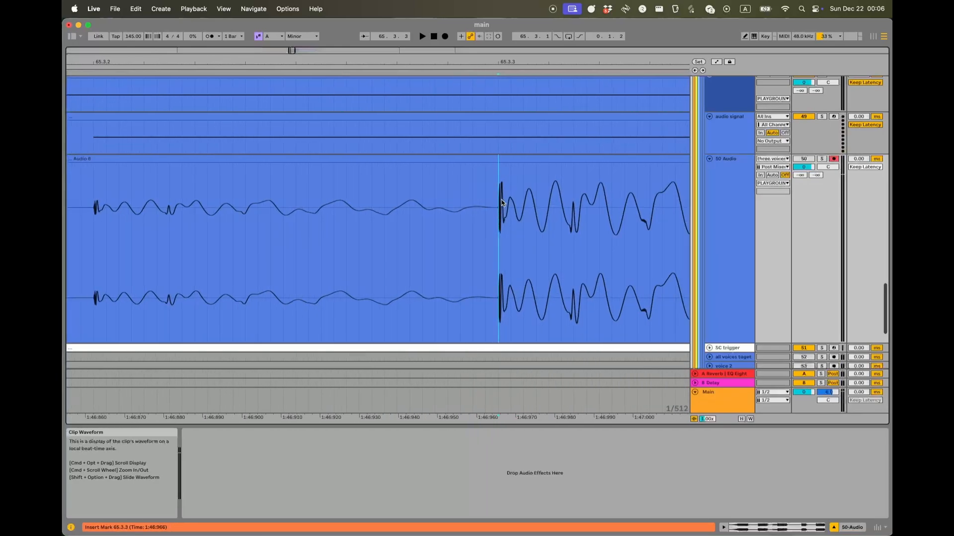
- Record a new take of the 'three voices' output onto the 50 Audio track from bar 65 to about 68.3.1
left_click_drag(576, 207, 409, 204)
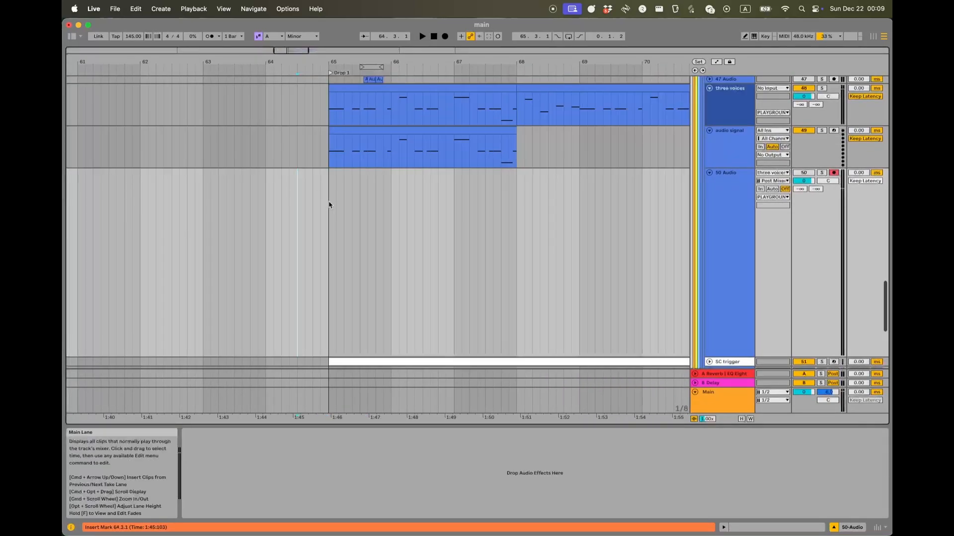
left_click(445, 36)
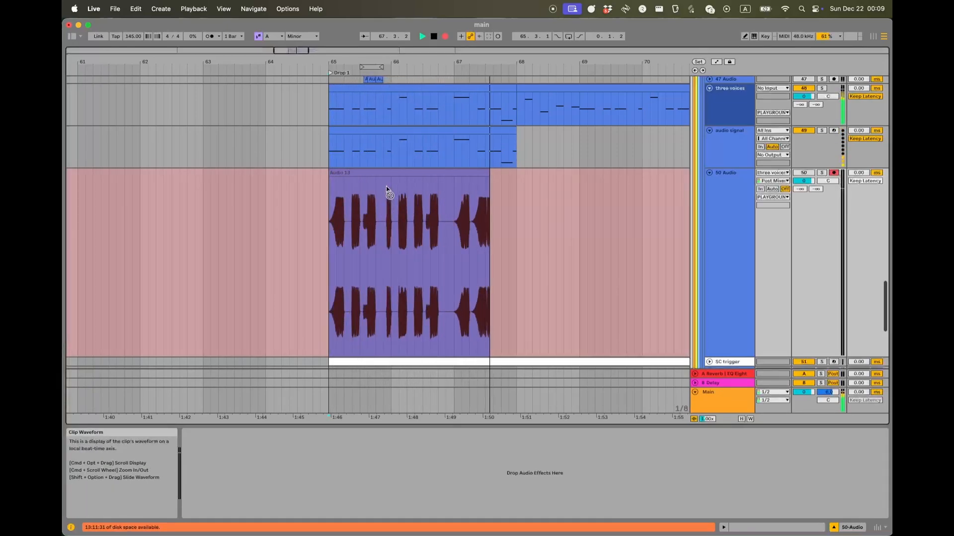
key("space")
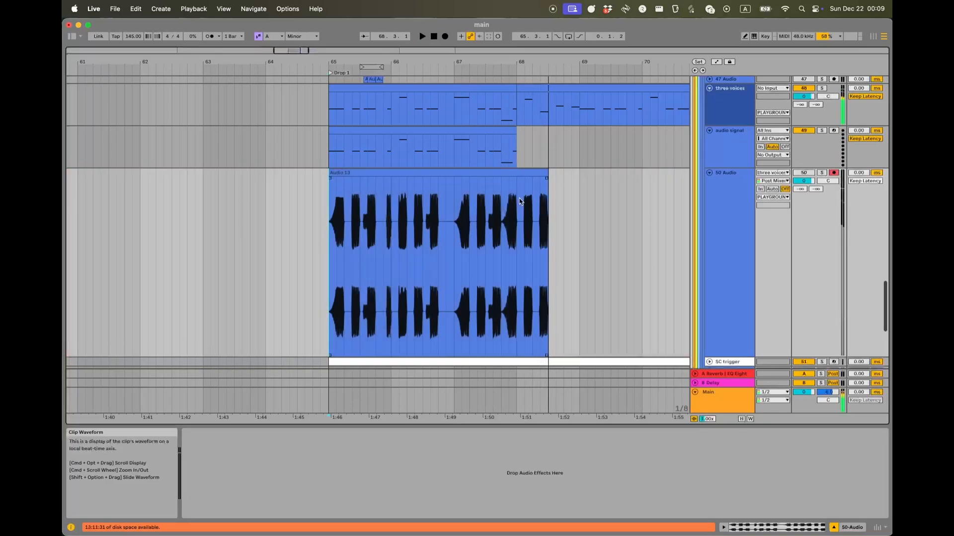
- Place the insert marker at 65.2.1 and inspect how the first recorded note fades out against its MIDI note end
scroll(330, 219, "up", 5)
scroll(355, 211, "up", 5)
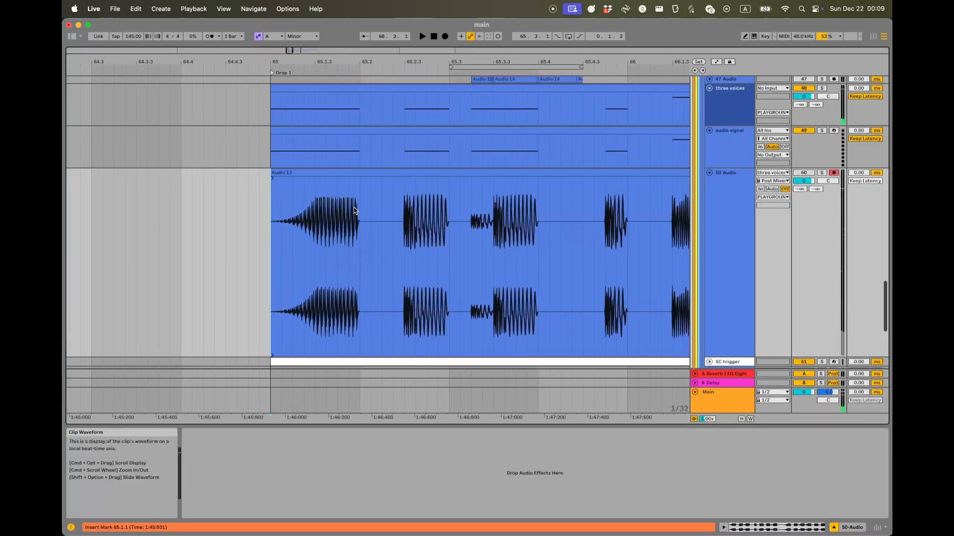
scroll(355, 211, "up", 10)
left_click(358, 208)
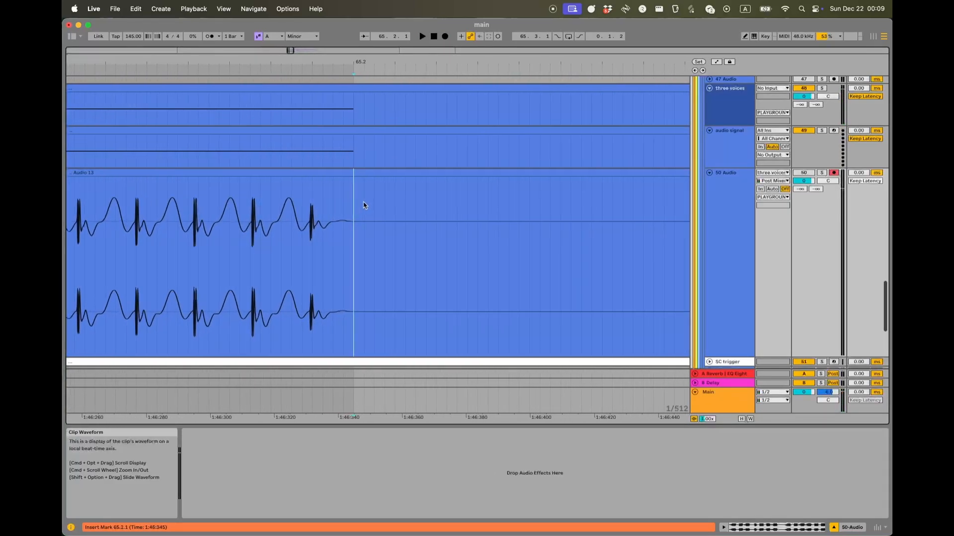
scroll(351, 211, "down", 8)
scroll(342, 209, "up", 6)
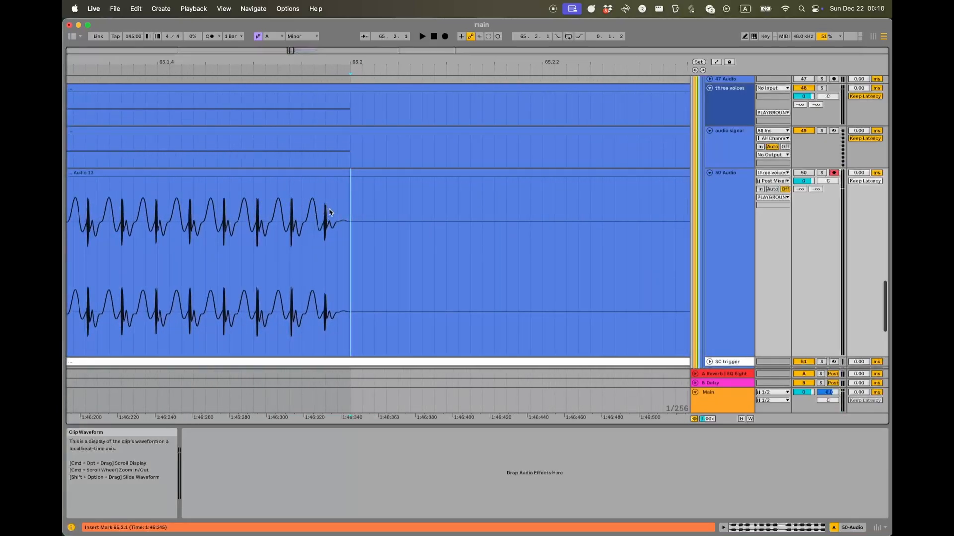
- Mark the end of the second recorded note at 65.3.1 and compare its fade-out with the MIDI notes above
scroll(366, 217, "down", 4)
scroll(427, 221, "right", 5)
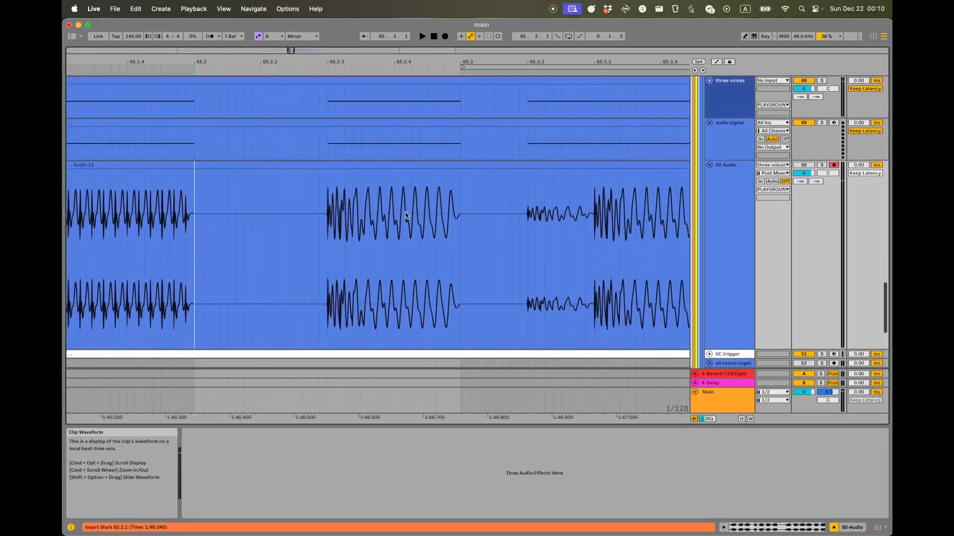
scroll(458, 217, "up", 5)
left_click(460, 215)
scroll(460, 216, "down", 5)
scroll(441, 214, "right", 3)
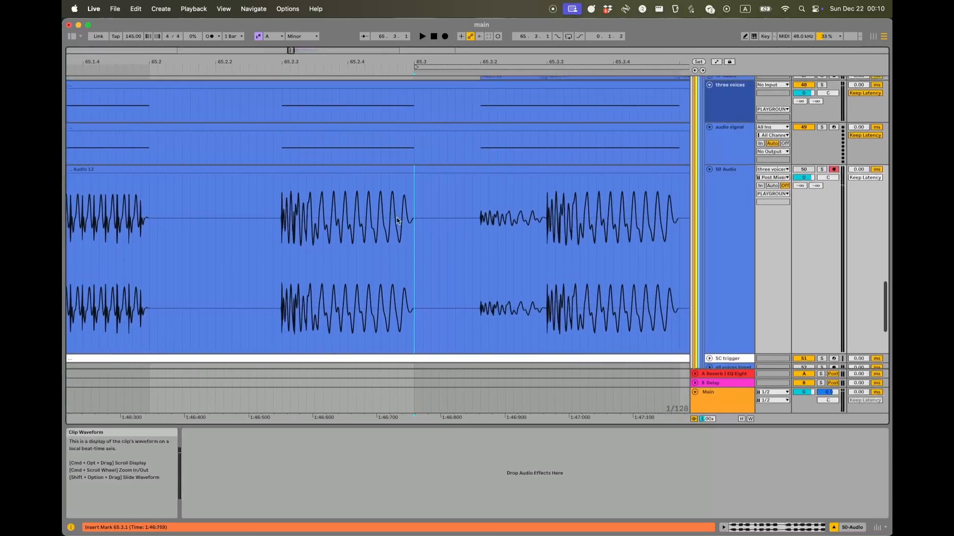
scroll(440, 213, "right", 3)
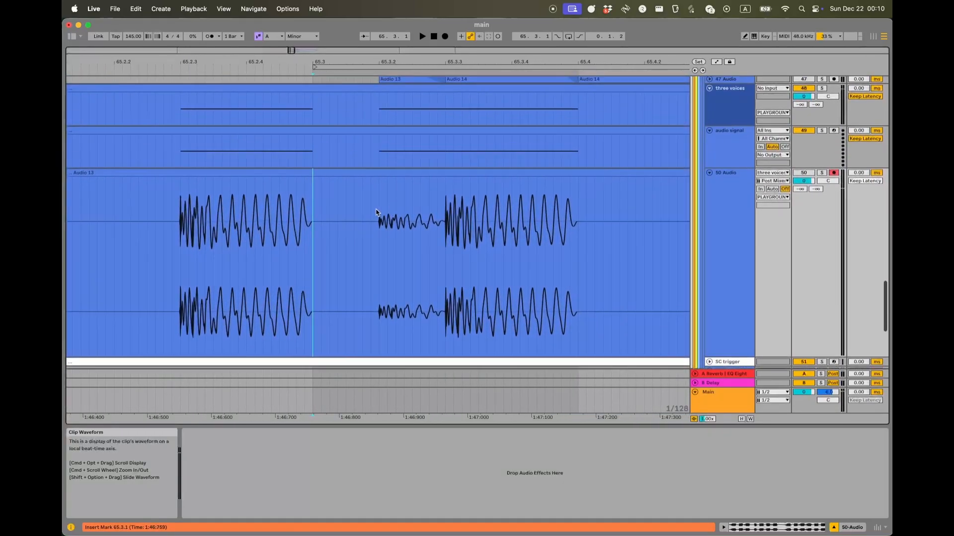
- Place the insert marker just before 65.3.3 and inspect the voice change there and the fade-outs of the following recorded notes
left_click(441, 227)
scroll(442, 227, "up", 4)
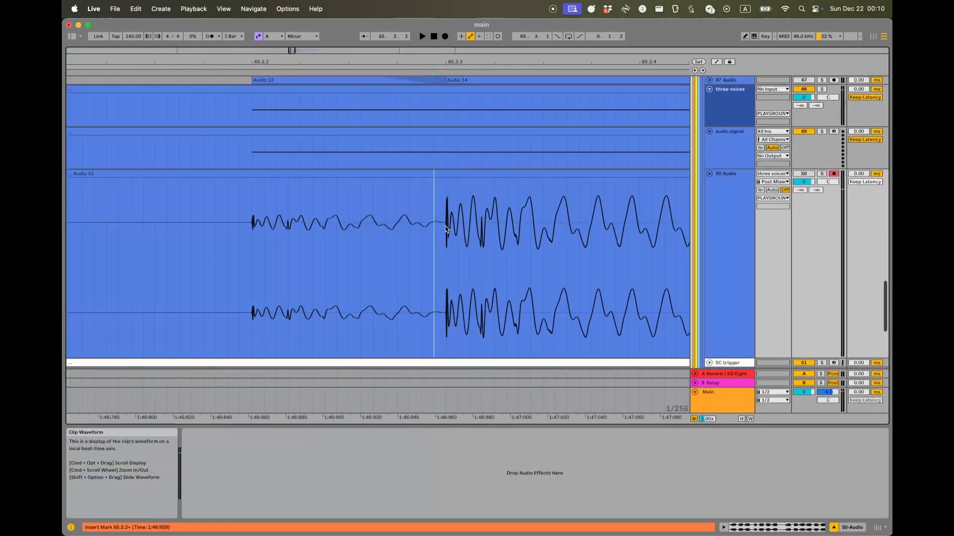
scroll(526, 233, "right", 5)
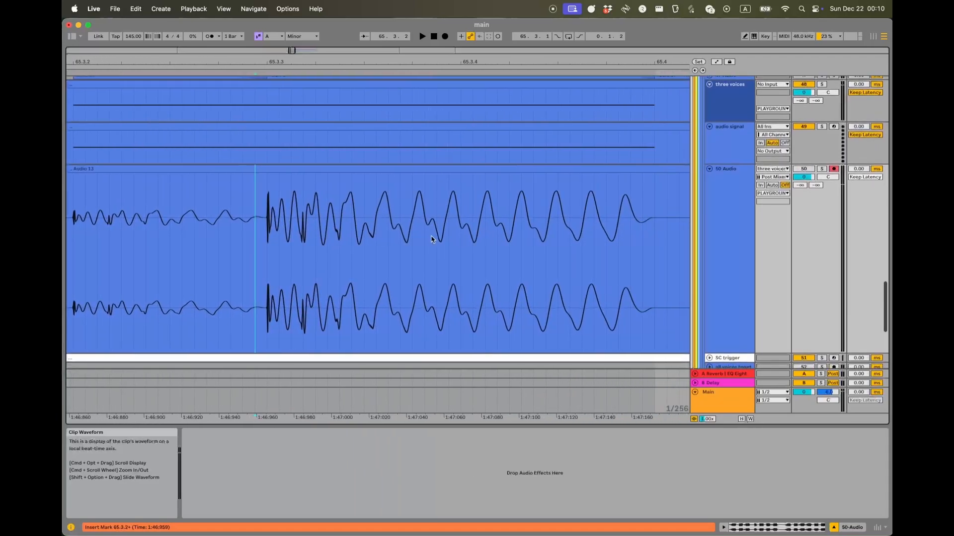
scroll(566, 218, "down", 6)
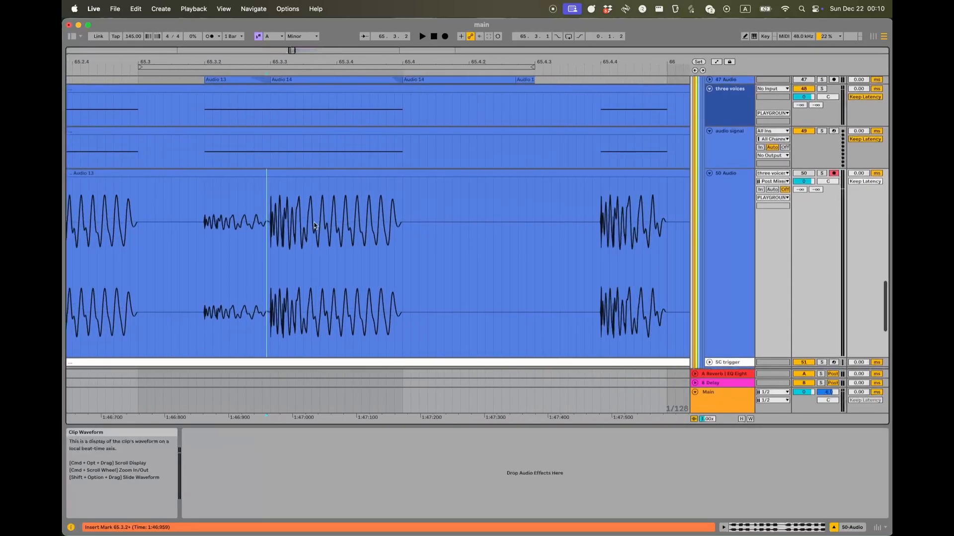
scroll(462, 219, "down", 5)
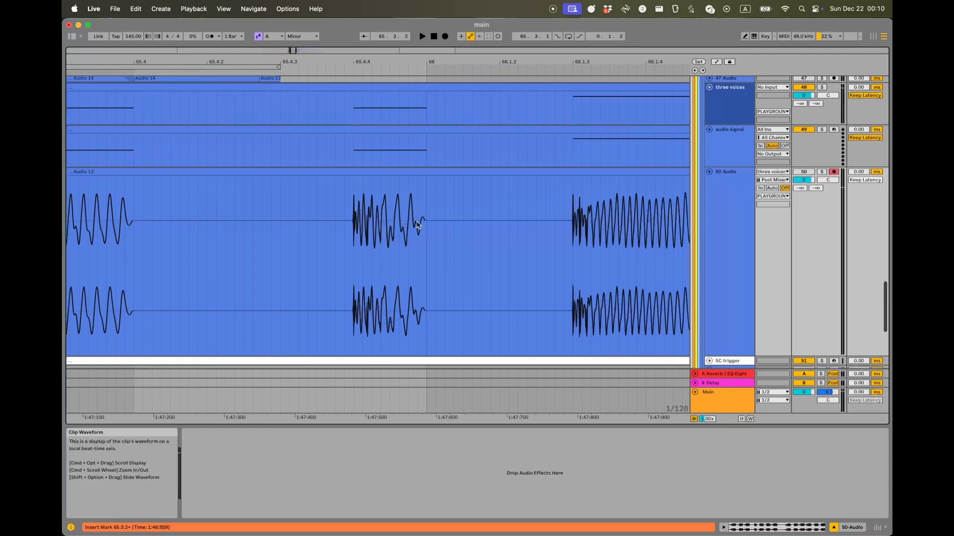
scroll(416, 221, "down", 8)
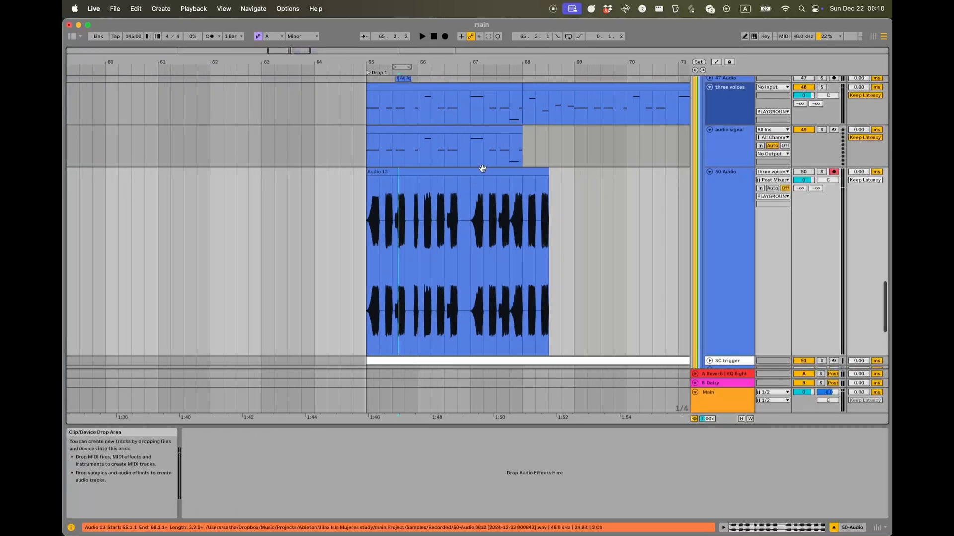
- Delete the recorded clip from the 50 Audio track and display the 'three voices' track's lookahead fadeout rack
left_click(478, 172)
key("Delete")
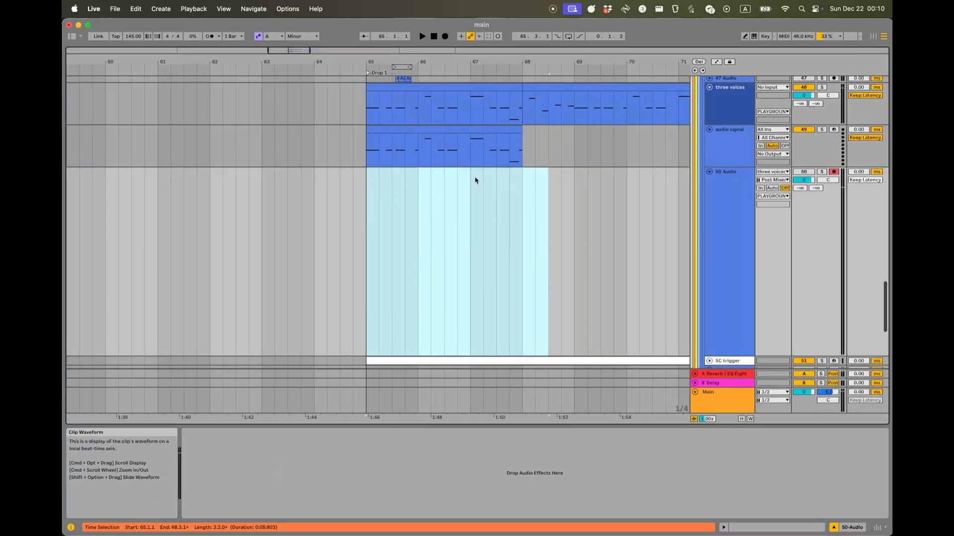
left_click(730, 97)
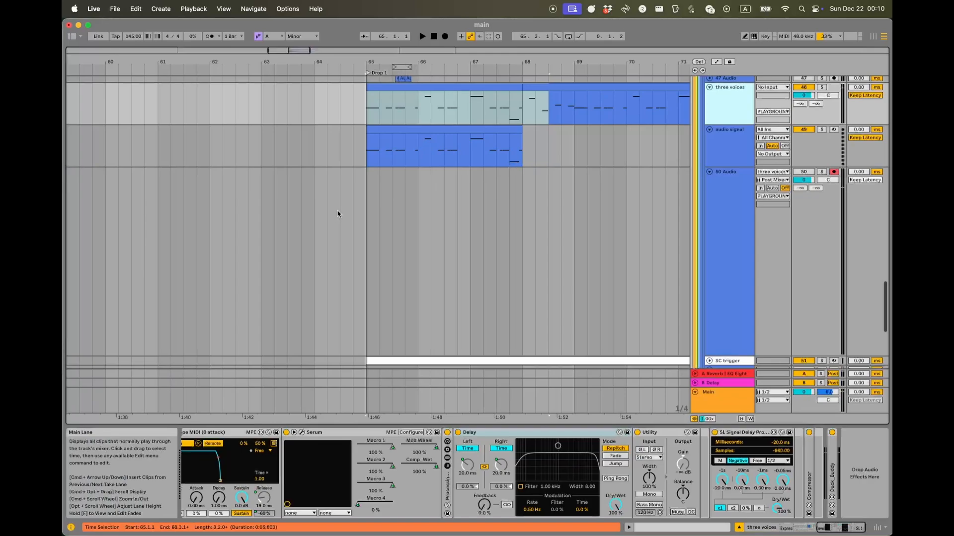
scroll(305, 436, "left", 10)
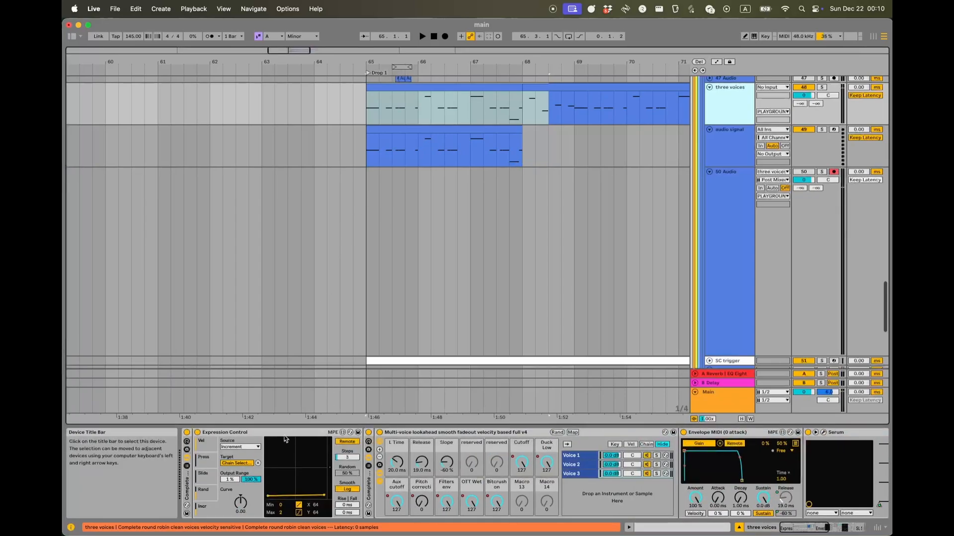
- Go through the Voice 1, Voice 2 and Voice 3 chains in the multi-voice lookahead rack, ending on Voice 3
left_click(575, 456)
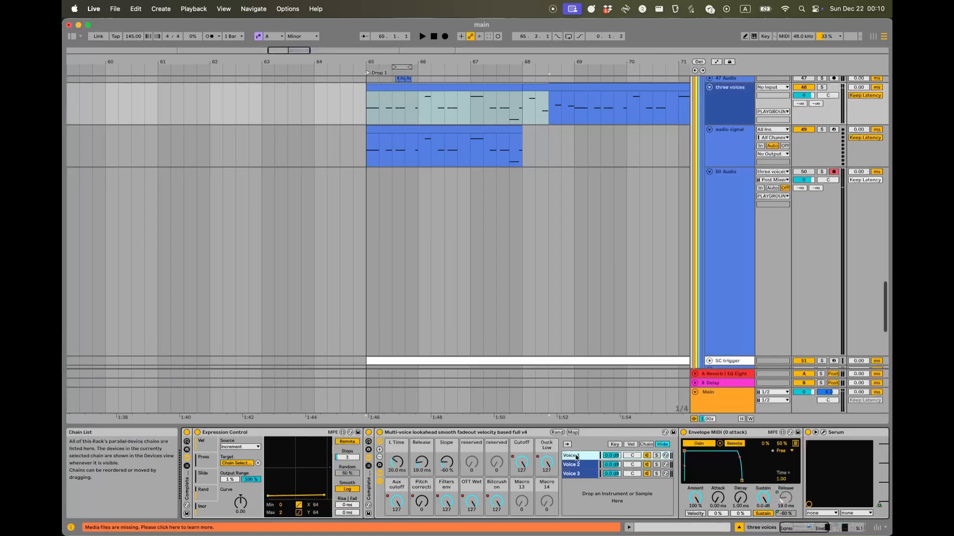
key("Down")
key("Down")
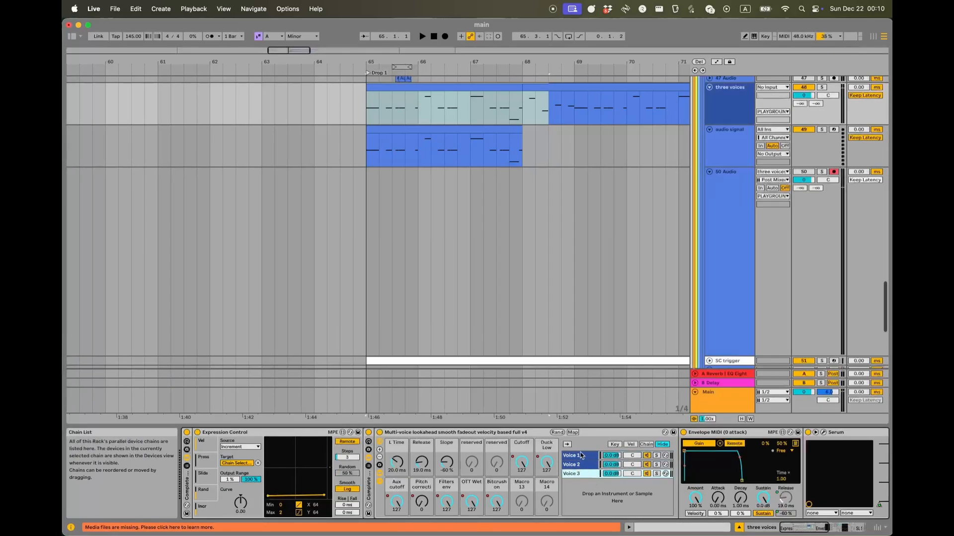
left_click(581, 454)
left_click(582, 465)
left_click(583, 474)
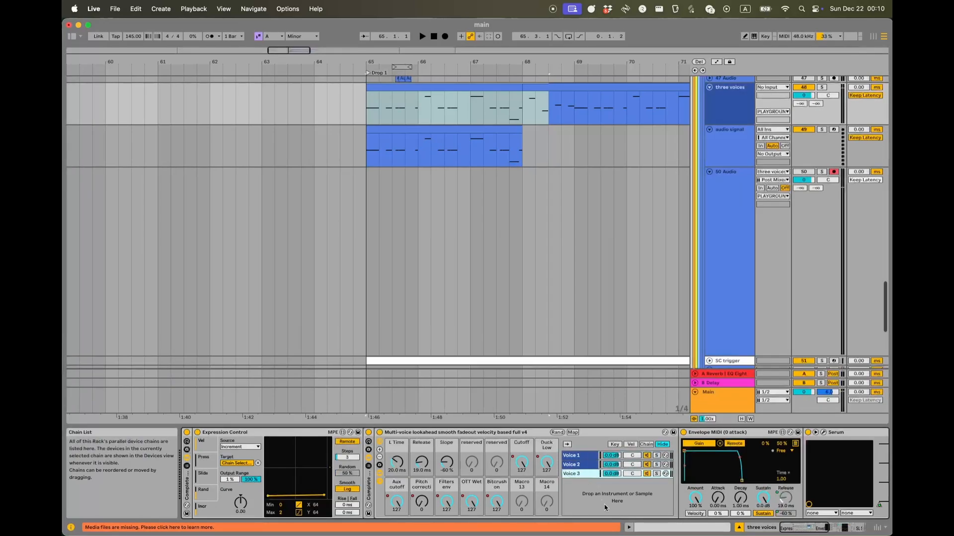
- Examine the Envelope MIDI, Delay and Utility devices in the Voice 3 chain, the SL Signal Delay device and the rack's macros
scroll(597, 492, "right", 10)
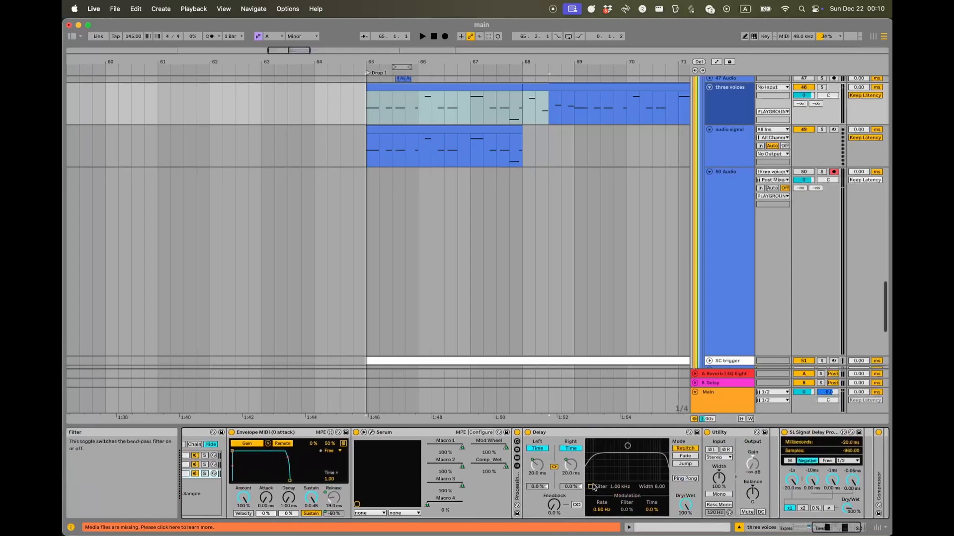
scroll(384, 491, "right", 2)
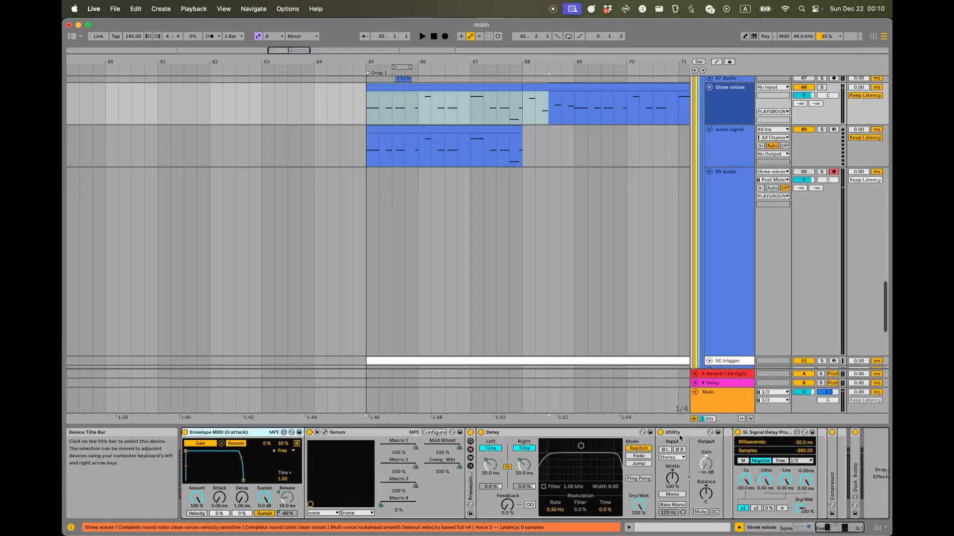
left_click(550, 433)
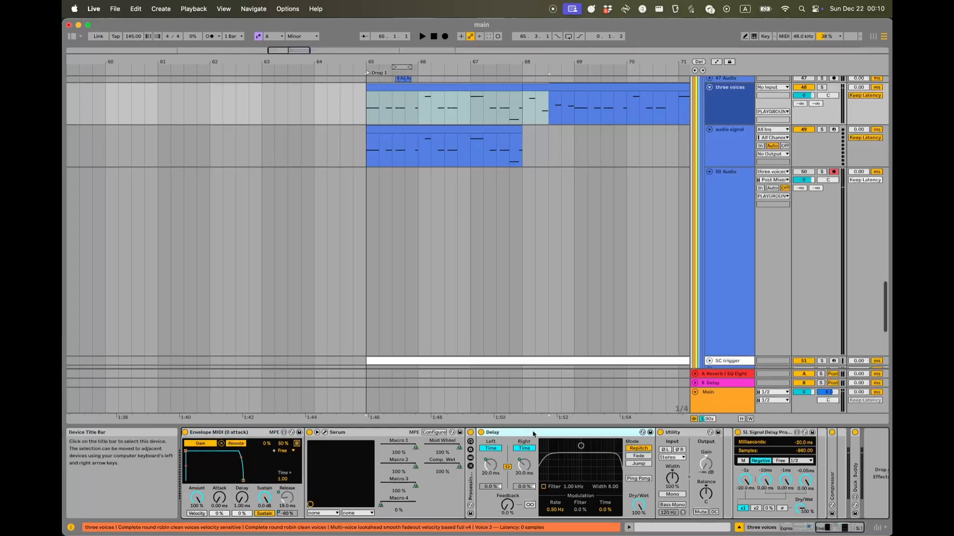
left_click(258, 435)
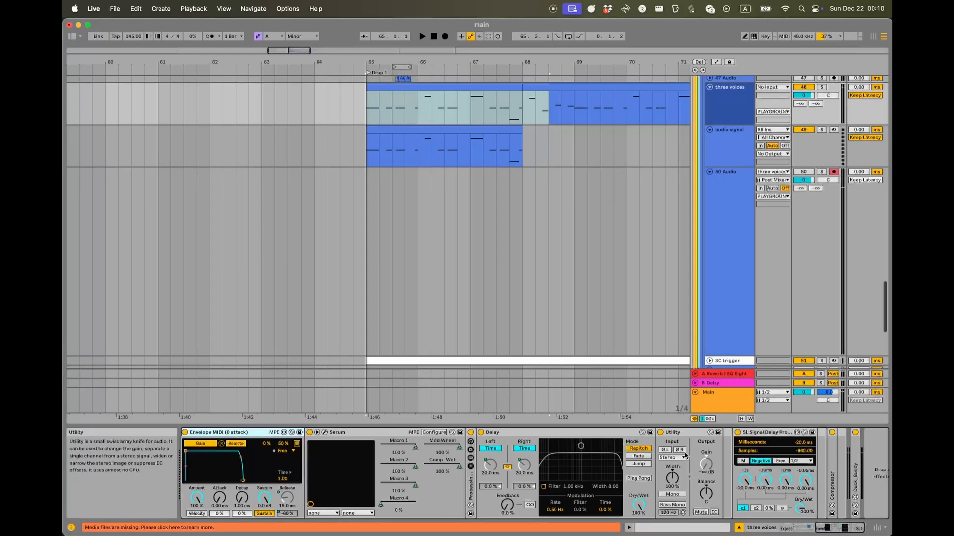
left_click(531, 435)
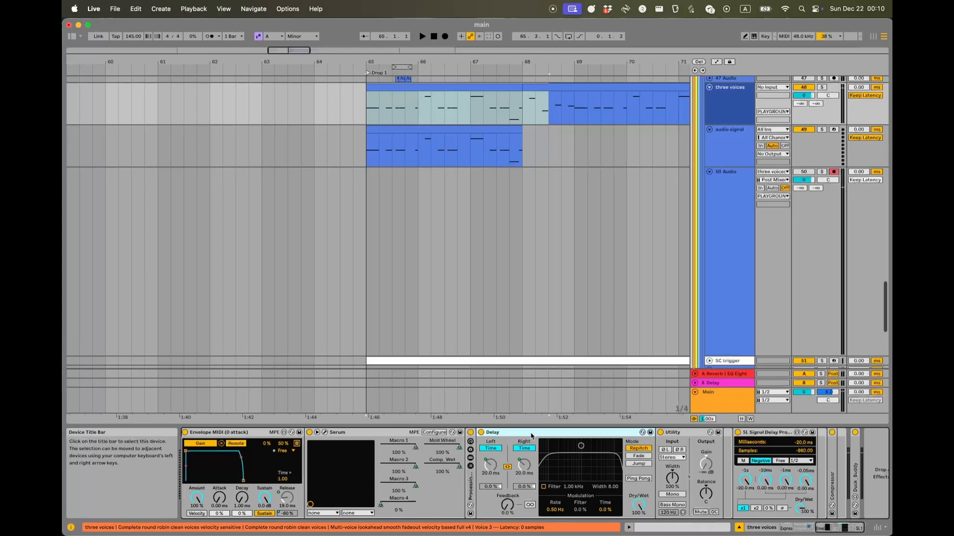
scroll(531, 435, "right", 2)
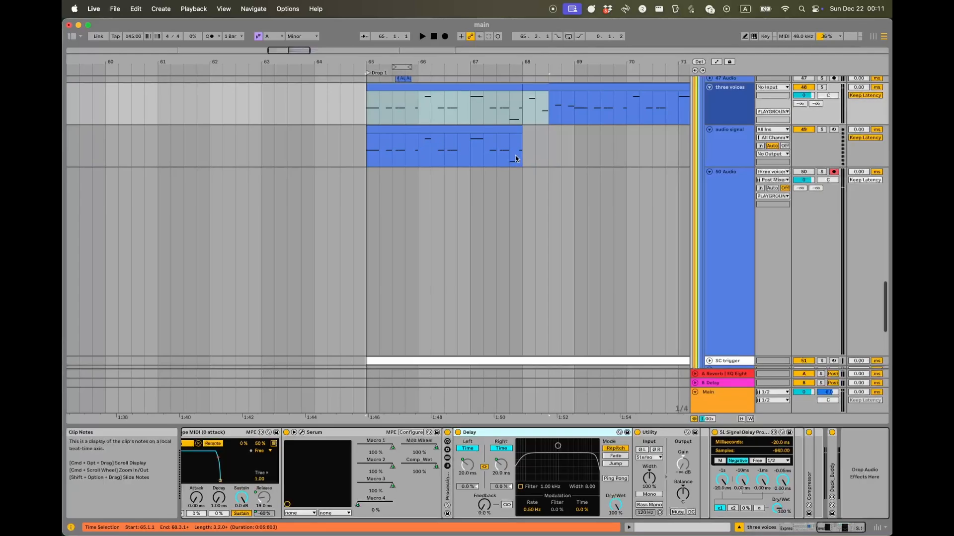
scroll(286, 471, "left", 3)
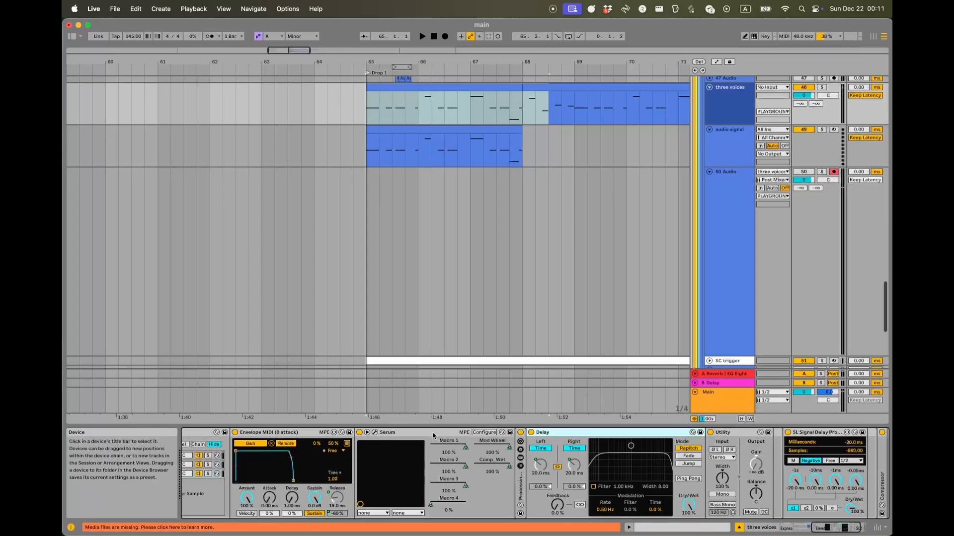
scroll(468, 465, "left", 10)
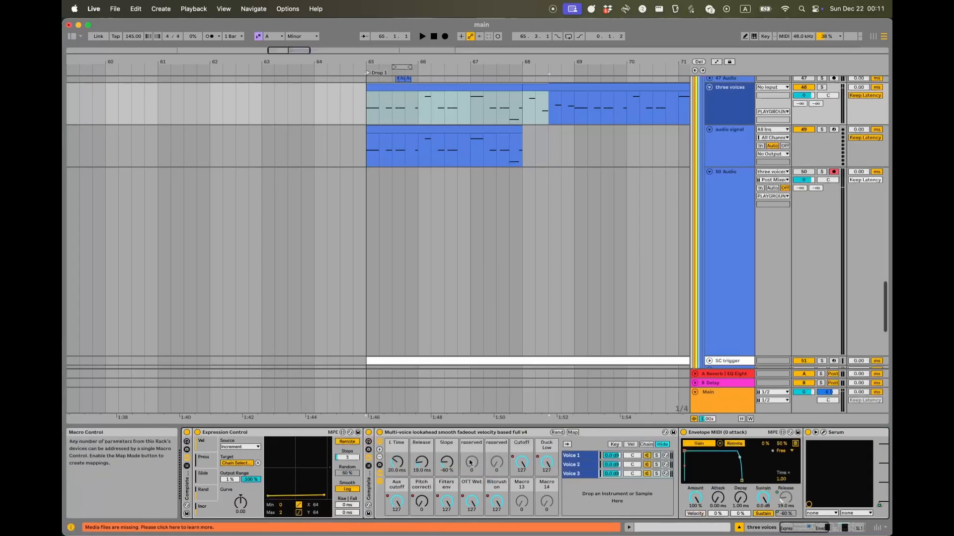
scroll(470, 463, "right", 10)
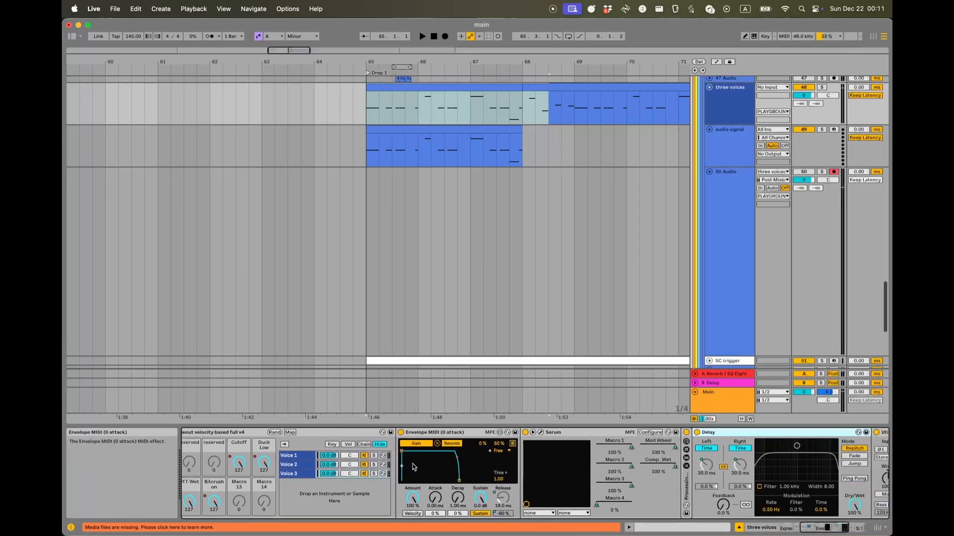
- Hide the macros of the multi-voice lookahead rack and examine the Expression Control device in front of it
scroll(412, 467, "right", 2)
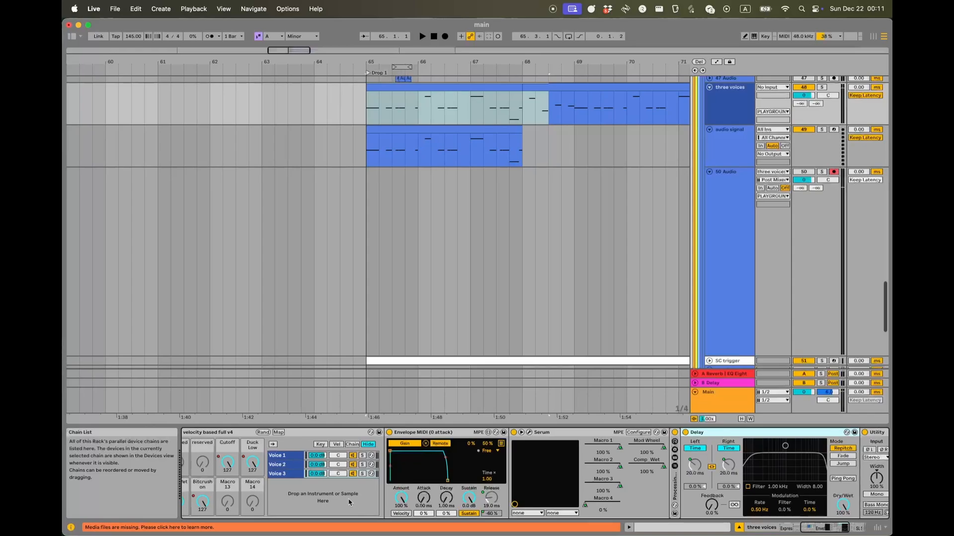
scroll(349, 503, "left", 10)
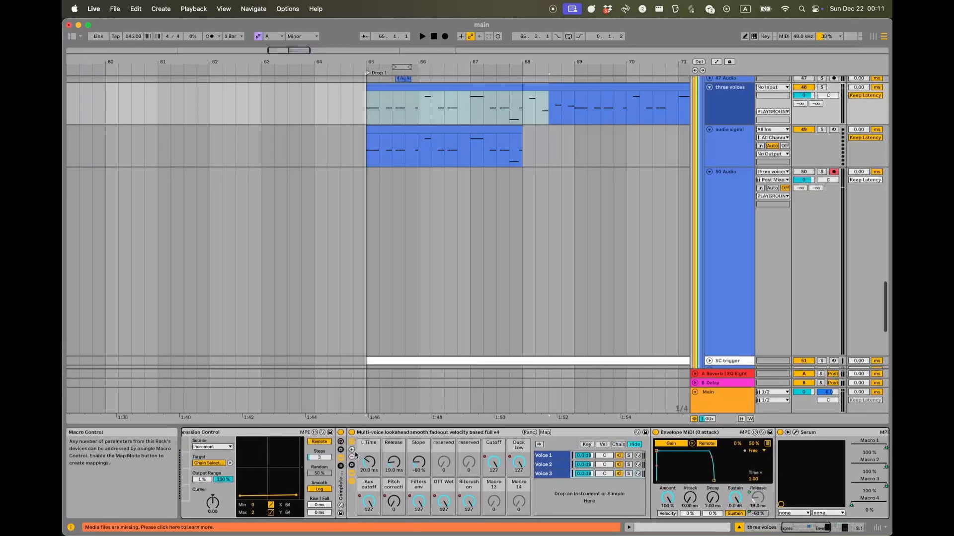
left_click(352, 442)
scroll(342, 463, "left", 3)
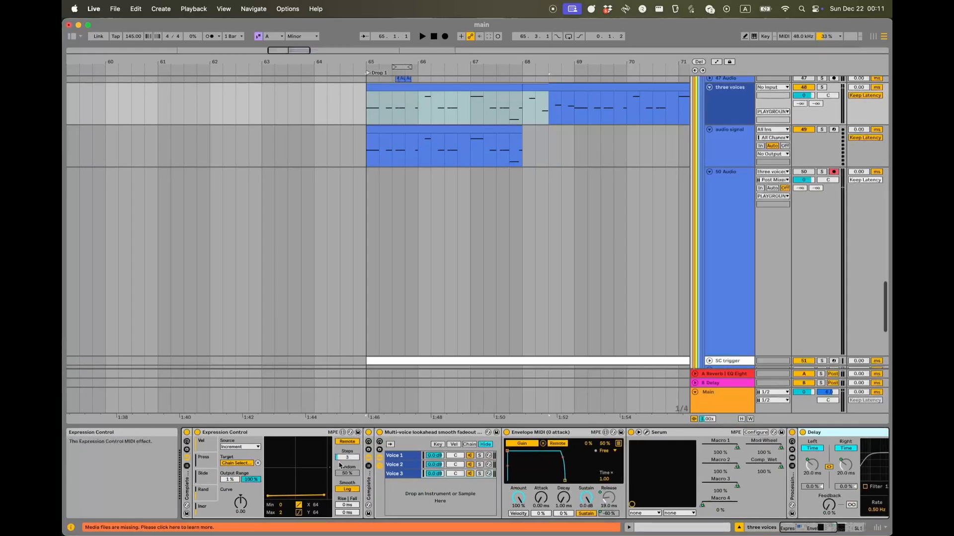
left_click(250, 436)
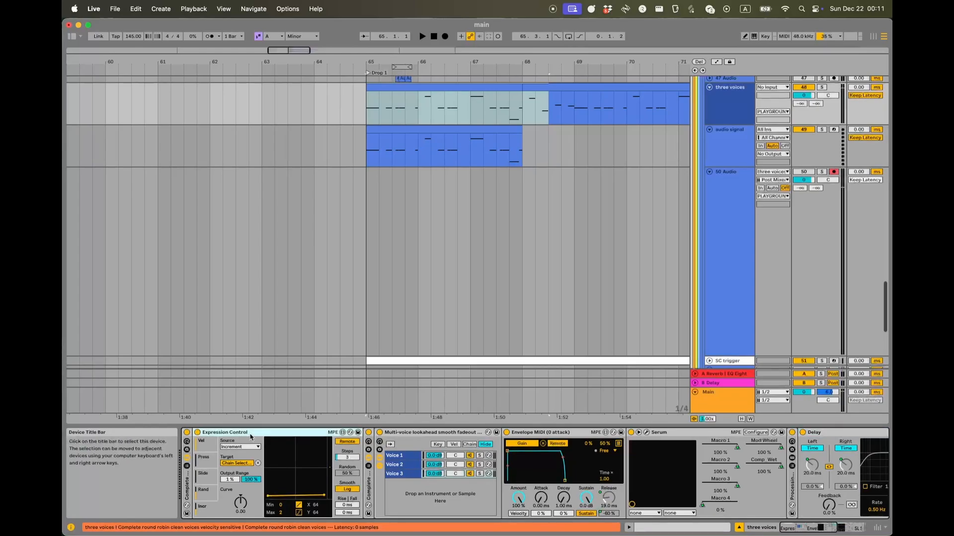
scroll(299, 437, "left", 2)
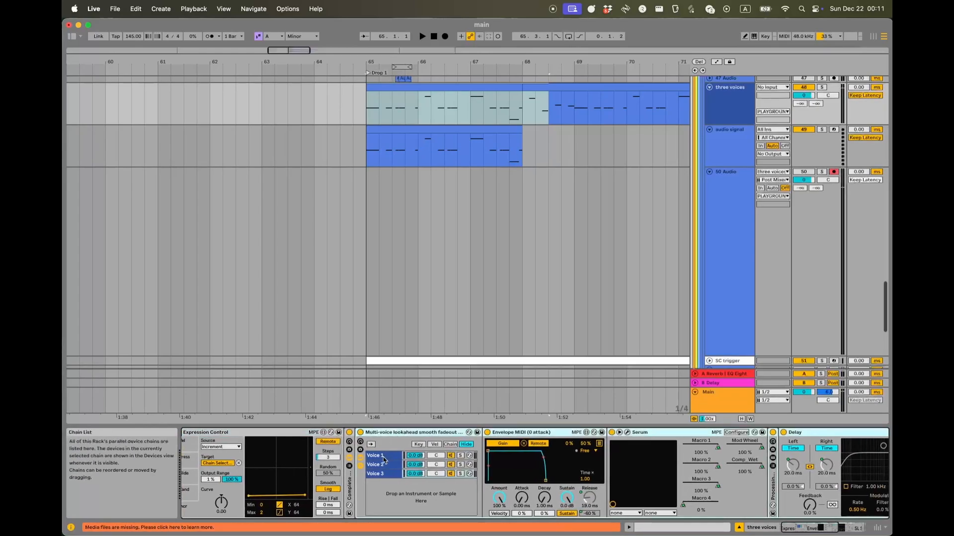
- Go through the rack's voice chains and examine the Serum, Utility and Envelope MIDI devices in the Voice 1 chain
left_click(385, 472)
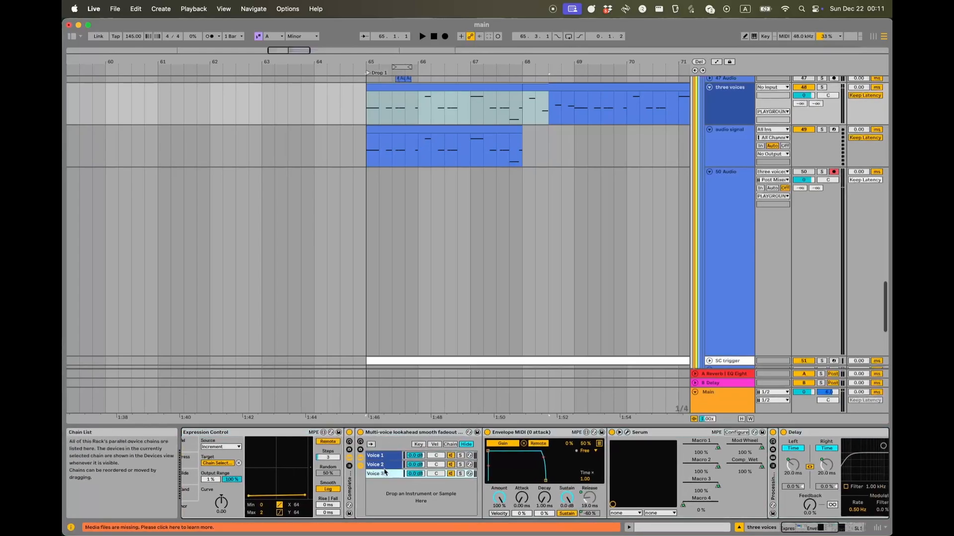
left_click(398, 435)
scroll(397, 435, "right", 10)
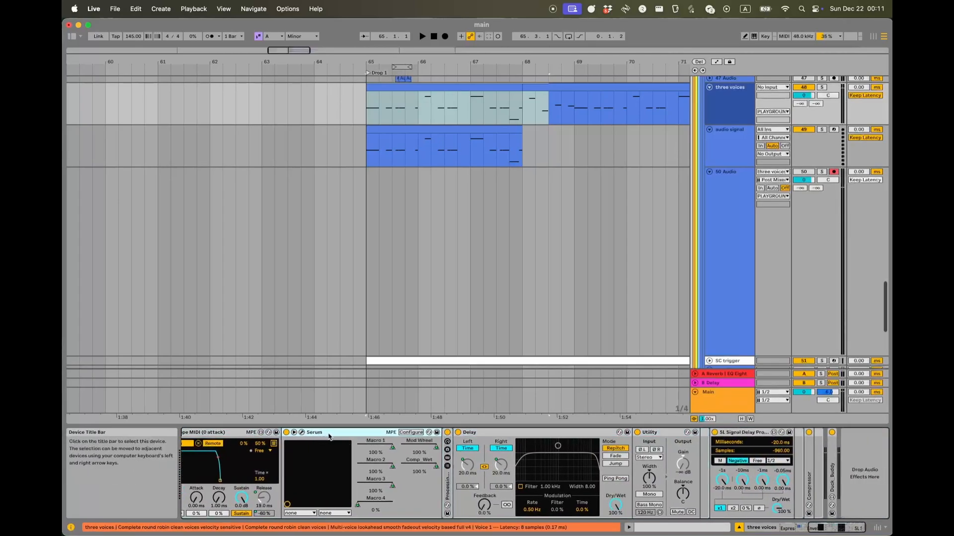
scroll(318, 436, "left", 3)
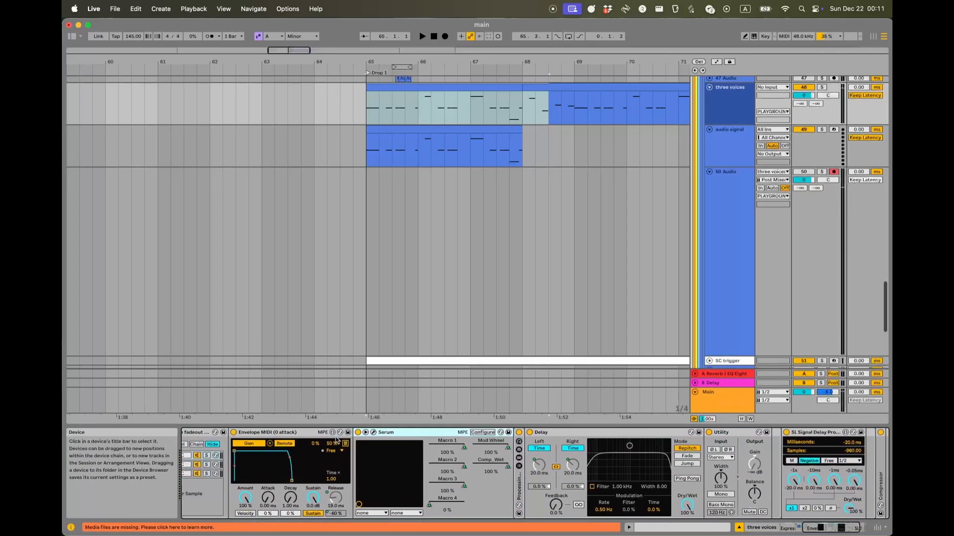
left_click(421, 433)
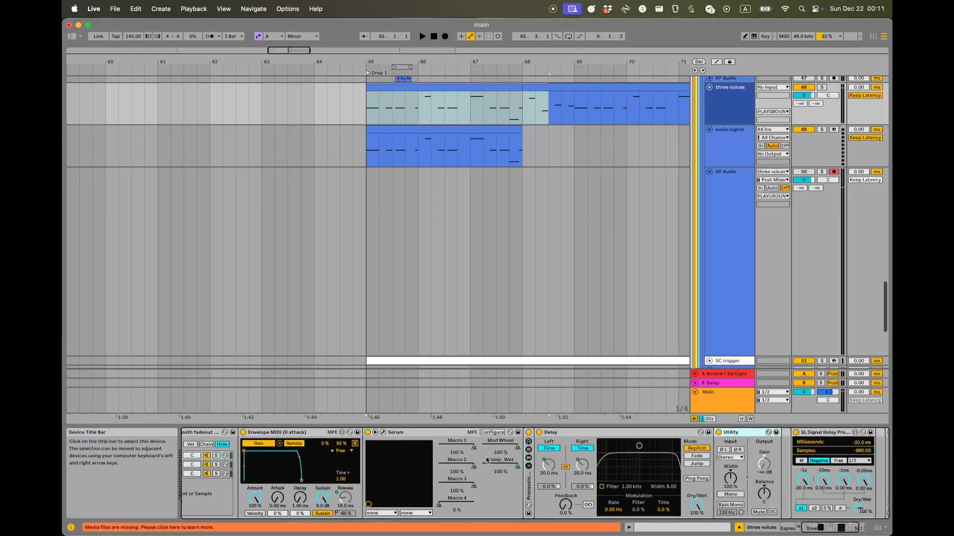
left_click(275, 432)
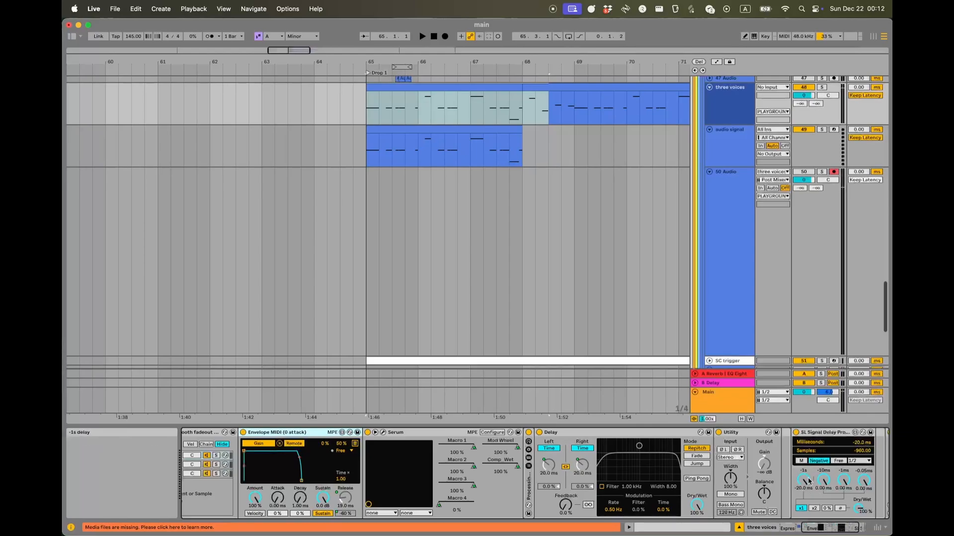
- Examine the 'three voices' track's delay setting and the SL Signal Delay Pro device, ending on the front of the device chain
left_click(741, 113)
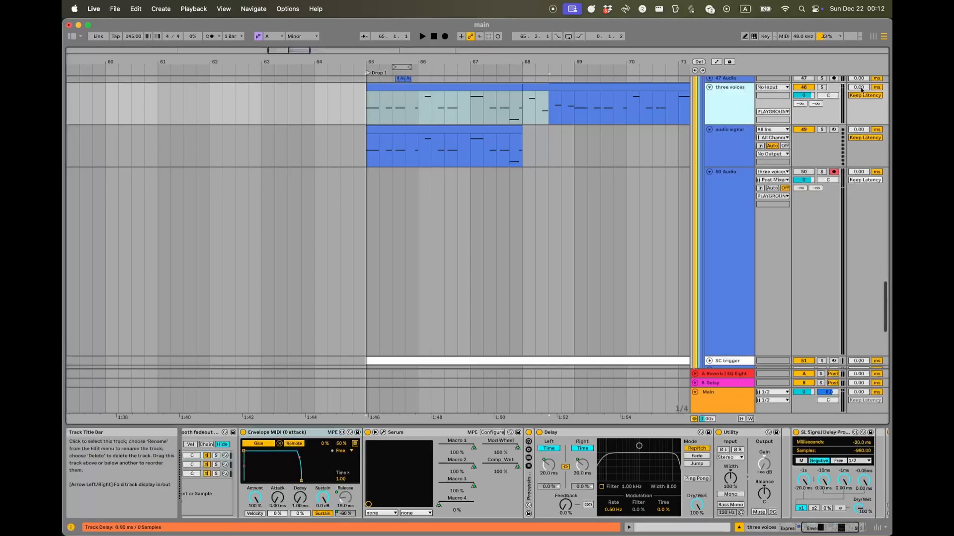
left_click(823, 449)
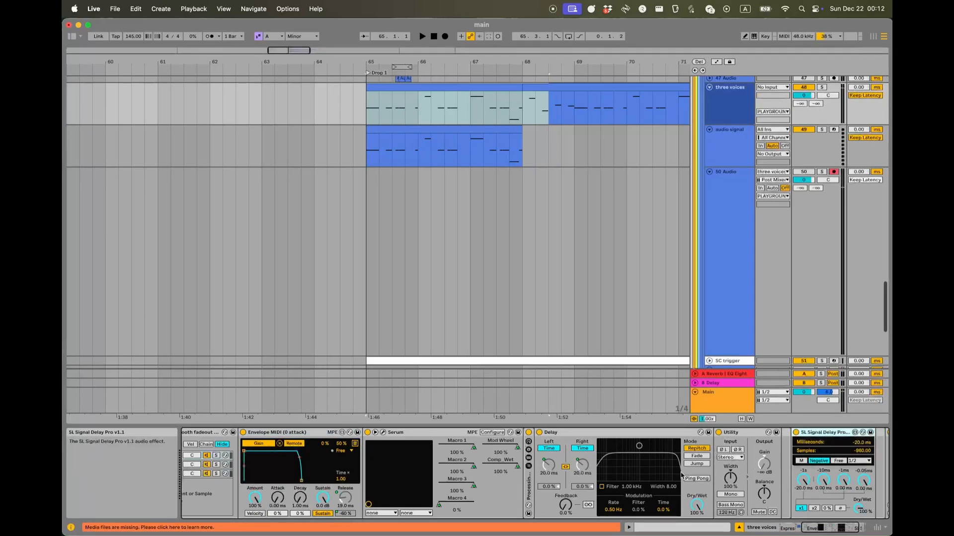
scroll(674, 474, "left", 5)
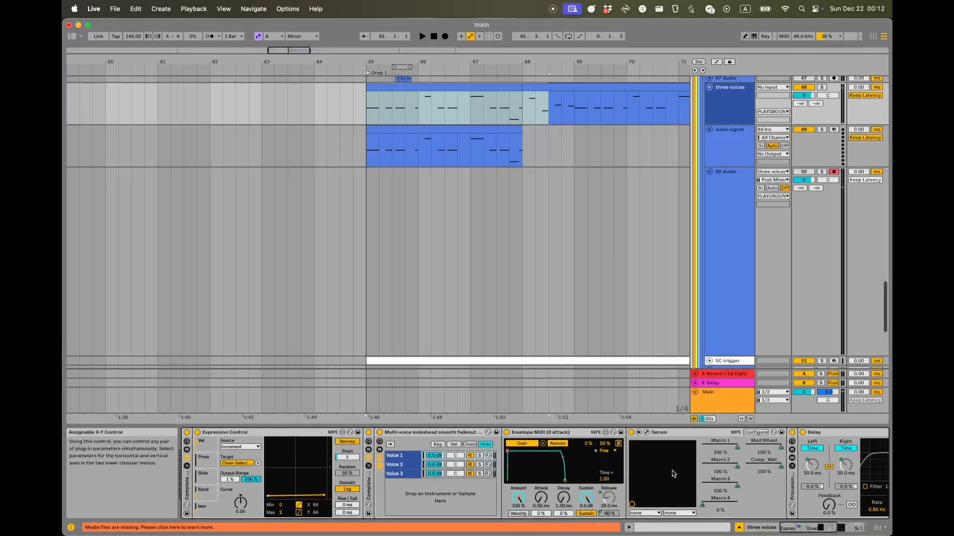
- Record the 'three voices' output onto the 50 Audio track from 65.1.1 to about 65.4.2
left_click(328, 233)
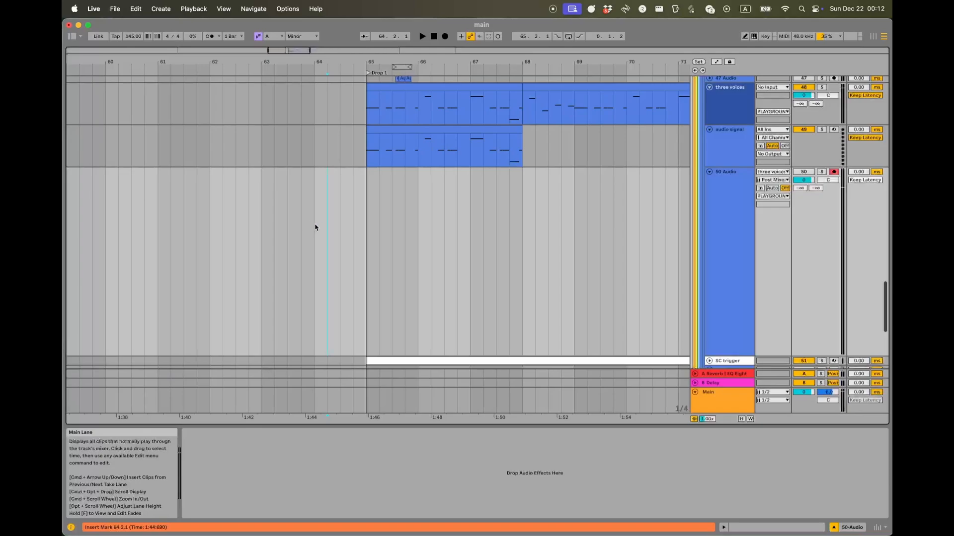
scroll(315, 228, "up", 2)
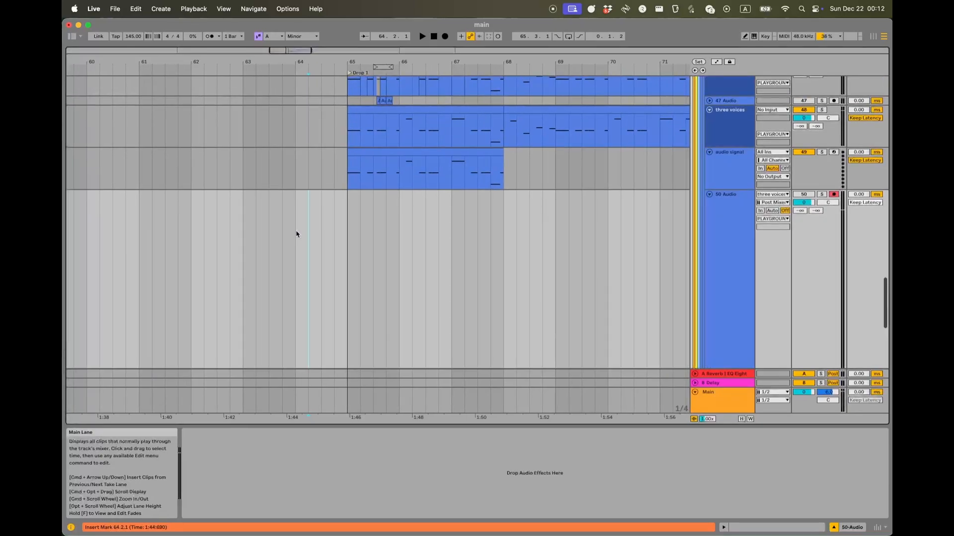
left_click(296, 234)
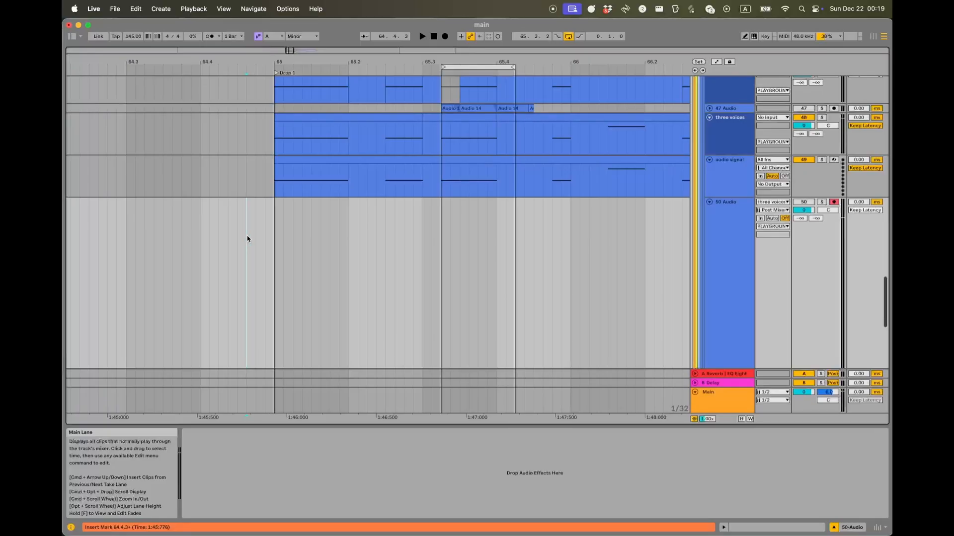
left_click(275, 231)
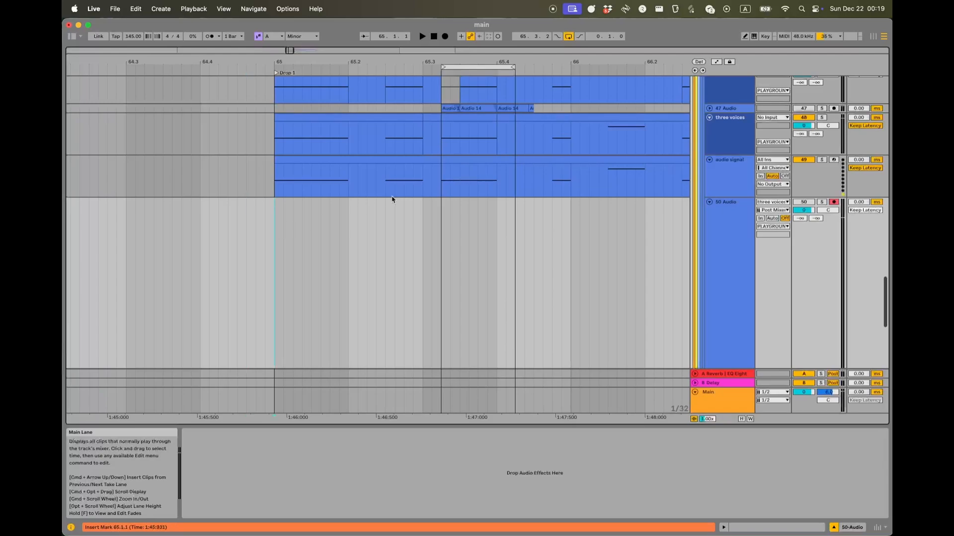
left_click(445, 37)
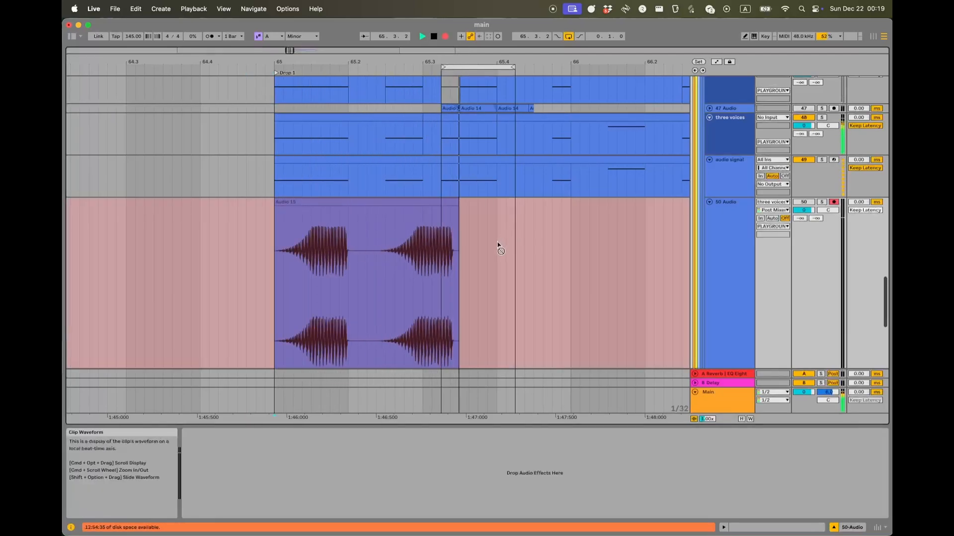
key("space")
- Split the recorded clip on the 50 Audio track at 65.3.2 and 65.3.3
scroll(457, 251, "up", 5)
left_click_drag(429, 203, 411, 230)
left_click(413, 236)
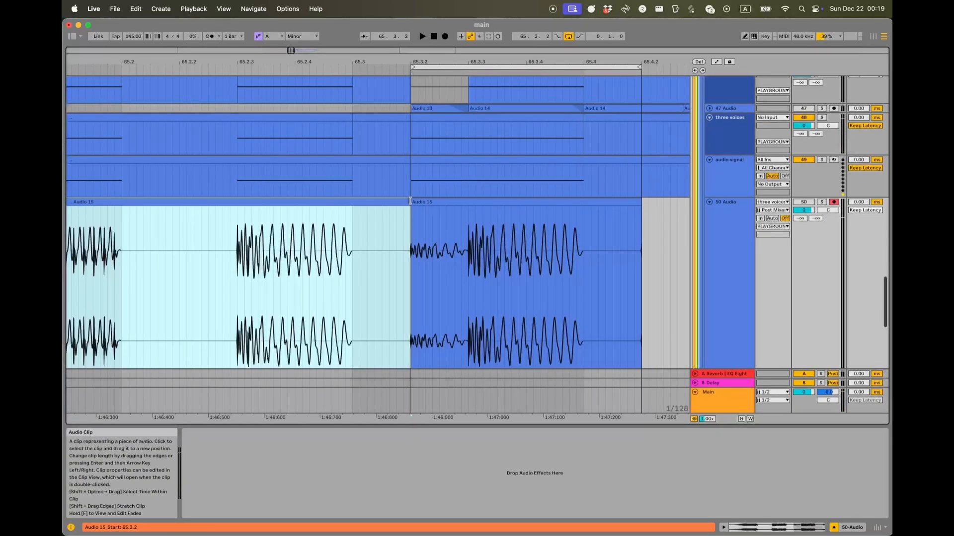
left_click(410, 229)
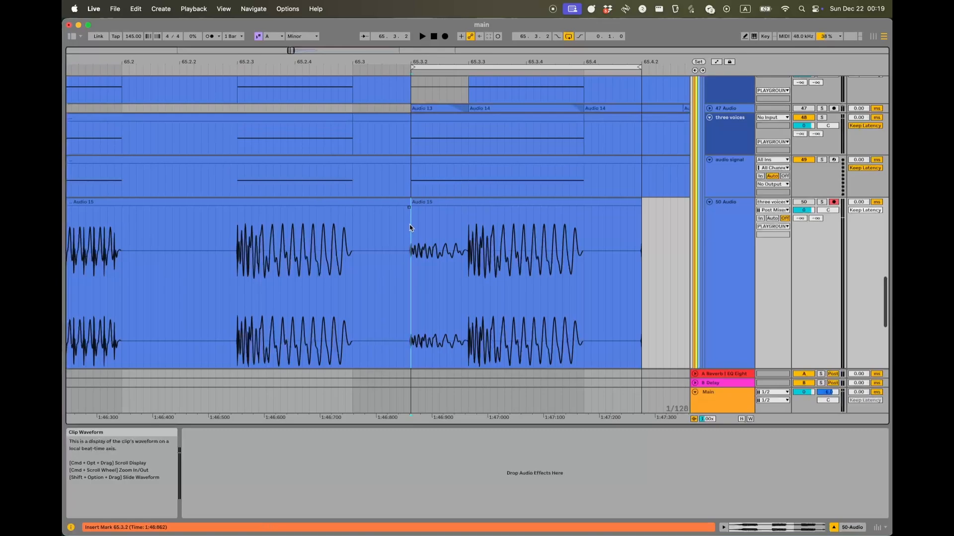
left_click(468, 260)
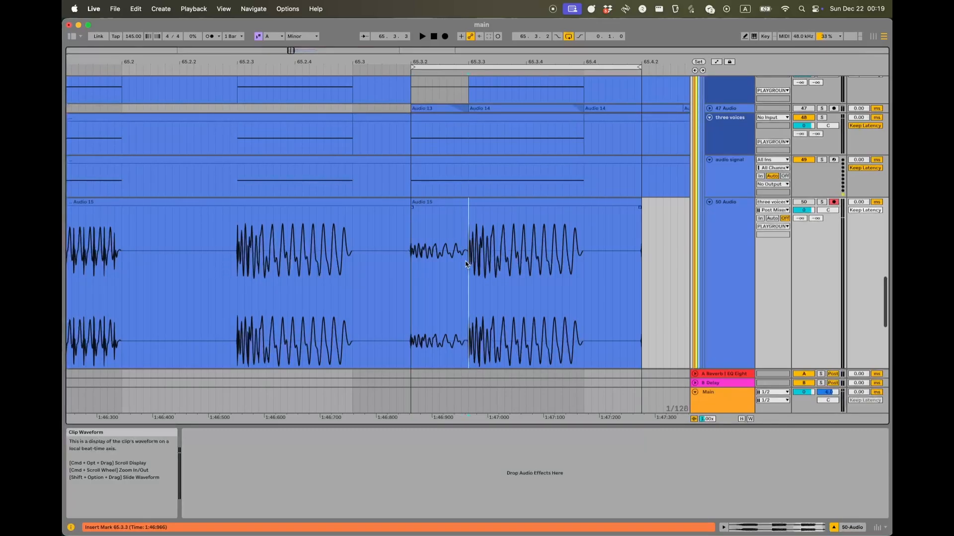
key("super+e")
- Set the gain of the 50 Audio segment between 65.3.2 and 65.3.3 to 12 dB
double_click(422, 259)
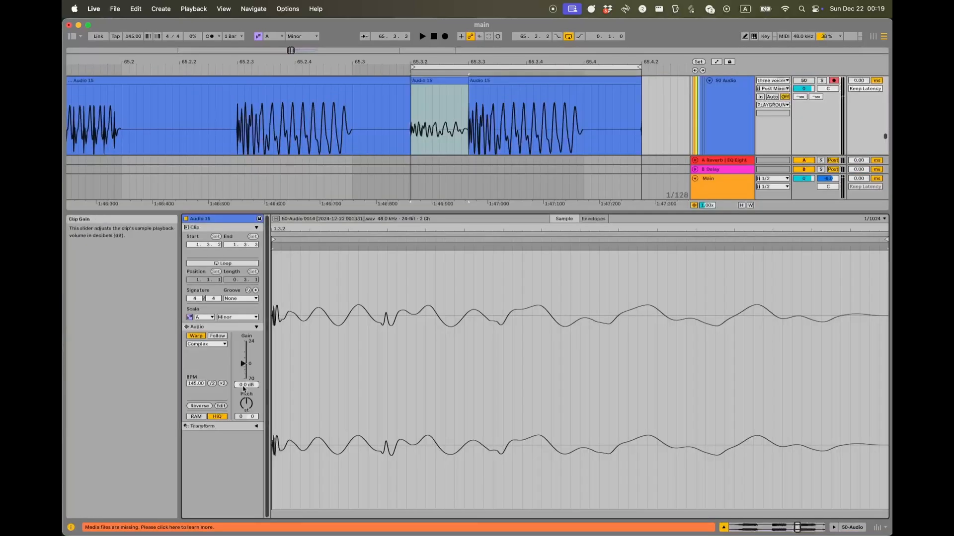
type("12")
key("Return")
key("shift+Tab")
scroll(398, 226, "up", 4)
scroll(398, 226, "right", 1)
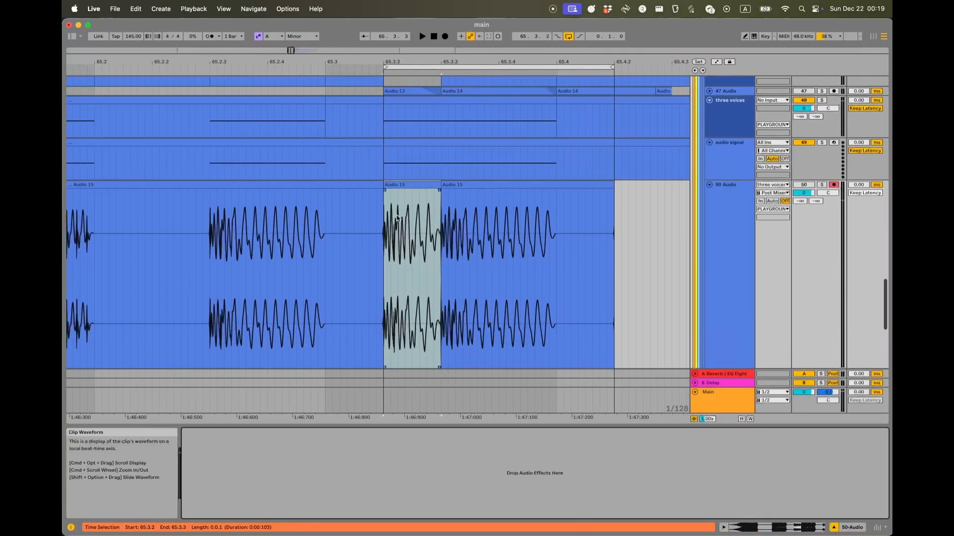
- Split the 50 Audio clip at 65.3.4 and copy the segment from 65.3.3 to 65.3.4 over the one at 65.3.2
left_click(423, 202)
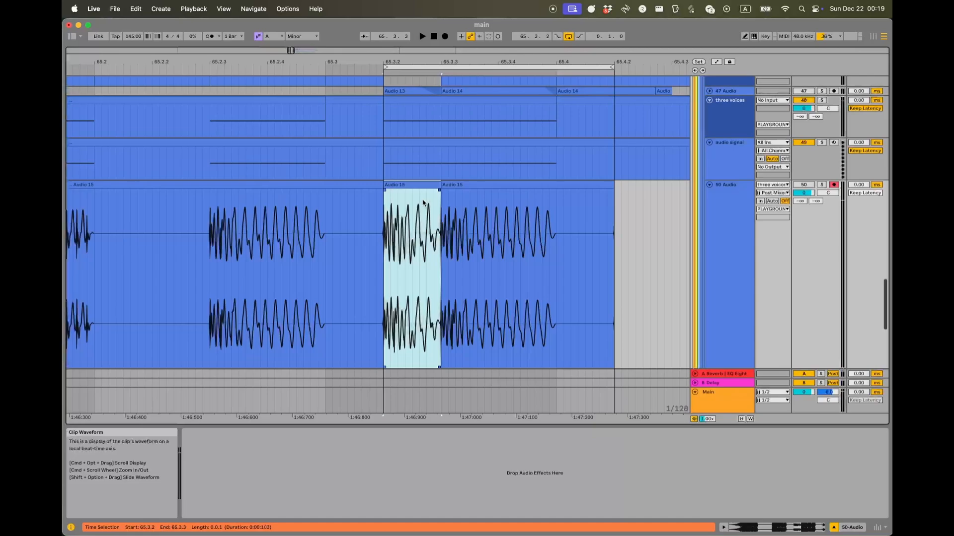
left_click_drag(325, 220, 557, 226)
left_click(557, 227)
left_click(499, 220)
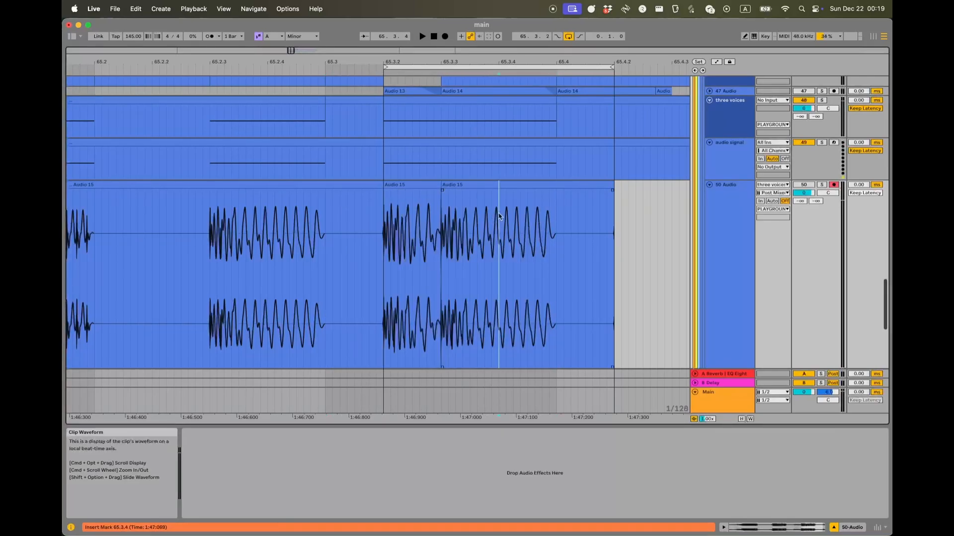
key("super+e")
left_click(386, 225)
- Set the gain of the copied segment at 65.3.2 on the 50 Audio track to -12 dB
double_click(388, 225)
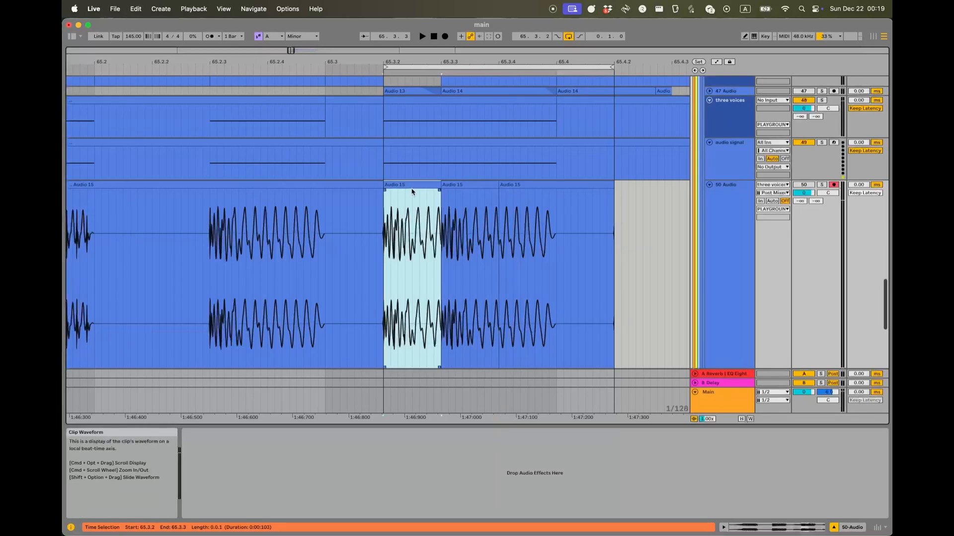
left_click_drag(246, 364, 249, 381)
type("-12")
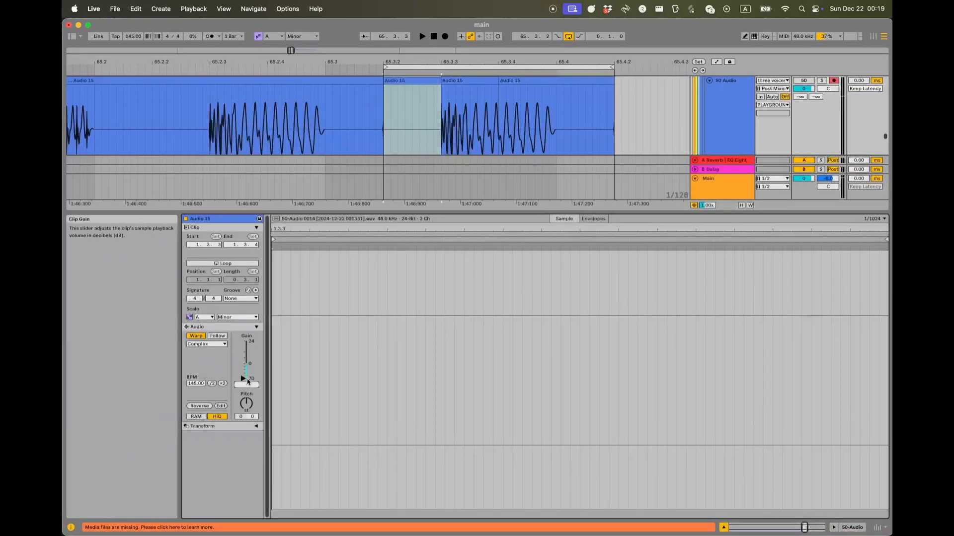
key("Return")
key("shift+Tab")
scroll(533, 176, "up", 5)
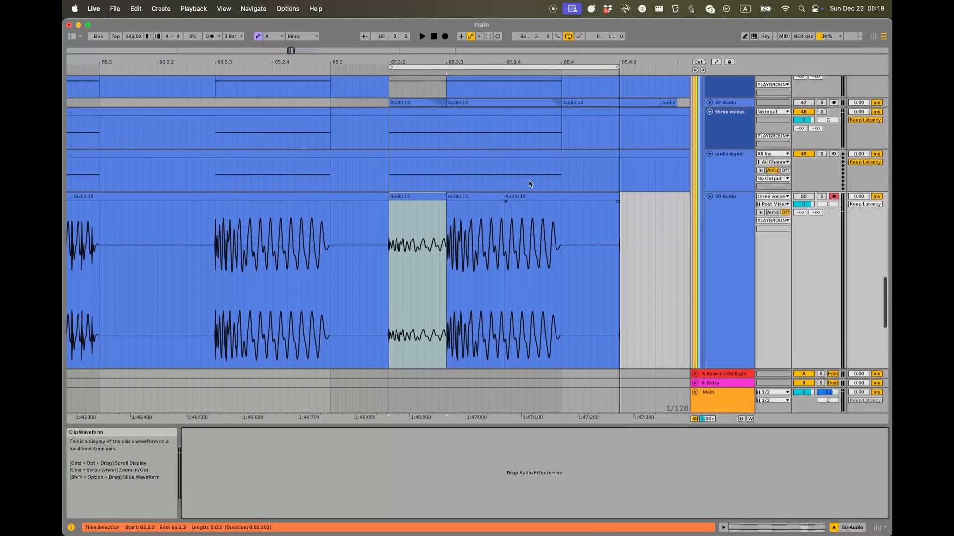
- Compare the edited recording with the MIDI notes above it and place the insert marker at 66.3.2 on the 50 Audio track
scroll(527, 183, "right", 3)
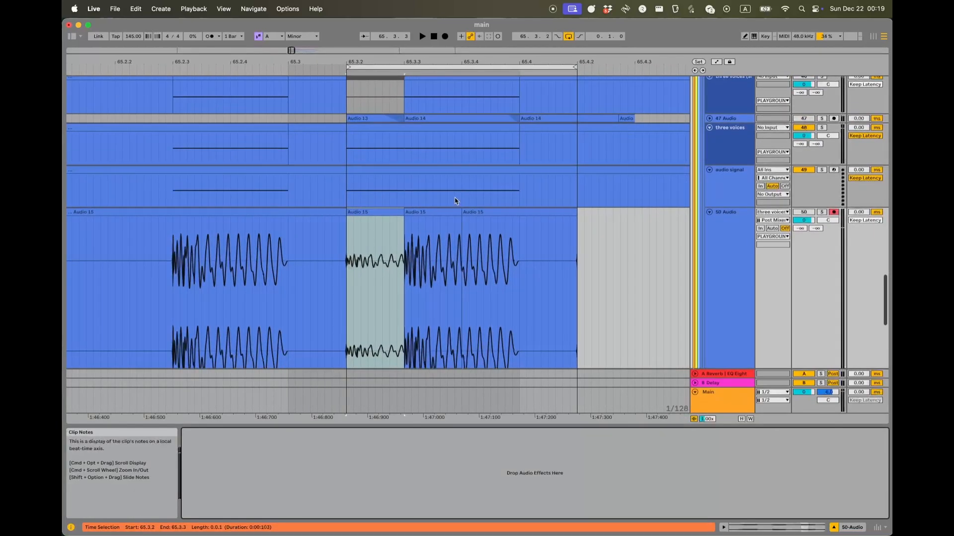
scroll(452, 202, "down", 3)
scroll(447, 205, "left", 2)
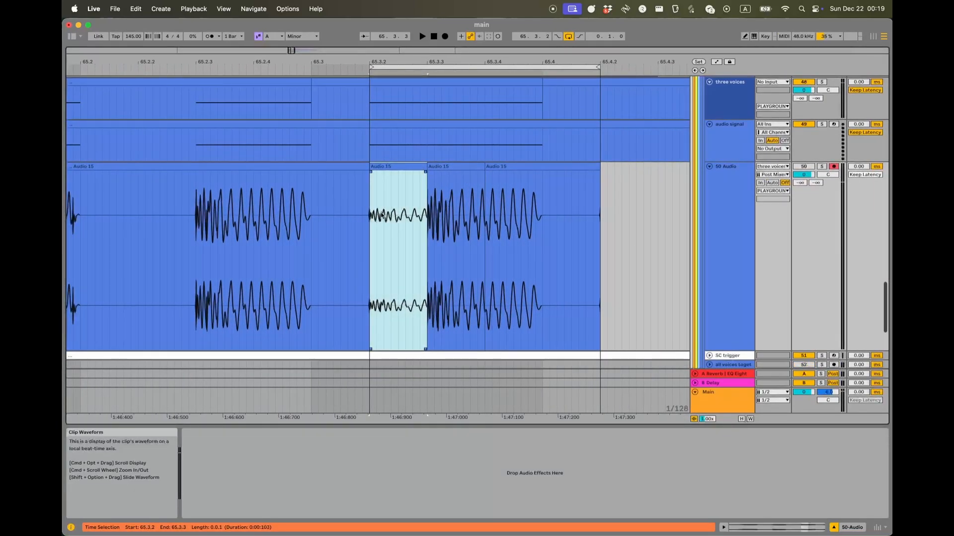
scroll(382, 215, "down", 10)
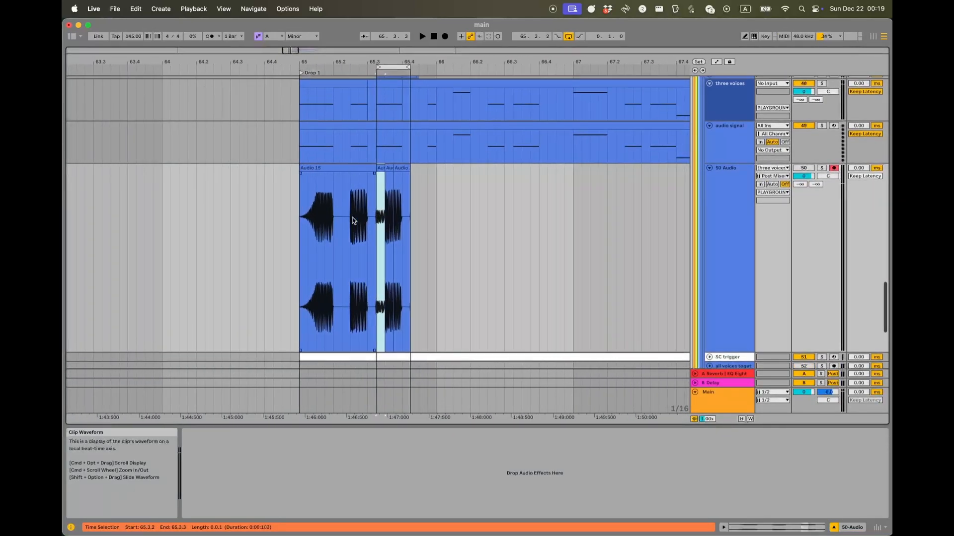
scroll(346, 158, "up", 2)
scroll(460, 212, "up", 8)
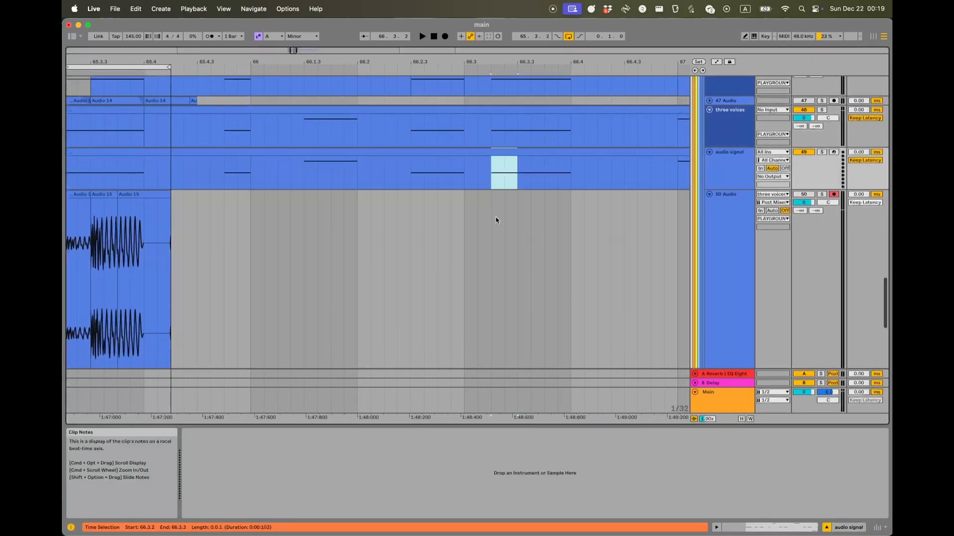
left_click(496, 222)
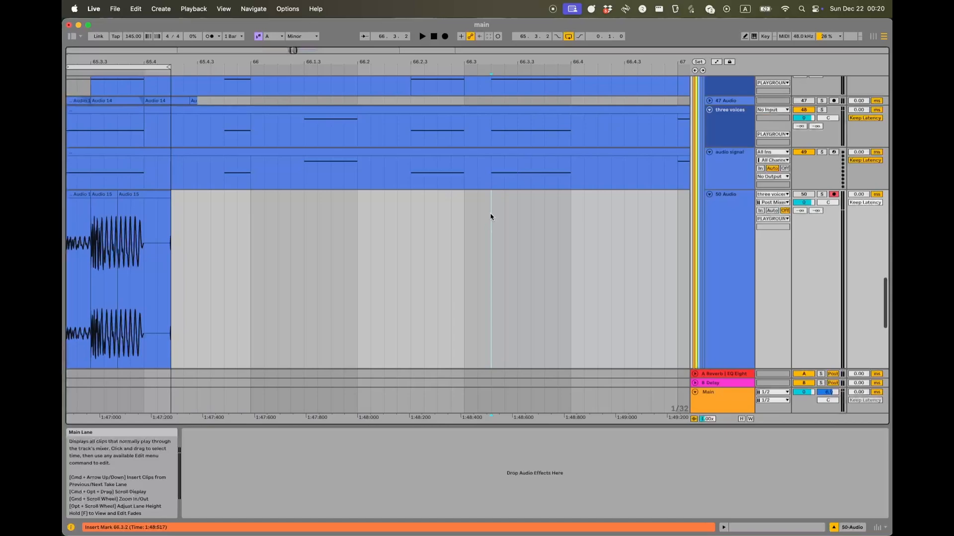
- Consolidate the 50 Audio segments from 65.1.1 to the recording's end into a single clip
scroll(484, 217, "down", 1)
scroll(484, 217, "down", 3)
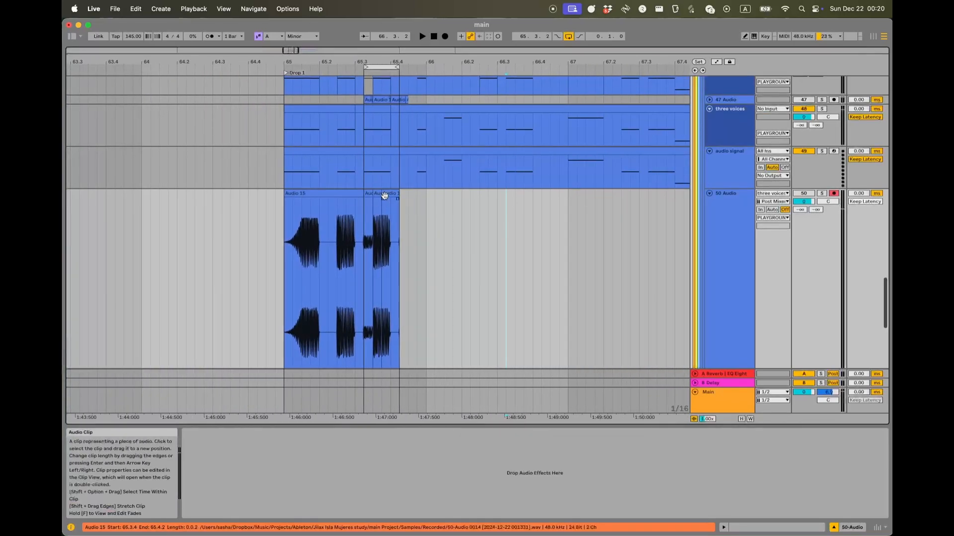
left_click_drag(399, 222, 286, 222)
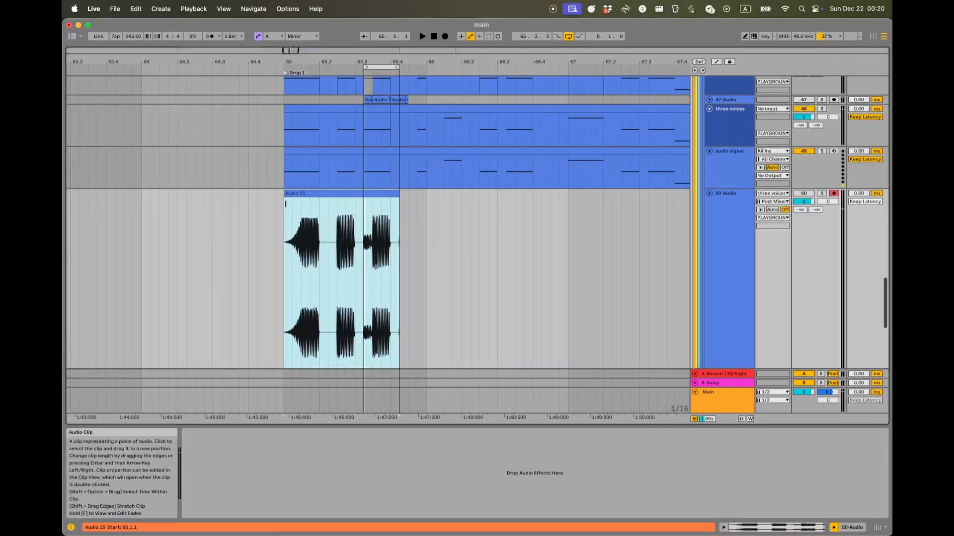
- Consolidate the 65.1.1 to 65.4.2 selection on the 50 Audio track and display the three voices track's devices
key("super+j")
left_click_drag(362, 226, 431, 207)
scroll(393, 204, "up", 3)
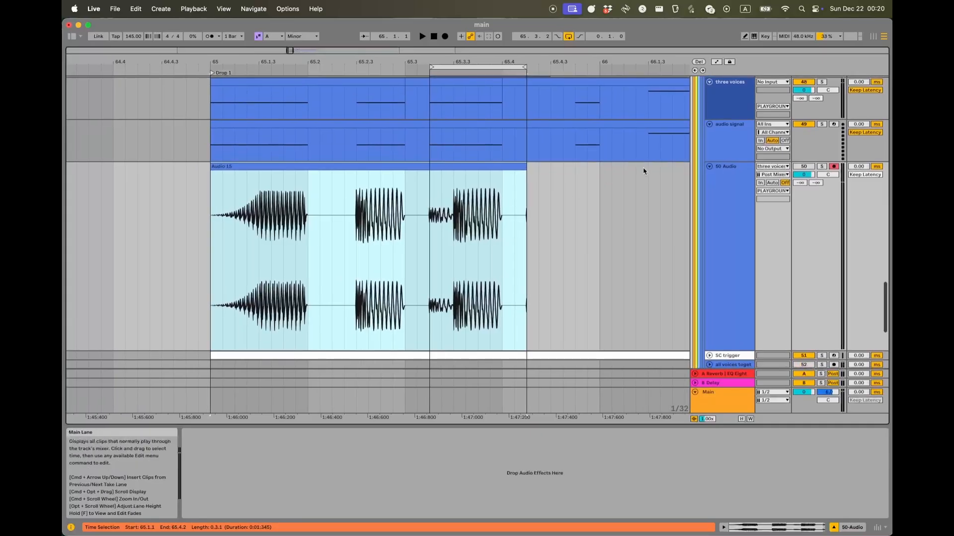
left_click(729, 144)
left_click(730, 103)
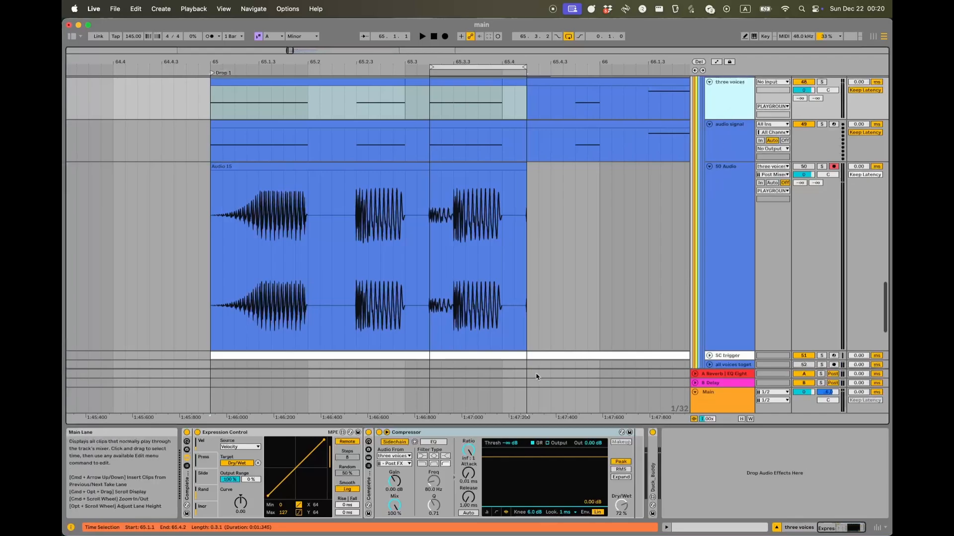
- Review the Compressor and the Expression Control's Increment-to-Chain Selector mapping, ending on its Velocity-to-Dry/Wet mapping
left_click(421, 433)
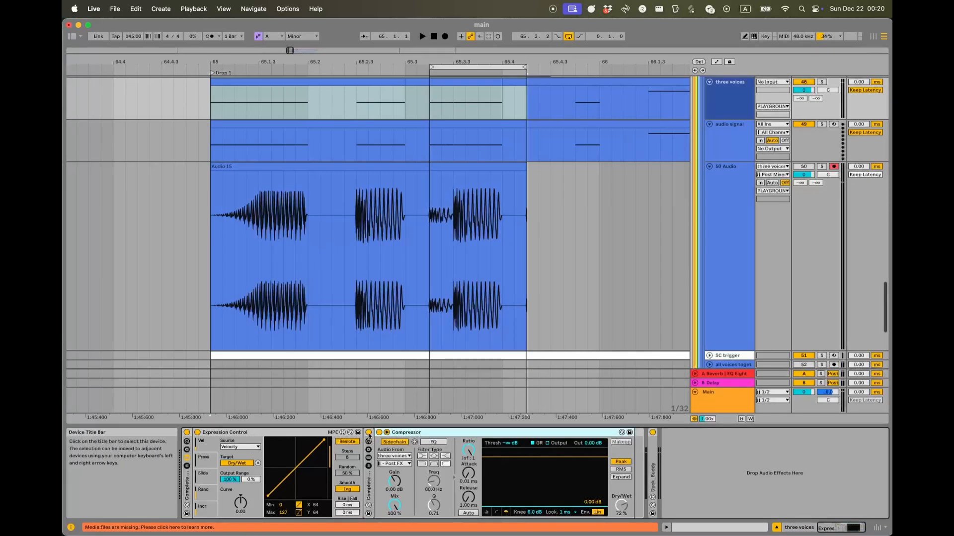
left_click(237, 437)
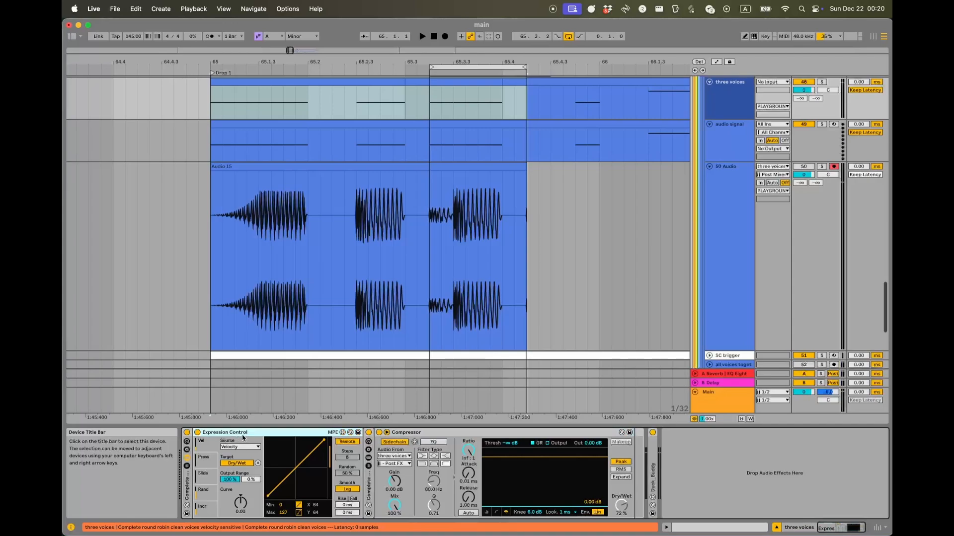
left_click(204, 507)
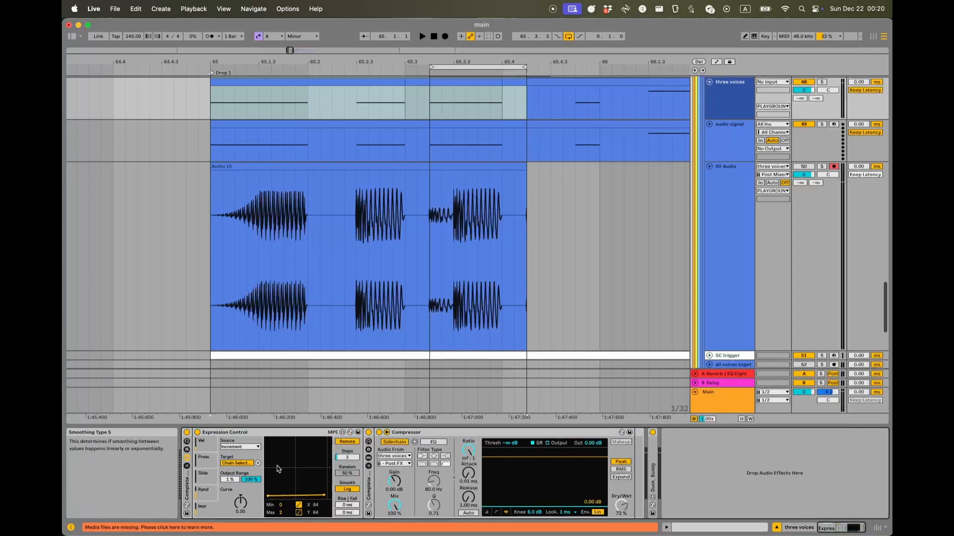
left_click(202, 444)
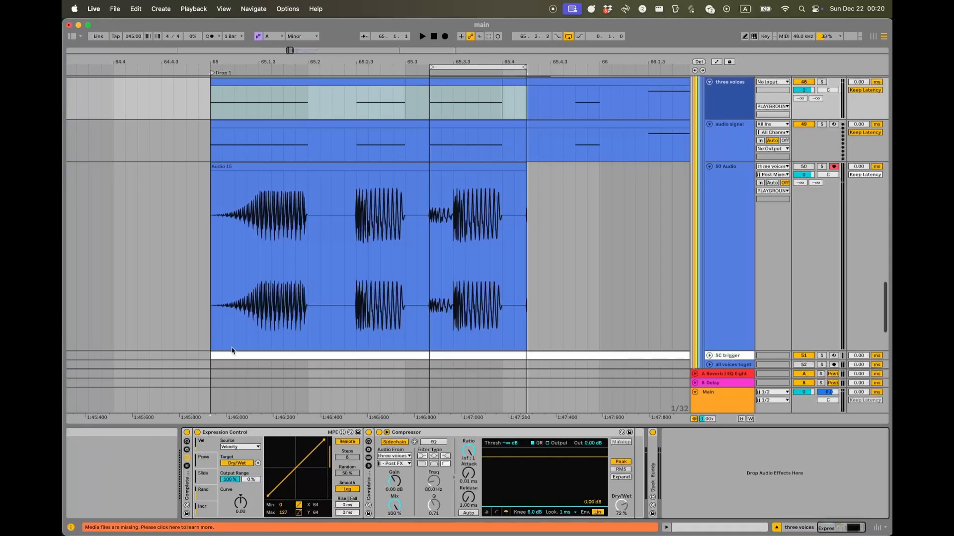
- Check the Compressor's sidechain source and its Post FX tap point on the three voices track
scroll(254, 246, "left", 3)
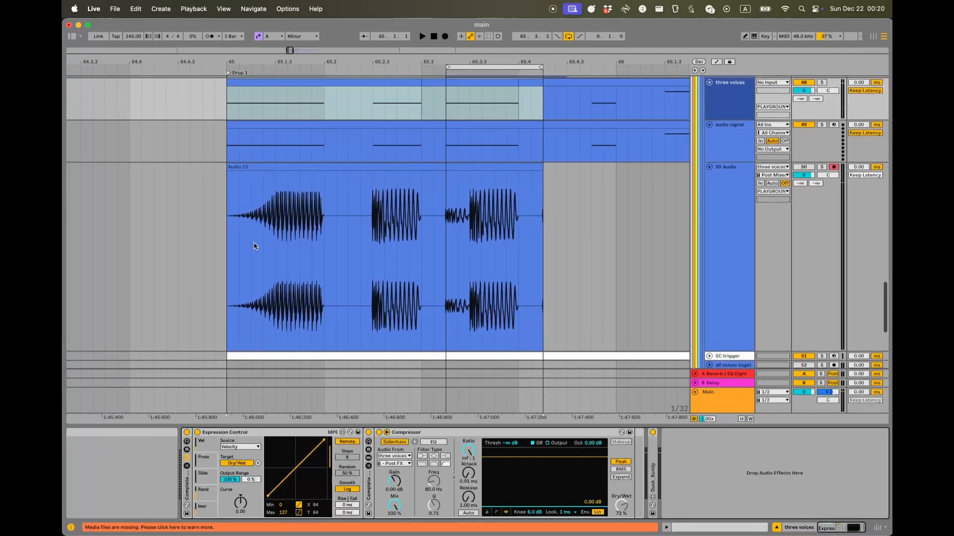
scroll(253, 246, "up", 3)
scroll(254, 246, "left", 2)
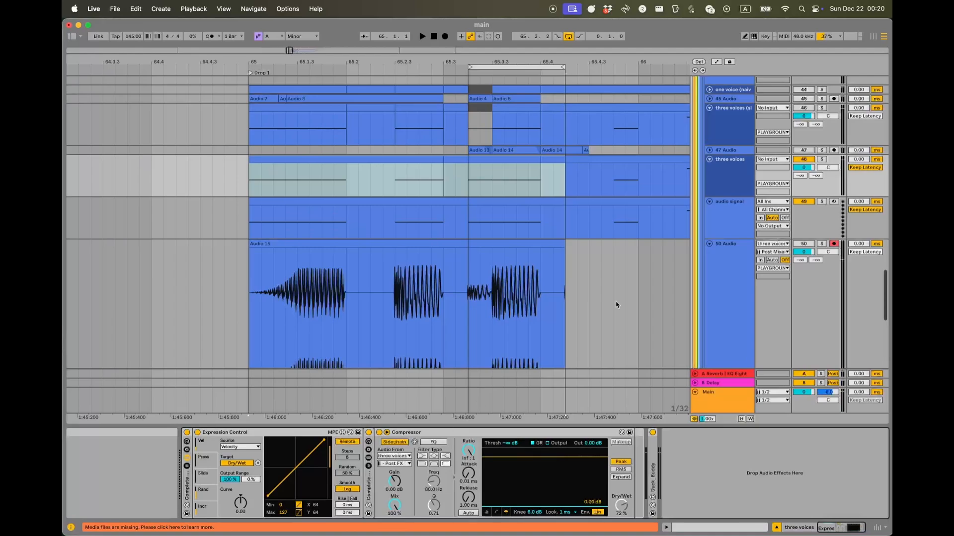
left_click(395, 456)
left_click(395, 456)
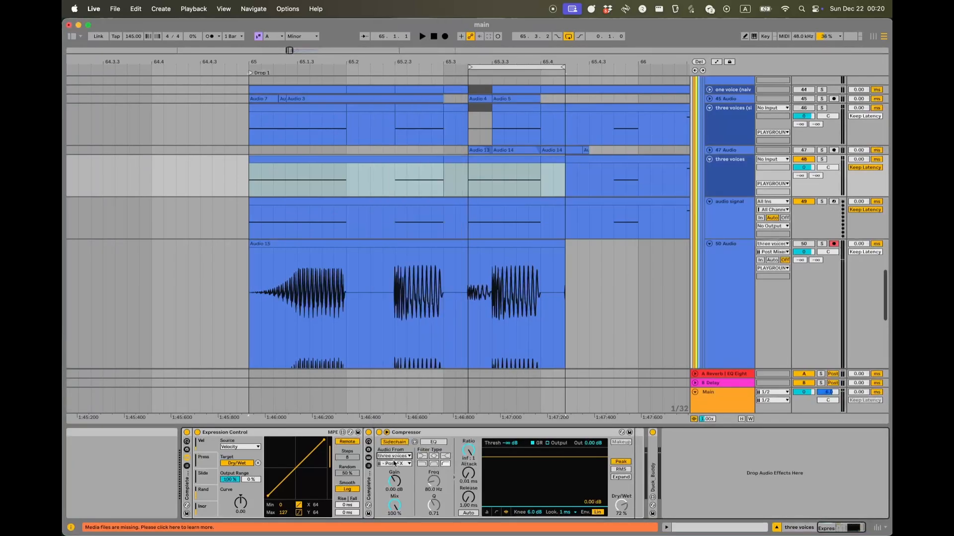
left_click(394, 464)
left_click(393, 465)
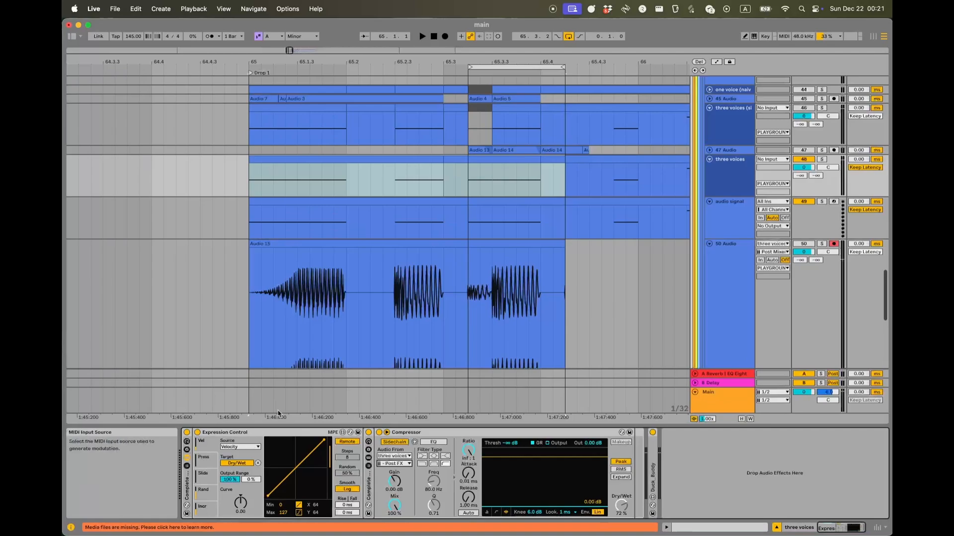
- Open the three voices MIDI clip at 65.3 and inspect the velocity of the short A0 note at 1.3.2
left_click(457, 198)
left_click(454, 159)
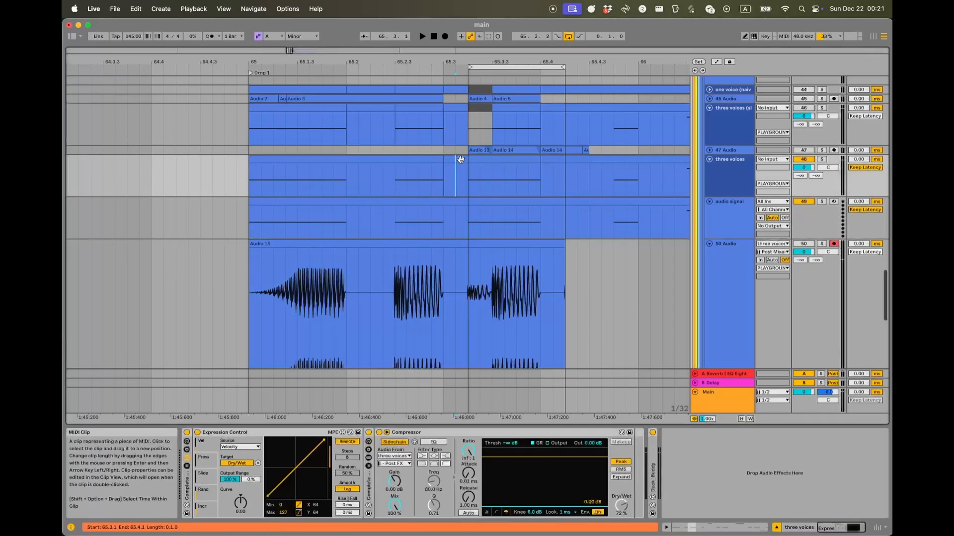
left_click(504, 158)
double_click(505, 158)
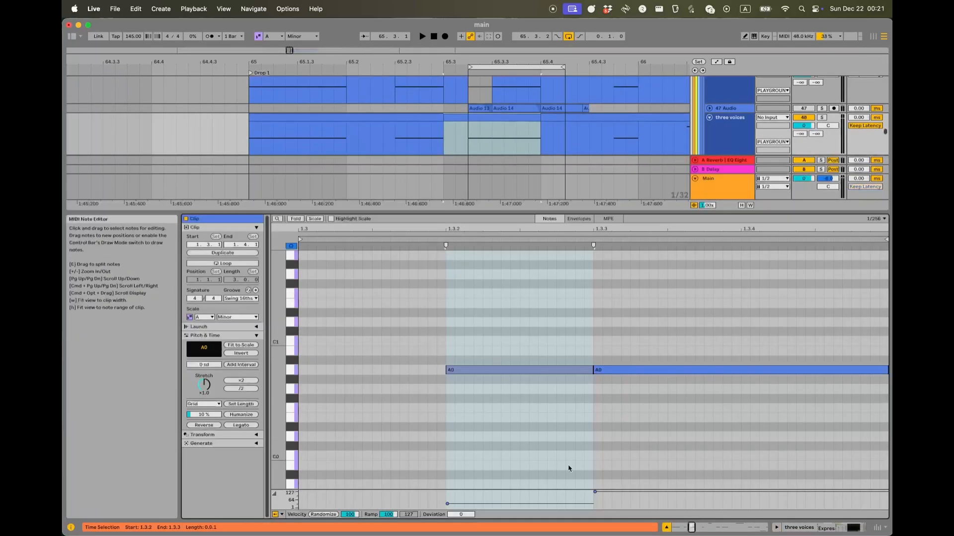
left_click(560, 499)
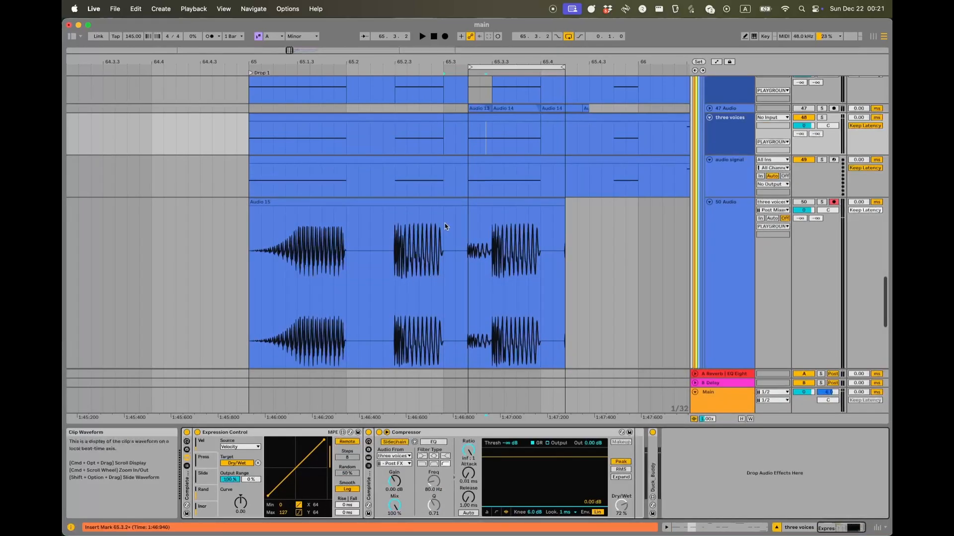
- Play the three voices track from 65.3.2 and again from 65.1.1 while watching the Compressor's Dry/Wet and gain reduction
left_click(469, 144)
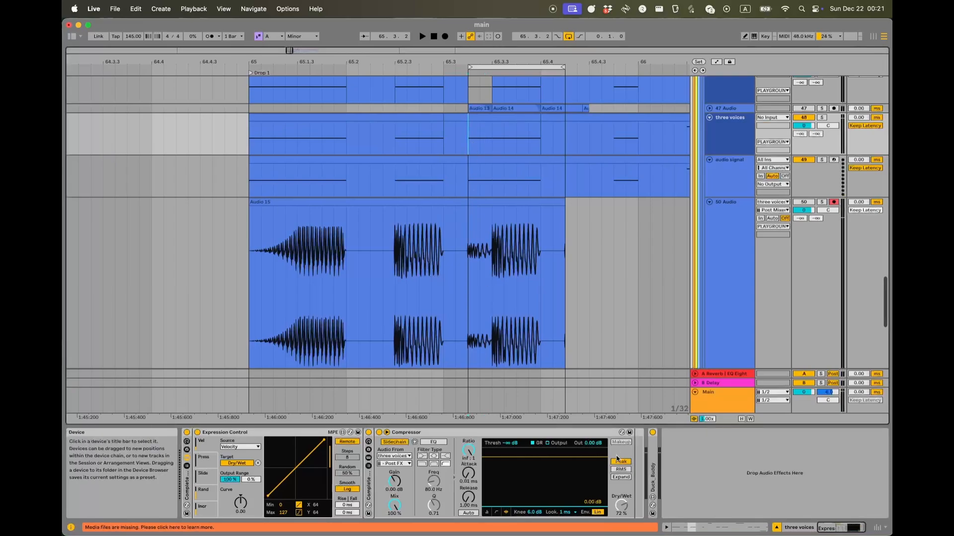
key("space")
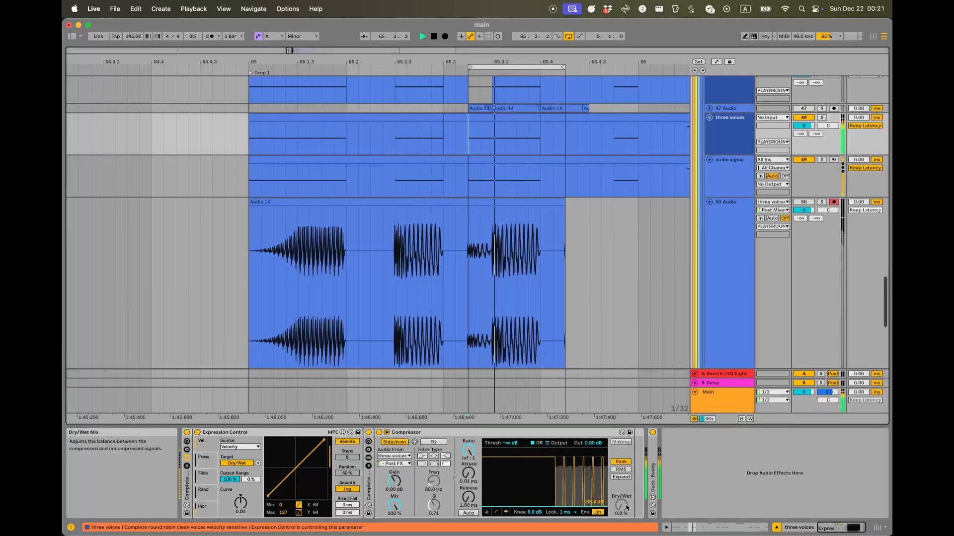
key("space")
key("space")
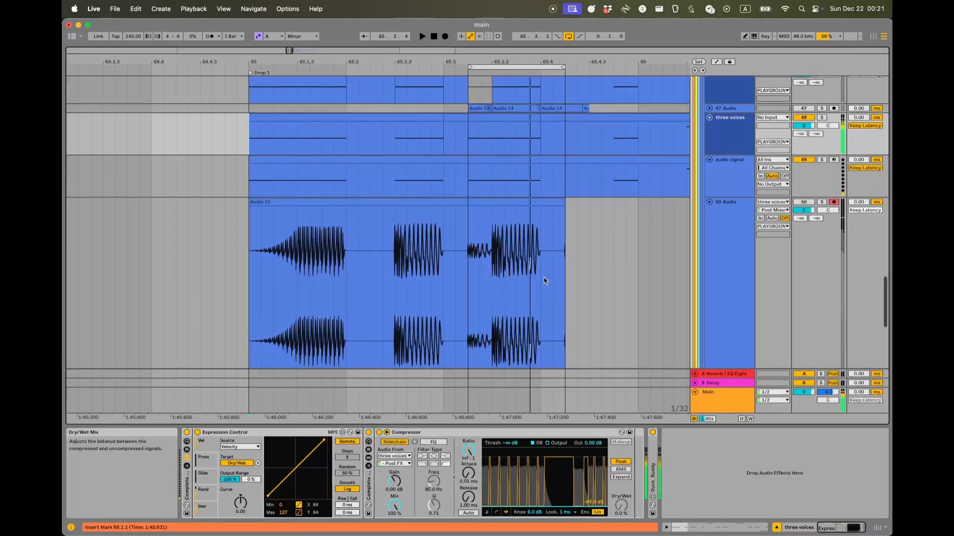
key("space")
- Compare the 65.3.2 to 65.3.3 range on the three voices track with the same range of the 50 Audio waveform
left_click_drag(490, 141, 471, 140)
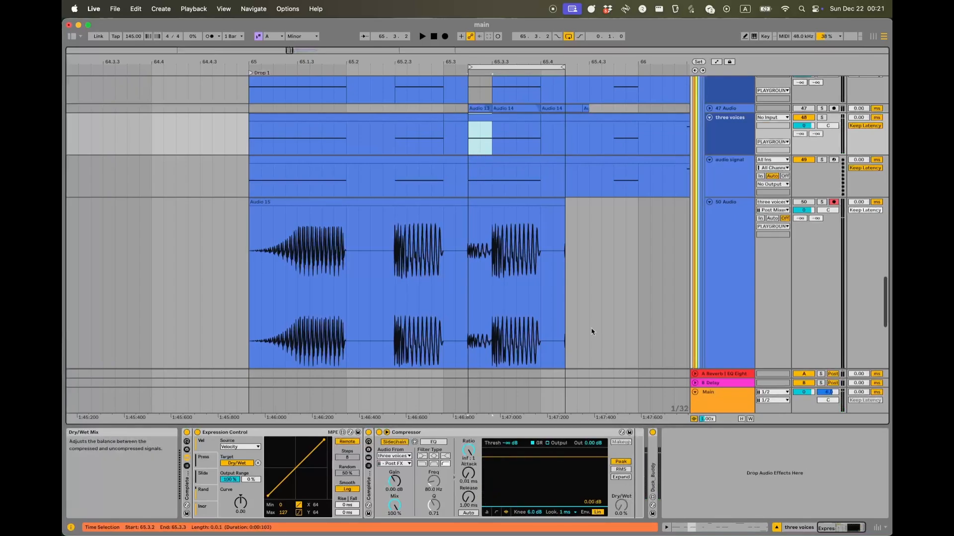
left_click(490, 251)
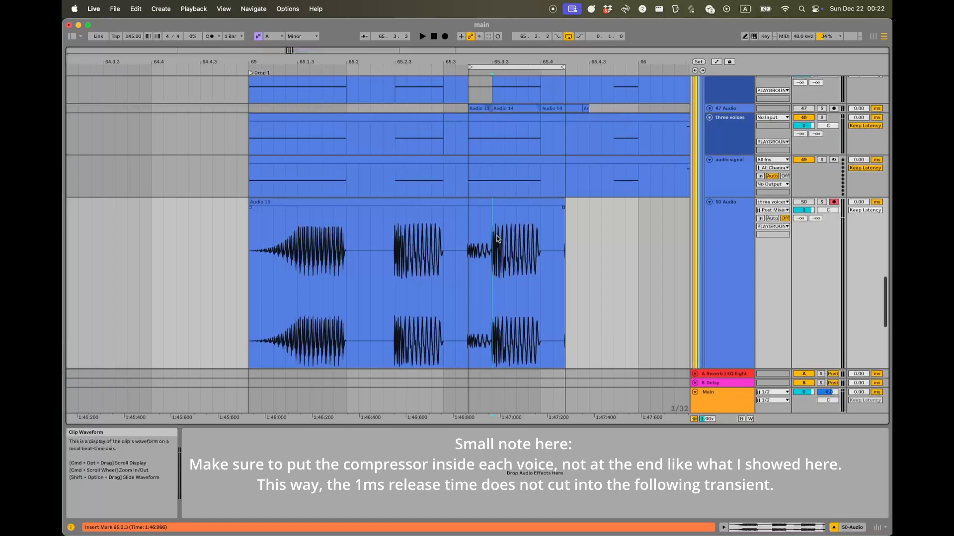
scroll(499, 250, "up", 3)
scroll(503, 256, "up", 2)
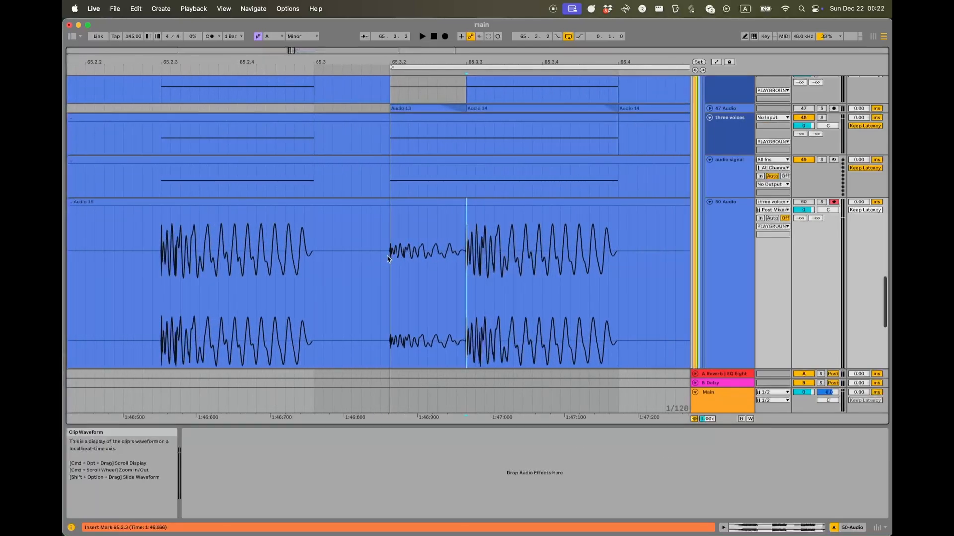
left_click_drag(390, 258, 479, 259)
left_click(456, 263)
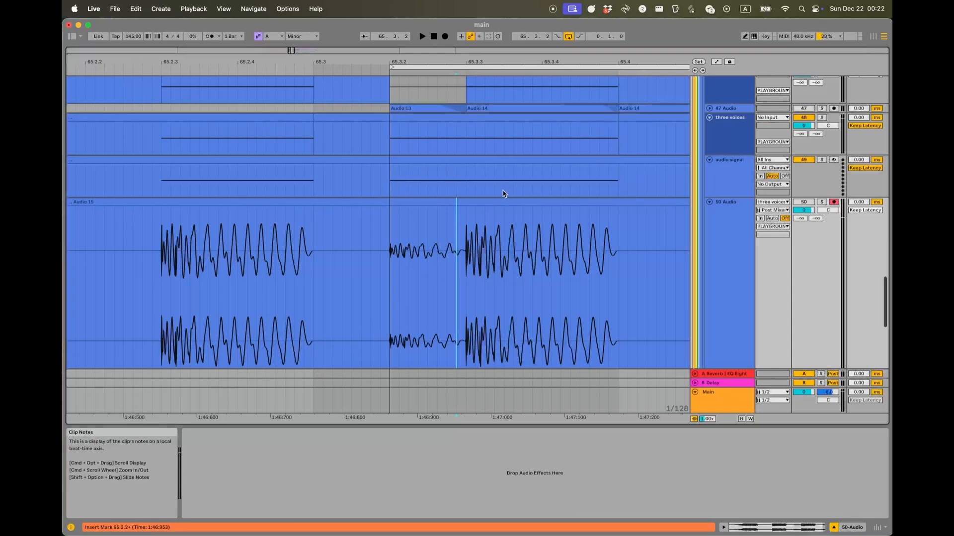
left_click_drag(466, 231, 391, 256)
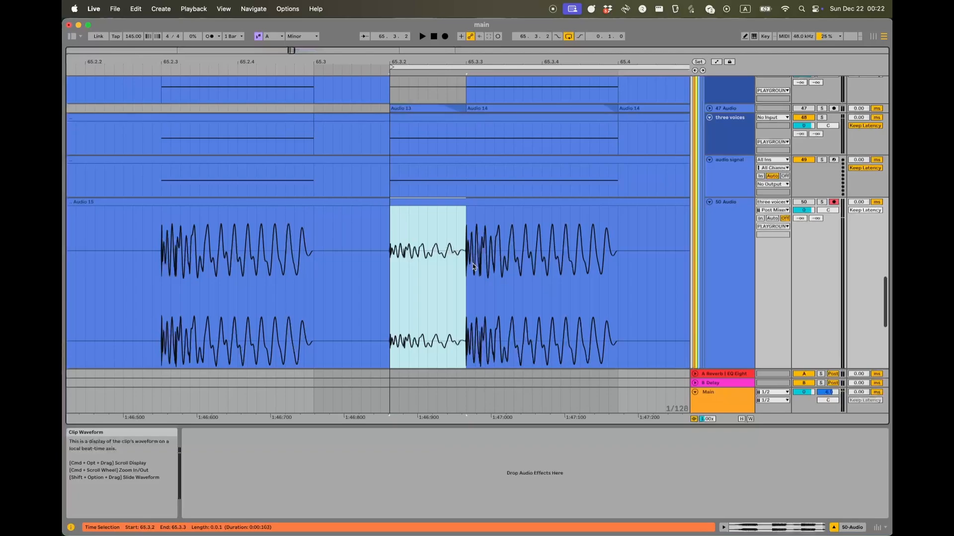
- Place the insert marker in the silent gap at 65.3.1 on 50 Audio and display the three voices track's devices
scroll(457, 241, "down", 2)
scroll(458, 239, "down", 1)
left_click(407, 224)
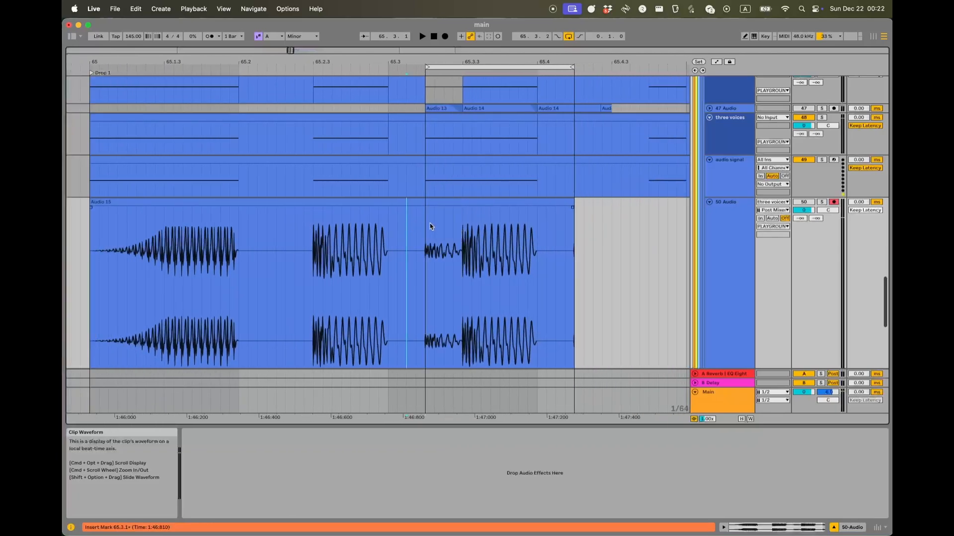
left_click(717, 142)
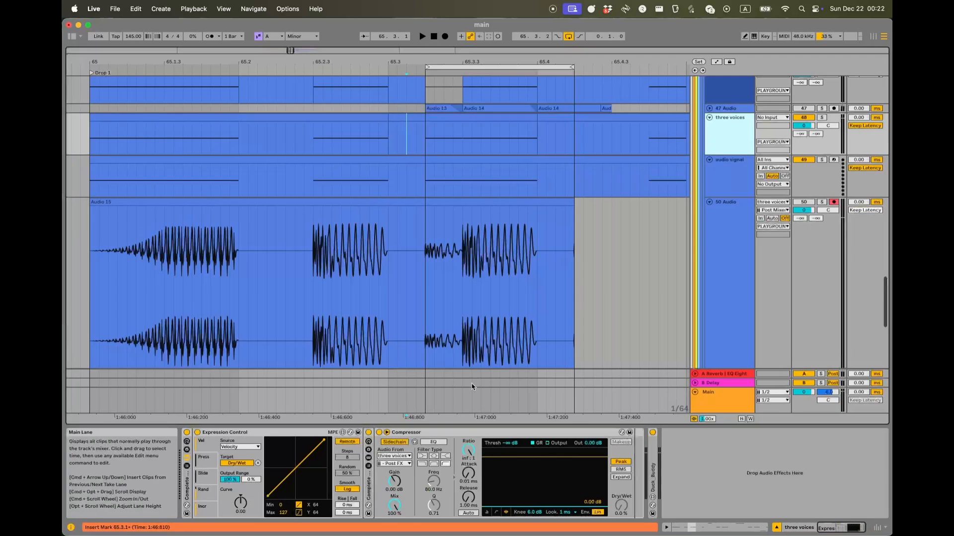
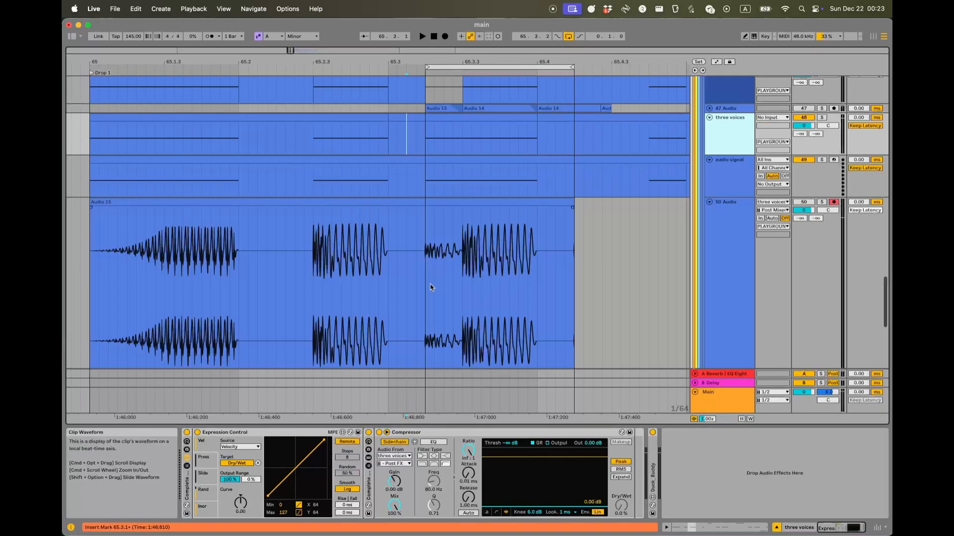
- Examine the transient at the start of the quieter 65.3.2 note in the 50 Audio waveform up close
scroll(431, 270, "up", 5)
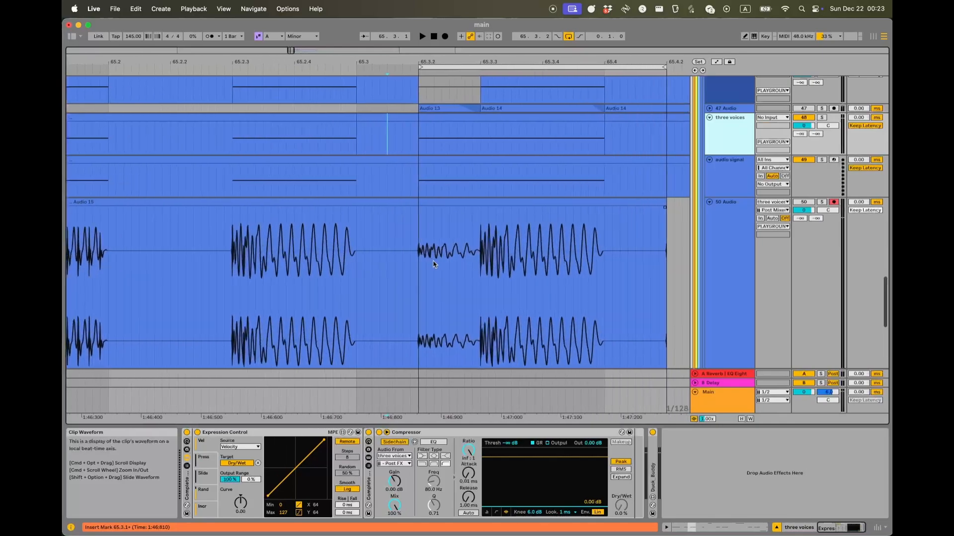
scroll(410, 251, "up", 4)
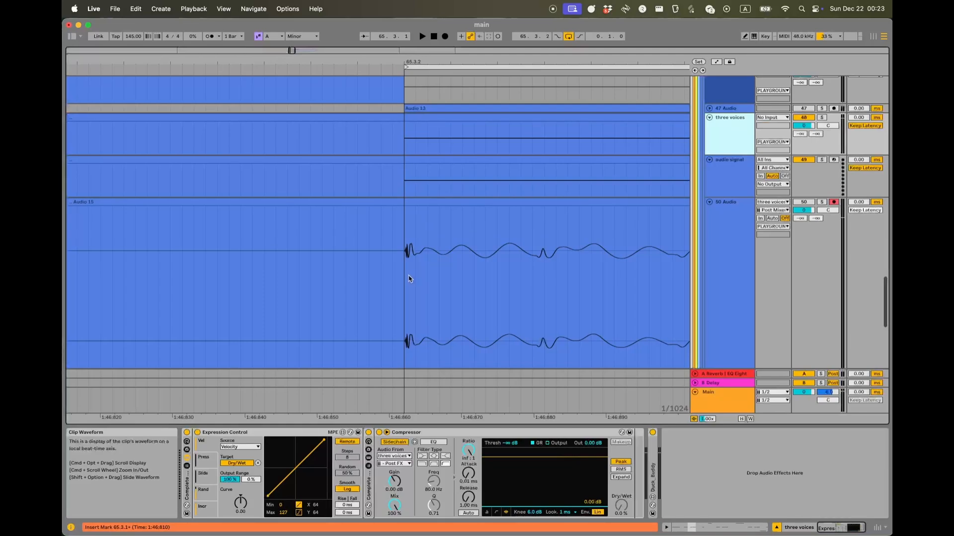
scroll(404, 279, "down", 6)
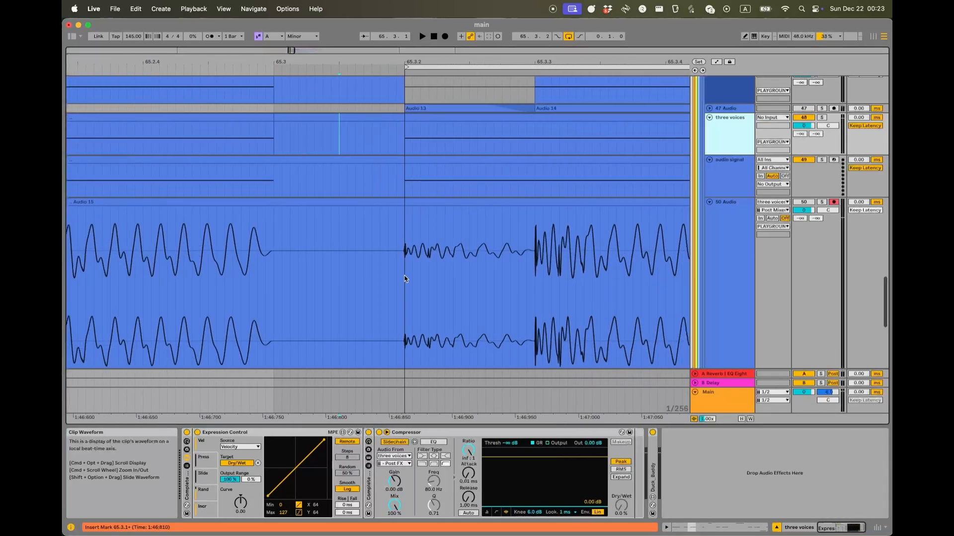
scroll(405, 279, "down", 2)
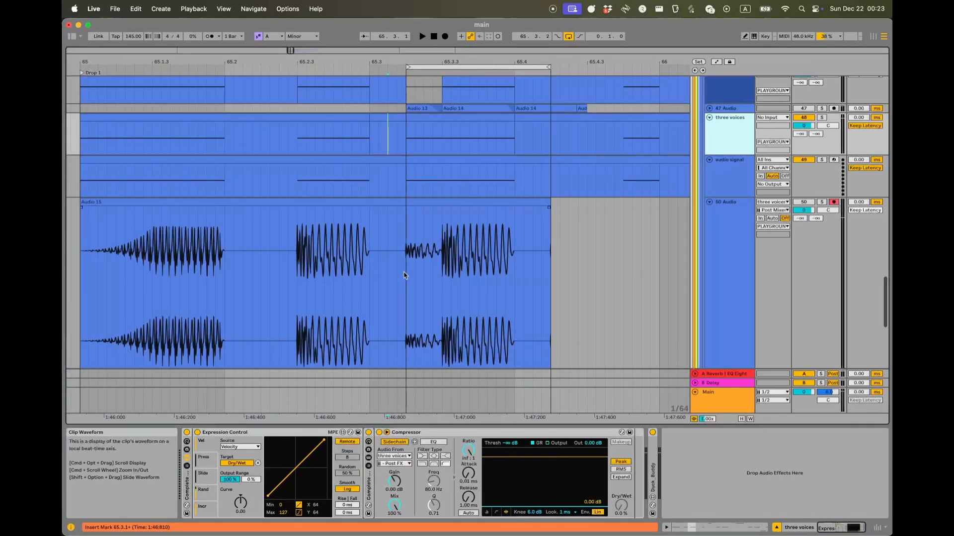
- Review the Expression Control and the Compressor's lookahead setting in relation to the 65.3.2 transient
left_click(261, 435)
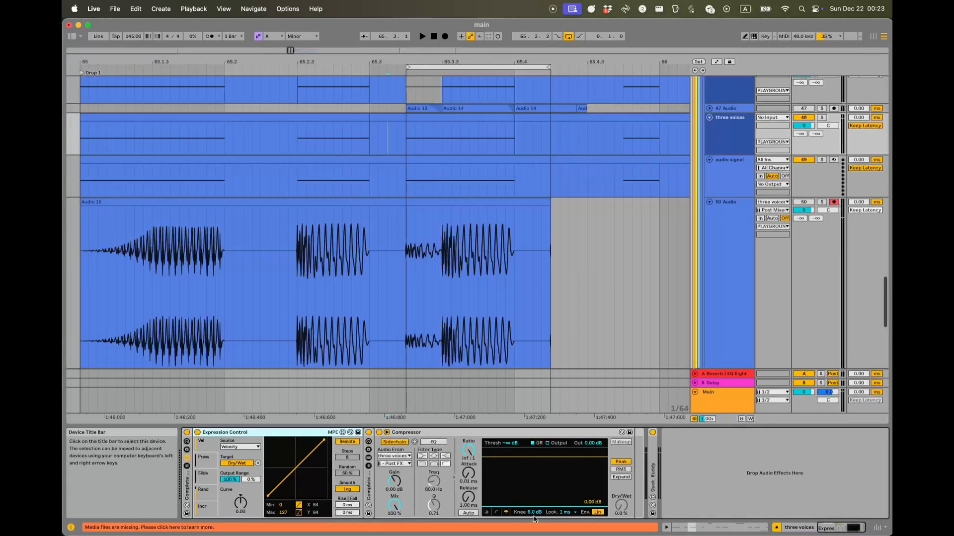
left_click(457, 433)
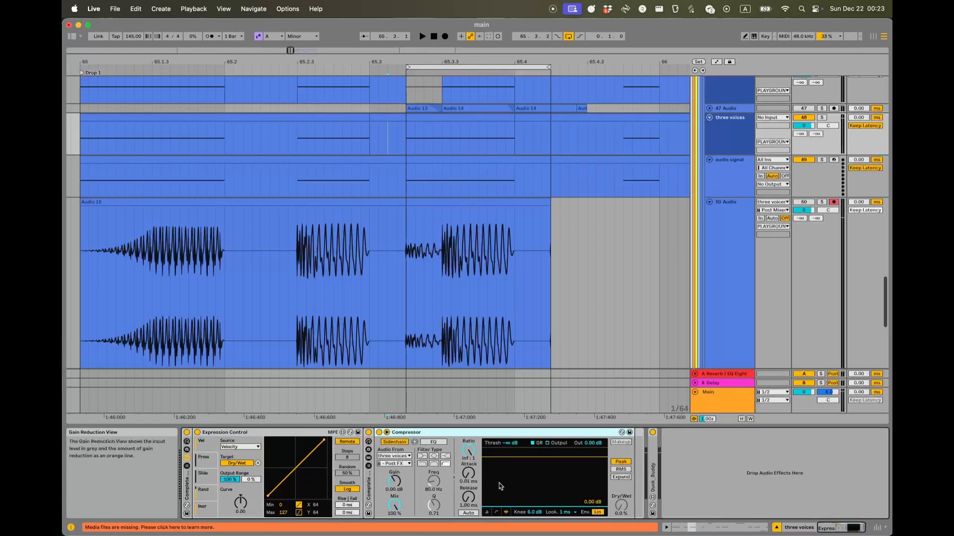
scroll(400, 270, "up", 3)
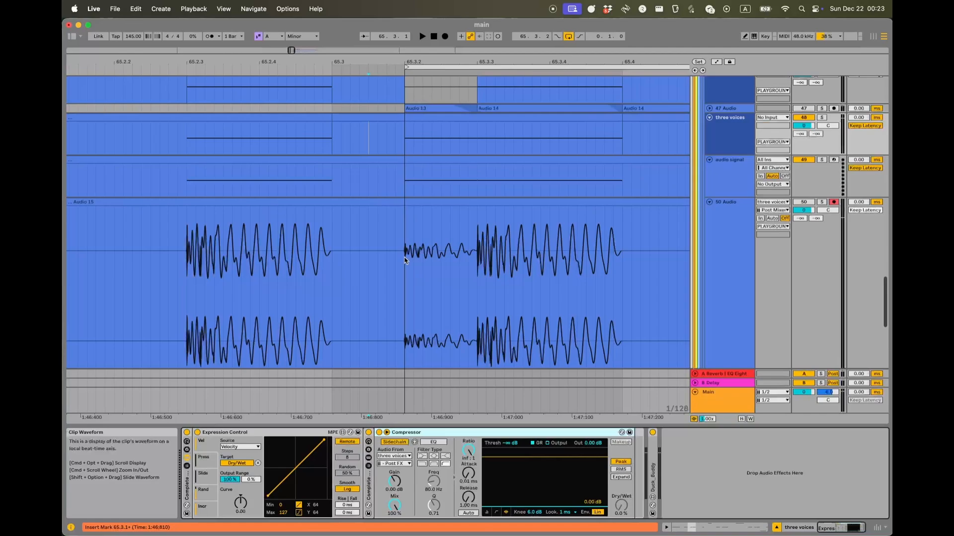
- Unfold the Duck_Buddy device after the Compressor on the three voices track to show its SC trigger ducking curve
scroll(404, 259, "down", 4)
scroll(398, 271, "down", 3)
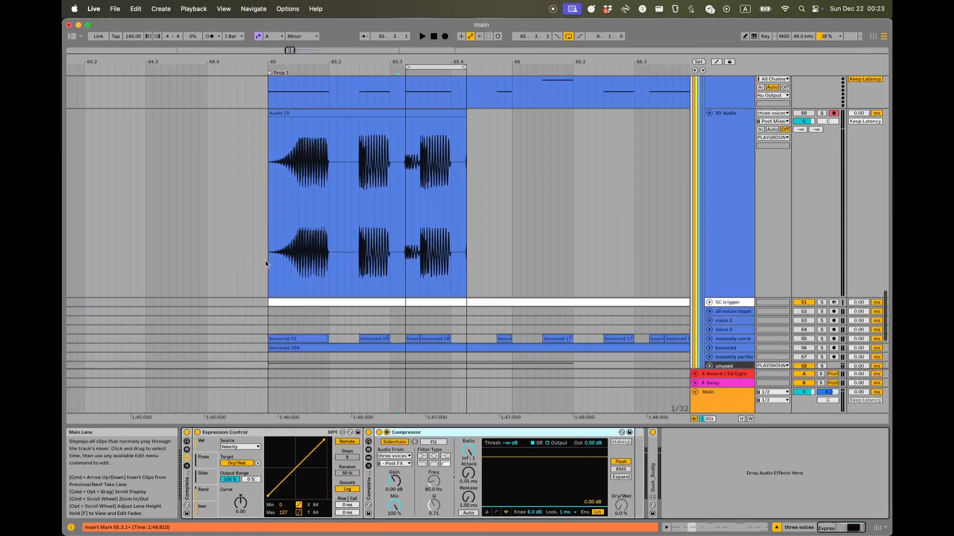
scroll(267, 263, "left", 3)
scroll(267, 262, "up", 2)
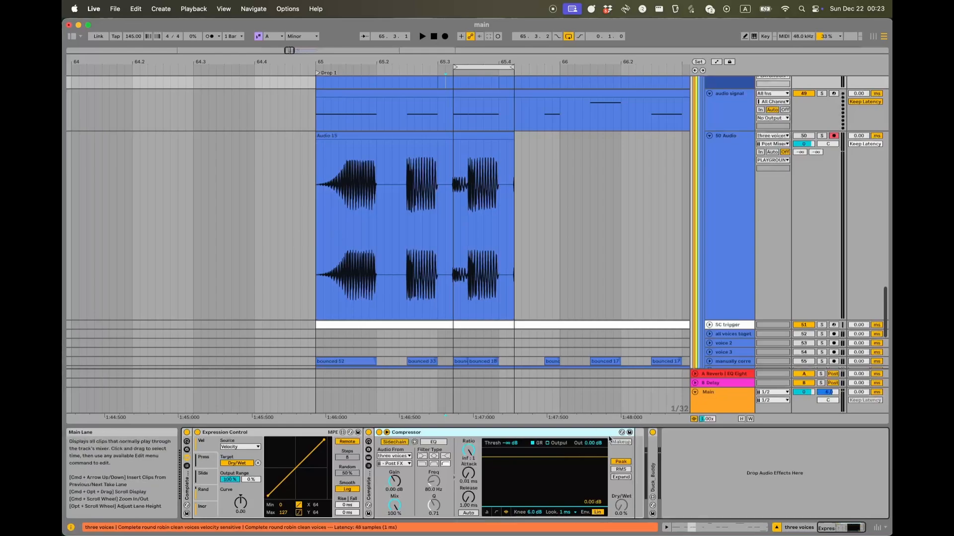
double_click(653, 484)
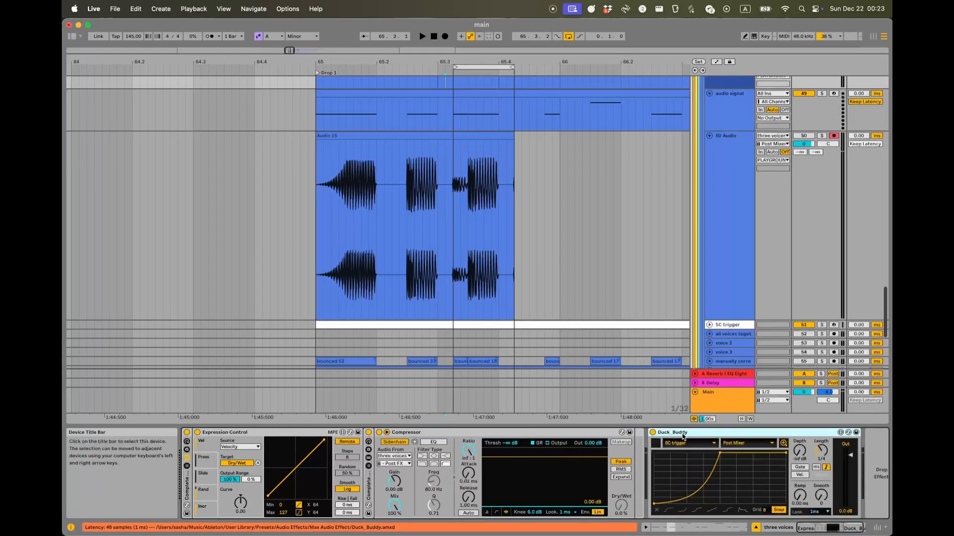
scroll(683, 435, "right", 3)
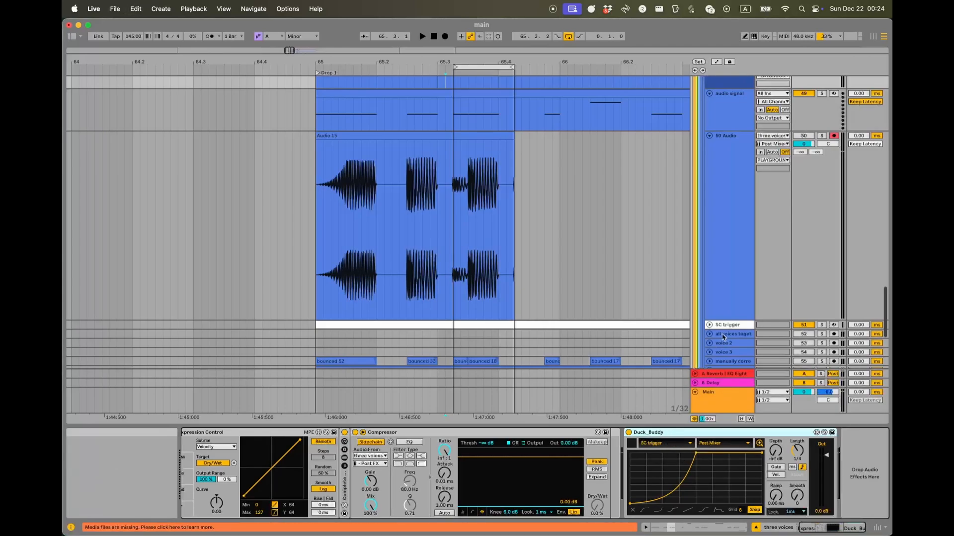
- Paste a copy of Duck_Buddy onto the 50 Audio track and delete that copy again
left_click(721, 240)
scroll(721, 232, "up", 3)
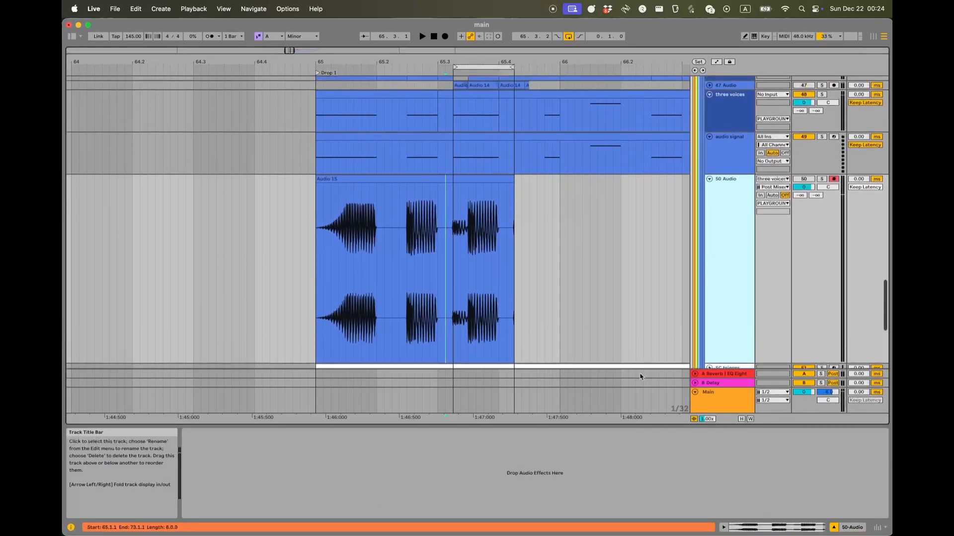
left_click(586, 466)
key("super+v")
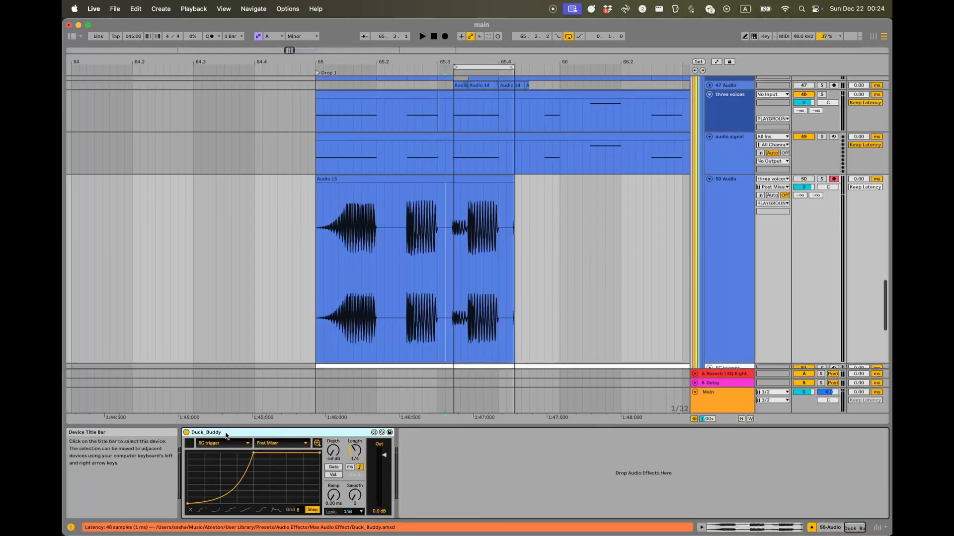
key("Delete")
left_click(745, 221)
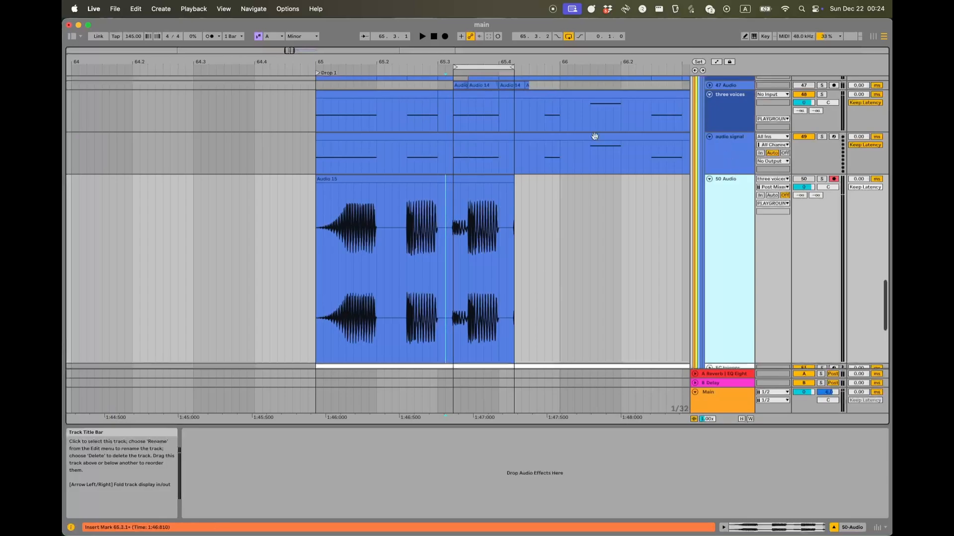
- Try shifting the Audio 15 clip on 50 Audio to 65.1.3 and undo the move
mouse_move(339, 224)
left_mouse_down()
mouse_move(316, 224)
mouse_move(338, 224)
left_mouse_up()
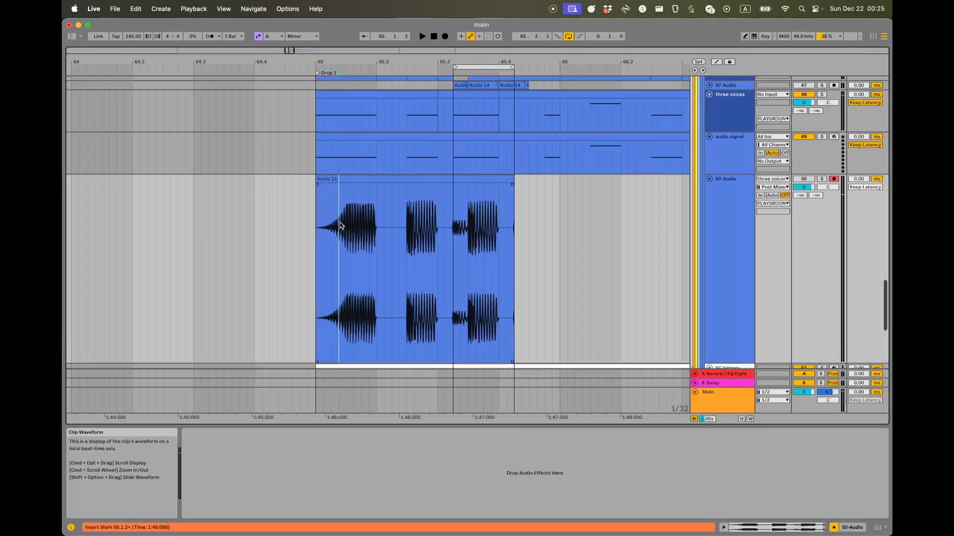
left_click_drag(340, 179, 370, 180)
key("super+z")
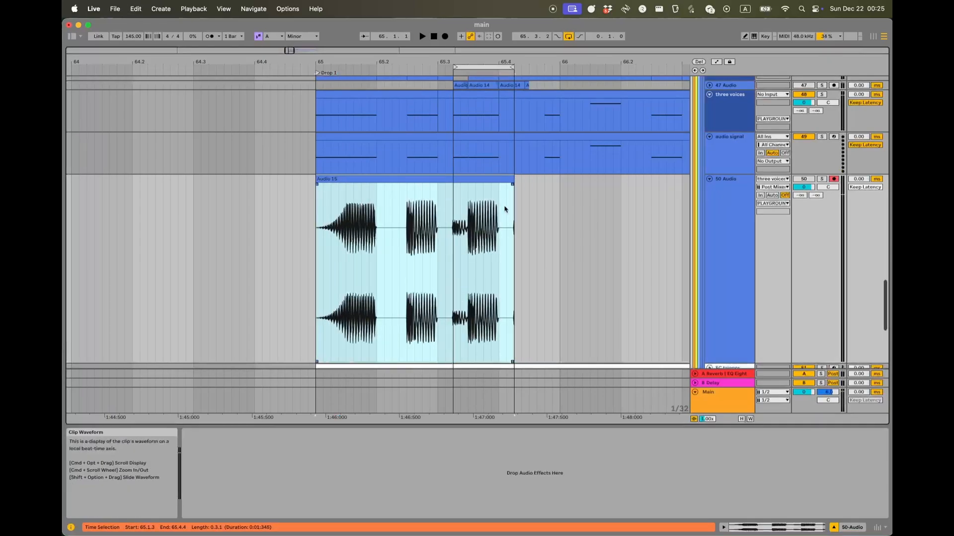
- Display the three voices track's devices and select its Duck_Buddy device
left_click(735, 234)
left_click(729, 158)
left_click(733, 128)
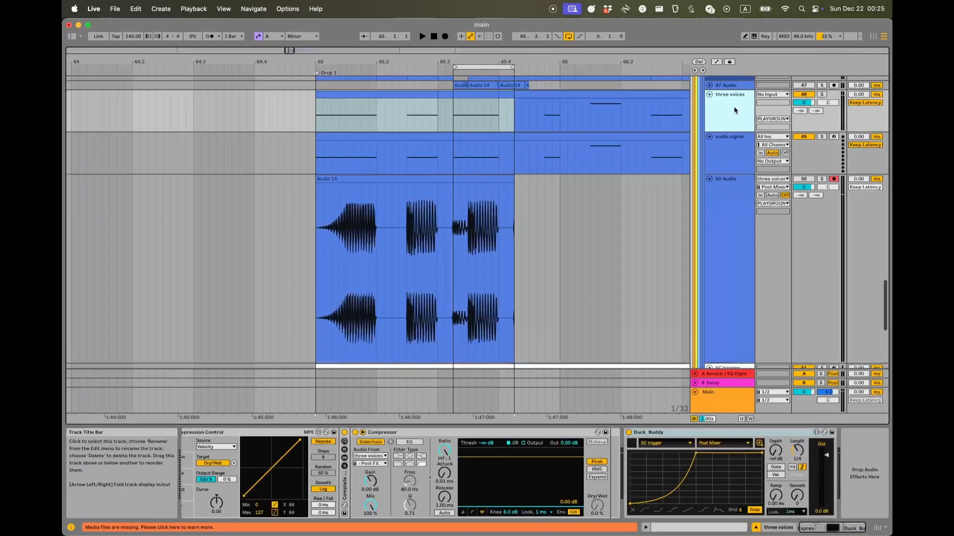
left_click(676, 433)
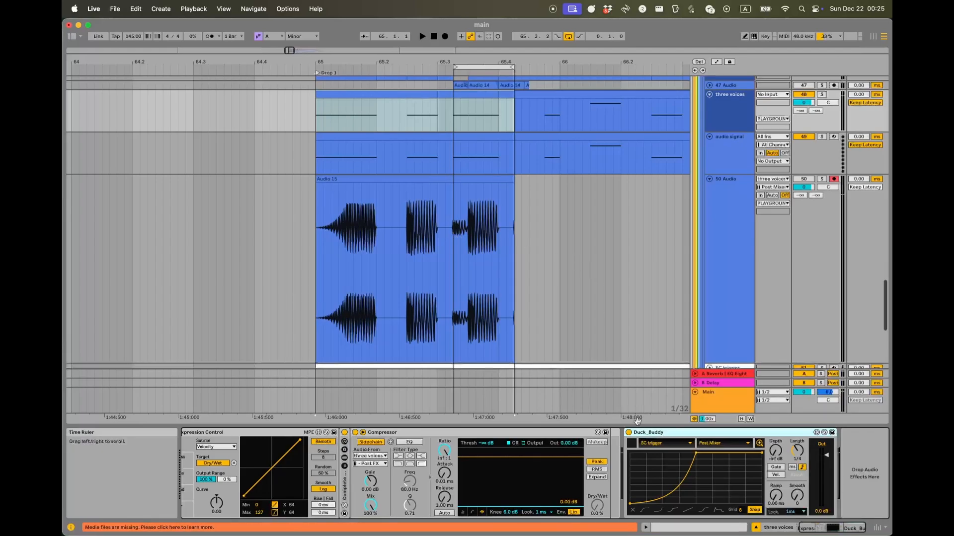
- Set the arrangement loop to start at 65.1.1 with a length of three bars
left_click(316, 218)
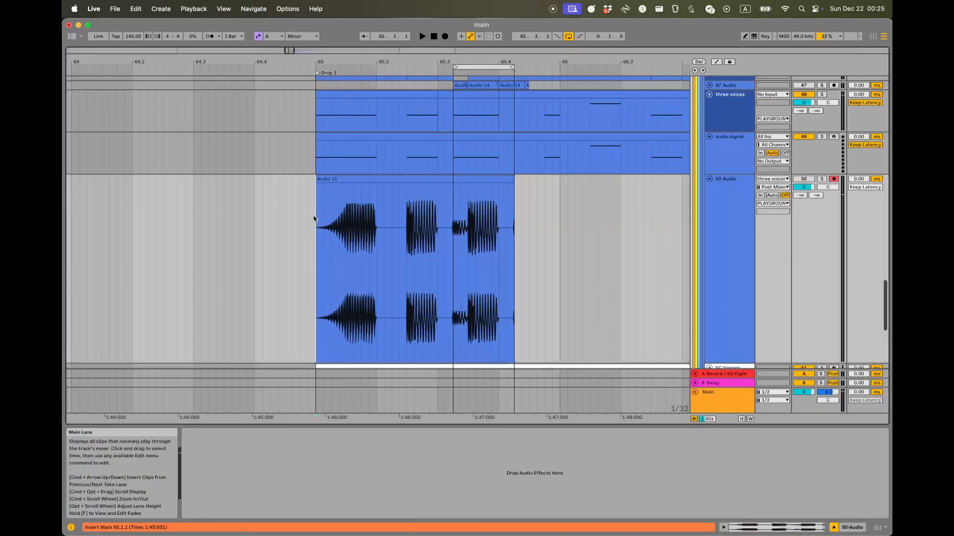
scroll(299, 200, "down", 3)
scroll(298, 212, "down", 2)
left_click_drag(294, 222, 469, 207)
key("super+l")
- Delete the Audio 15 clip from 50 Audio and fold the 50 Audio and audio signal tracks
left_click(313, 176)
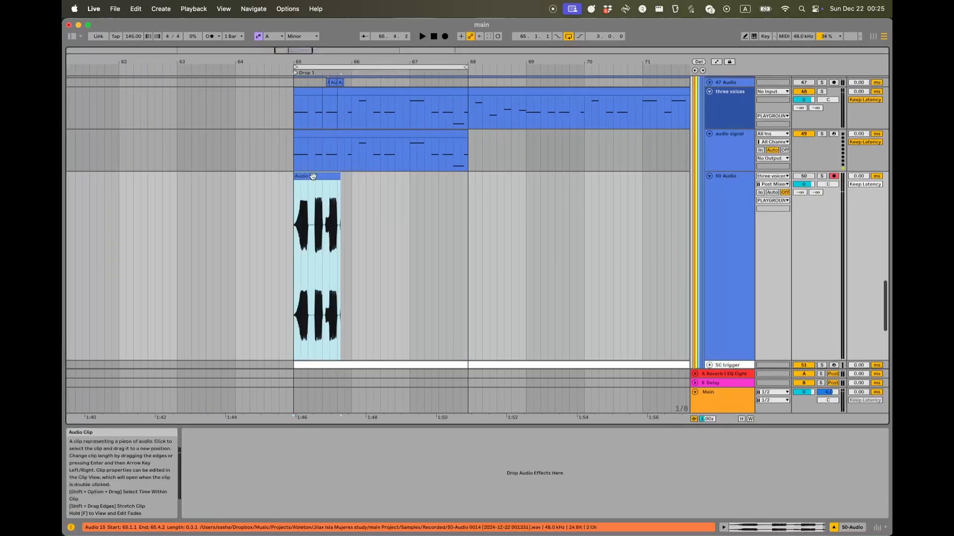
scroll(646, 219, "up", 3)
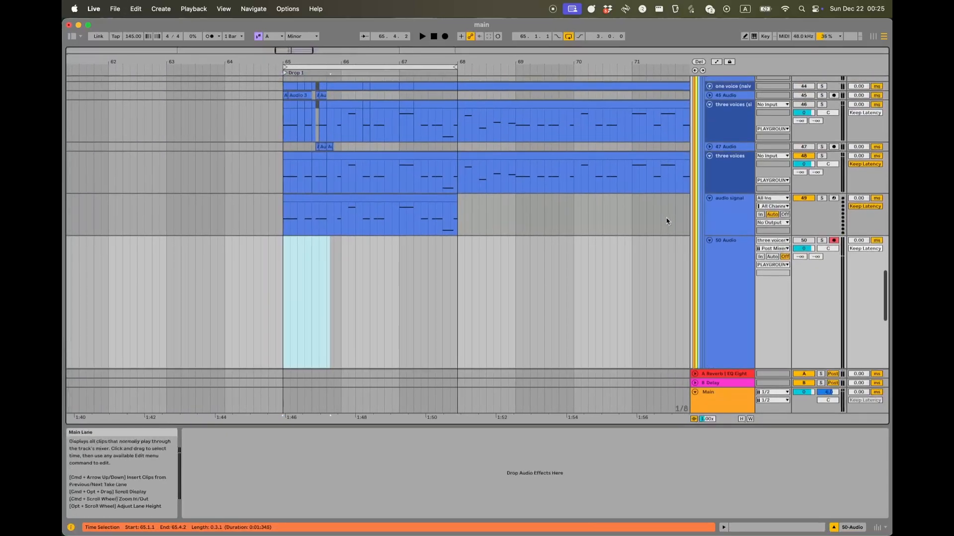
left_click(709, 242)
left_click(709, 198)
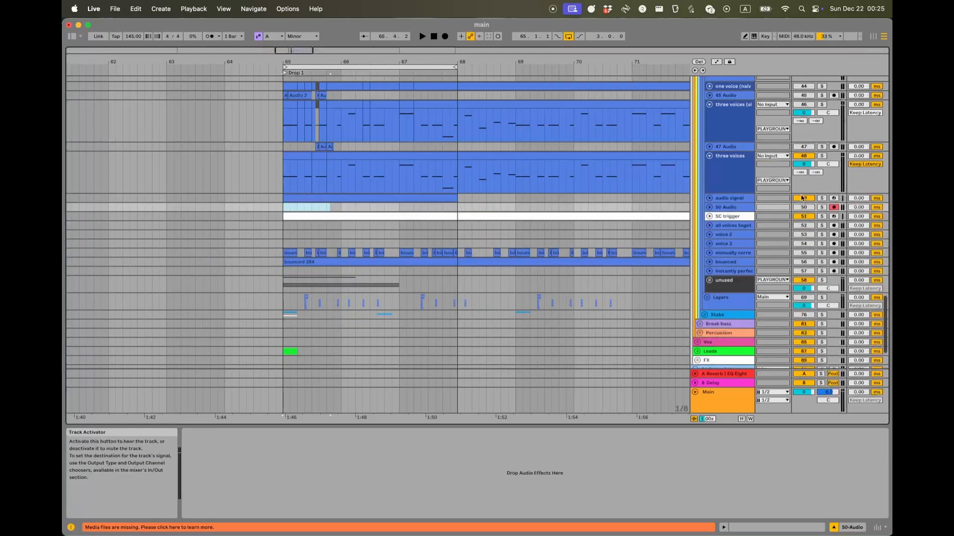
- Display the three voices track's devices and play its part from 65.1.1
left_click(738, 163)
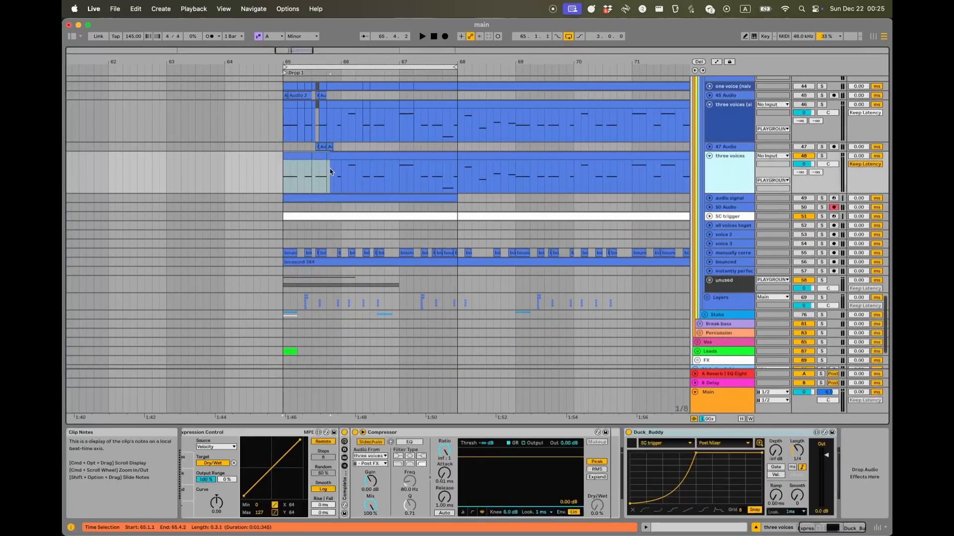
left_click_drag(330, 177, 285, 177)
left_click(726, 179)
left_click(282, 182)
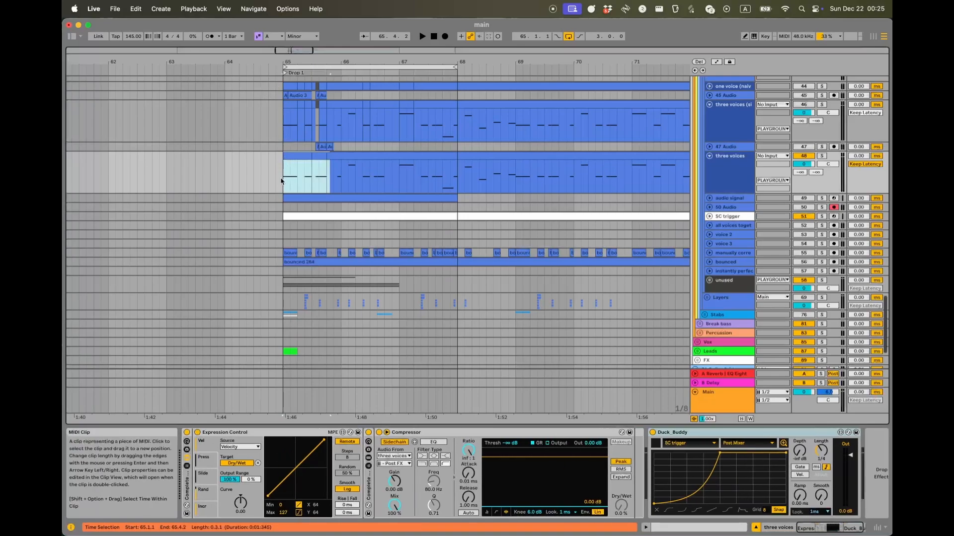
key("space")
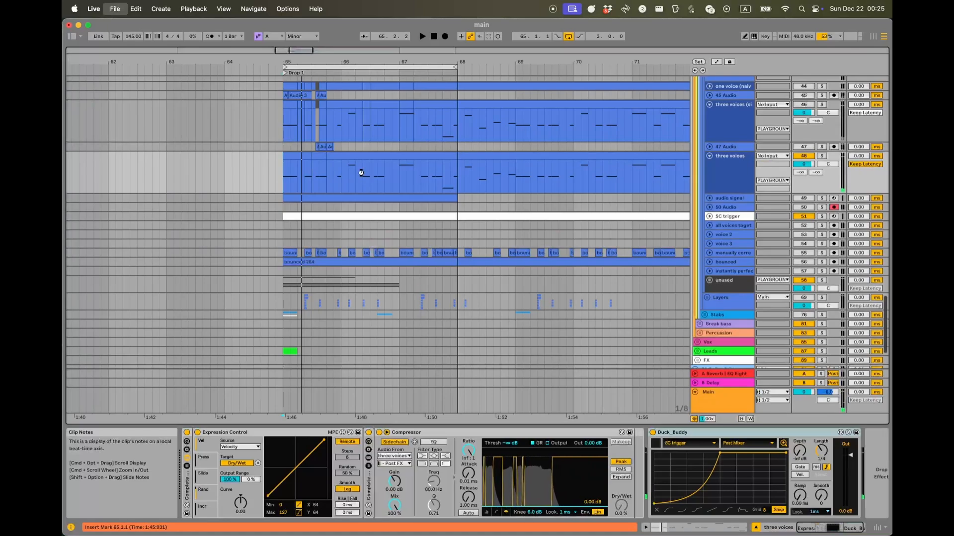
- View the playback from 68.3.3 in the occularScope window, stop playback and close the scope
key("super+o")
left_click(604, 295)
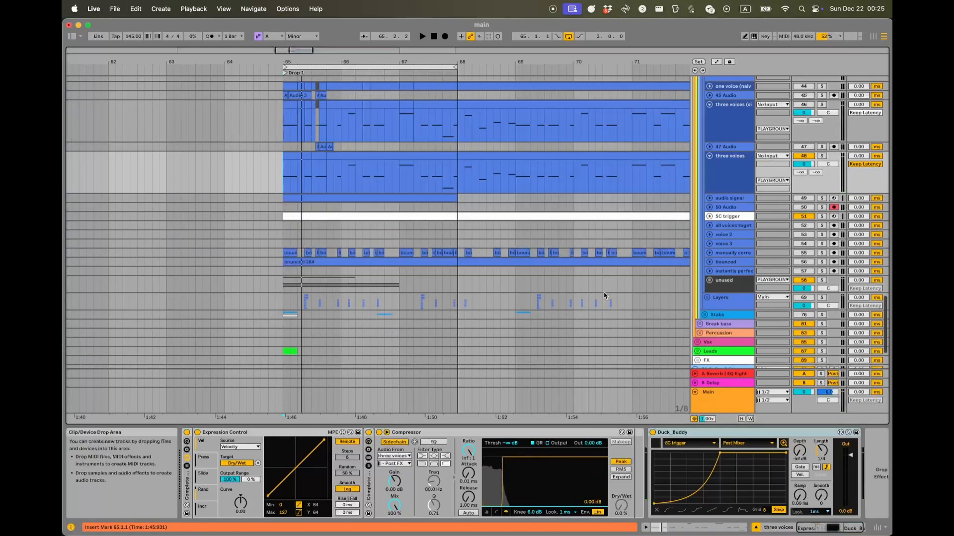
left_click(491, 276)
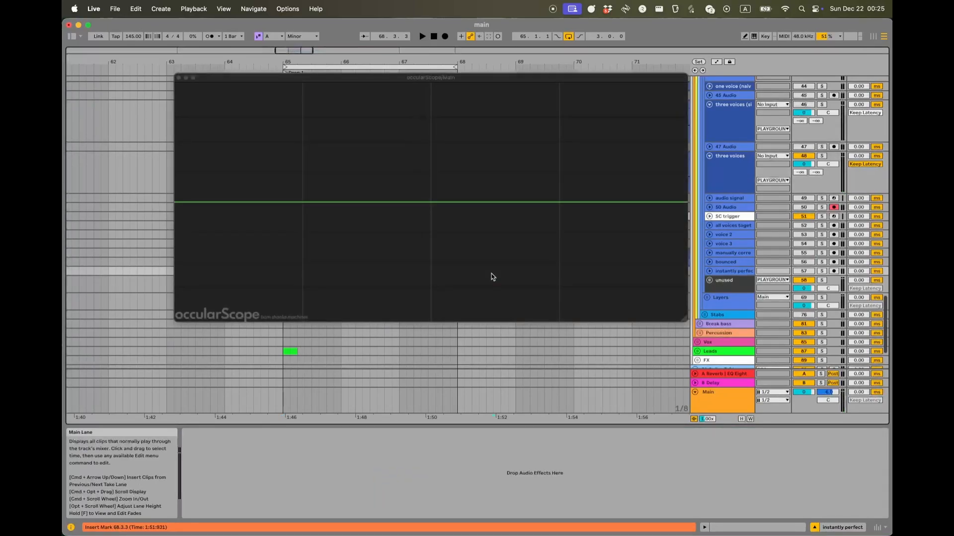
key("space")
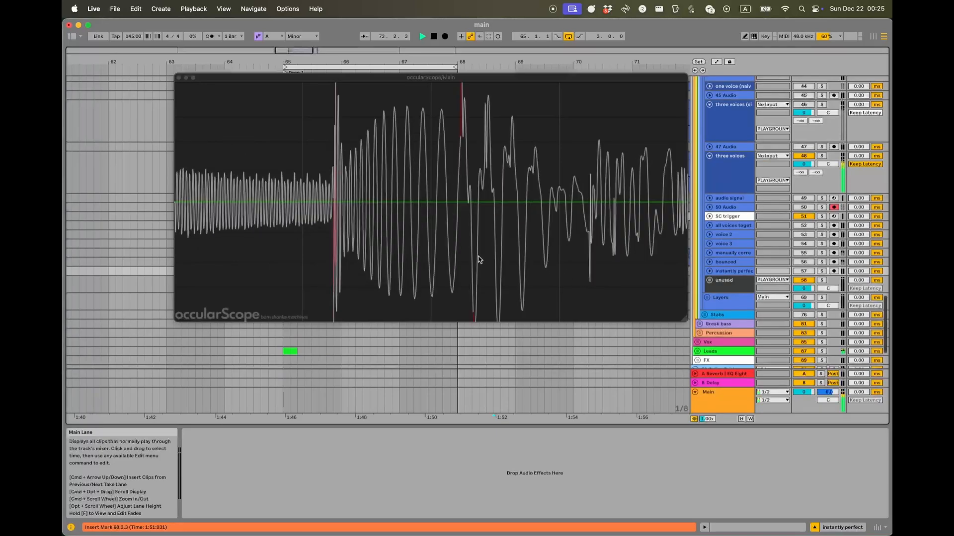
key("space")
left_click(178, 78)
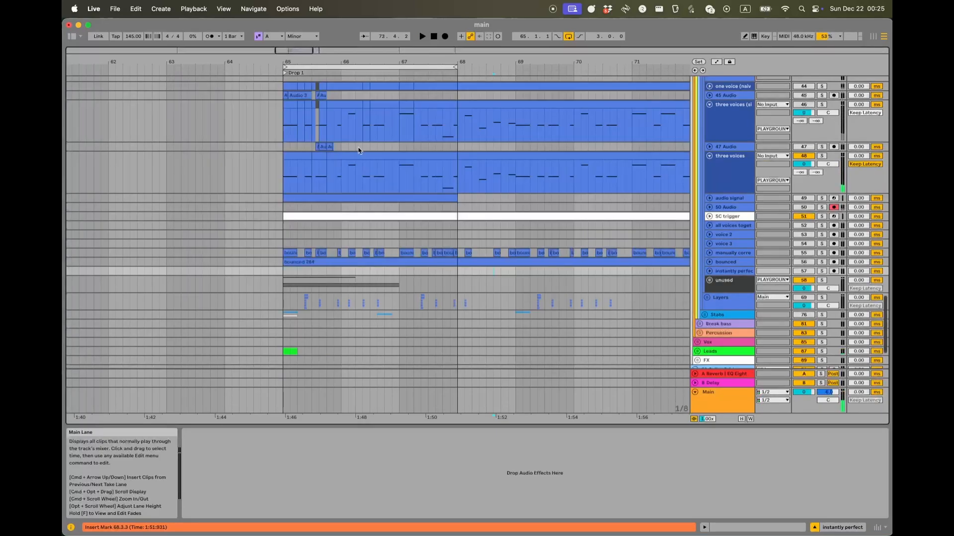
- Place the insert marker at 68.1.1 on the three voices (simple cut-off) track and display its devices
scroll(466, 175, "right", 2)
scroll(466, 174, "up", 1)
left_click(412, 150)
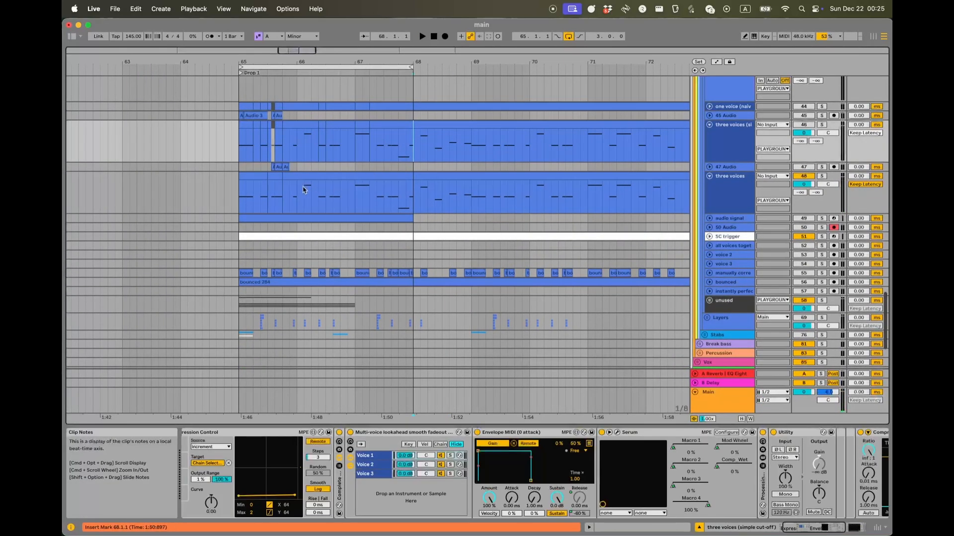
scroll(304, 191, "left", 2)
scroll(304, 191, "down", 1)
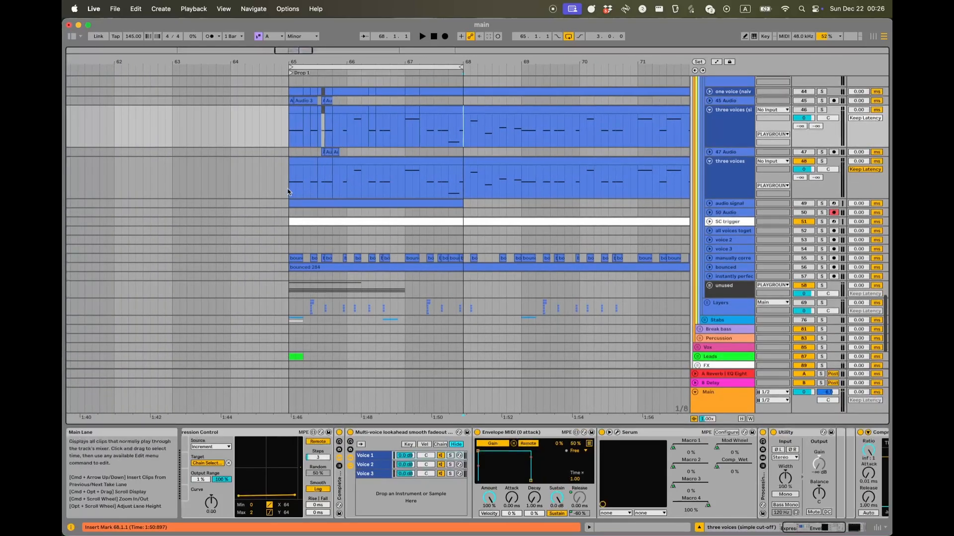
- Examine the first note of the three voices clip, between 65.1.1 and 65.2.1, with the track's device chain displayed
scroll(281, 194, "up", 5)
left_click_drag(347, 183, 299, 189)
left_click(334, 190)
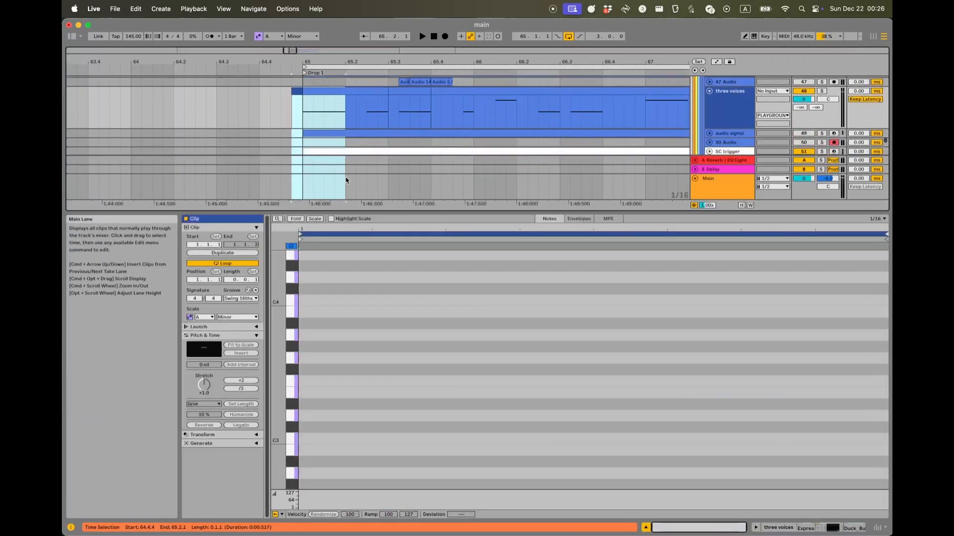
key("shift+Tab")
left_click(304, 192)
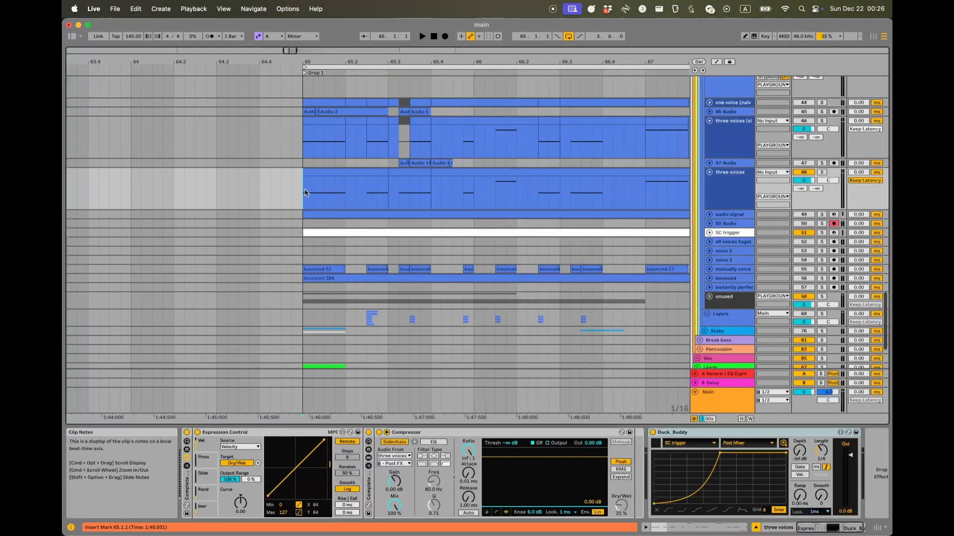
left_click_drag(349, 193, 303, 197)
left_click(345, 195)
scroll(330, 185, "down", 3)
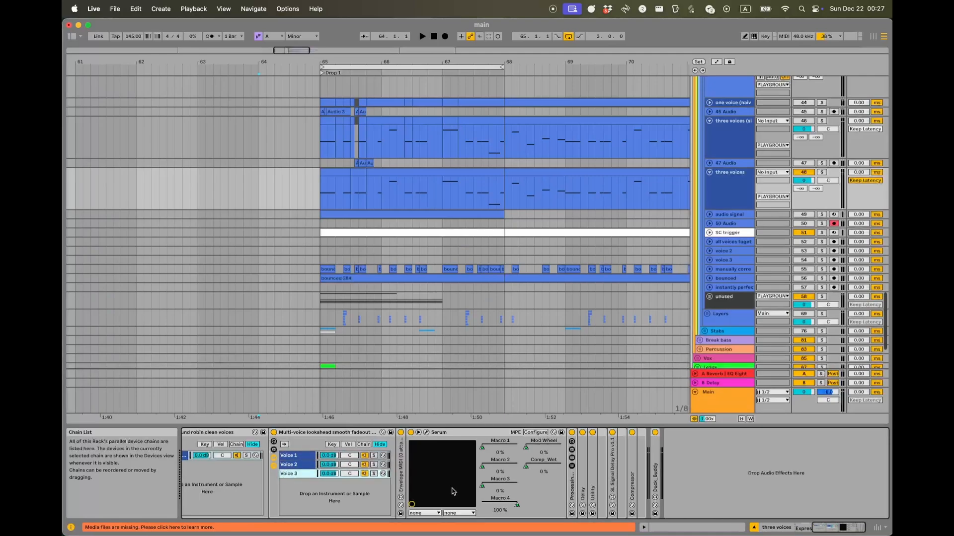
- Unfold the Delay device in the Voice 3, Voice 2 and Voice 1 chains to compare their settings
double_click(582, 491)
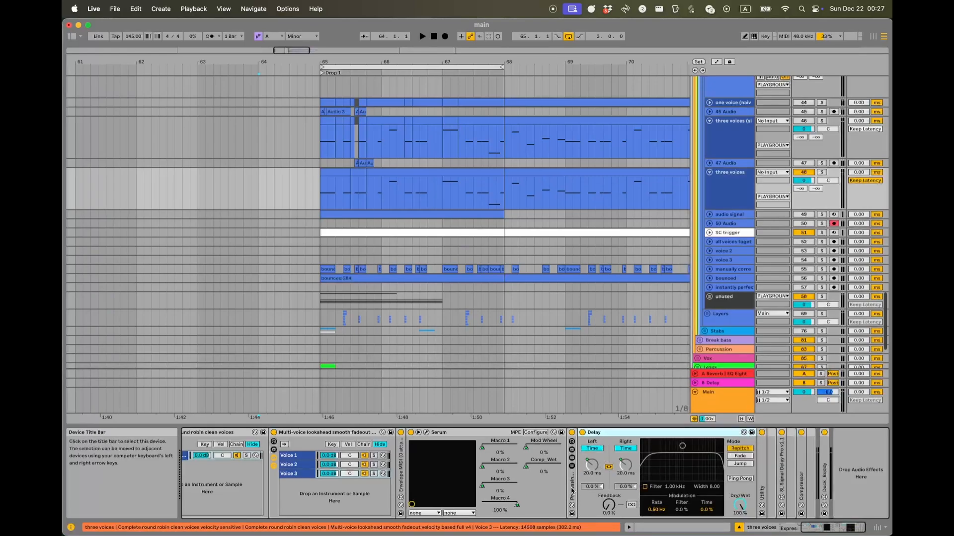
double_click(592, 434)
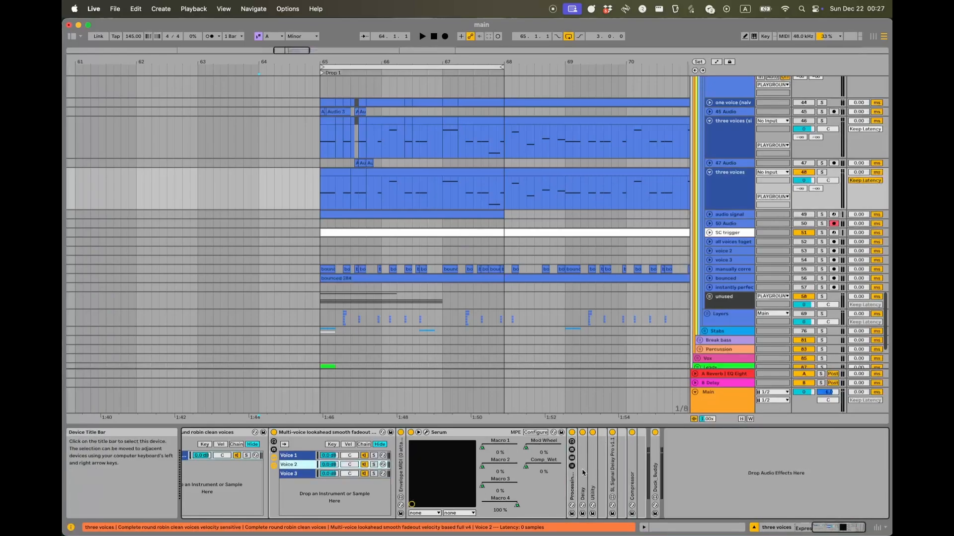
double_click(583, 458)
left_click(296, 455)
double_click(585, 460)
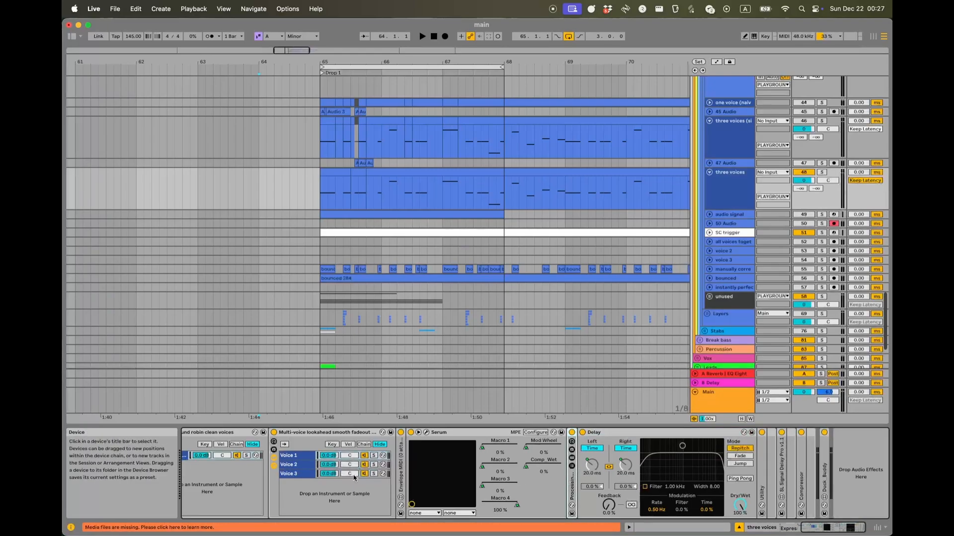
left_click(298, 466)
left_click(299, 458)
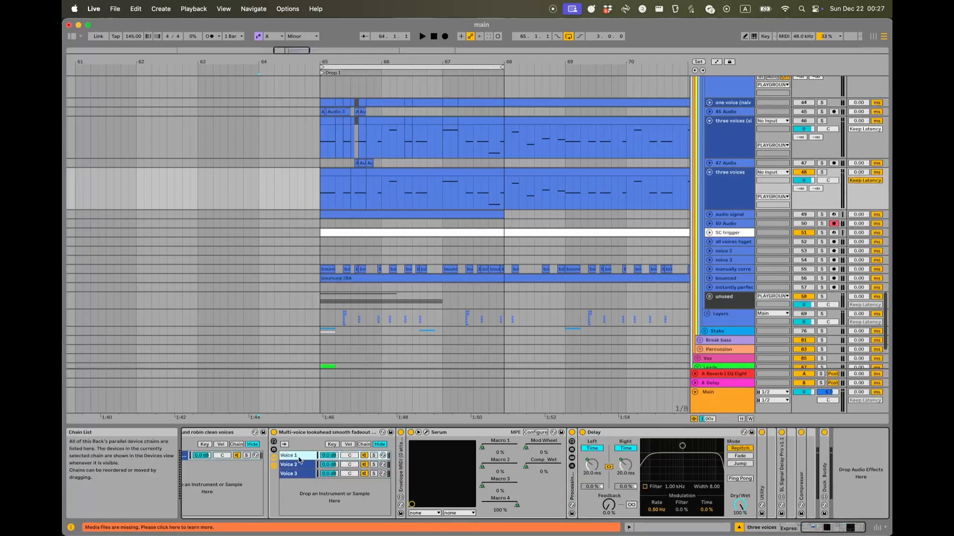
- Review the Voice 1 chain from the enclosing round robin rack to Serum and the Delay
scroll(490, 437, "left", 2)
scroll(490, 436, "left", 2)
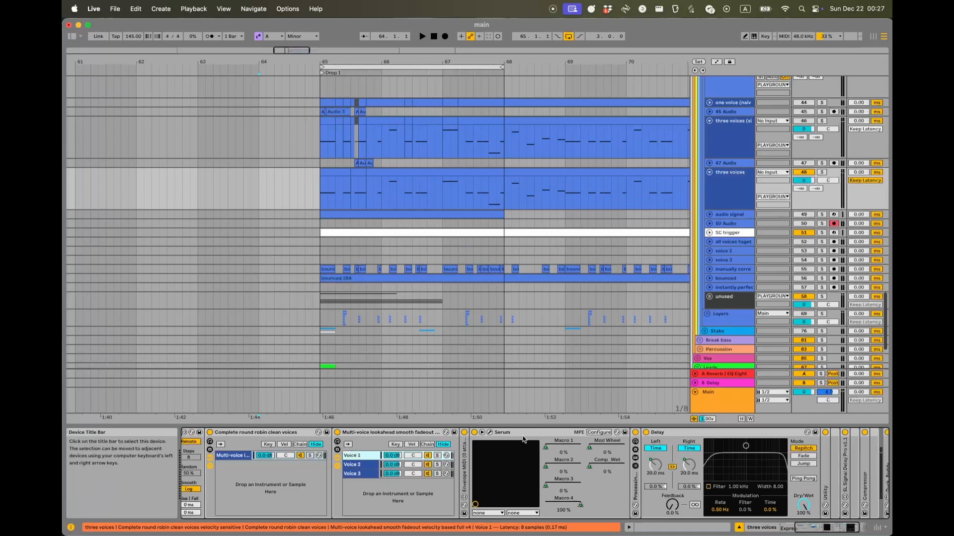
scroll(580, 441, "right", 3)
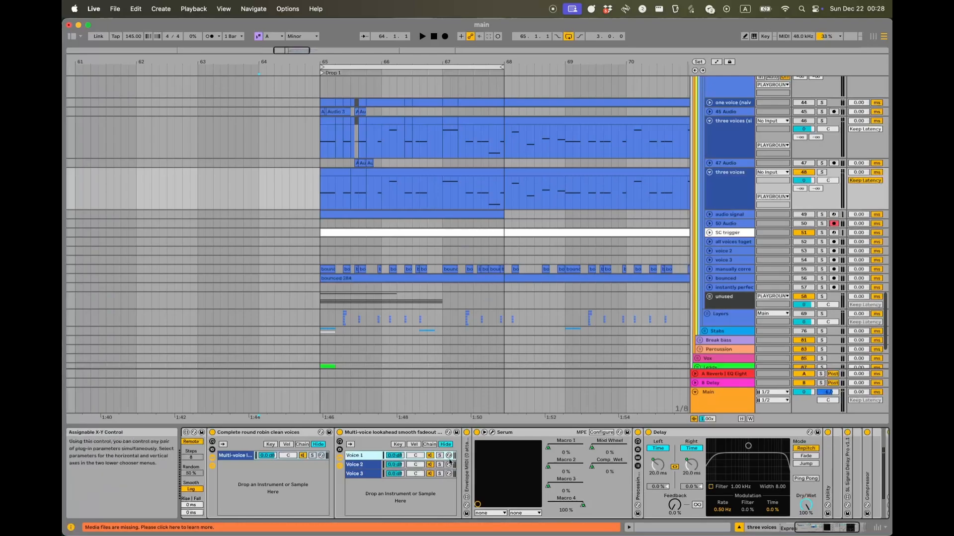
scroll(460, 437, "right", 3)
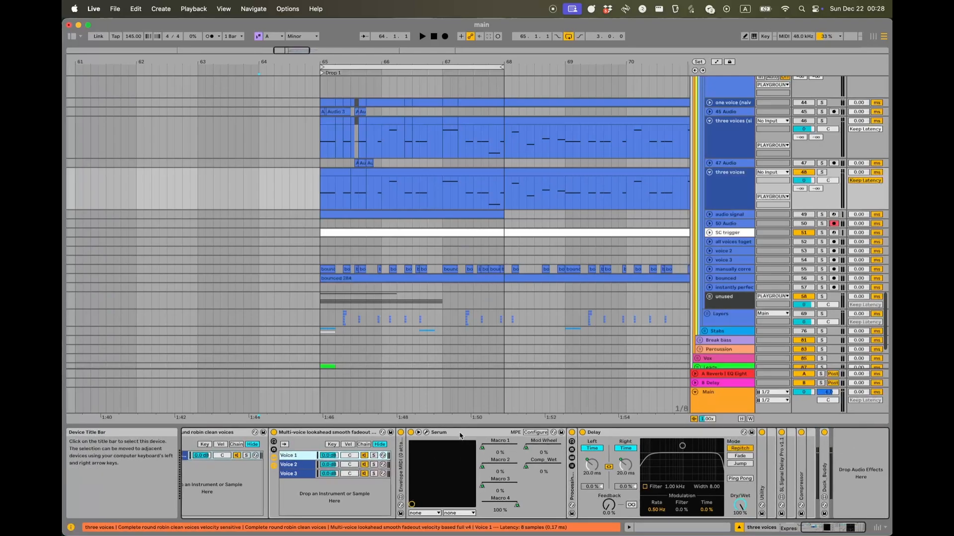
left_click(460, 435)
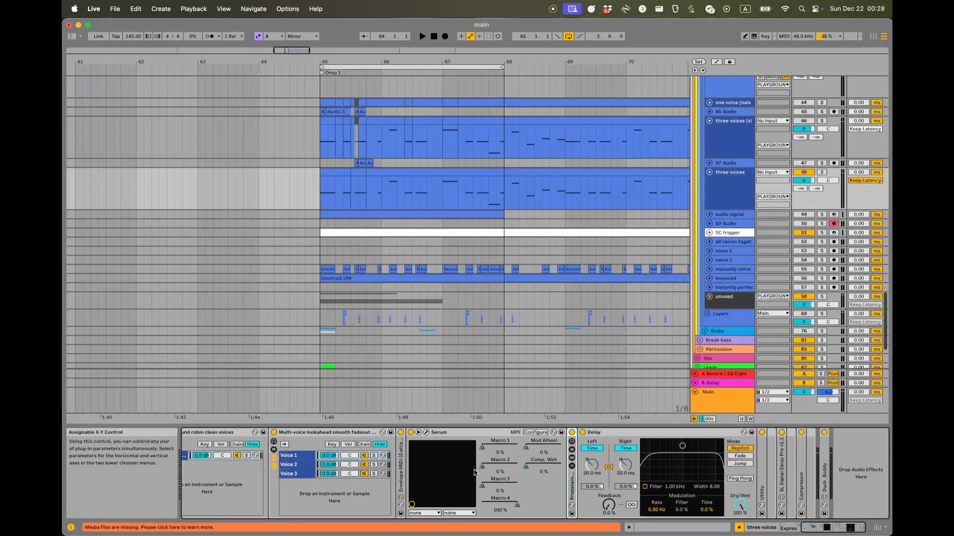
- Show the macro controls of the Multi-voice lookahead smooth fadeout rack and compare its Voice 1, Voice 2 and Voice 3 chains
left_click(275, 443)
scroll(635, 448, "right", 3)
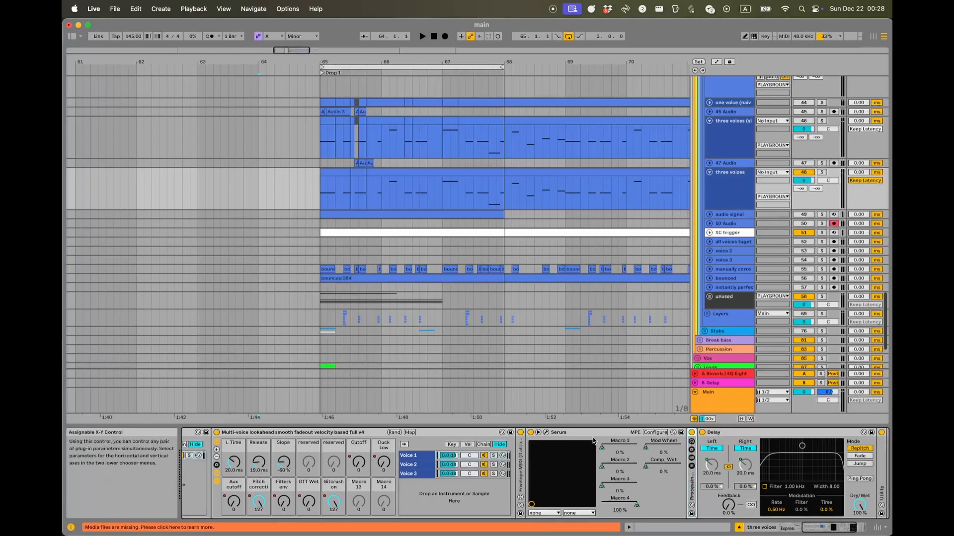
left_click(417, 465)
left_click(418, 471)
left_click(417, 465)
left_click(418, 457)
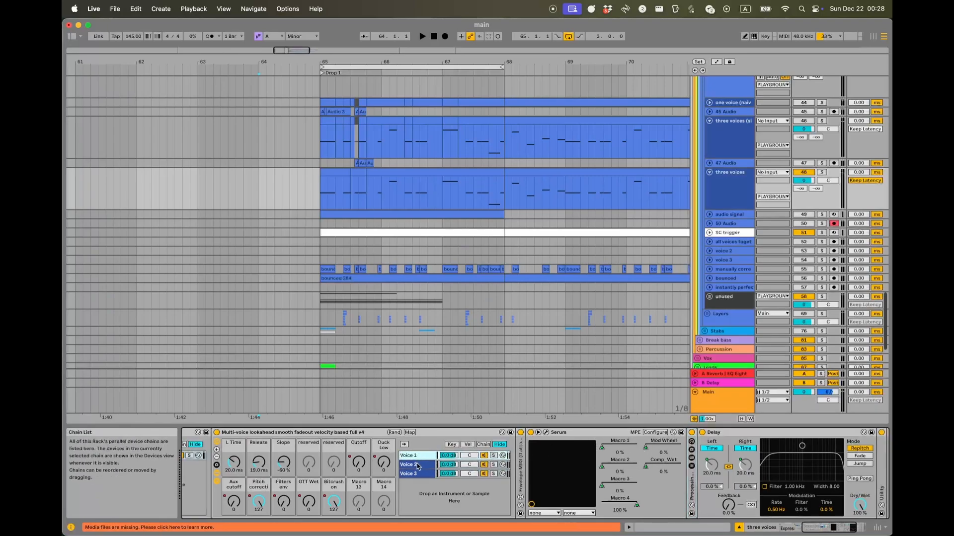
left_click(418, 465)
left_click(424, 478)
left_click(425, 457)
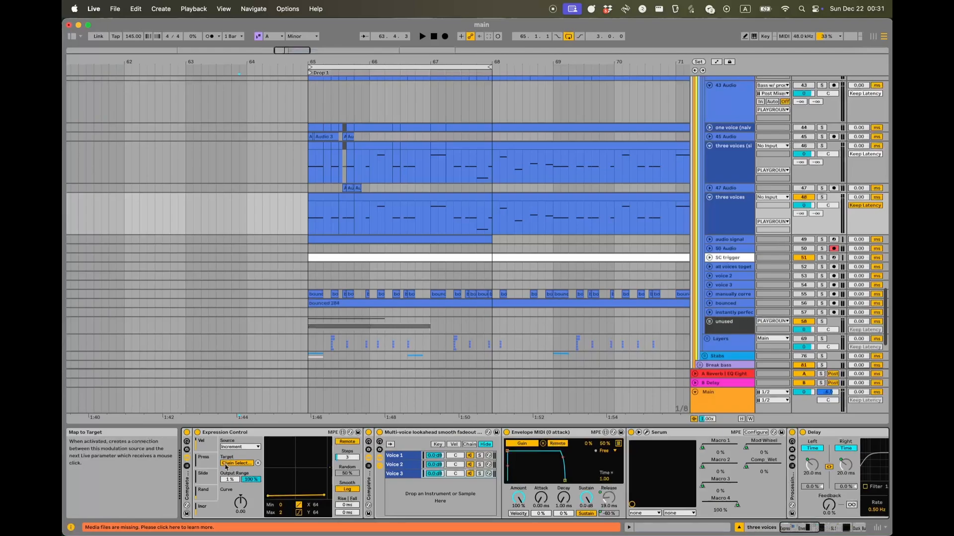
- Show the chain select zones of the three voices in the Multi-voice lookahead smooth fadeout rack
left_click(469, 445)
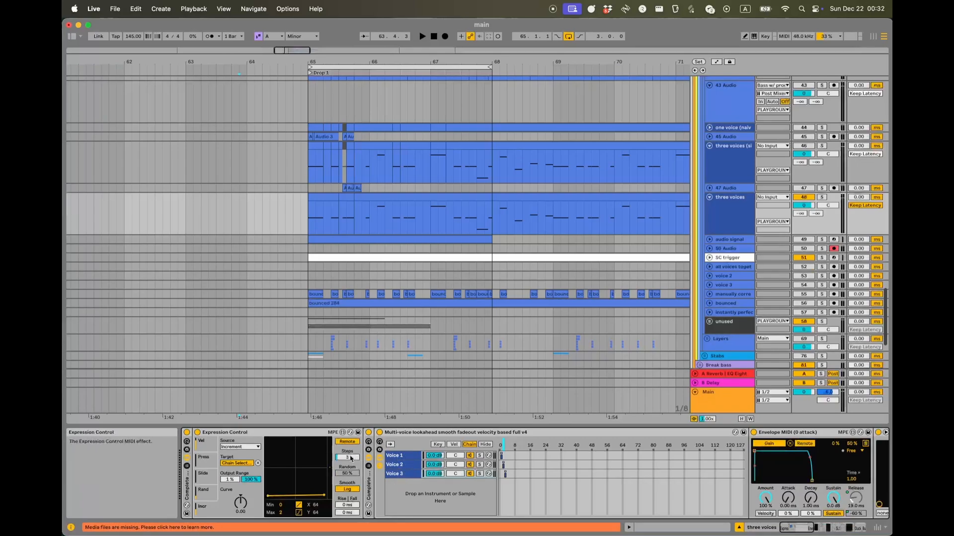
- Compare the Voice 1, Voice 2 and Voice 3 chains in the Multi-voice lookahead smooth fadeout rack, ending on Voice 1
scroll(281, 514, "right", 5)
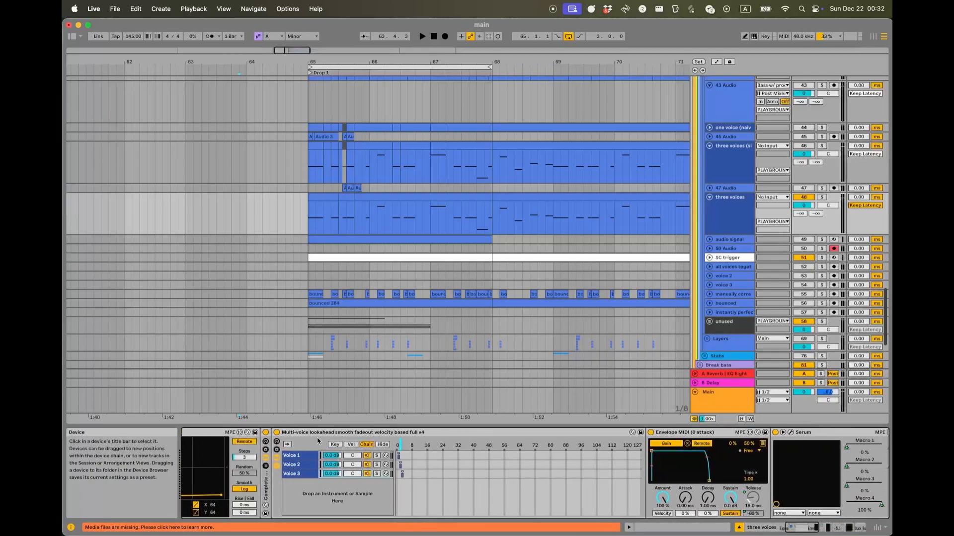
scroll(318, 436, "right", 4)
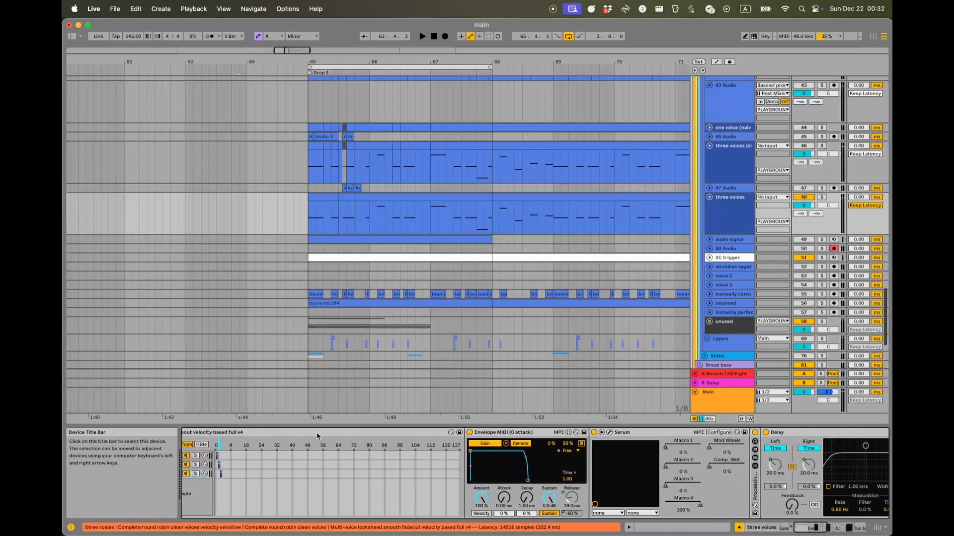
left_click(211, 456)
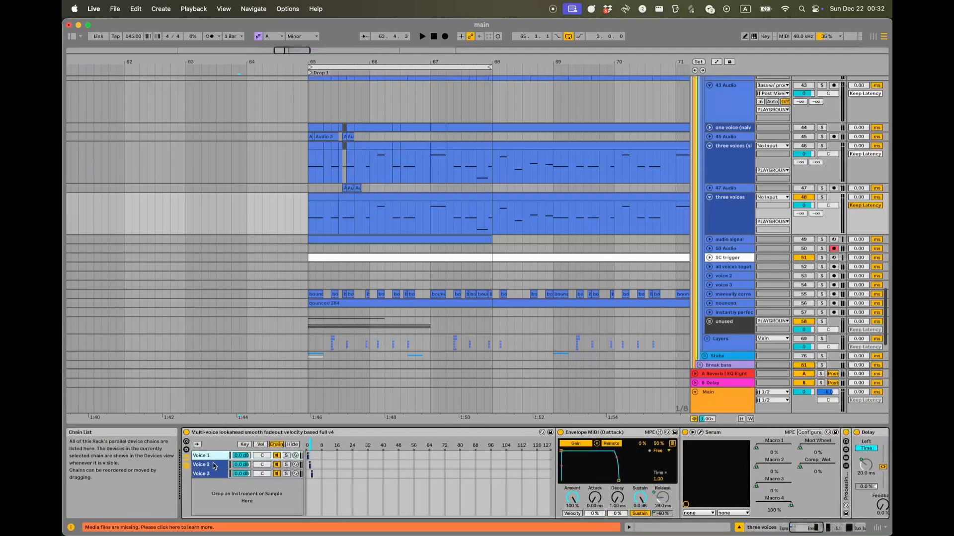
left_click(214, 466)
left_click(216, 474)
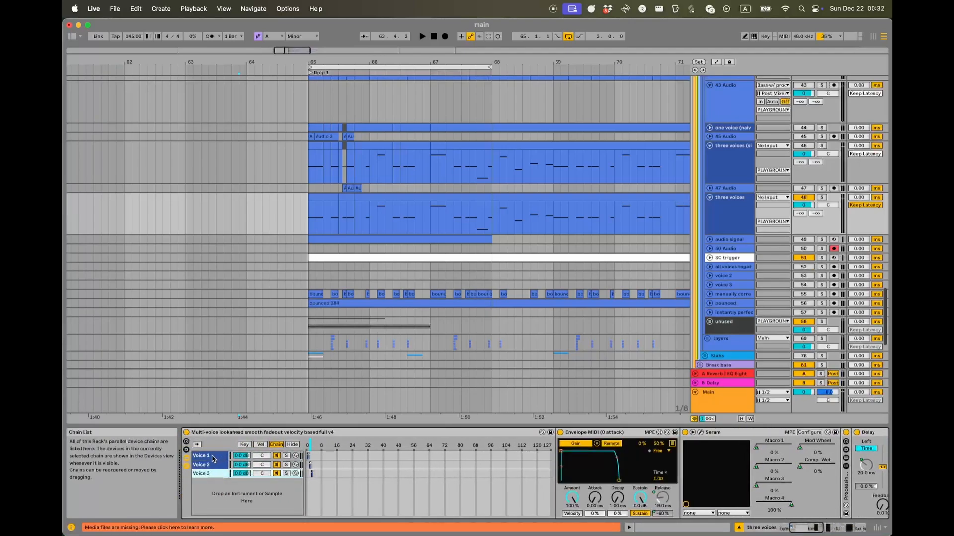
left_click(213, 458)
- Review the Voice 1 devices from Envelope MIDI and Serum through the Delay and Utility to the SL Signal Delay
scroll(241, 491, "right", 4)
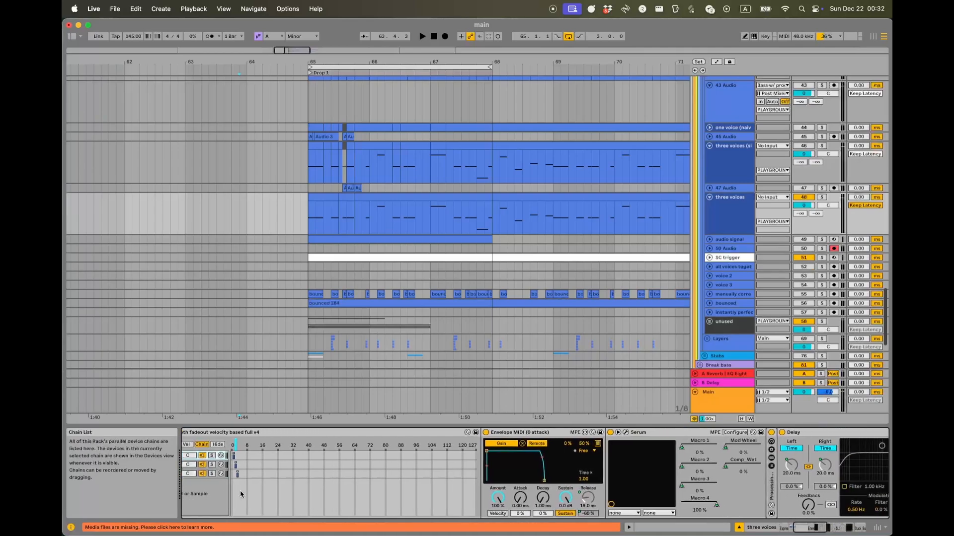
scroll(240, 494, "right", 6)
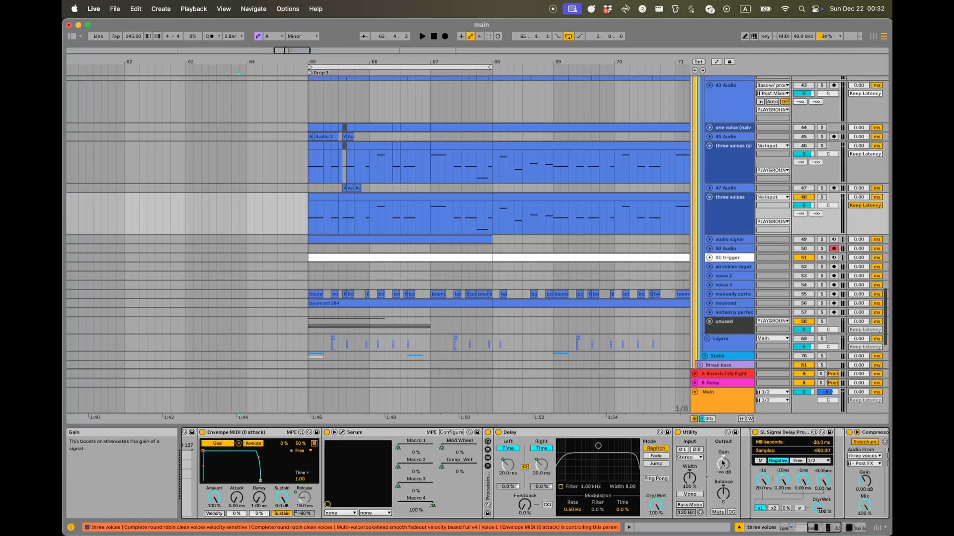
scroll(447, 450, "right", 2)
left_click(347, 433)
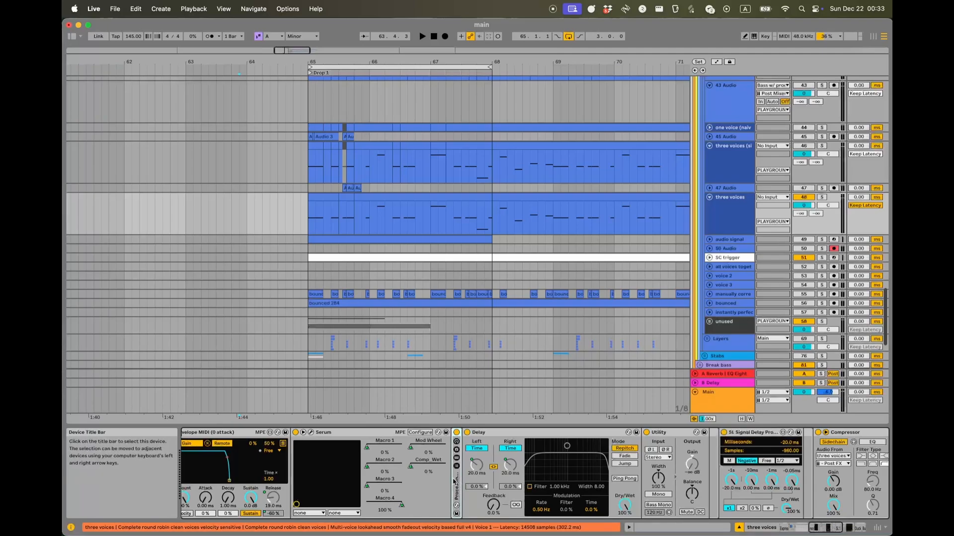
left_click(492, 436)
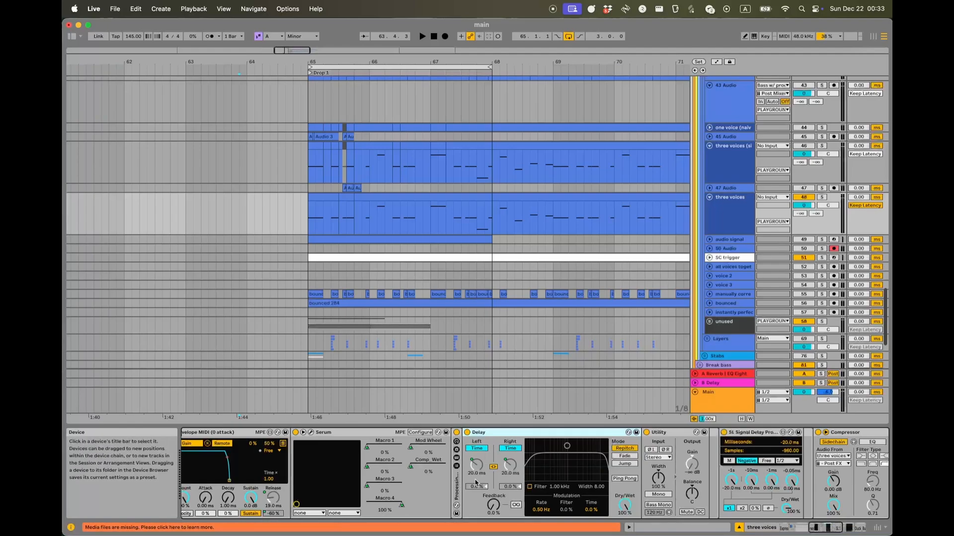
scroll(484, 481, "left", 3)
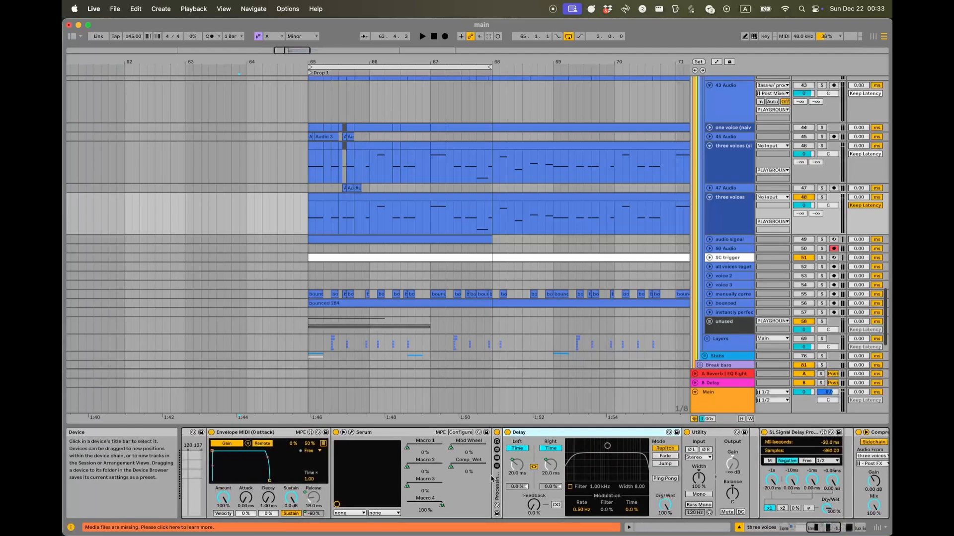
scroll(513, 476, "right", 3)
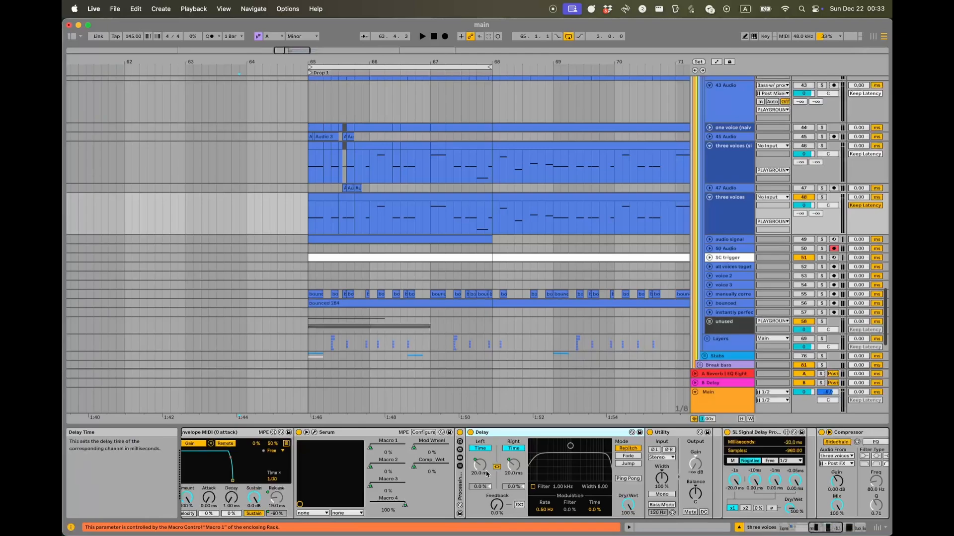
scroll(497, 474, "right", 1)
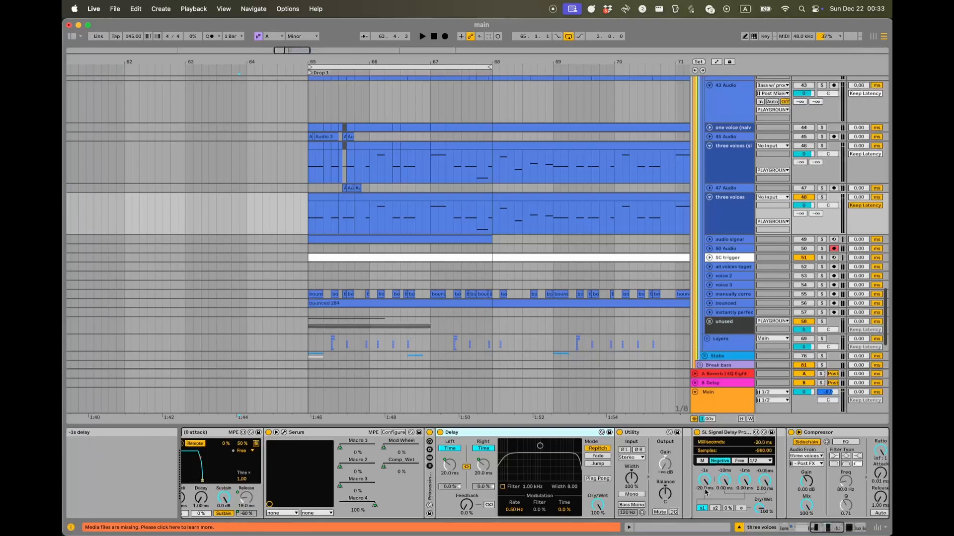
scroll(706, 490, "left", 5)
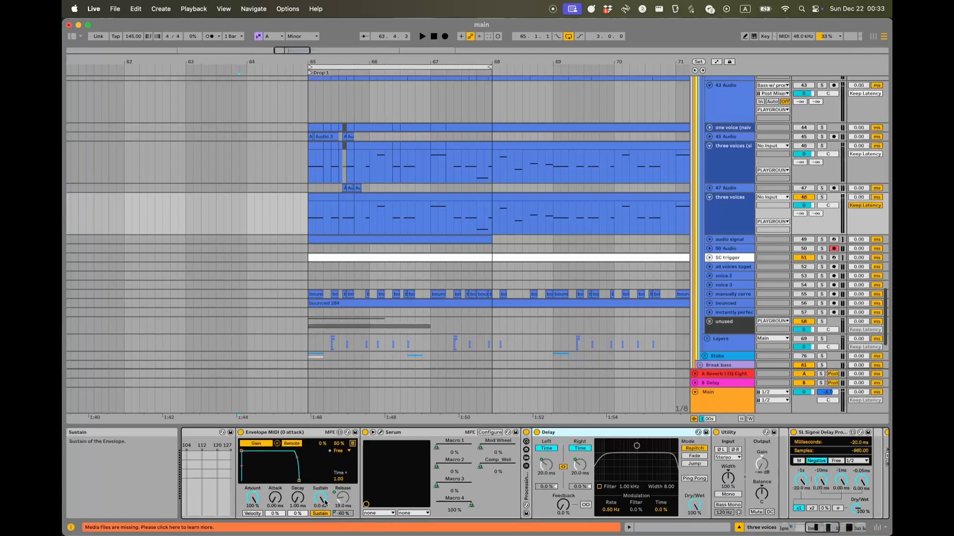
- Hide the rack's chain select zones and switch repeatedly between the three voice chains to compare their devices, ending on Voice 1
scroll(254, 492, "left", 3)
scroll(254, 492, "left", 3)
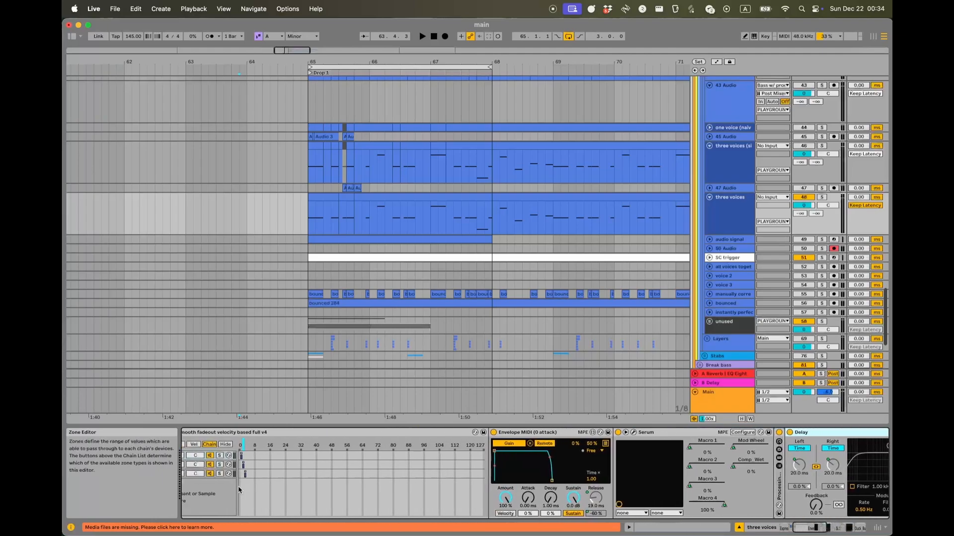
left_click(199, 470)
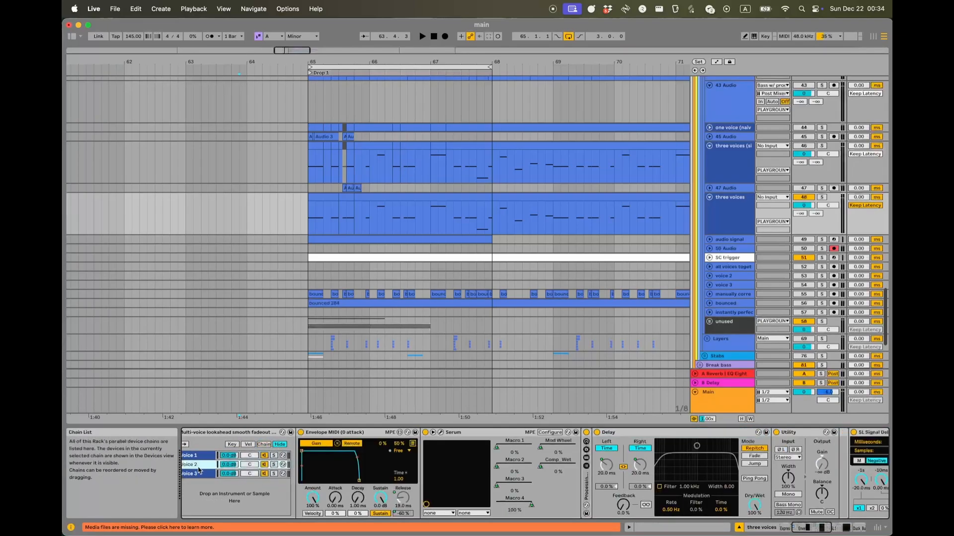
left_click(202, 461)
left_click(200, 466)
left_click(200, 475)
left_click(200, 467)
left_click(202, 457)
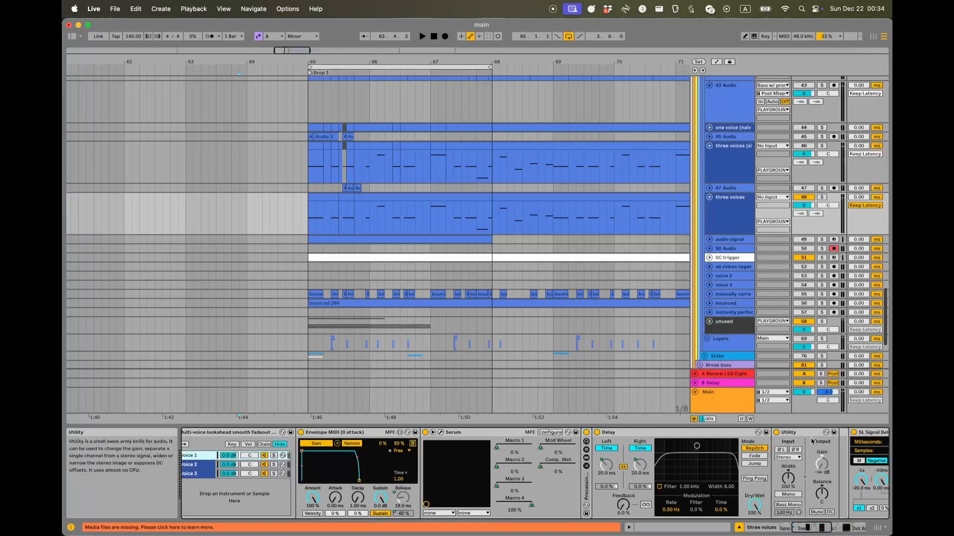
left_click(201, 467)
left_click(202, 474)
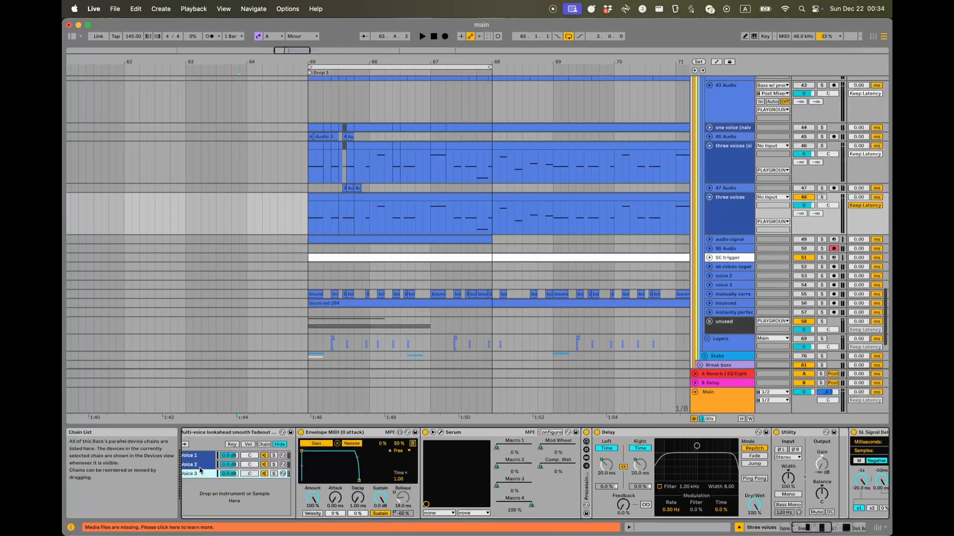
left_click(201, 466)
left_click(202, 457)
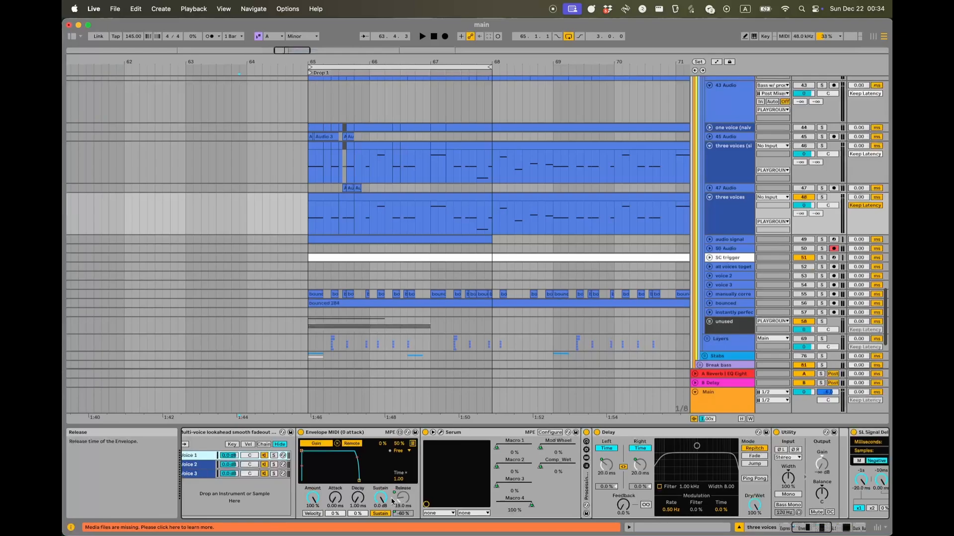
- Examine the Compressor after the SL Signal Delay, including its three voices sidechain source and release settings
scroll(389, 502, "right", 1)
scroll(229, 480, "right", 5)
scroll(230, 480, "right", 10)
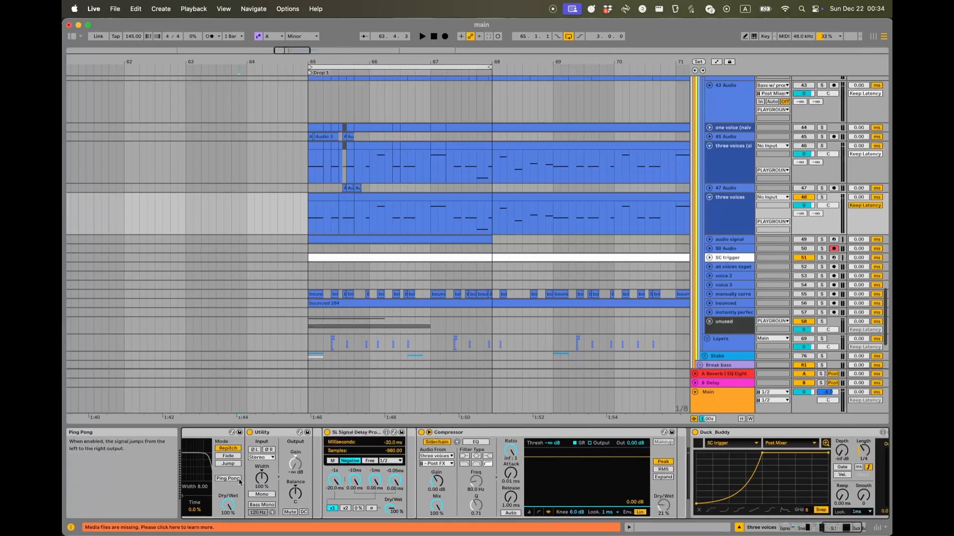
scroll(240, 480, "right", 3)
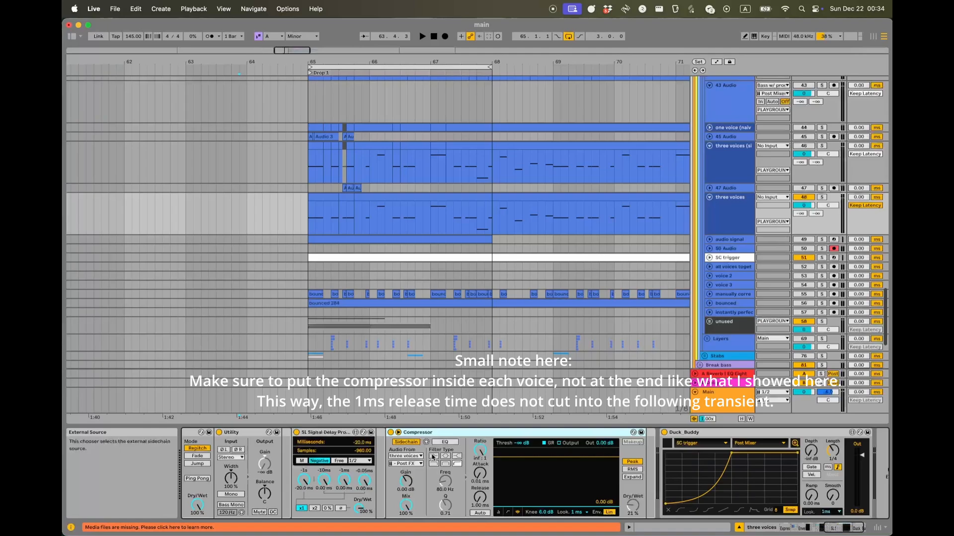
left_click(785, 227)
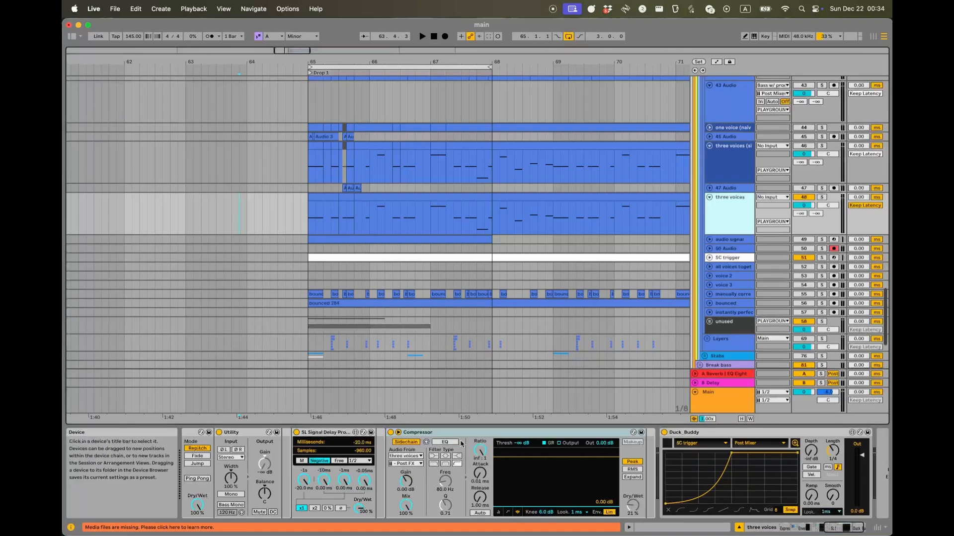
scroll(460, 443, "right", 2)
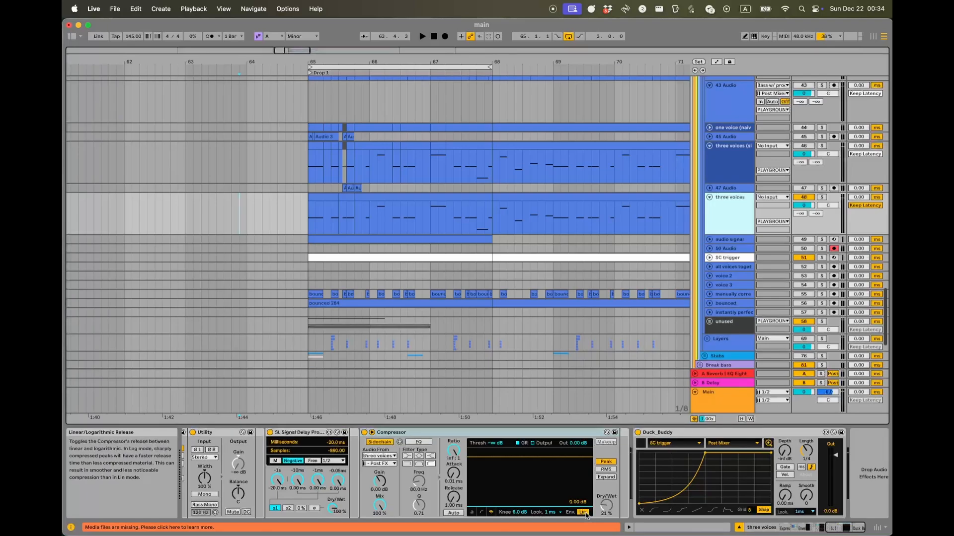
- Show the Expression Control's Velocity modulation mapped to Dry/Wet and relate it to the Compressor at the end of the chain
scroll(558, 488, "left", 15)
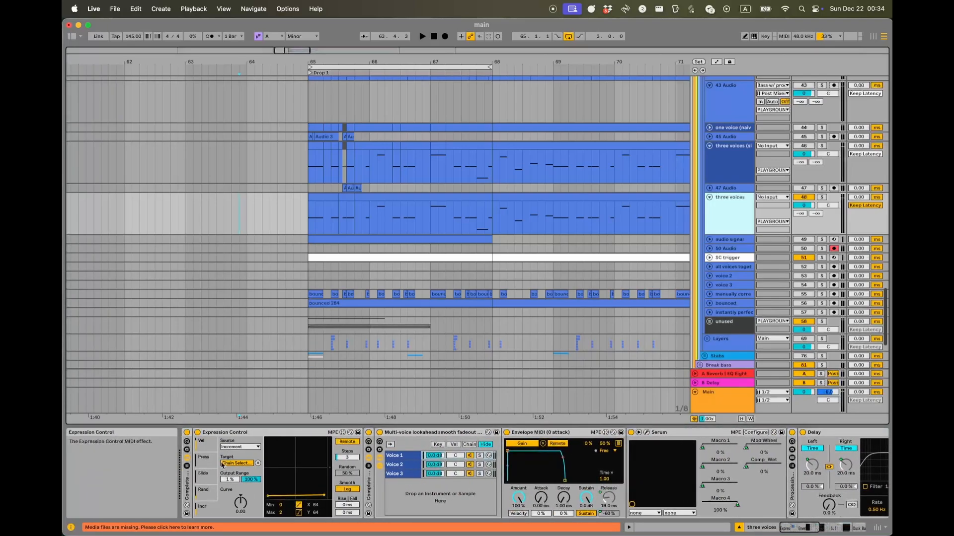
left_click(208, 447)
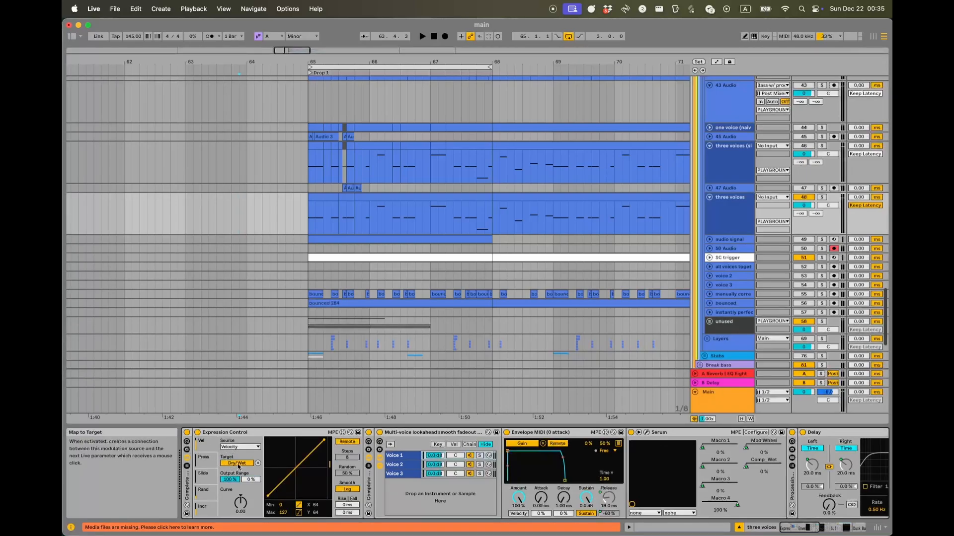
scroll(236, 475, "right", 10)
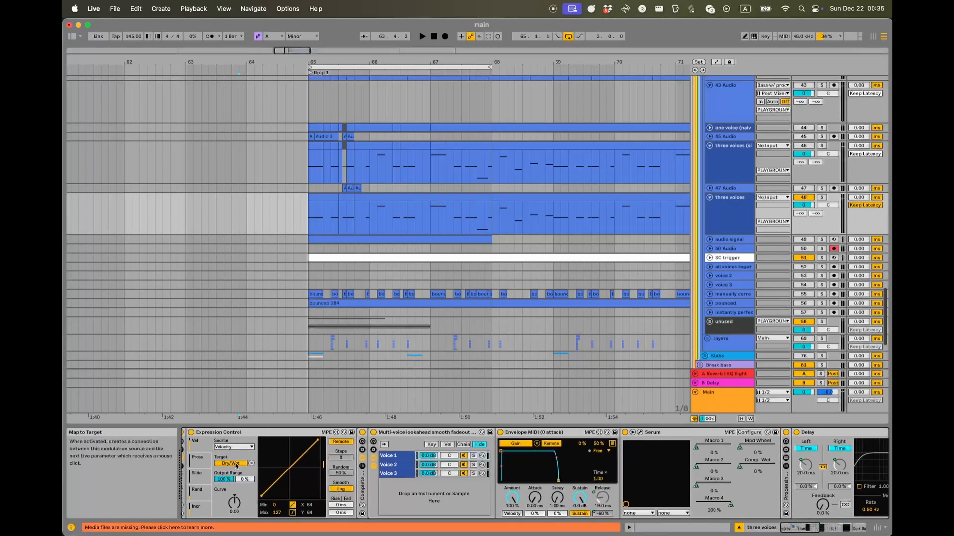
scroll(235, 466, "right", 13)
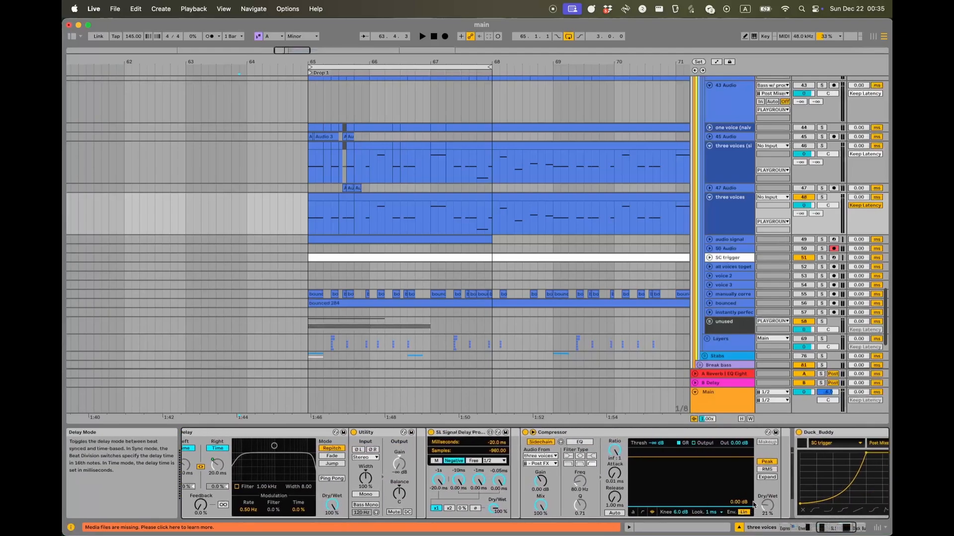
scroll(255, 474, "left", 20)
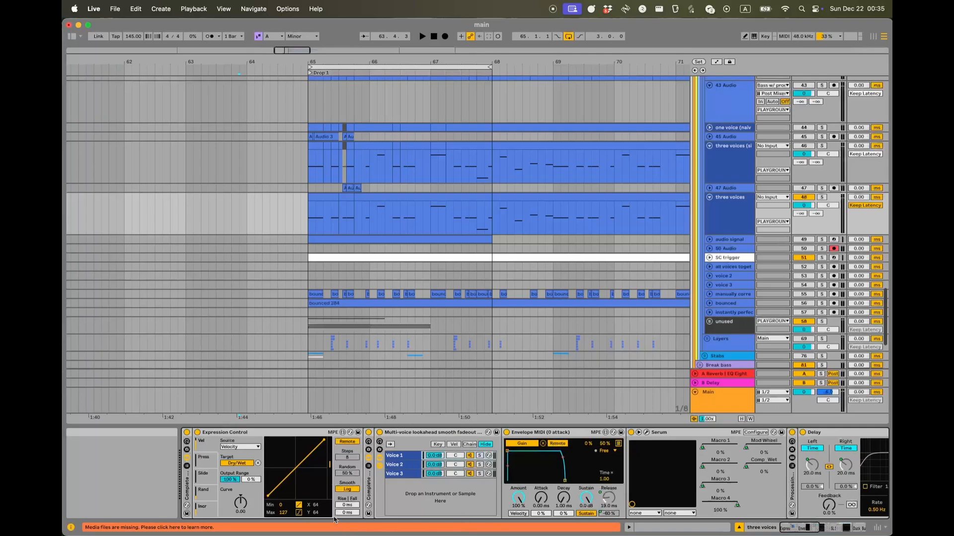
scroll(443, 509, "right", 10)
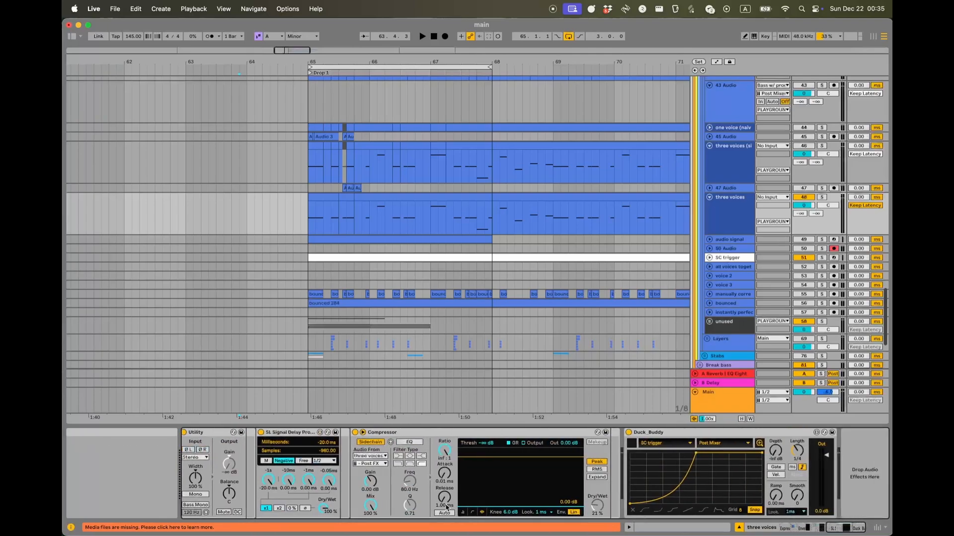
- Show the Duck Buddy device fed by the SC trigger track, then return to the Expression Control
left_click(656, 434)
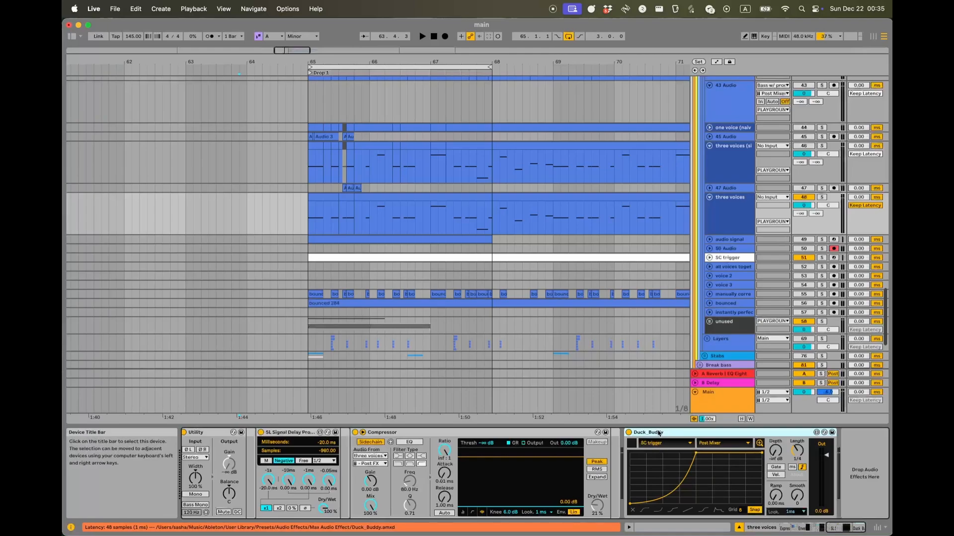
scroll(672, 467, "left", 2)
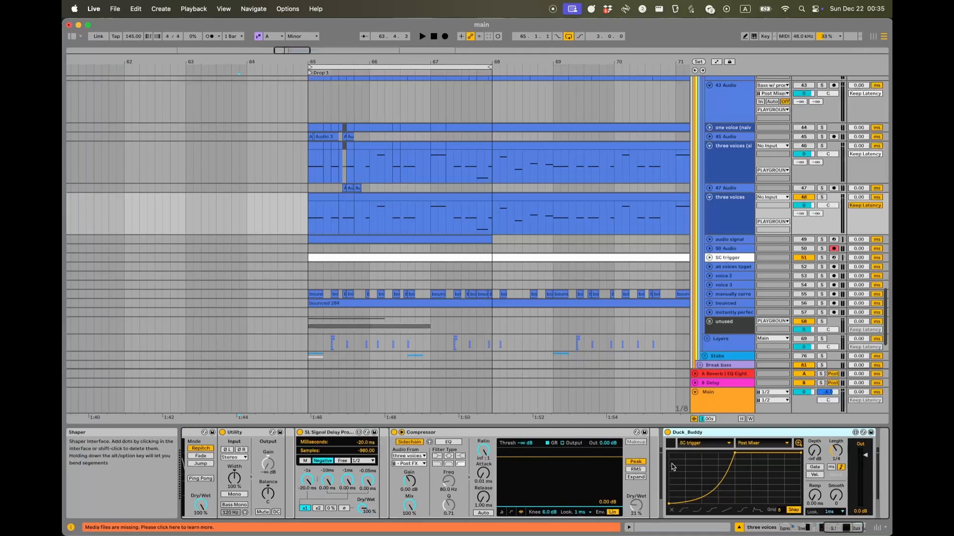
scroll(672, 467, "left", 15)
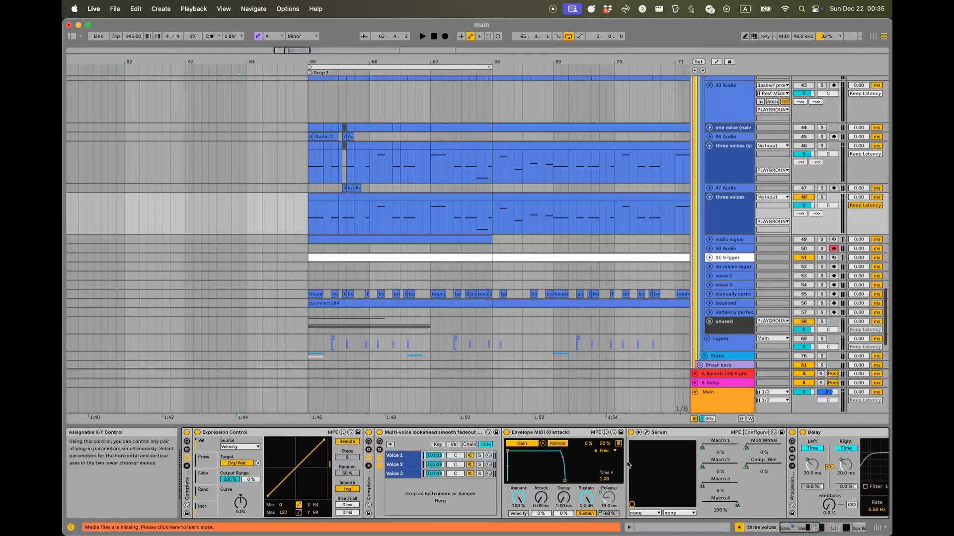